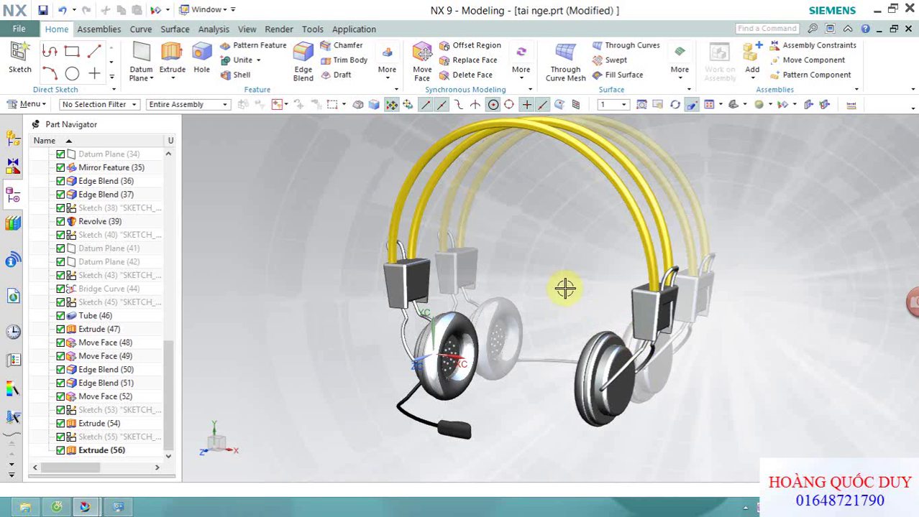
# Orbit the headphone model to a frontal view, then switch to the empty model1.prt part.
pyautogui.moveTo(567, 275)
pyautogui.mouseDown(button='middle')
pyautogui.moveTo(577, 270)
pyautogui.moveTo(550, 281)
pyautogui.mouseUp(button='middle')
pyautogui.scroll(3, 549, 286)
pyautogui.scroll(-3, 539, 275)
pyautogui.scroll(2, 530, 269)
pyautogui.moveTo(534, 261); pyautogui.dragTo(535, 256, button='middle')
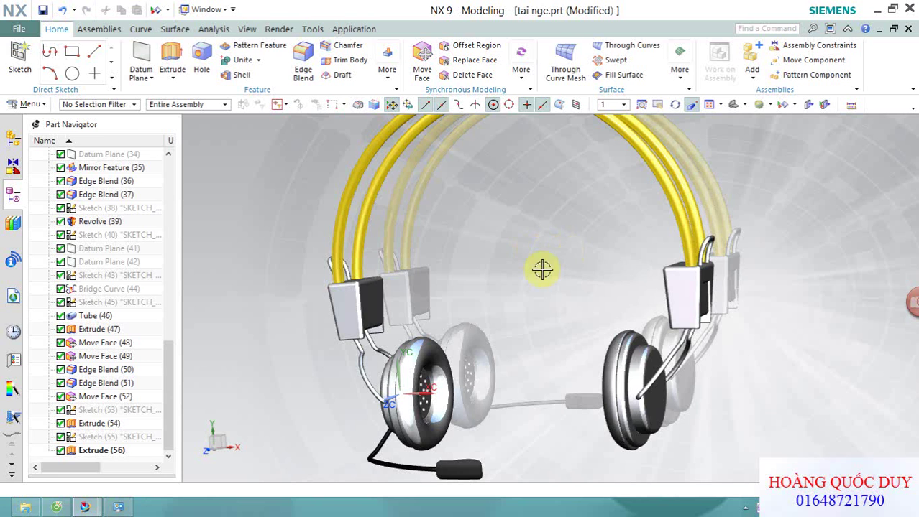
pyautogui.moveTo(85, 507)
pyautogui.click(108, 453)
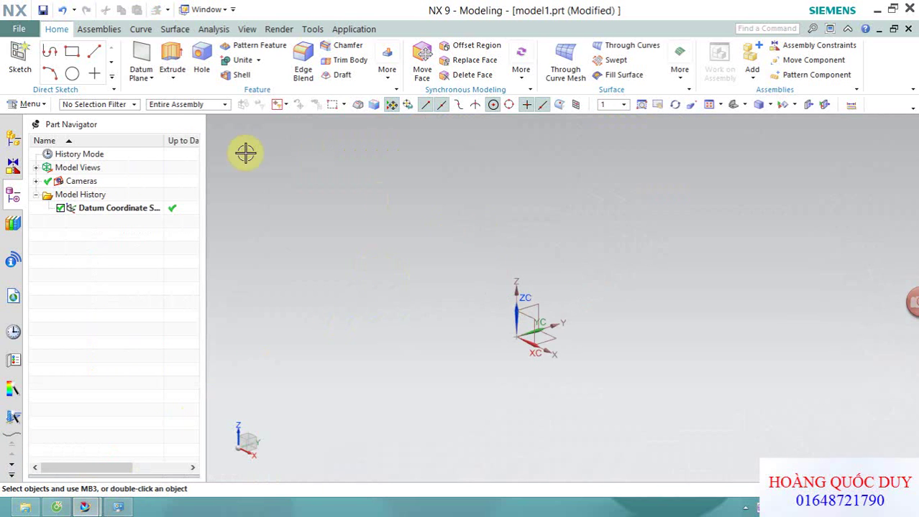
# Start a sketch on the YZ plane and draw the first stepped line chain from the origin.
pyautogui.click(24, 69)
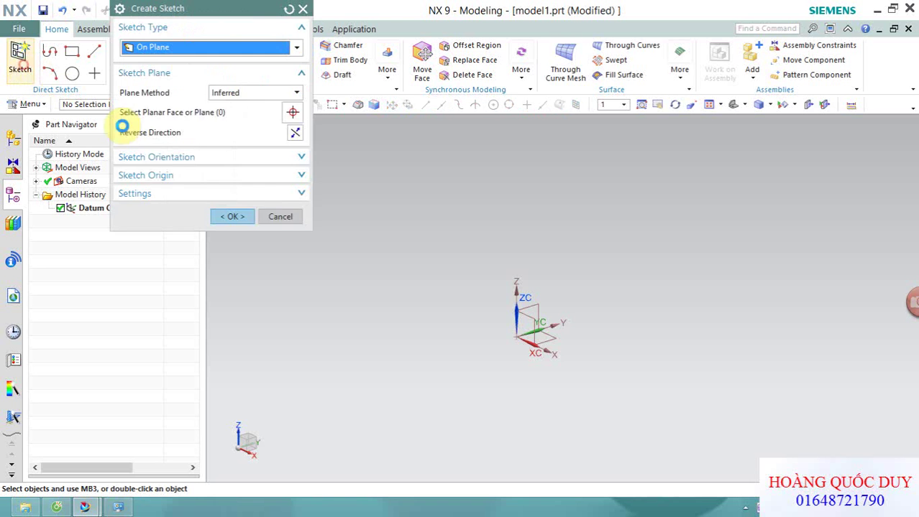
pyautogui.click(534, 318)
pyautogui.click(248, 217)
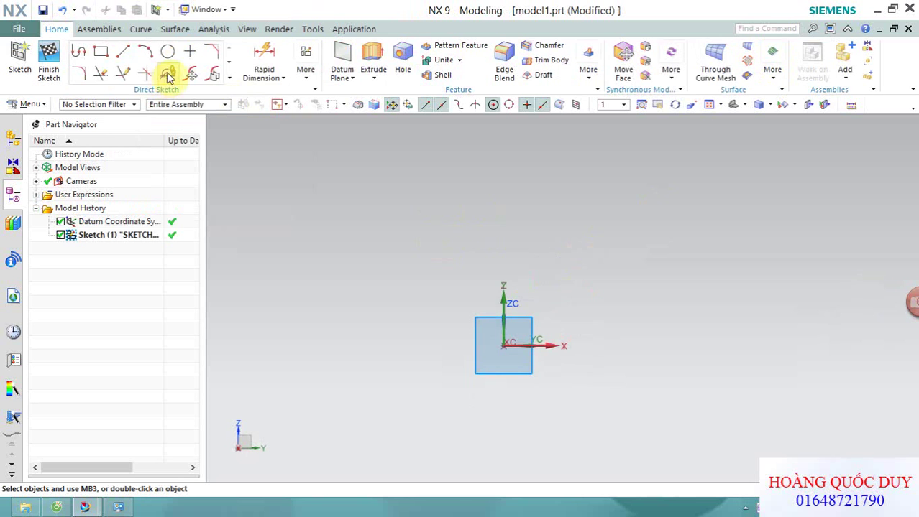
pyautogui.click(504, 345)
pyautogui.click(503, 230)
pyautogui.click(561, 230)
pyautogui.click(561, 184)
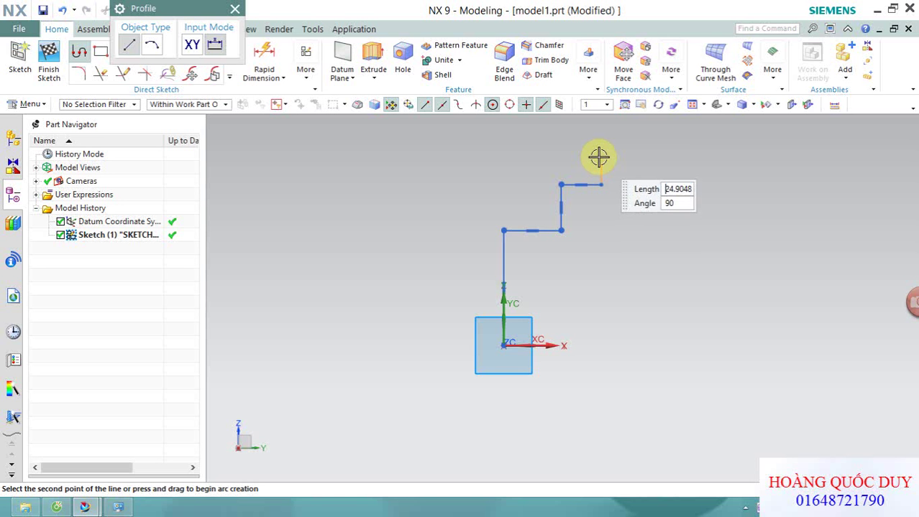
pyautogui.click(599, 157)
pyautogui.click(636, 152)
pyautogui.middleClick(627, 193)
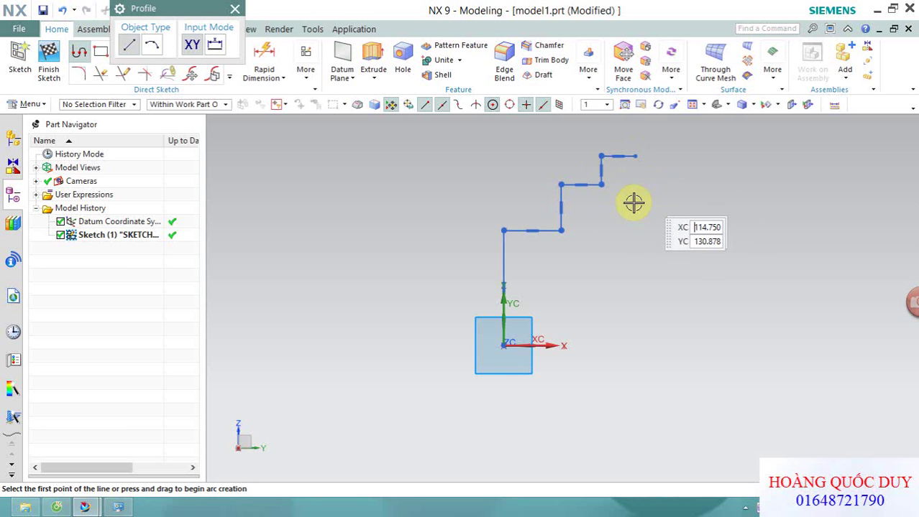
# Draw a second stepped chain from the origin: base line right, vertical line, then top line.
pyautogui.click(504, 346)
pyautogui.click(600, 346)
pyautogui.click(601, 295)
pyautogui.scroll(-3, 652, 293)
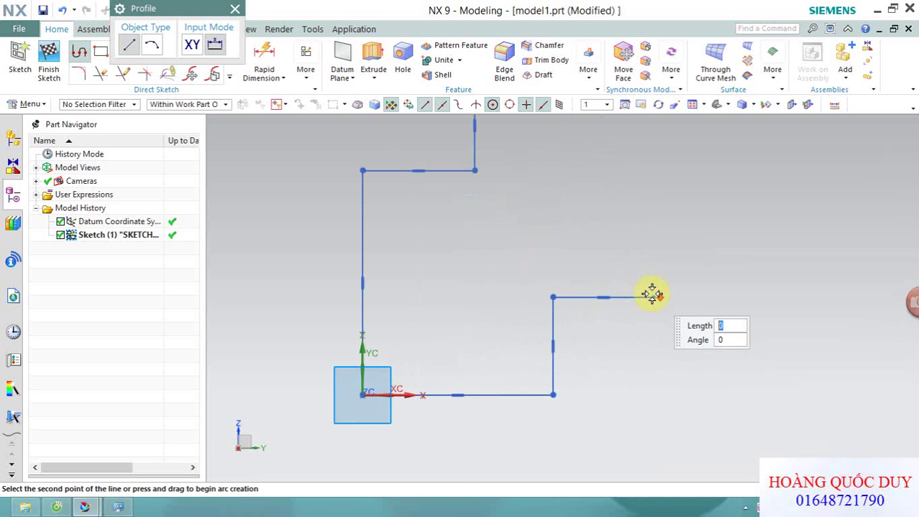
pyautogui.click(652, 294)
pyautogui.scroll(3, 649, 291)
pyautogui.press('Escape')
# Dimension the long vertical line 58, the step length 20 and the step height 17.
pyautogui.click(263, 61)
pyautogui.click(501, 260)
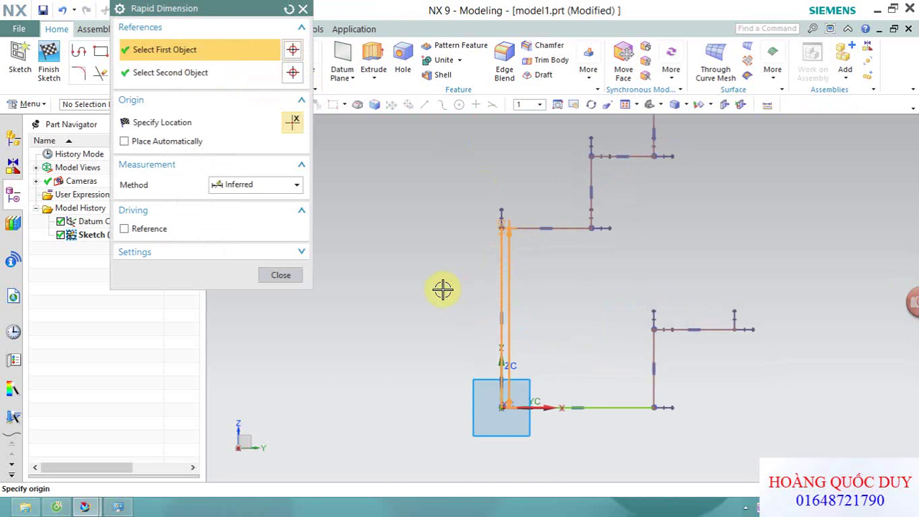
pyautogui.click(434, 293)
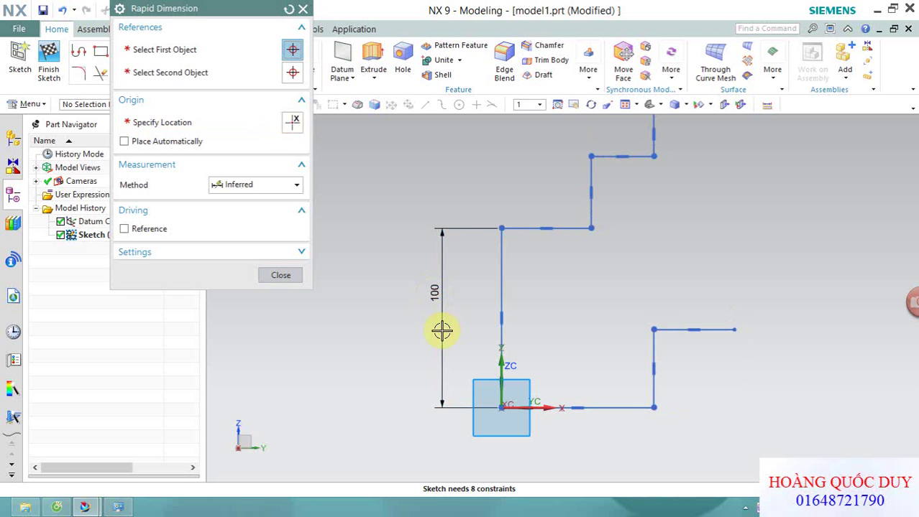
pyautogui.write('58')
pyautogui.press('Return')
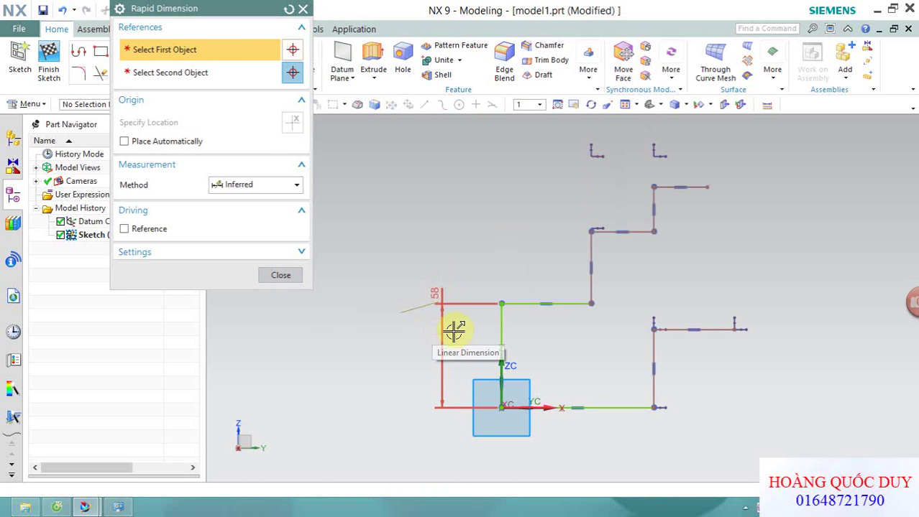
pyautogui.click(539, 307)
pyautogui.click(540, 271)
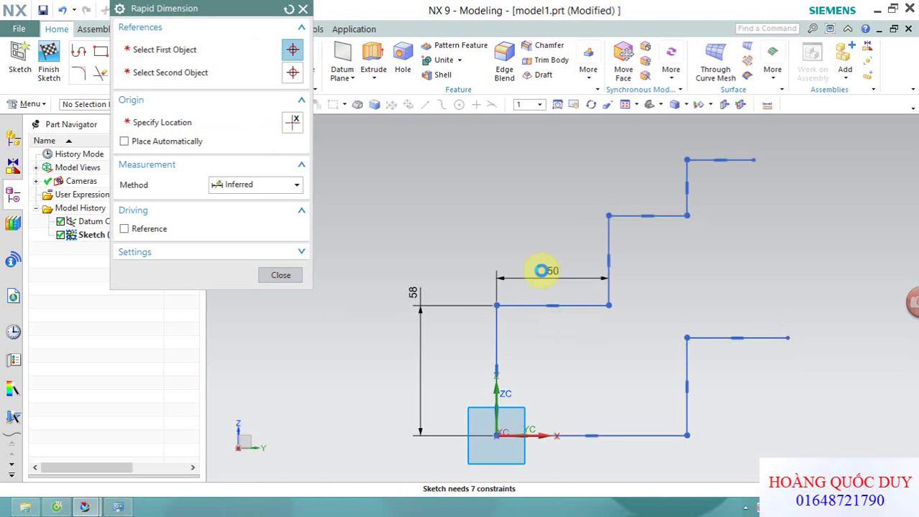
pyautogui.write('20')
pyautogui.press('Return')
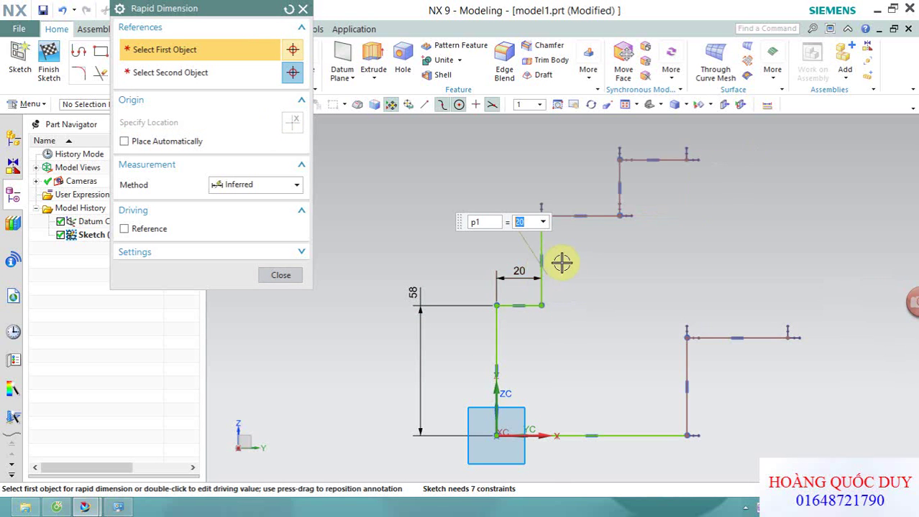
pyautogui.click(543, 246)
pyautogui.click(462, 251)
pyautogui.write('17')
pyautogui.press('Return')
# Dimension the upper step width 10, the short step height 4 and the top end length 3.
pyautogui.click(575, 260)
pyautogui.click(575, 245)
pyautogui.write('1')
pyautogui.press('Return')
pyautogui.scroll(2, 568, 227)
pyautogui.click(569, 222)
pyautogui.click(526, 217)
pyautogui.write('4')
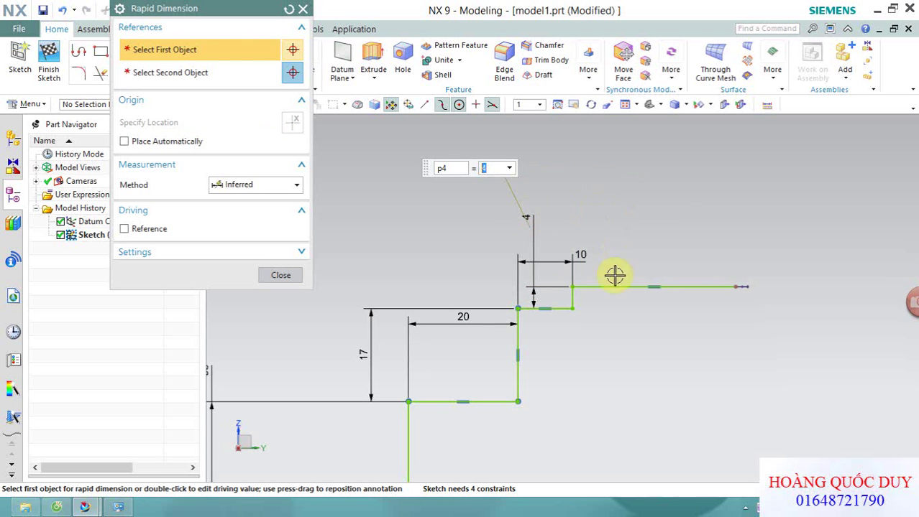
pyautogui.press('Return')
pyautogui.click(620, 257)
pyautogui.click(621, 256)
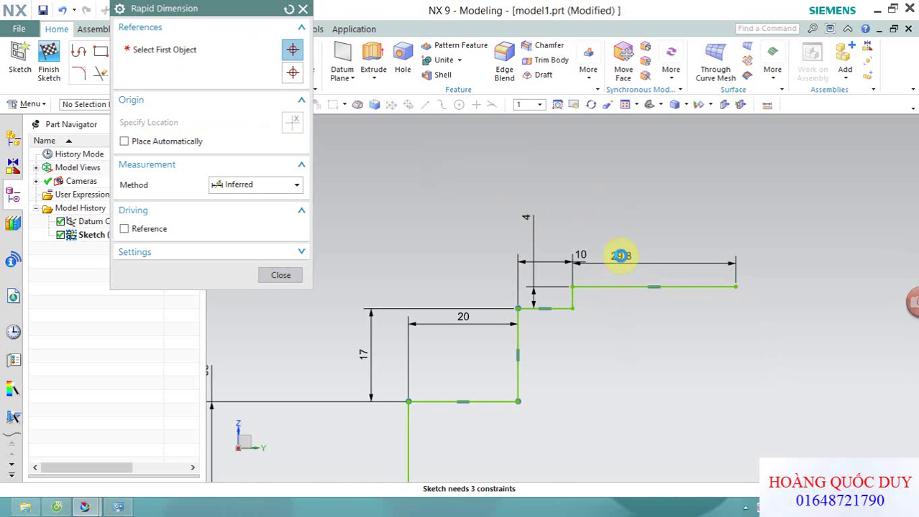
pyautogui.write('3')
pyautogui.press('Return')
# Dimension the second profile's bottom line 30 and its right vertical line 38.
pyautogui.scroll(-2, 599, 288)
pyautogui.scroll(-2, 580, 324)
pyautogui.scroll(1, 586, 388)
pyautogui.scroll(-1, 585, 388)
pyautogui.scroll(1, 599, 353)
pyautogui.click(630, 394)
pyautogui.click(614, 424)
pyautogui.write('30')
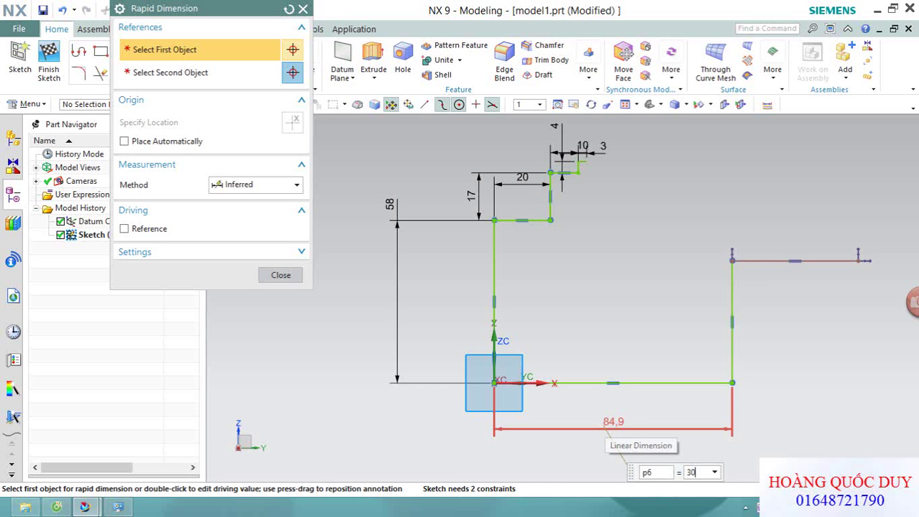
pyautogui.press('Return')
pyautogui.scroll(1, 539, 323)
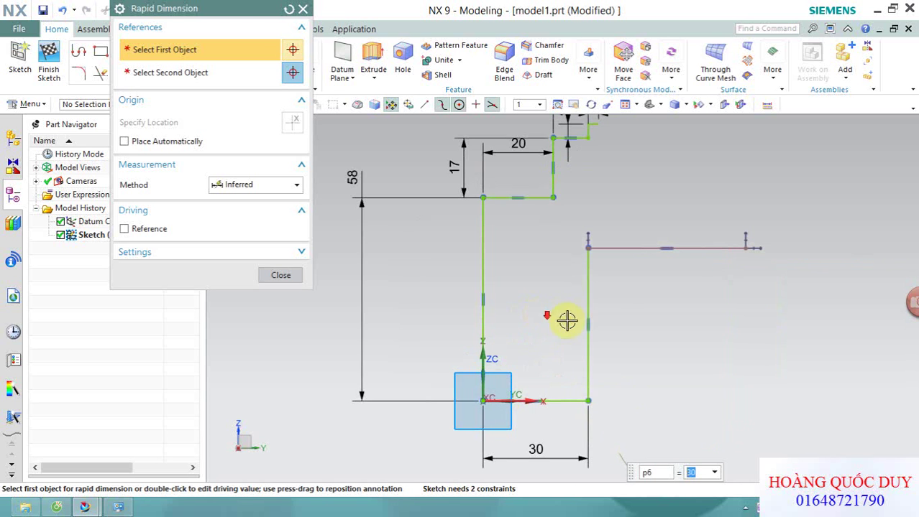
pyautogui.click(584, 349)
pyautogui.click(625, 350)
pyautogui.write('38')
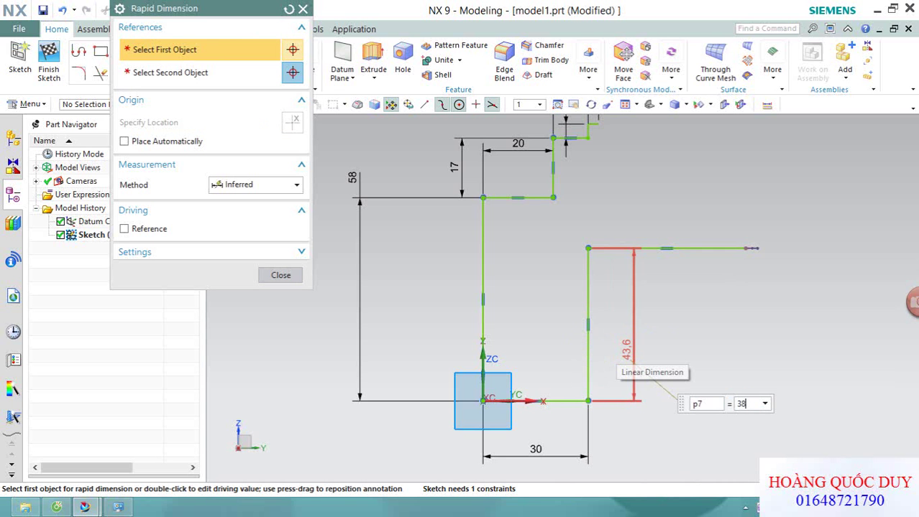
pyautogui.press('Return')
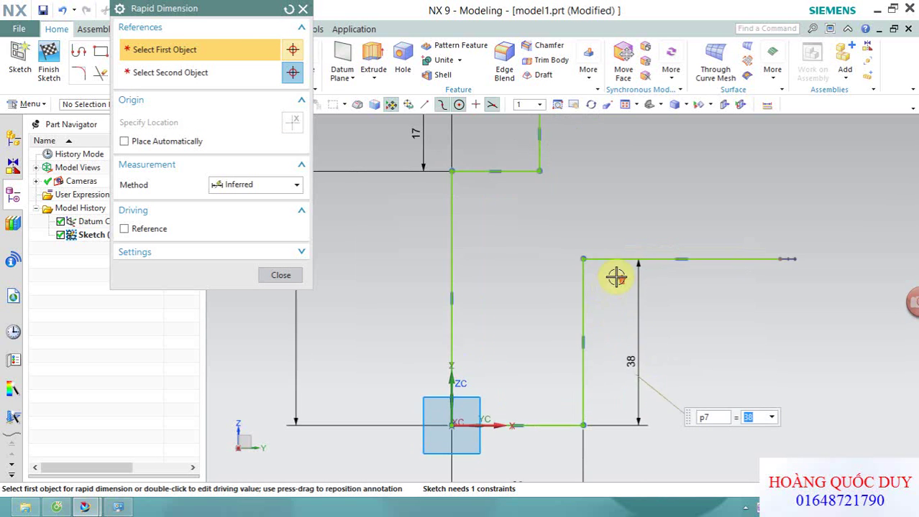
# Add a 0 offset dimension aligning the two profiles' ends, then close dimensioning.
pyautogui.scroll(2, 615, 135)
pyautogui.click(596, 167)
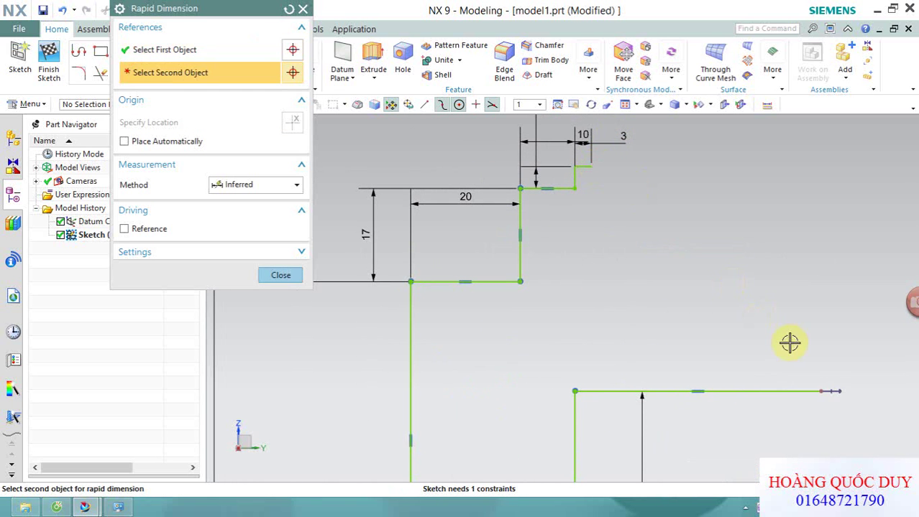
pyautogui.click(821, 392)
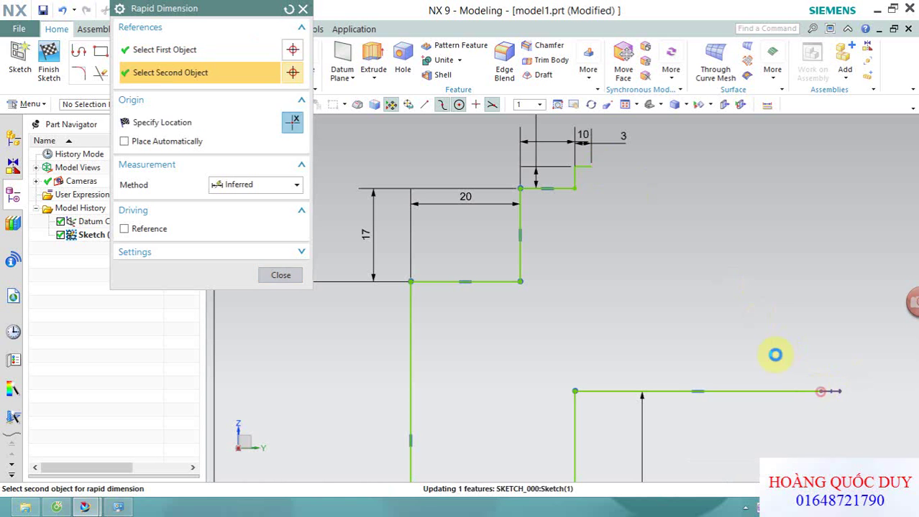
pyautogui.click(667, 431)
pyautogui.scroll(-2, 673, 371)
pyautogui.scroll(-2, 695, 214)
pyautogui.scroll(1, 683, 230)
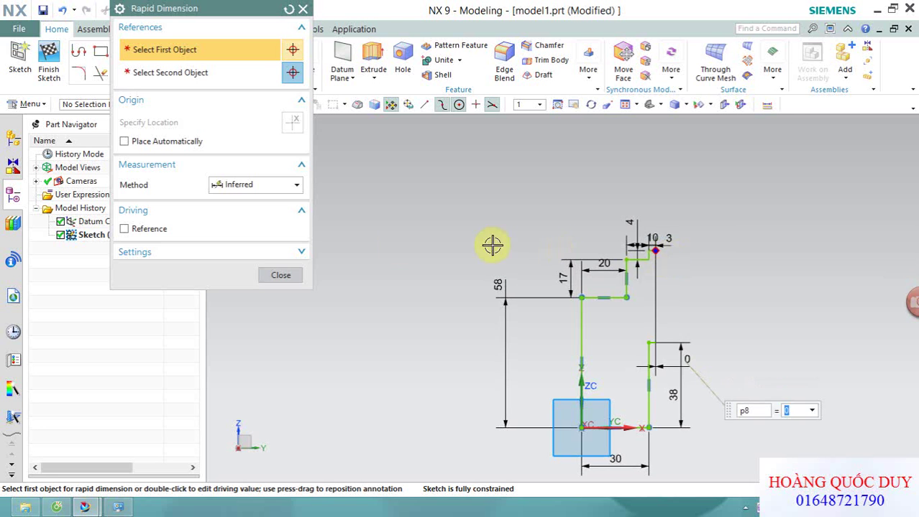
pyautogui.click(281, 277)
pyautogui.click(153, 52)
# Draw a center-point arc from the top line's end to the second profile's top.
pyautogui.scroll(2, 690, 268)
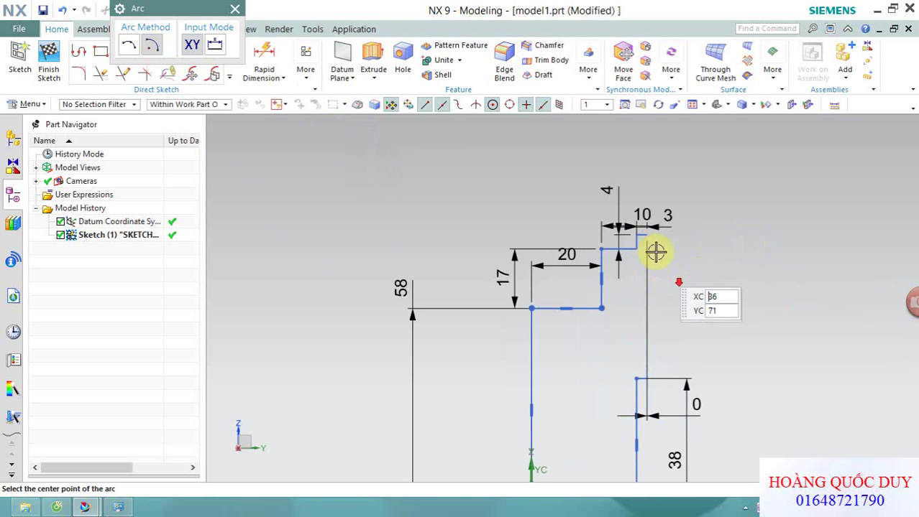
pyautogui.click(649, 309)
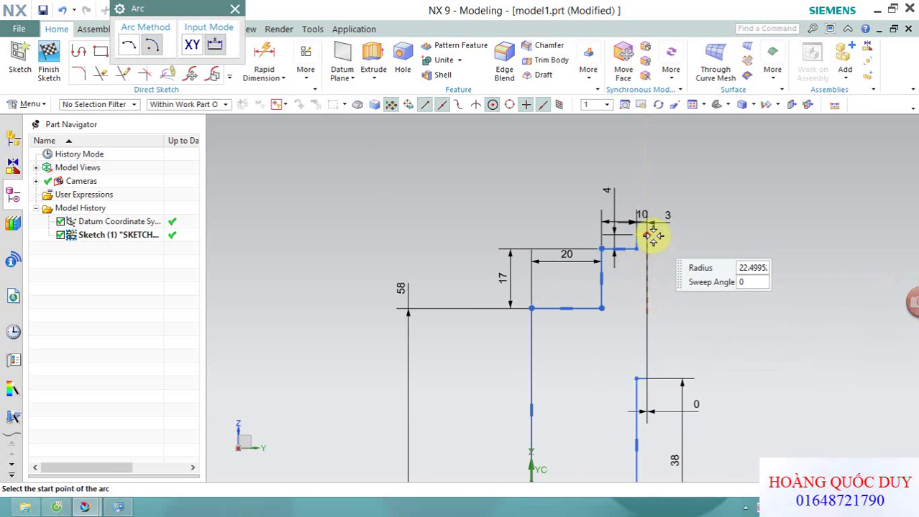
pyautogui.click(651, 235)
pyautogui.scroll(3, 640, 369)
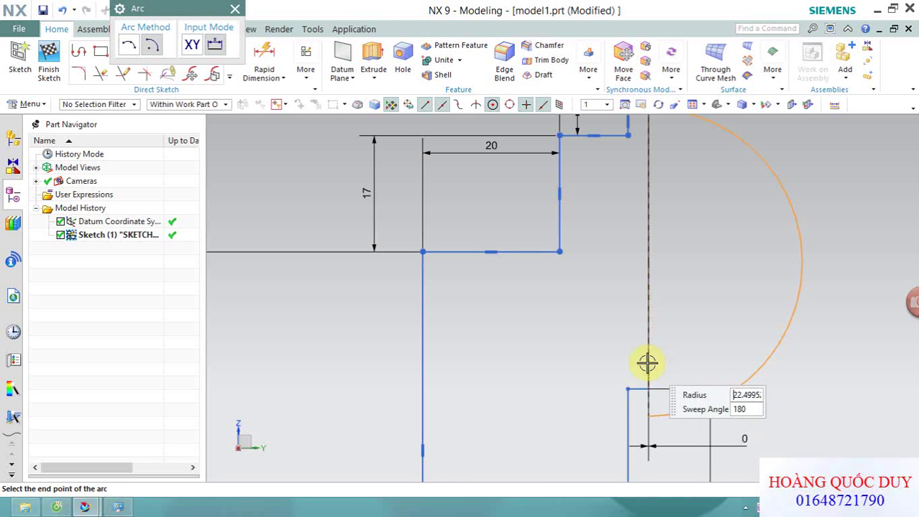
pyautogui.click(647, 365)
pyautogui.scroll(-4, 678, 316)
pyautogui.press('Escape')
# Dimension the arc's diameter to 41 and close the dimension tool.
pyautogui.click(295, 64)
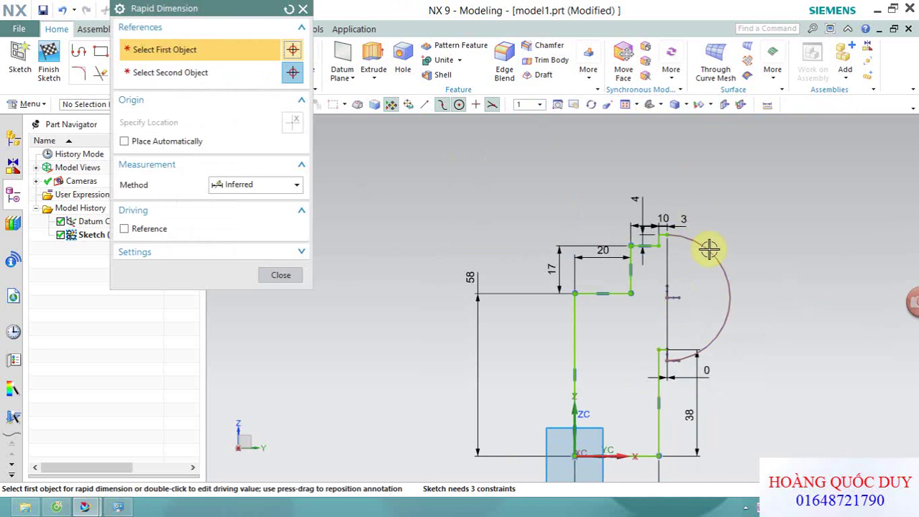
pyautogui.click(709, 259)
pyautogui.scroll(2, 743, 236)
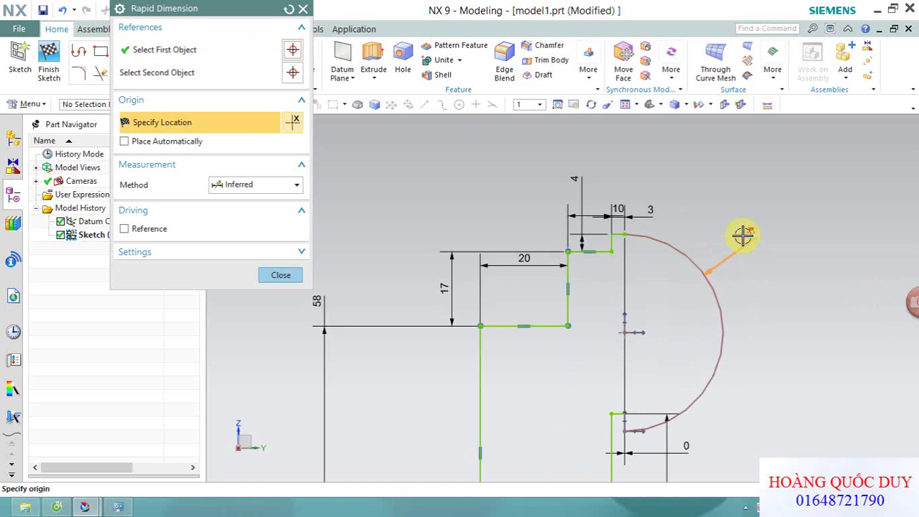
pyautogui.click(754, 250)
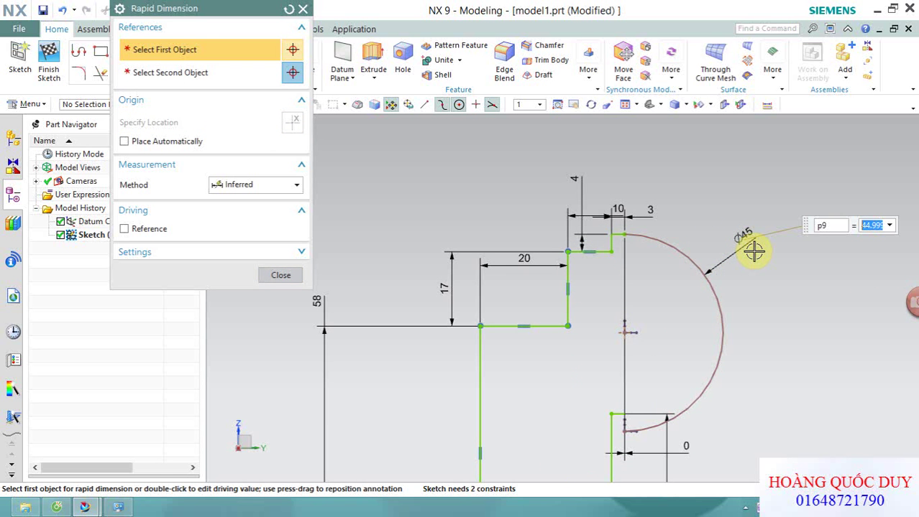
pyautogui.write('41')
pyautogui.press('Return')
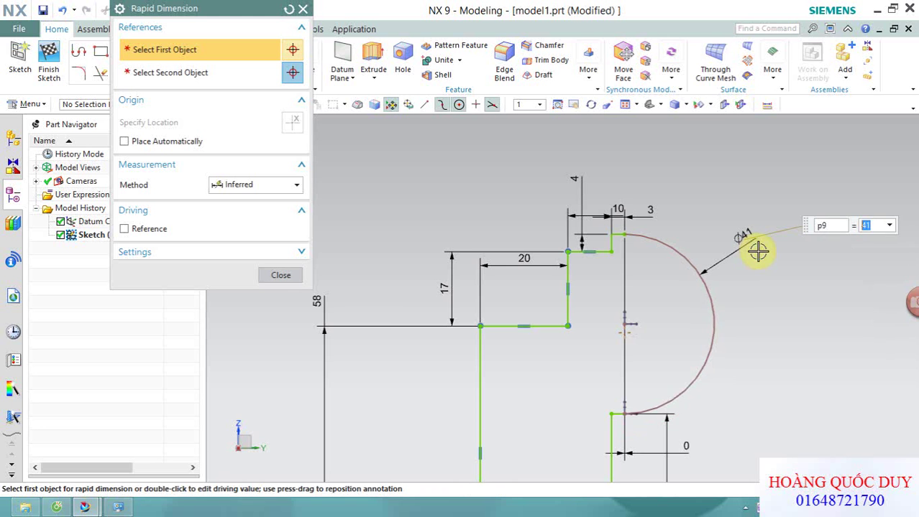
pyautogui.click(291, 282)
pyautogui.scroll(-2, 613, 396)
pyautogui.scroll(3, 648, 230)
pyautogui.scroll(2, 646, 230)
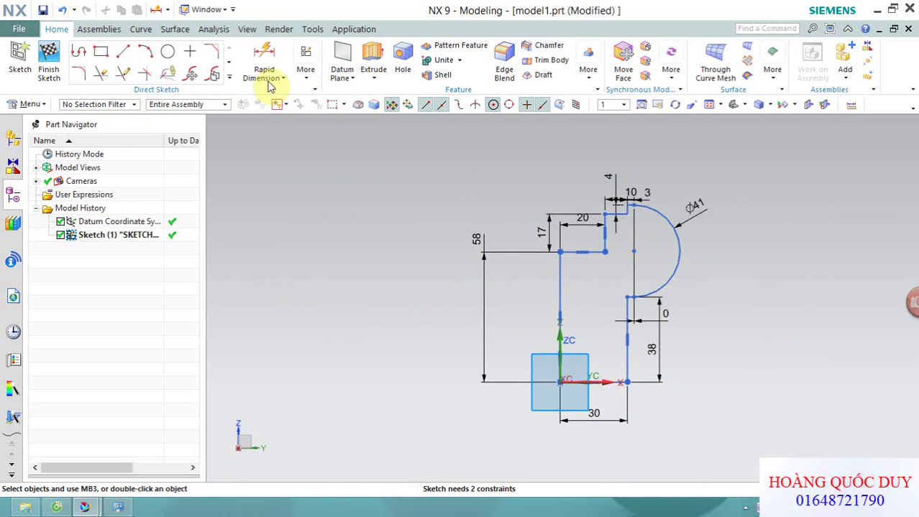
pyautogui.click(389, 115)
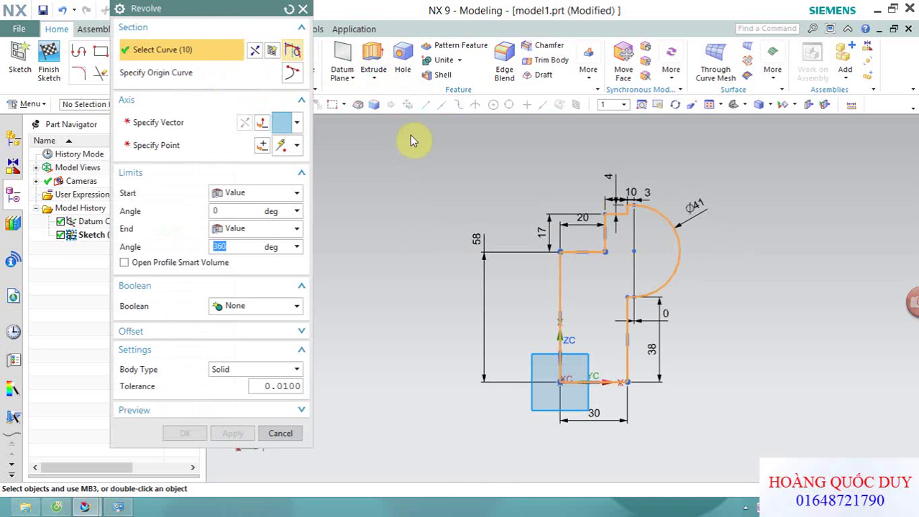
pyautogui.click(188, 127)
pyautogui.scroll(3, 546, 350)
pyautogui.click(659, 420)
pyautogui.moveTo(642, 369); pyautogui.dragTo(770, 288, button='middle')
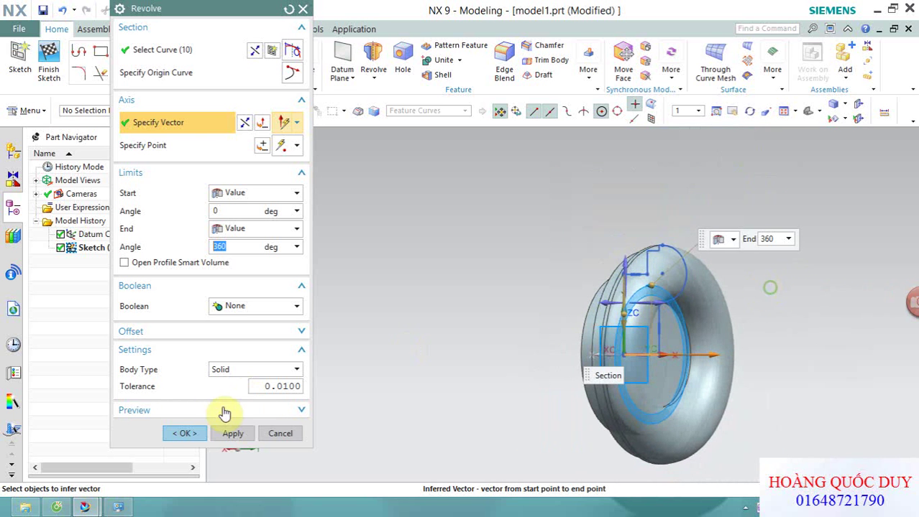
pyautogui.click(182, 439)
pyautogui.moveTo(449, 279)
pyautogui.mouseDown(button='middle')
pyautogui.moveTo(484, 285)
pyautogui.moveTo(452, 286)
pyautogui.moveTo(469, 264)
pyautogui.mouseUp(button='middle')
pyautogui.scroll(-3, 464, 260)
pyautogui.scroll(3, 464, 260)
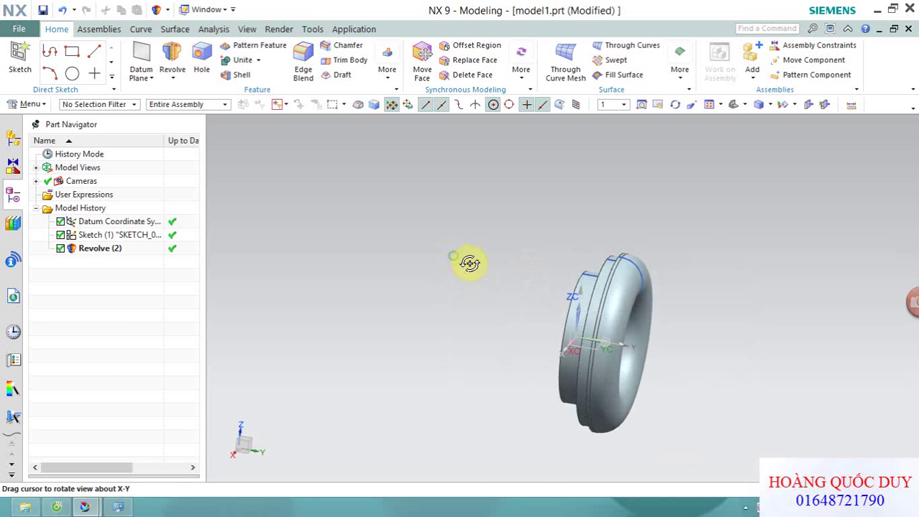
# Start a new sketch on the YZ datum plane.
pyautogui.click(20, 60)
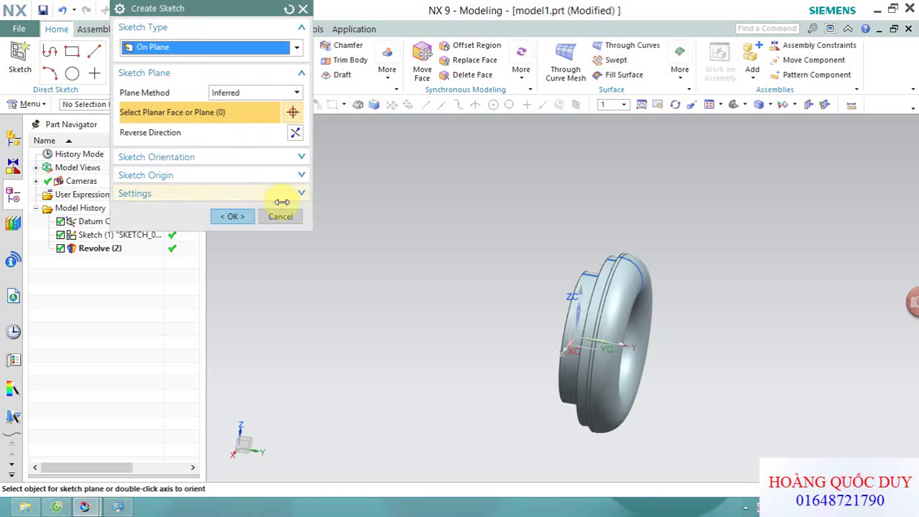
pyautogui.moveTo(542, 209); pyautogui.dragTo(589, 250, button='middle')
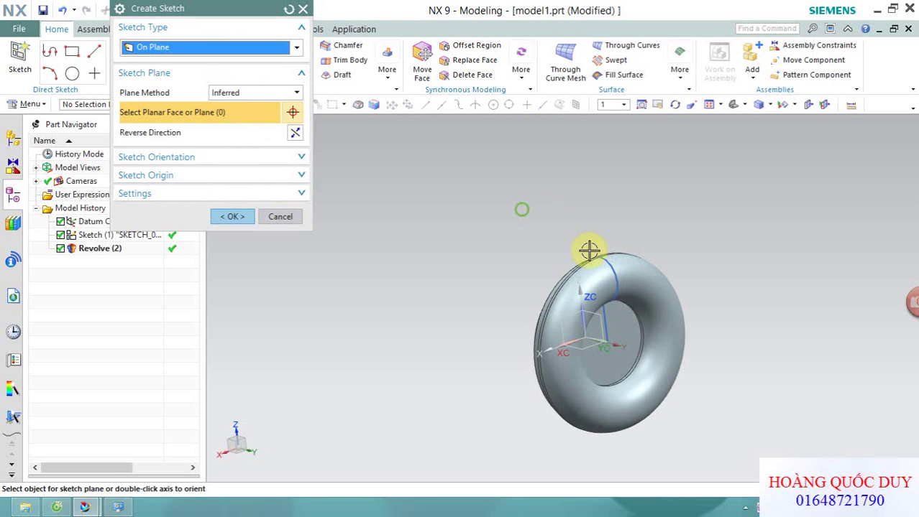
pyautogui.click(592, 311)
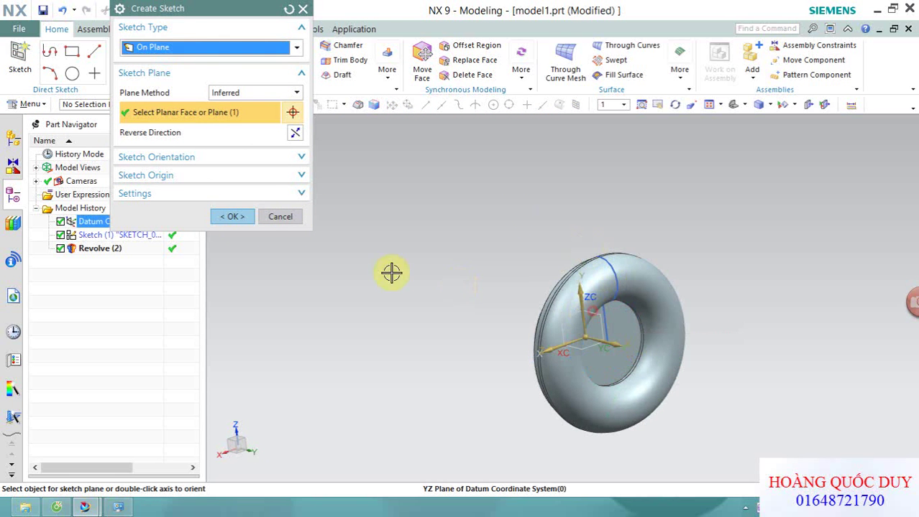
pyautogui.click(235, 217)
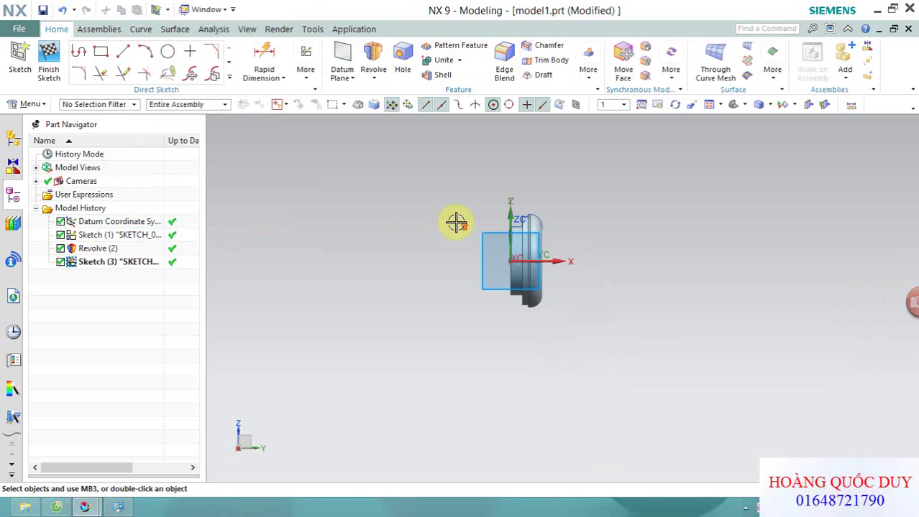
pyautogui.scroll(-2, 316, 157)
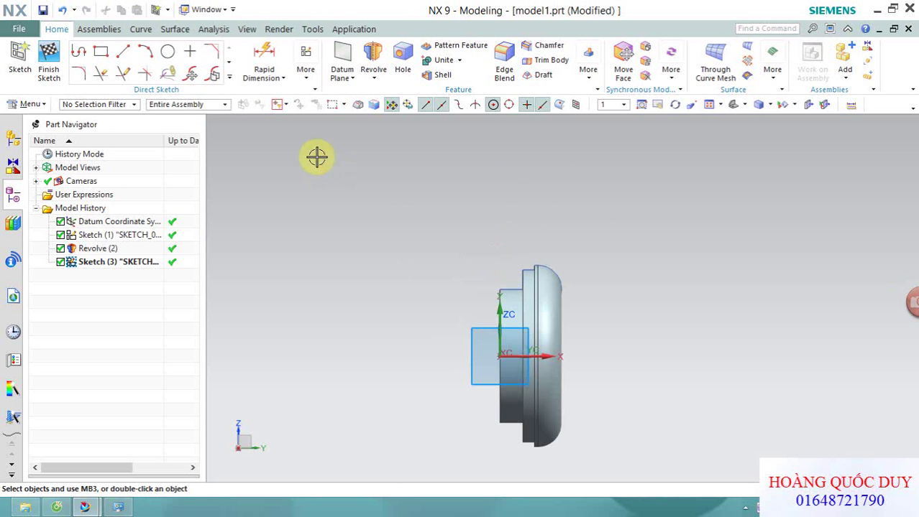
# Draw a three-point arc with its centre above the ear cup.
pyautogui.click(146, 54)
pyautogui.scroll(2, 460, 201)
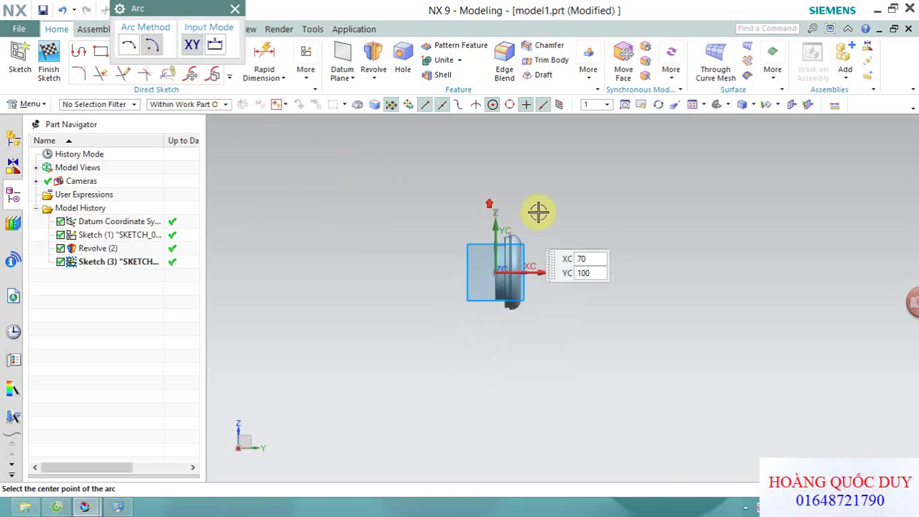
pyautogui.click(649, 235)
pyautogui.click(762, 283)
pyautogui.click(475, 250)
pyautogui.scroll(-1, 432, 184)
pyautogui.scroll(1, 431, 180)
pyautogui.press('Escape')
# Give the arc a Radial dimension of 247.
pyautogui.click(282, 78)
pyautogui.click(291, 123)
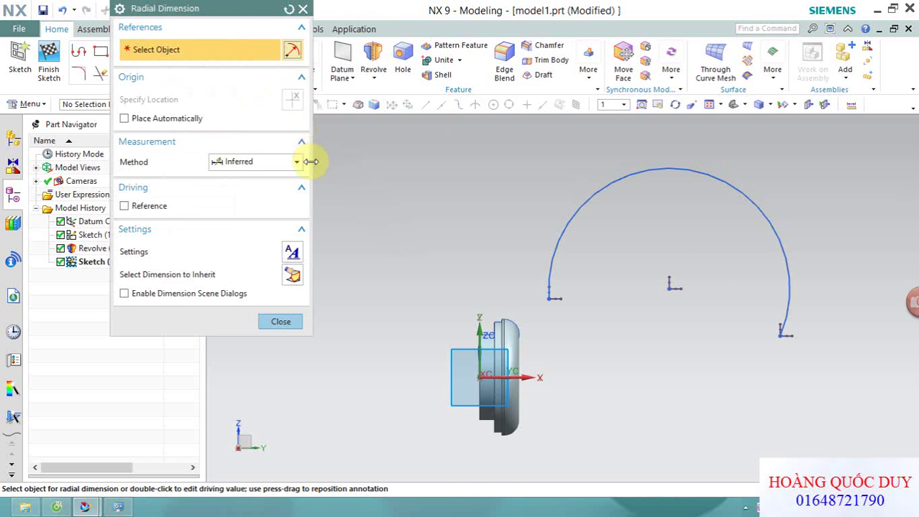
pyautogui.click(273, 164)
pyautogui.click(245, 192)
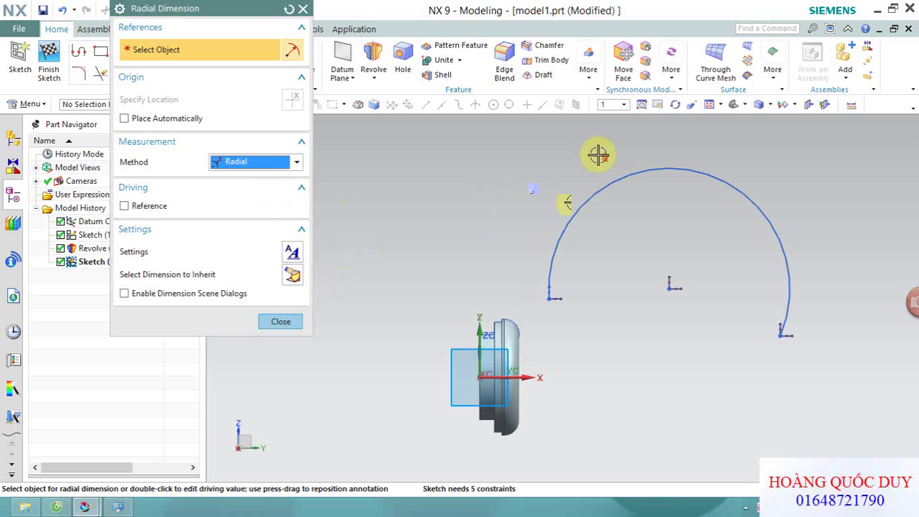
pyautogui.click(617, 177)
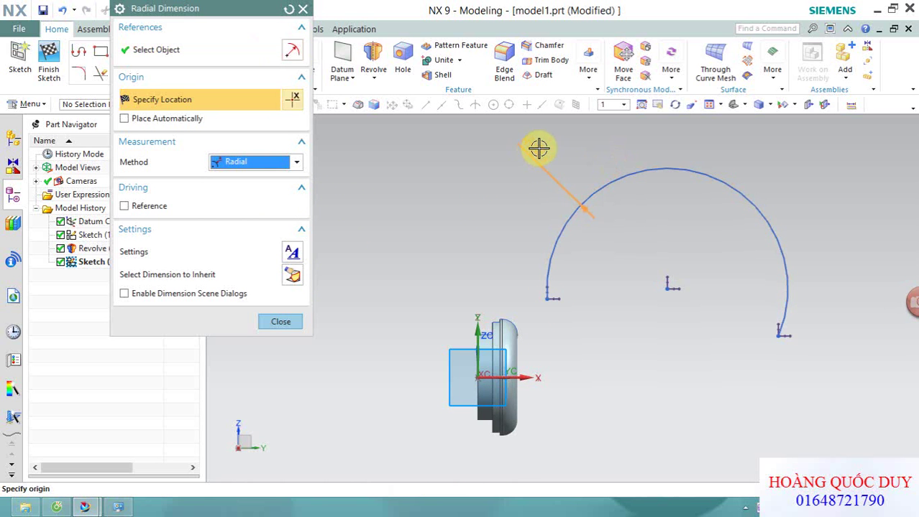
pyautogui.click(539, 148)
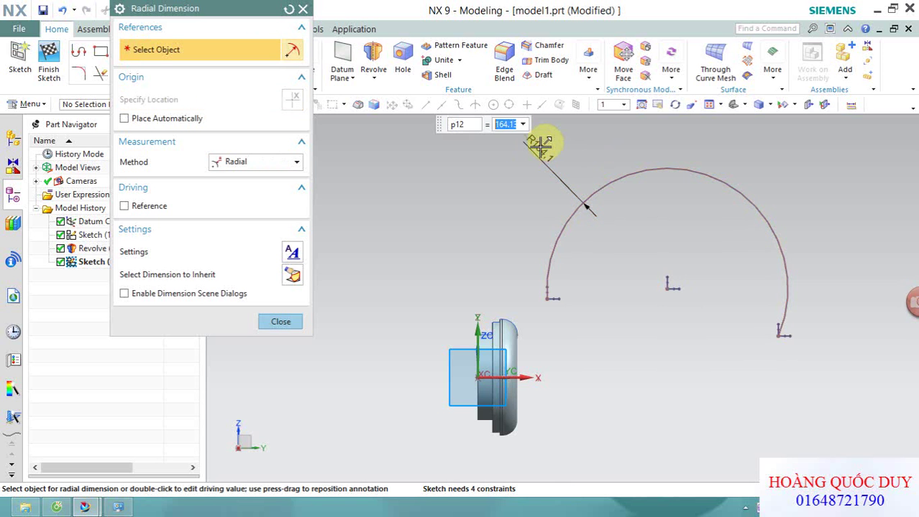
pyautogui.write('7')
pyautogui.press('Return')
pyautogui.press('Escape')
# Dimension the arc centre 145 vertically from the sketch origin.
pyautogui.click(282, 77)
pyautogui.click(288, 94)
pyautogui.scroll(2, 519, 240)
pyautogui.click(516, 346)
pyautogui.click(704, 251)
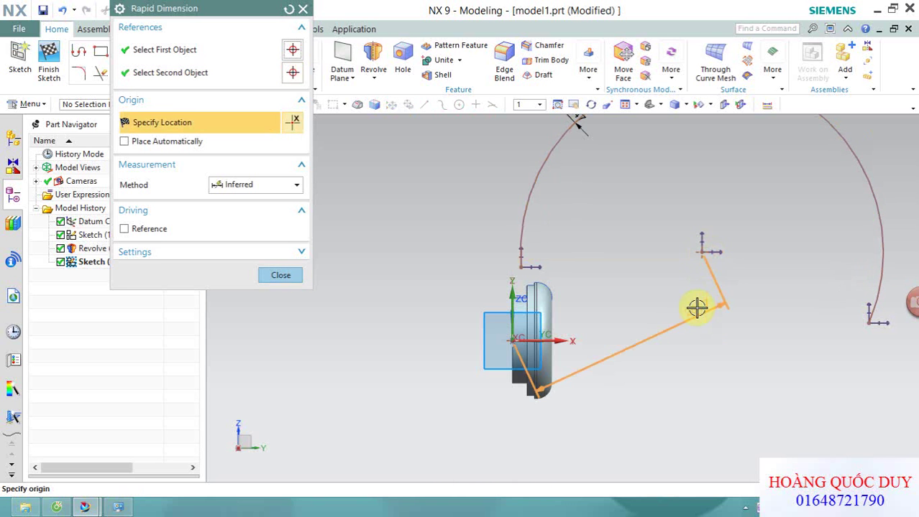
pyautogui.click(730, 291)
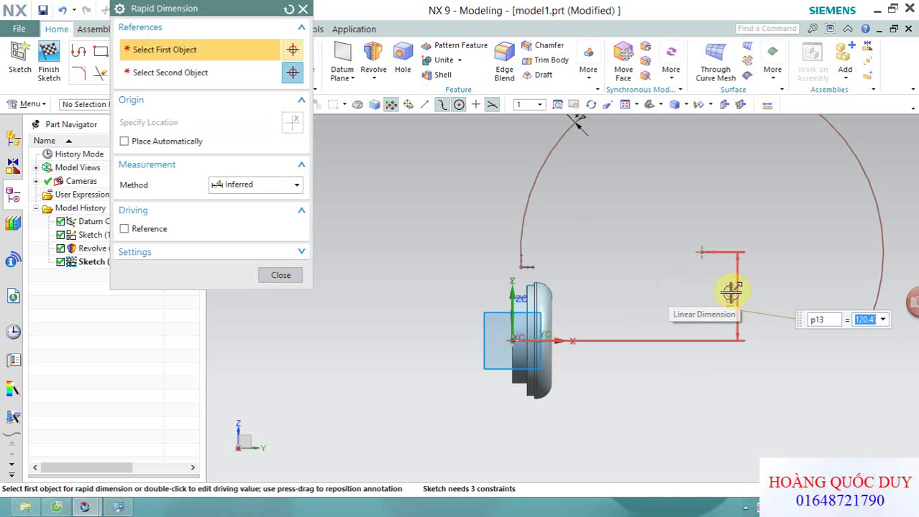
pyautogui.write('5')
pyautogui.press('Return')
# Cancel an unfinished dimension and drag the arc's left end further left.
pyautogui.click(609, 278)
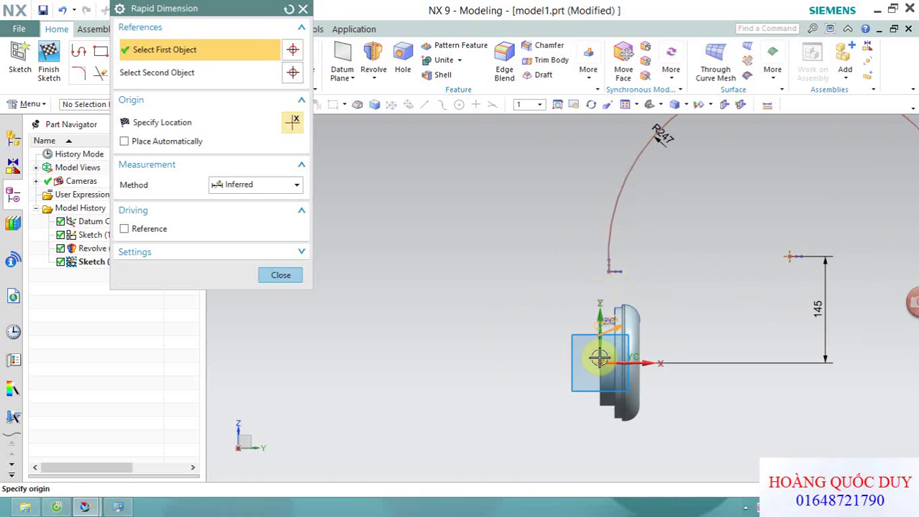
pyautogui.click(609, 318)
pyautogui.scroll(-2, 655, 250)
pyautogui.press('Escape')
pyautogui.moveTo(610, 296); pyautogui.dragTo(554, 289)
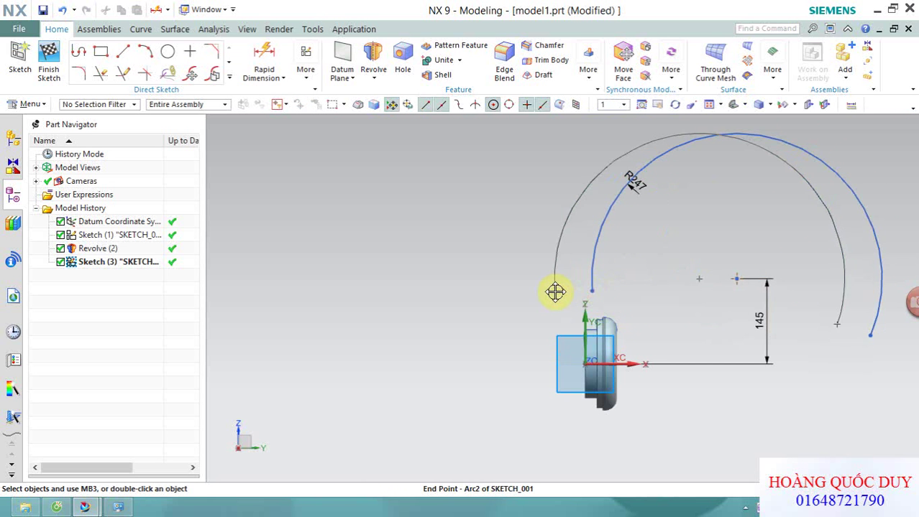
# Dimension the arc's left endpoint 54 horizontally and 87 vertically from the origin axes.
pyautogui.click(264, 56)
pyautogui.scroll(2, 625, 294)
pyautogui.click(639, 313)
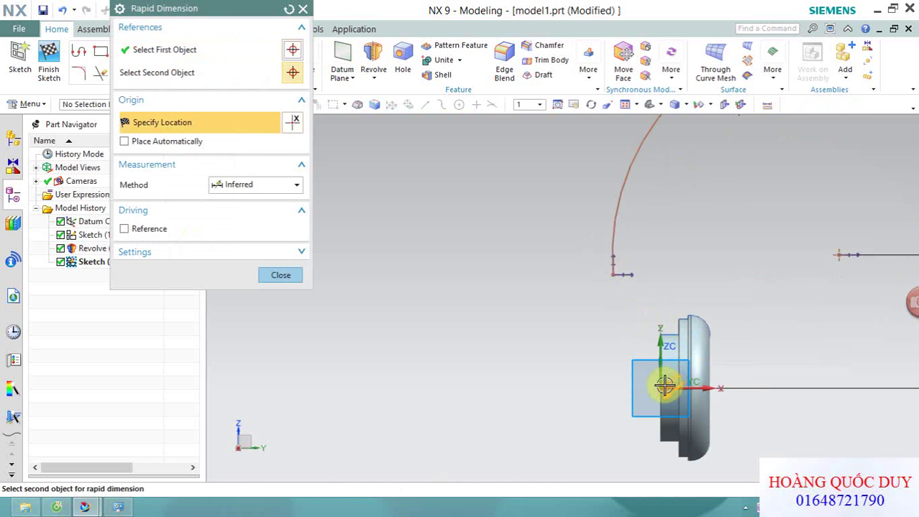
pyautogui.click(659, 377)
pyautogui.click(622, 262)
pyautogui.write('4')
pyautogui.press('Return')
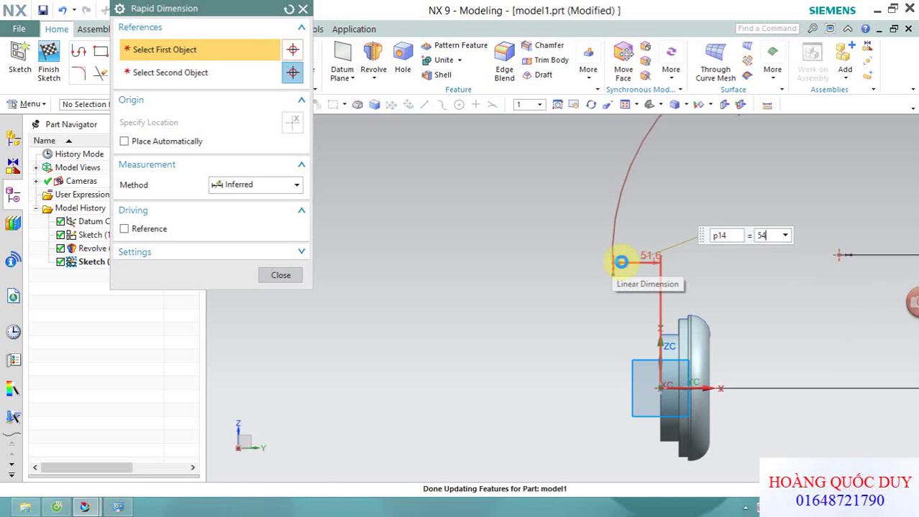
pyautogui.click(611, 272)
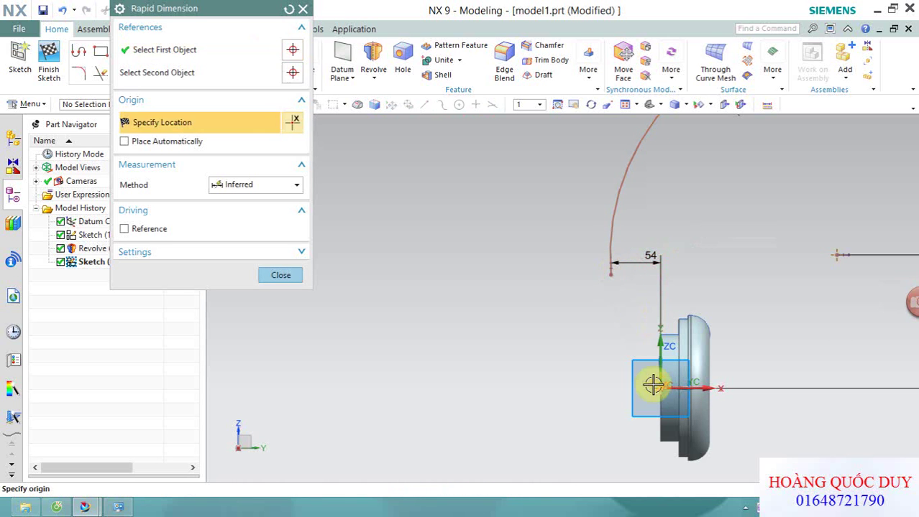
pyautogui.click(657, 384)
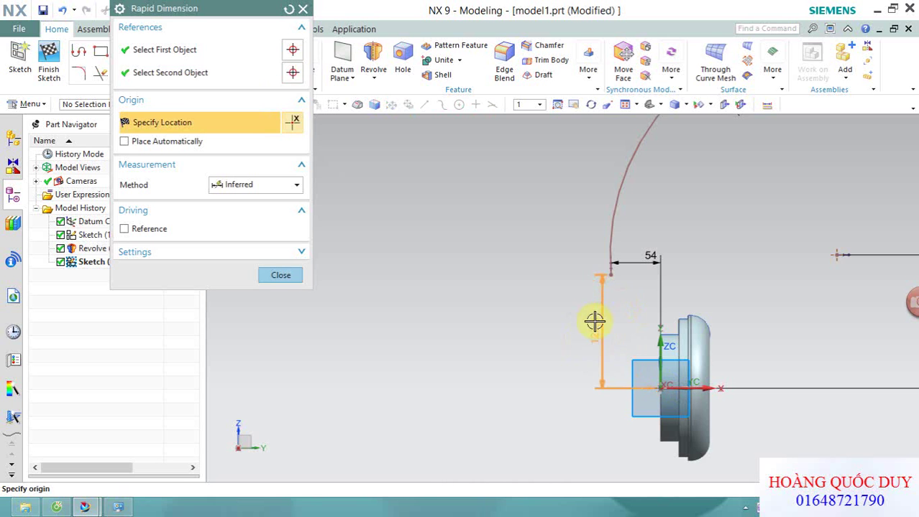
pyautogui.click(594, 322)
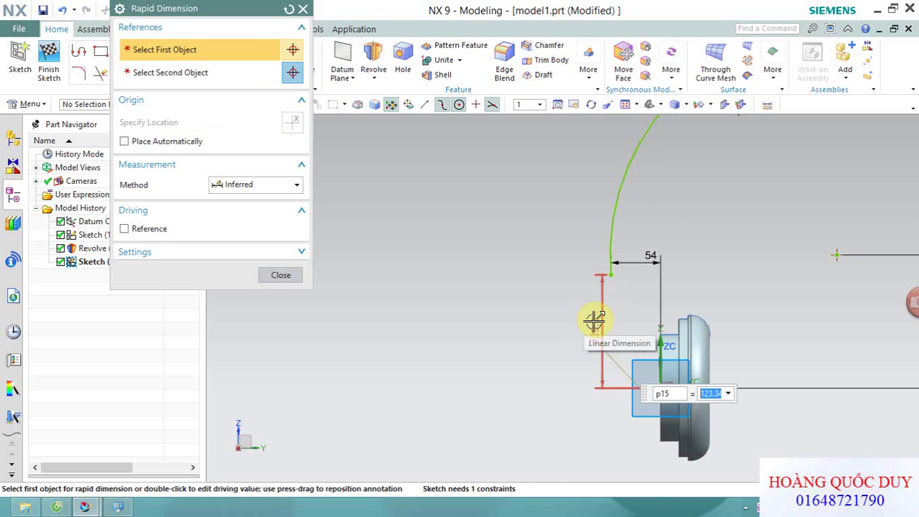
pyautogui.write('7')
pyautogui.press('Return')
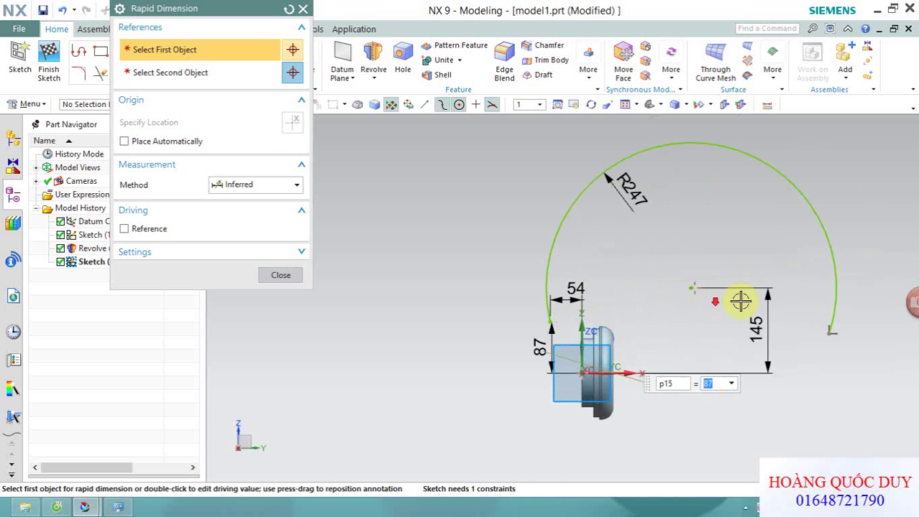
# Dimension the 27 vertical offset from arc centre to right endpoint and close dimensioning.
pyautogui.scroll(3, 747, 306)
pyautogui.click(679, 285)
pyautogui.click(782, 308)
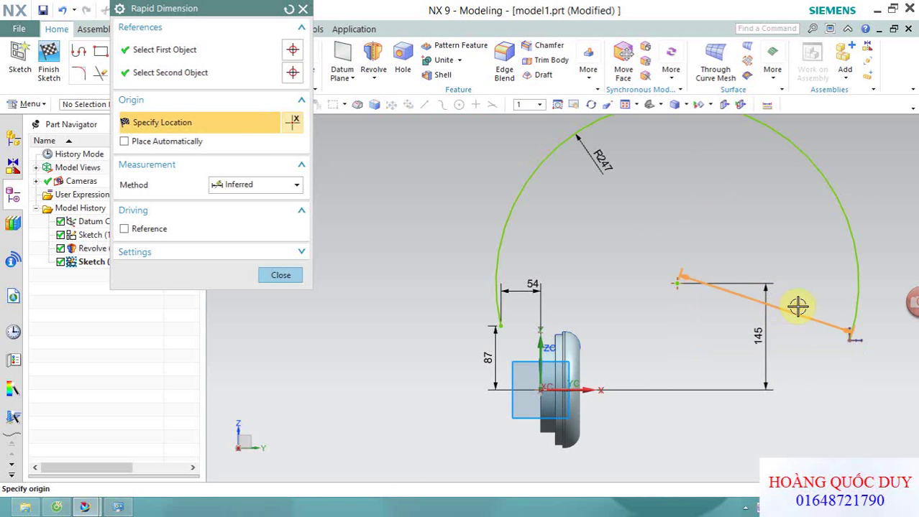
pyautogui.click(879, 311)
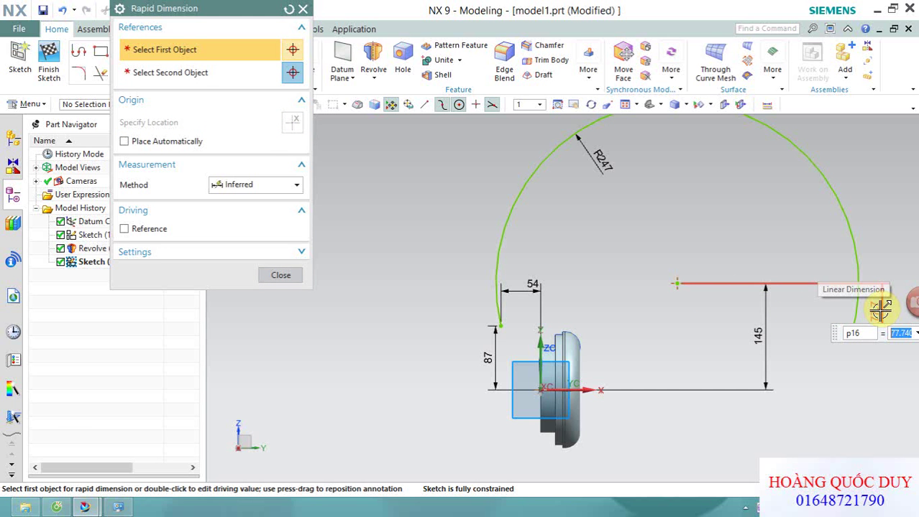
pyautogui.write('7')
pyautogui.press('Return')
pyautogui.scroll(-1, 877, 305)
pyautogui.click(281, 276)
# Finish the arc sketch and begin creating a new datum plane.
pyautogui.click(49, 52)
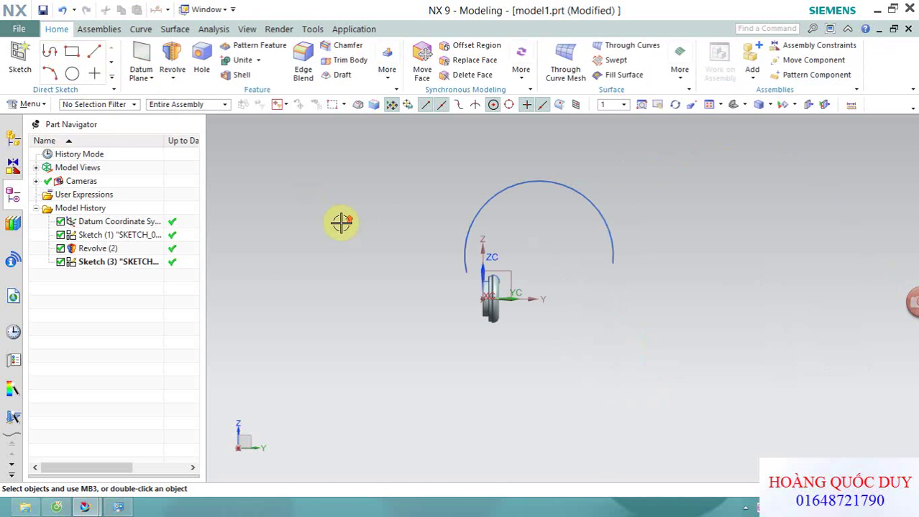
pyautogui.moveTo(327, 231)
pyautogui.mouseDown(button='middle')
pyautogui.moveTo(415, 238)
pyautogui.moveTo(388, 216)
pyautogui.mouseUp(button='middle')
pyautogui.click(172, 77)
pyautogui.click(141, 78)
pyautogui.click(154, 91)
pyautogui.moveTo(553, 333); pyautogui.dragTo(759, 383, button='middle')
pyautogui.scroll(5, 759, 384)
pyautogui.moveTo(612, 342); pyautogui.dragTo(635, 344, button='middle')
pyautogui.scroll(-3, 734, 369)
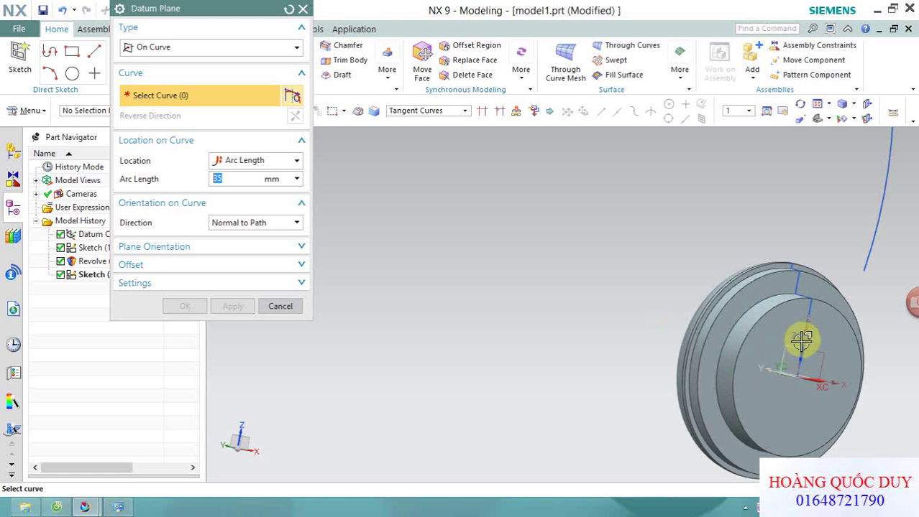
pyautogui.moveTo(728, 327)
pyautogui.mouseDown(button='middle')
pyautogui.moveTo(726, 345)
pyautogui.moveTo(671, 348)
pyautogui.moveTo(582, 264)
pyautogui.mouseUp(button='middle')
pyautogui.scroll(3, 636, 320)
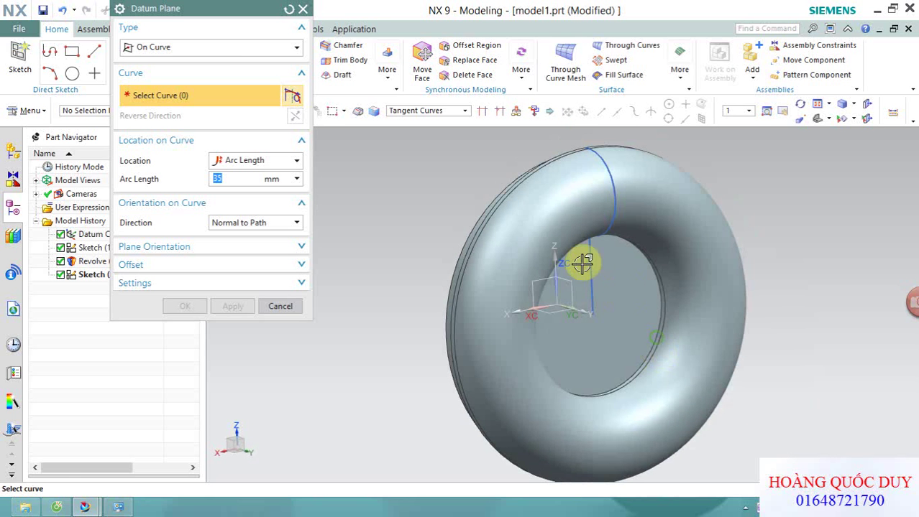
# Define the datum plane as Inferred, offset 25 mm from the YZ plane.
pyautogui.click(198, 48)
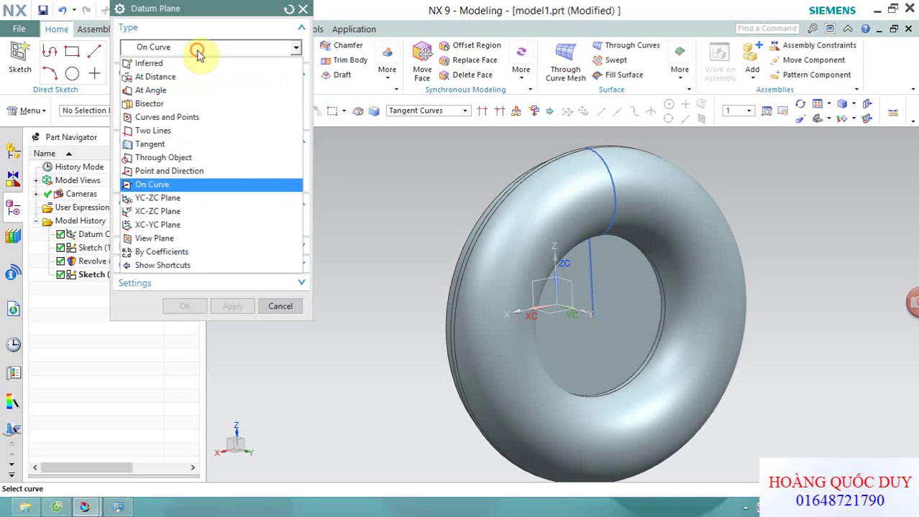
pyautogui.click(173, 64)
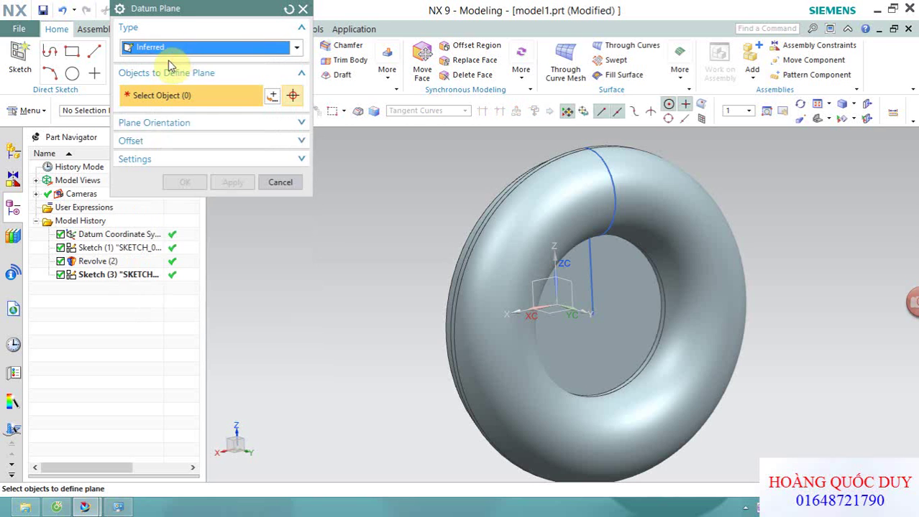
pyautogui.click(569, 280)
pyautogui.moveTo(443, 261); pyautogui.dragTo(432, 264, button='middle')
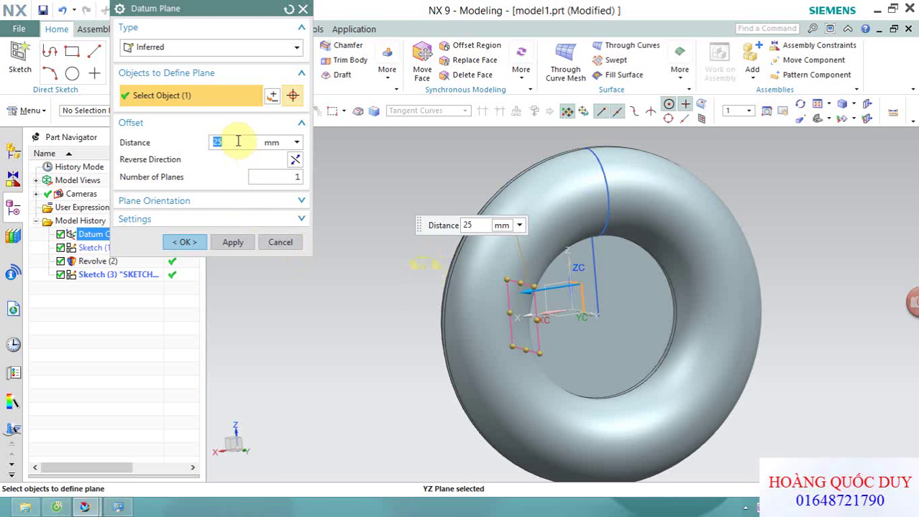
pyautogui.moveTo(447, 248)
pyautogui.mouseDown(button='middle')
pyautogui.moveTo(529, 254)
pyautogui.moveTo(443, 267)
pyautogui.moveTo(456, 255)
pyautogui.moveTo(403, 222)
pyautogui.mouseUp(button='middle')
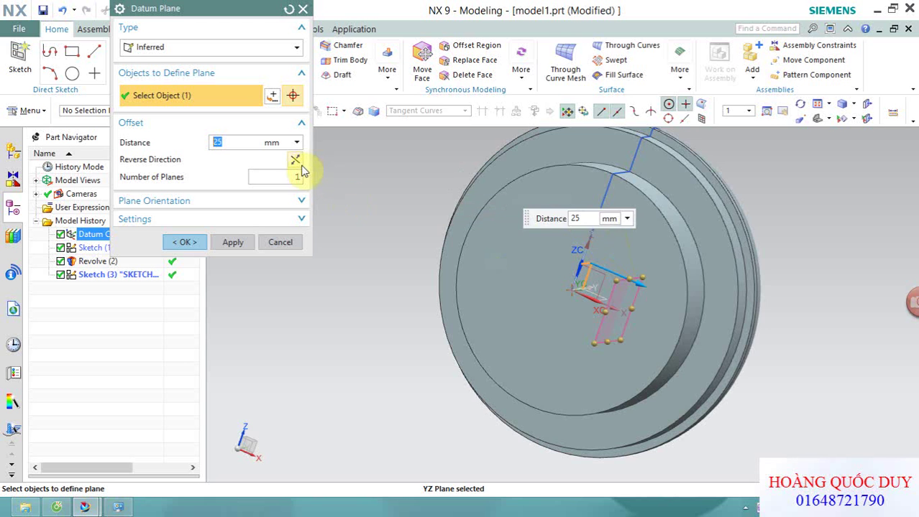
pyautogui.moveTo(683, 263)
pyautogui.mouseDown(button='middle')
pyautogui.moveTo(566, 201)
pyautogui.moveTo(559, 186)
pyautogui.mouseUp(button='middle')
pyautogui.click(190, 242)
pyautogui.moveTo(503, 277); pyautogui.dragTo(478, 230, button='middle')
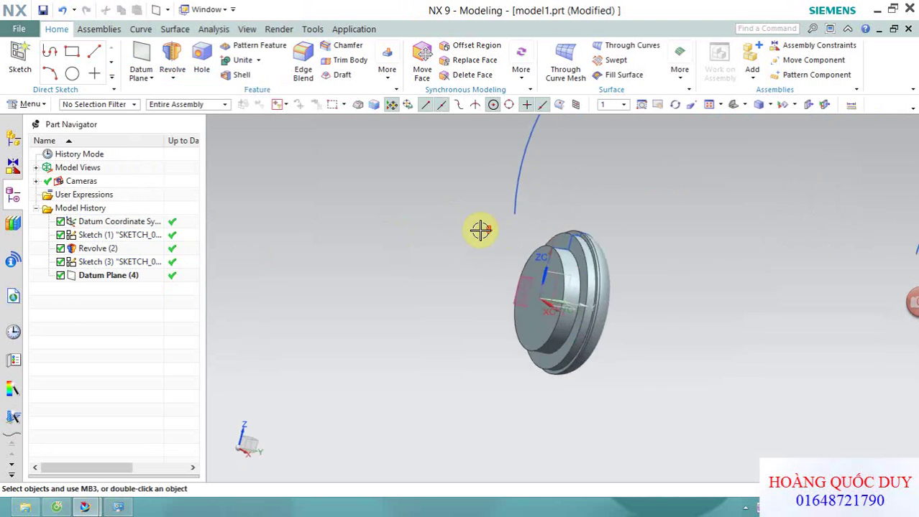
# Start a sketch on the new datum plane and draw a horizontal line inside the arc.
pyautogui.click(541, 303)
pyautogui.click(232, 215)
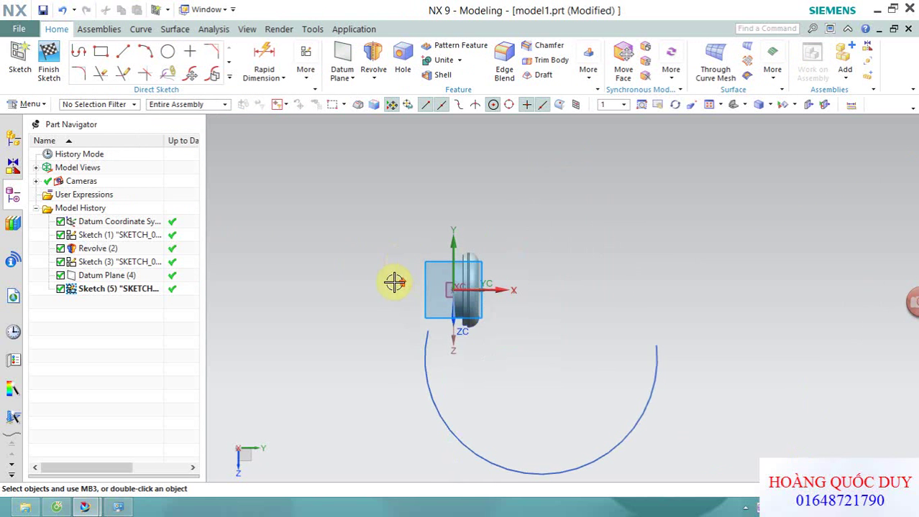
pyautogui.click(123, 52)
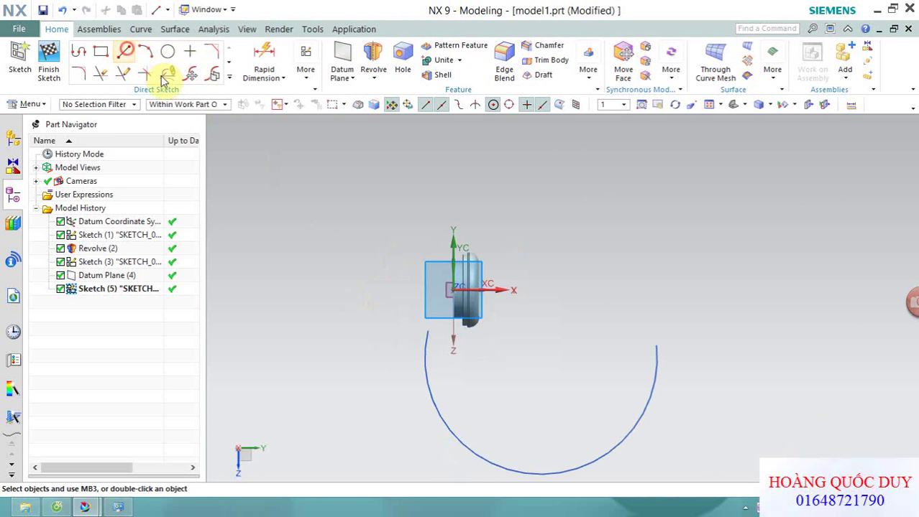
pyautogui.click(465, 376)
pyautogui.click(632, 375)
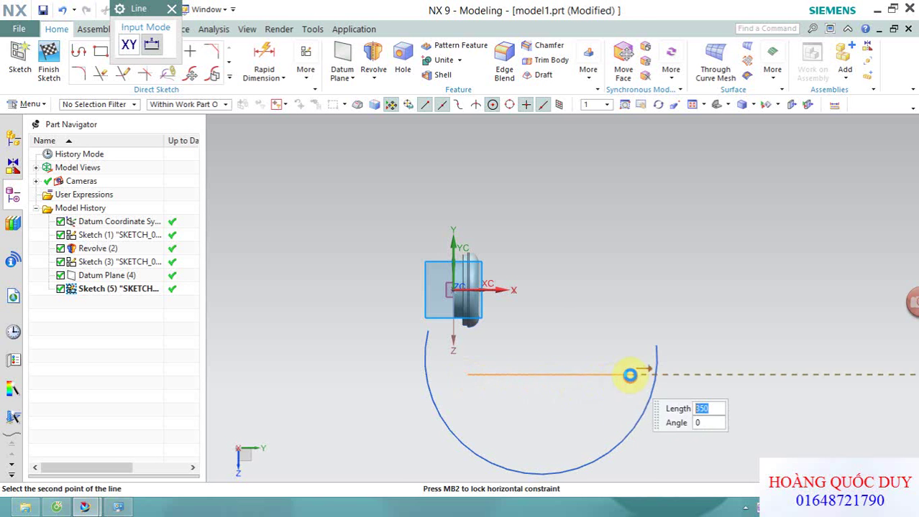
pyautogui.press('Escape')
# Dimension the line 120 from the ear cup's centre and finish the sketch.
pyautogui.click(273, 84)
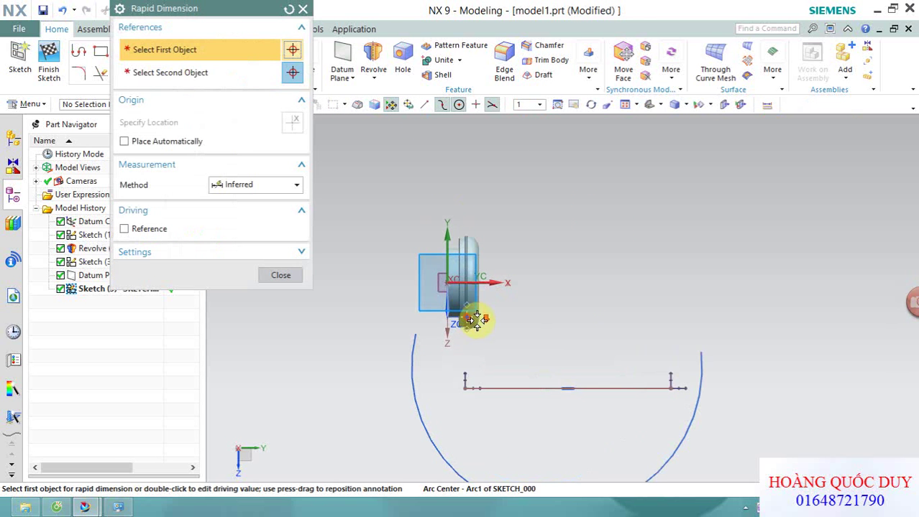
pyautogui.click(449, 284)
pyautogui.click(515, 390)
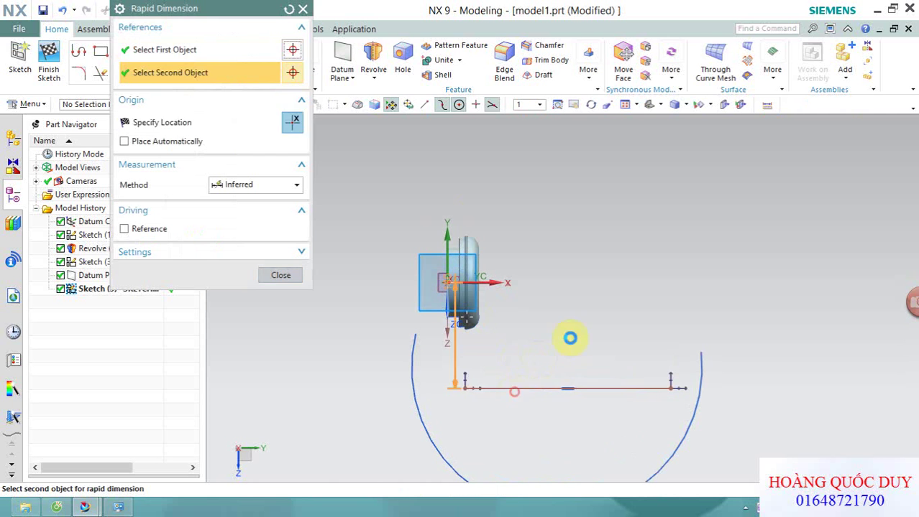
pyautogui.click(536, 347)
pyautogui.write('120')
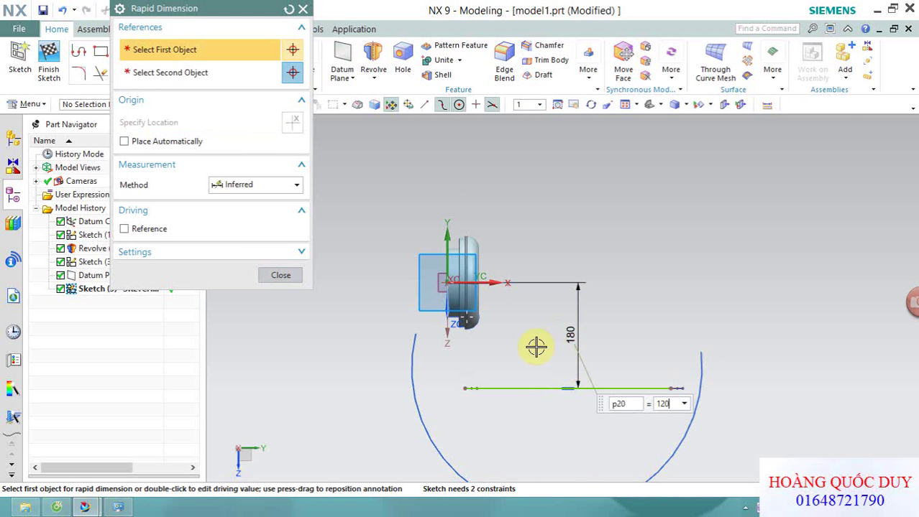
pyautogui.press('Return')
pyautogui.click(48, 61)
pyautogui.moveTo(553, 367); pyautogui.dragTo(539, 348, button='middle')
pyautogui.click(146, 75)
# Create an At Angle datum plane at 4°, pivoting on the sketched line.
pyautogui.click(163, 94)
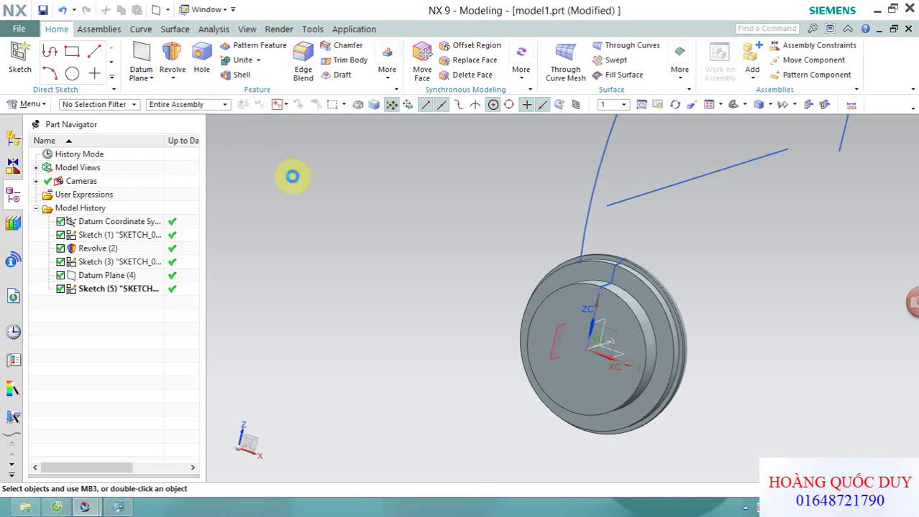
pyautogui.click(272, 48)
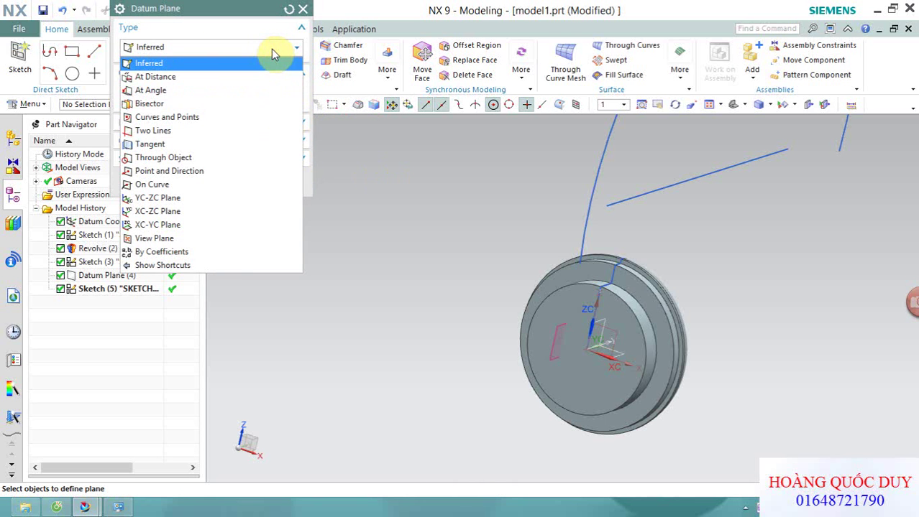
pyautogui.click(213, 96)
pyautogui.scroll(2, 509, 183)
pyautogui.click(566, 363)
pyautogui.click(674, 193)
pyautogui.moveTo(529, 228)
pyautogui.mouseDown(button='middle')
pyautogui.moveTo(398, 178)
pyautogui.moveTo(416, 184)
pyautogui.moveTo(391, 191)
pyautogui.moveTo(448, 186)
pyautogui.mouseUp(button='middle')
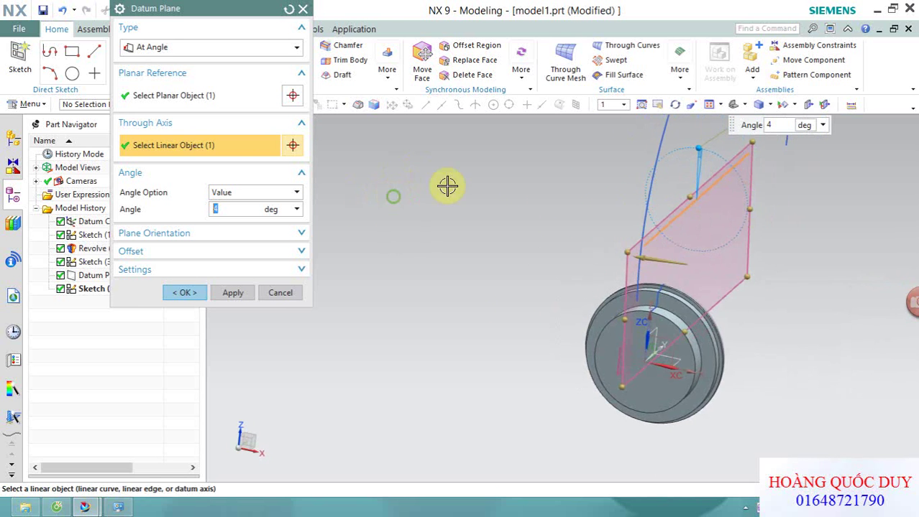
pyautogui.doubleClick(231, 208)
pyautogui.click(187, 292)
# Begin a new sketch with the angled datum plane in view.
pyautogui.moveTo(460, 285)
pyautogui.mouseDown(button='middle')
pyautogui.moveTo(437, 248)
pyautogui.moveTo(408, 262)
pyautogui.moveTo(421, 248)
pyautogui.moveTo(416, 235)
pyautogui.moveTo(440, 236)
pyautogui.mouseUp(button='middle')
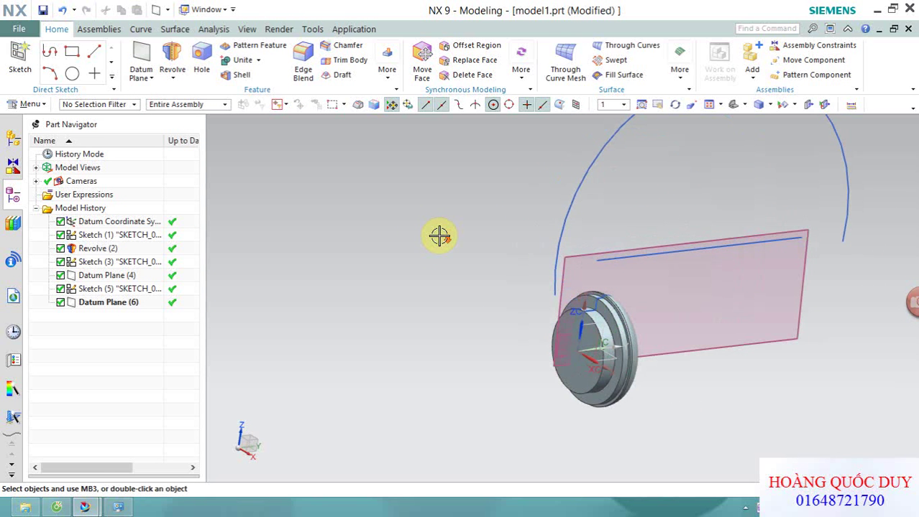
pyautogui.scroll(-1, 435, 234)
pyautogui.click(33, 68)
pyautogui.scroll(1, 465, 199)
pyautogui.moveTo(495, 229); pyautogui.dragTo(522, 191, button='middle')
pyautogui.scroll(1, 544, 225)
# Start a sketch on the angled datum plane and draw a centre-point arc.
pyautogui.click(621, 292)
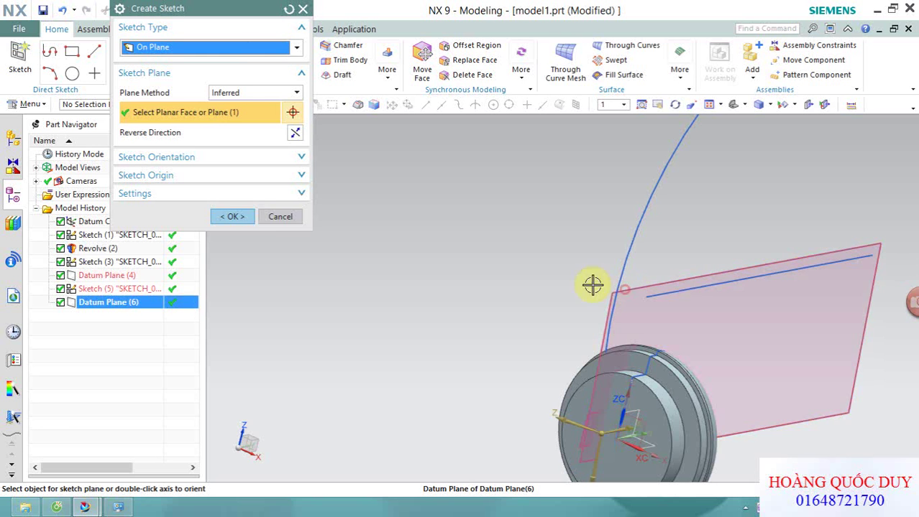
pyautogui.click(245, 217)
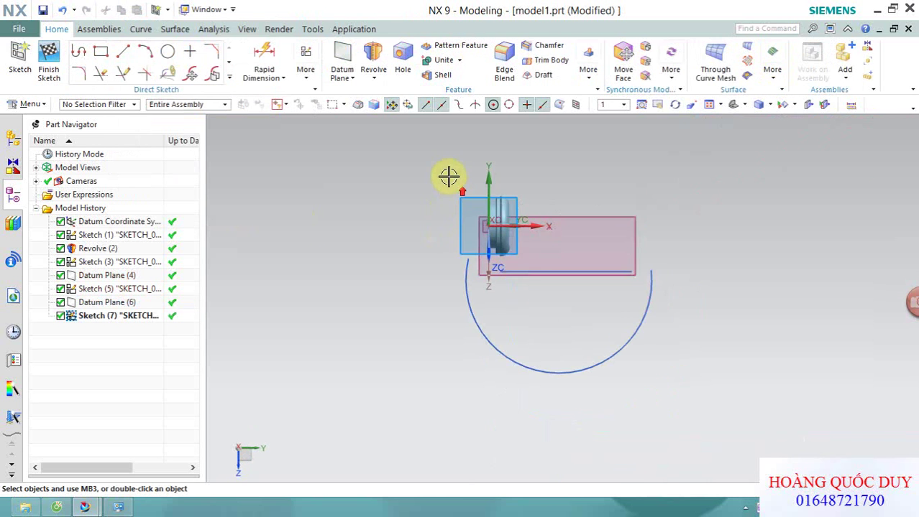
pyautogui.click(166, 54)
pyautogui.scroll(-2, 706, 343)
pyautogui.scroll(2, 692, 351)
pyautogui.click(677, 357)
pyautogui.scroll(-3, 714, 357)
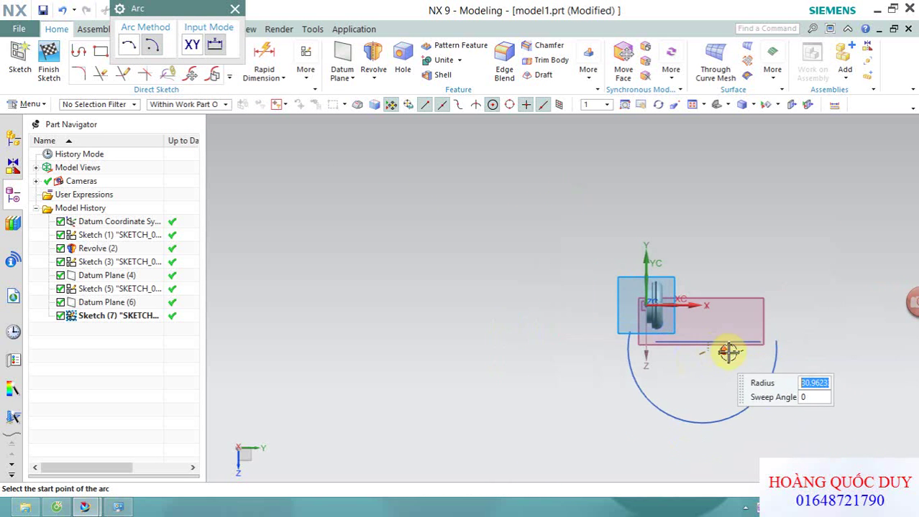
pyautogui.click(824, 355)
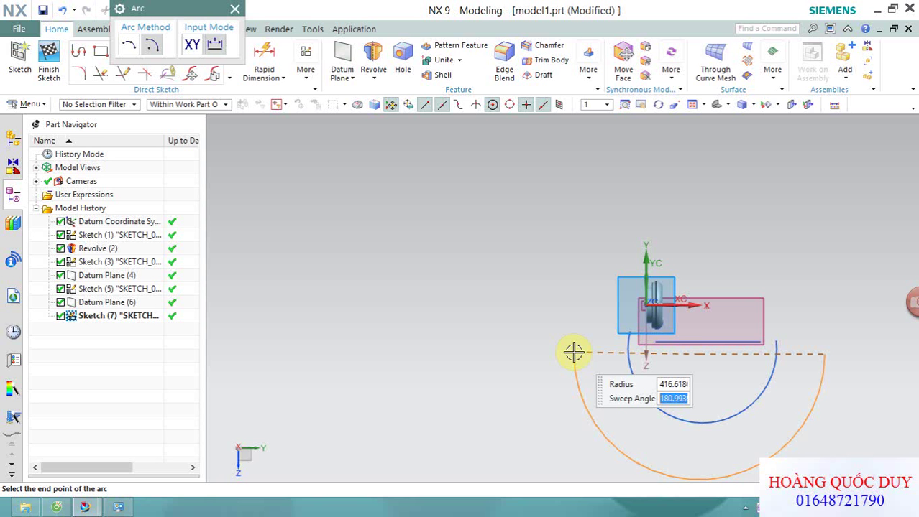
pyautogui.click(572, 352)
pyautogui.scroll(-3, 567, 345)
pyautogui.press('Escape')
# Give the new arc a radial dimension of R251.
pyautogui.click(283, 78)
pyautogui.click(288, 123)
pyautogui.scroll(3, 573, 392)
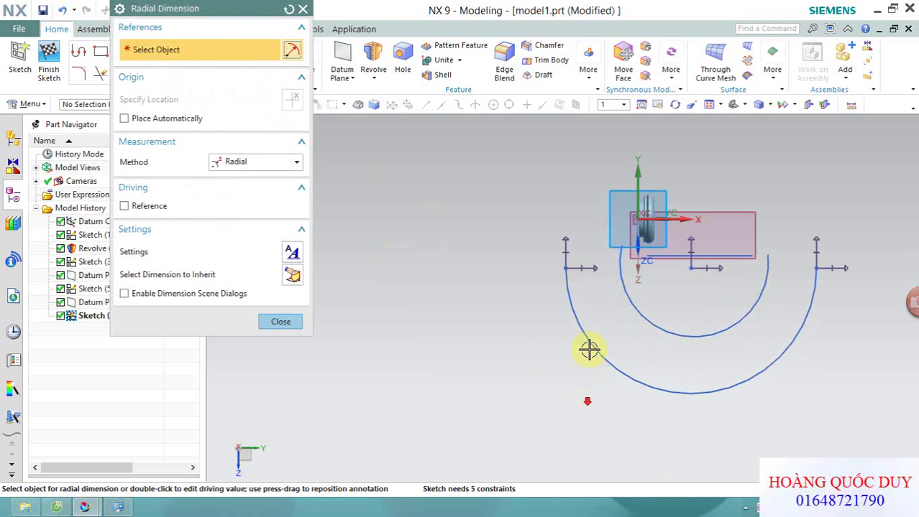
pyautogui.click(571, 353)
pyautogui.click(537, 371)
pyautogui.write('251')
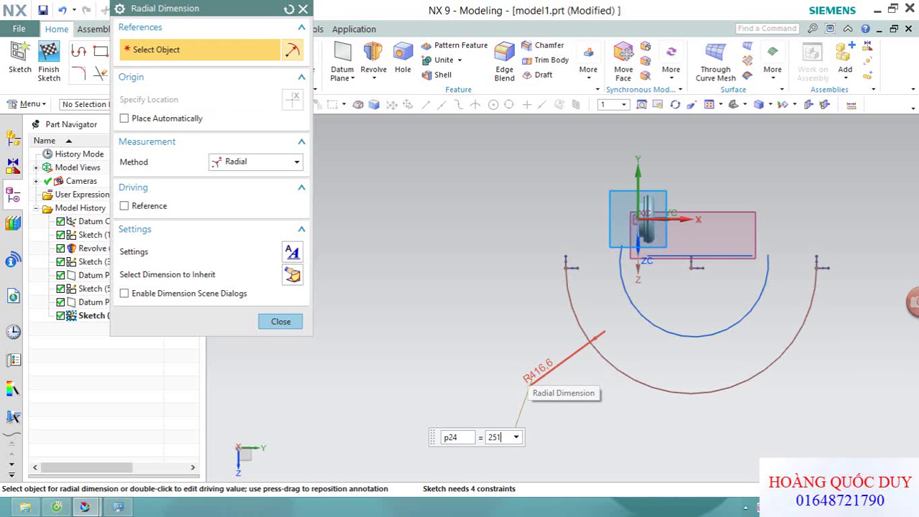
pyautogui.press('Return')
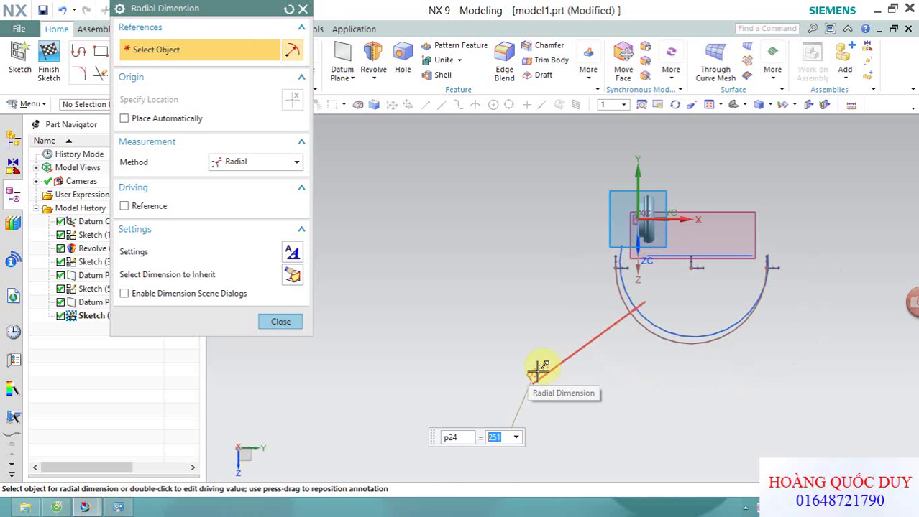
pyautogui.scroll(1, 501, 361)
pyautogui.click(291, 324)
pyautogui.scroll(1, 686, 160)
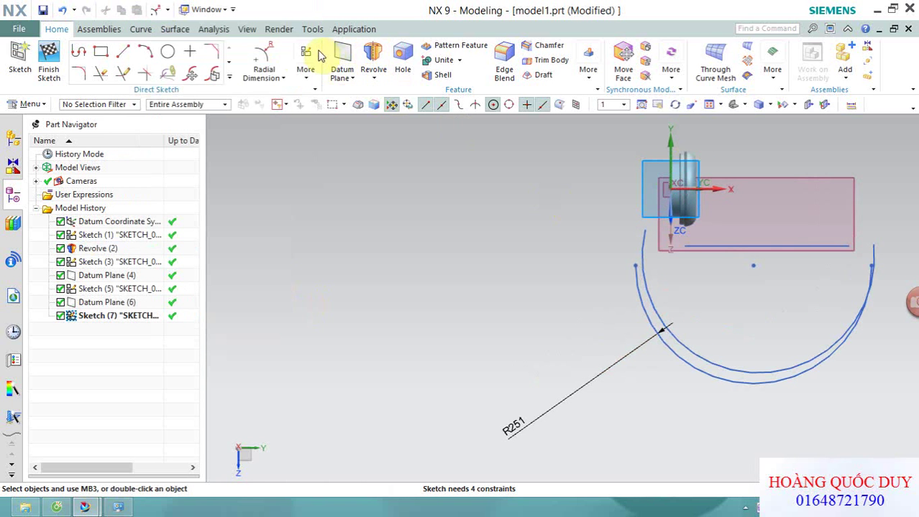
# Add a 164 vertical dimension to the arc's centre.
pyautogui.click(282, 81)
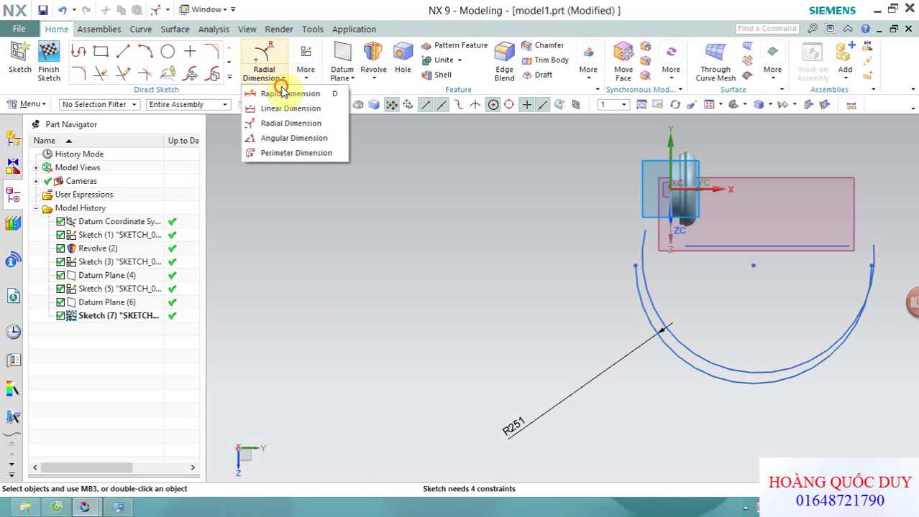
pyautogui.click(282, 96)
pyautogui.scroll(1, 618, 321)
pyautogui.scroll(-1, 715, 302)
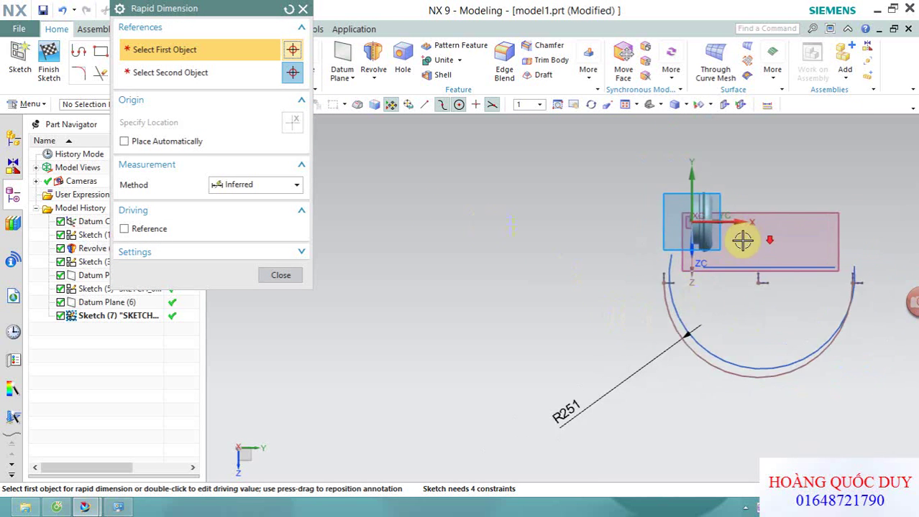
pyautogui.click(674, 214)
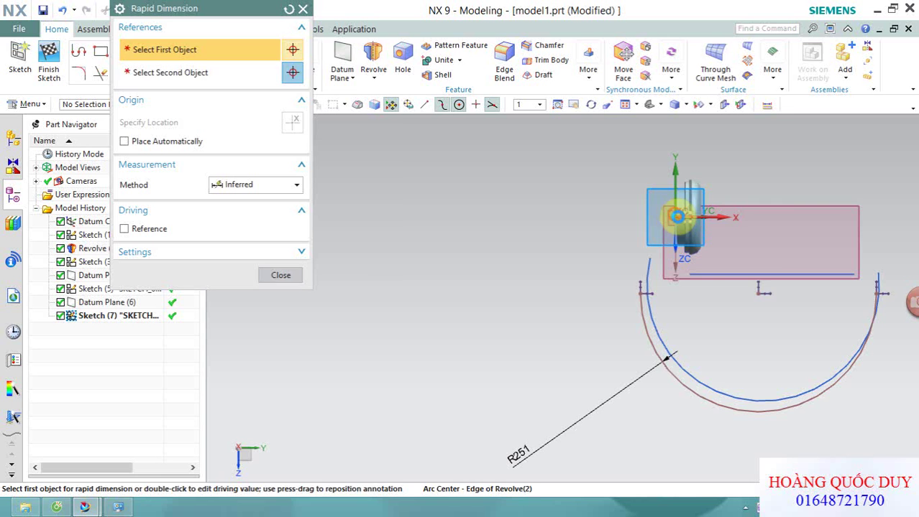
pyautogui.click(756, 289)
pyautogui.scroll(1, 567, 255)
pyautogui.click(558, 249)
pyautogui.click(559, 249)
pyautogui.write('164')
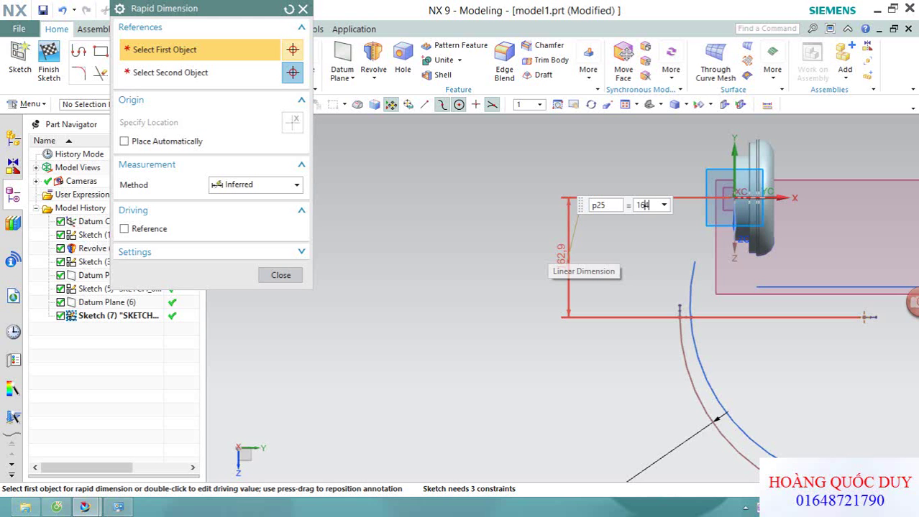
pyautogui.press('Return')
pyautogui.scroll(-2, 552, 244)
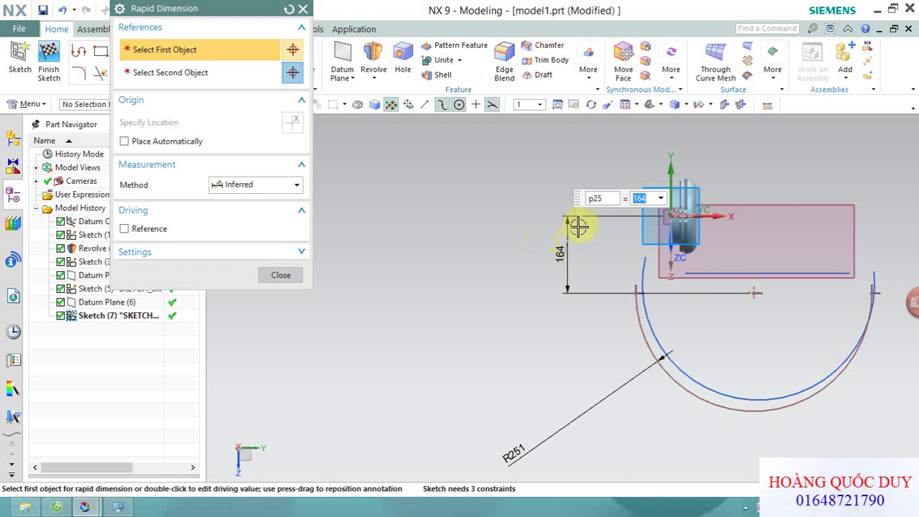
pyautogui.scroll(1, 638, 219)
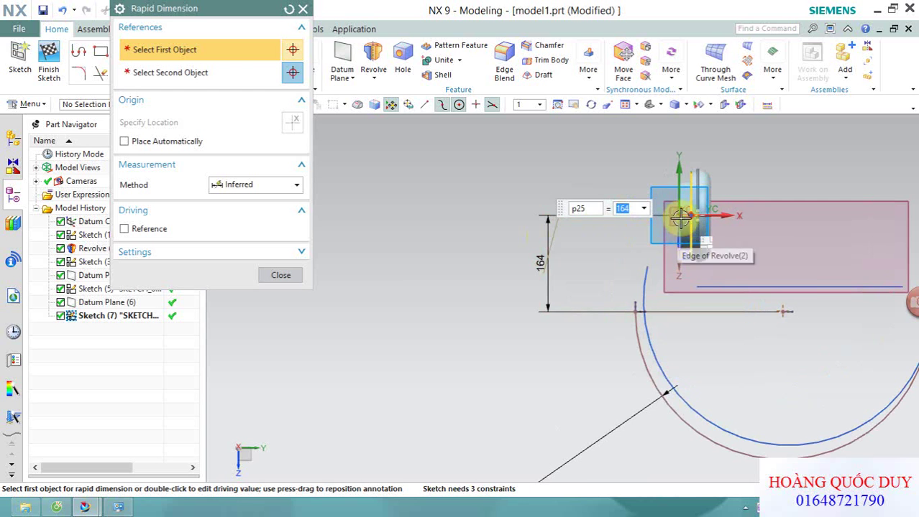
# Add a 185 horizontal dimension from the ear cup edge.
pyautogui.click(675, 216)
pyautogui.click(786, 312)
pyautogui.scroll(3, 752, 175)
pyautogui.click(753, 170)
pyautogui.write('1')
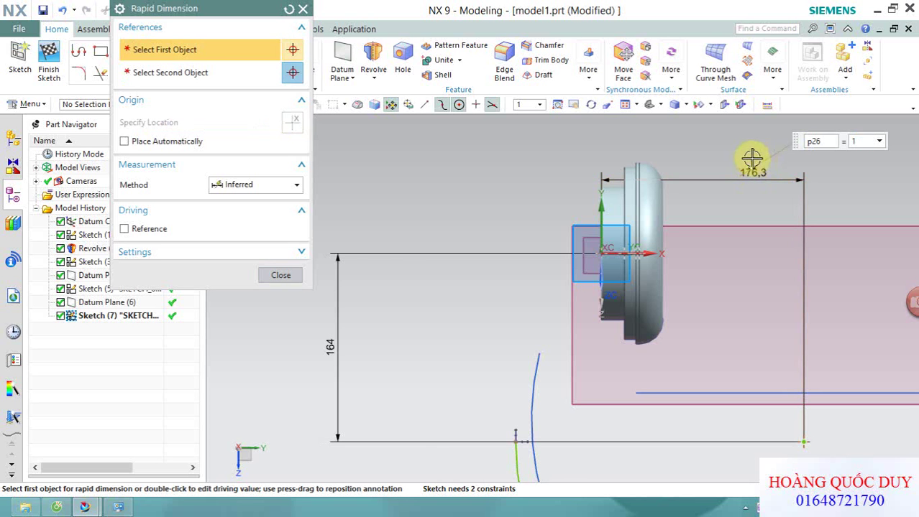
pyautogui.write('85')
pyautogui.press('Return')
pyautogui.scroll(-3, 742, 158)
# Finish the arc sketch and hide the old inner arc sketch.
pyautogui.click(47, 51)
pyautogui.moveTo(433, 246)
pyautogui.mouseDown(button='middle')
pyautogui.moveTo(486, 275)
pyautogui.moveTo(488, 199)
pyautogui.moveTo(491, 269)
pyautogui.moveTo(573, 211)
pyautogui.moveTo(580, 240)
pyautogui.moveTo(558, 227)
pyautogui.moveTo(562, 240)
pyautogui.moveTo(627, 160)
pyautogui.moveTo(606, 197)
pyautogui.moveTo(695, 167)
pyautogui.mouseUp(button='middle')
pyautogui.rightClick(652, 147)
pyautogui.click(678, 177)
pyautogui.moveTo(595, 224)
pyautogui.mouseDown(button='middle')
pyautogui.moveTo(543, 225)
pyautogui.moveTo(561, 231)
pyautogui.mouseUp(button='middle')
# Select Sketch (7) as the feature to mirror.
pyautogui.click(399, 76)
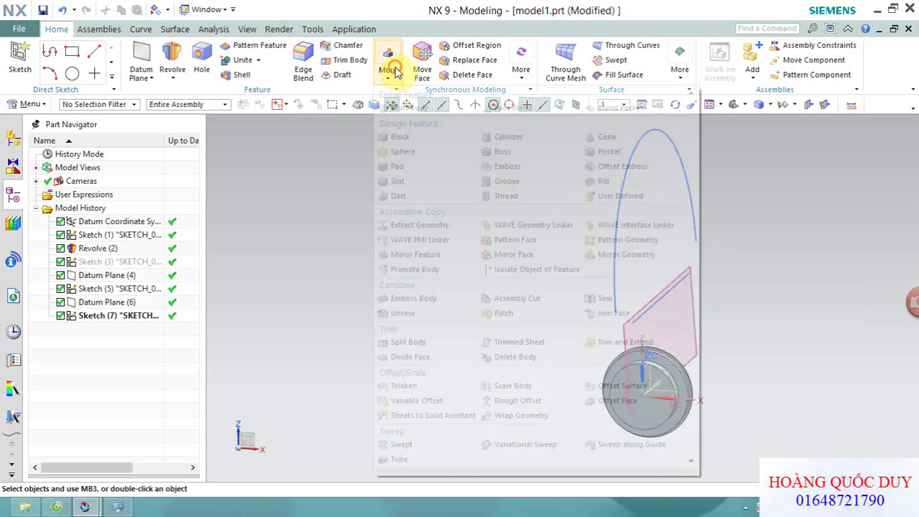
pyautogui.click(420, 255)
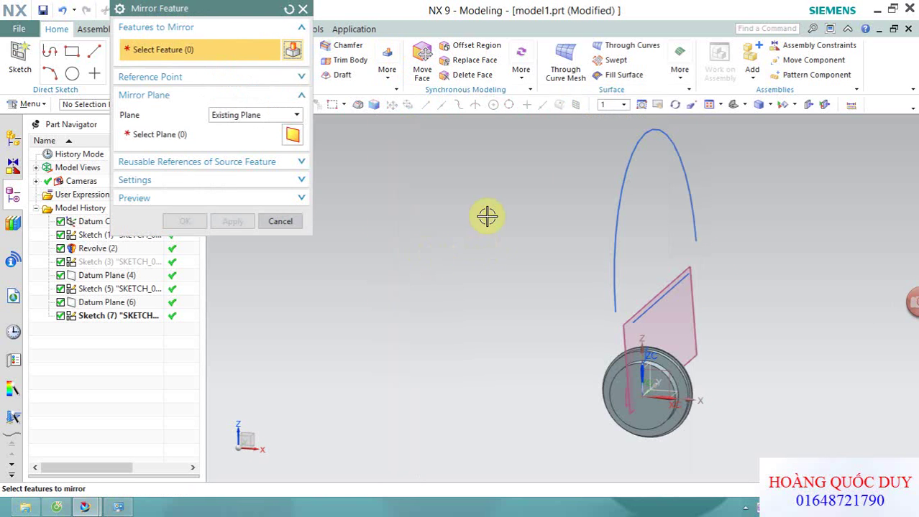
pyautogui.click(628, 144)
pyautogui.click(199, 135)
pyautogui.scroll(1, 612, 395)
pyautogui.scroll(3, 611, 395)
pyautogui.moveTo(721, 353); pyautogui.dragTo(675, 365, button='middle')
# Mirror it across the YZ datum plane to create the second headband arc.
pyautogui.click(536, 379)
pyautogui.scroll(-5, 623, 326)
pyautogui.scroll(-2, 546, 312)
pyautogui.click(227, 228)
pyautogui.moveTo(482, 263); pyautogui.dragTo(502, 263, button='middle')
pyautogui.click(280, 221)
pyautogui.moveTo(488, 312)
pyautogui.mouseDown(button='middle')
pyautogui.moveTo(471, 276)
pyautogui.moveTo(492, 230)
pyautogui.moveTo(463, 243)
pyautogui.moveTo(420, 242)
pyautogui.moveTo(433, 254)
pyautogui.mouseUp(button='middle')
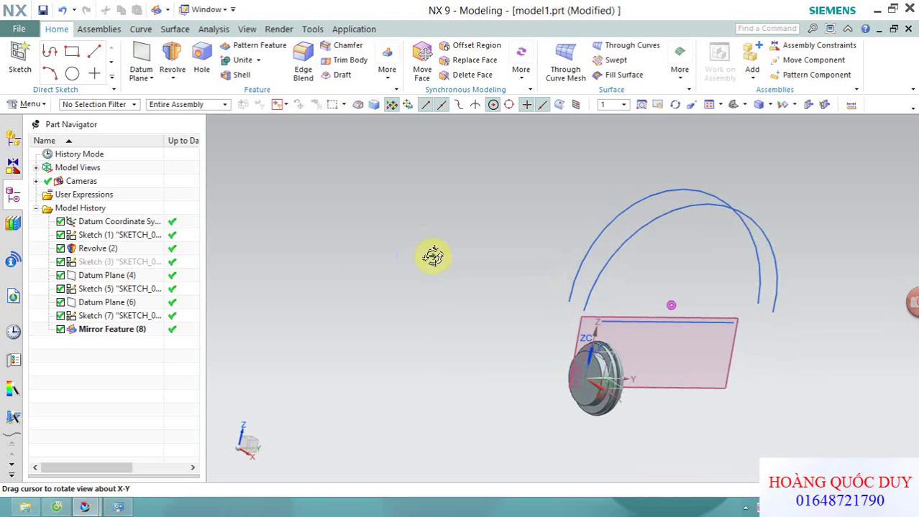
# Sweep 15 mm diameter solid tubes along the two headband arcs.
pyautogui.click(387, 70)
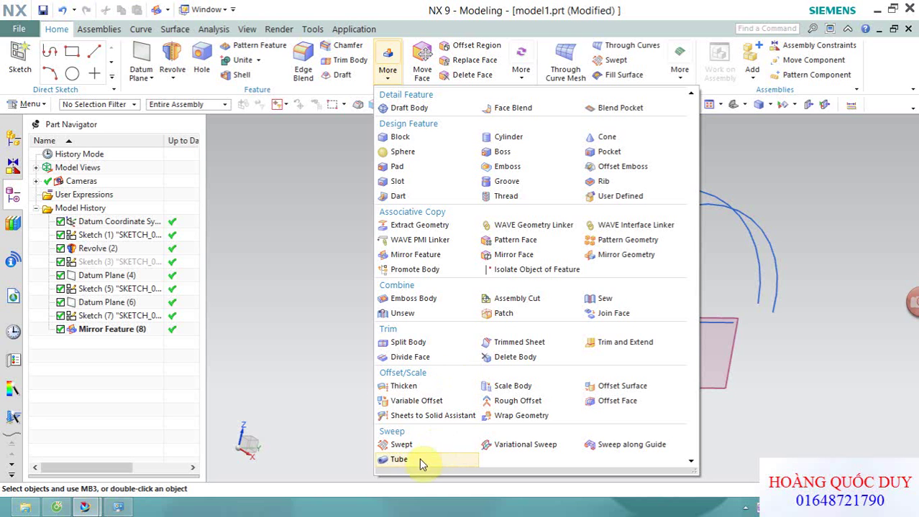
pyautogui.click(415, 464)
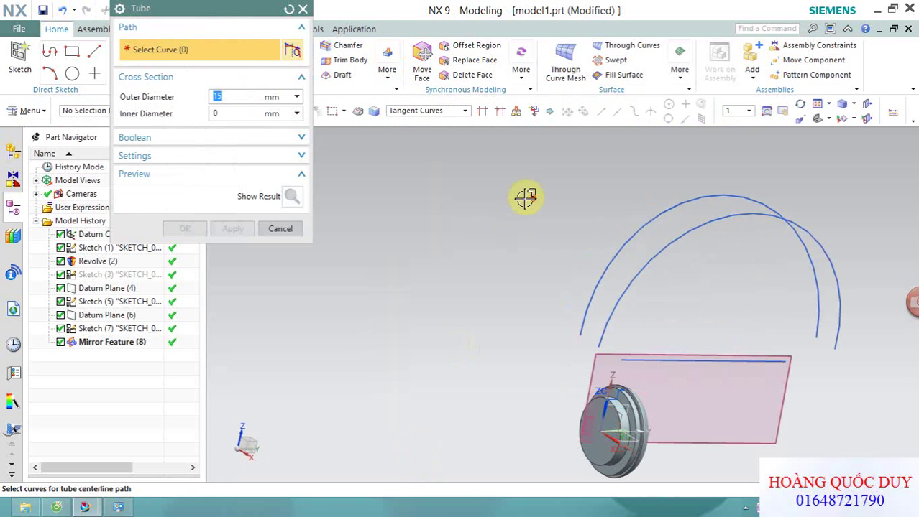
pyautogui.click(645, 223)
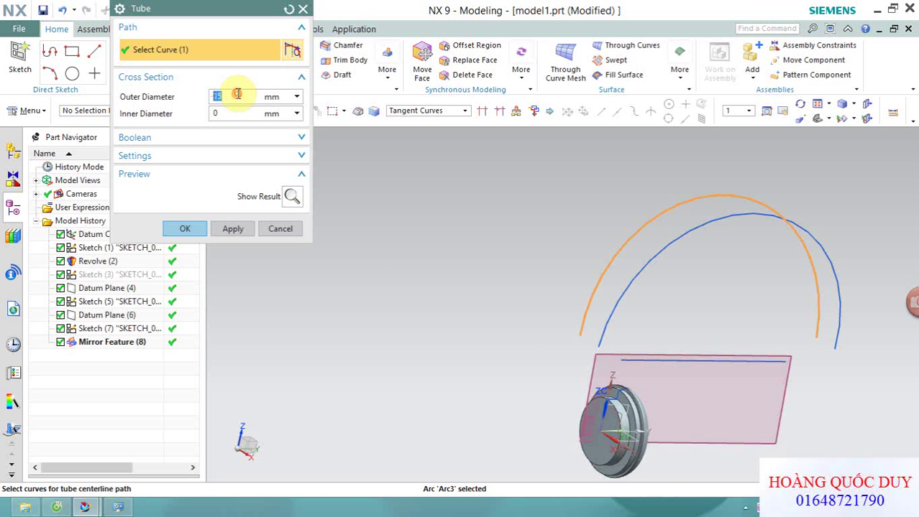
pyautogui.scroll(2, 596, 242)
pyautogui.click(185, 228)
pyautogui.scroll(-2, 447, 220)
pyautogui.moveTo(426, 207)
pyautogui.mouseDown(button='middle')
pyautogui.moveTo(423, 192)
pyautogui.moveTo(438, 192)
pyautogui.mouseUp(button='middle')
pyautogui.press('F8')
pyautogui.moveTo(743, 331); pyautogui.dragTo(728, 307, button='middle')
pyautogui.scroll(2, 337, 252)
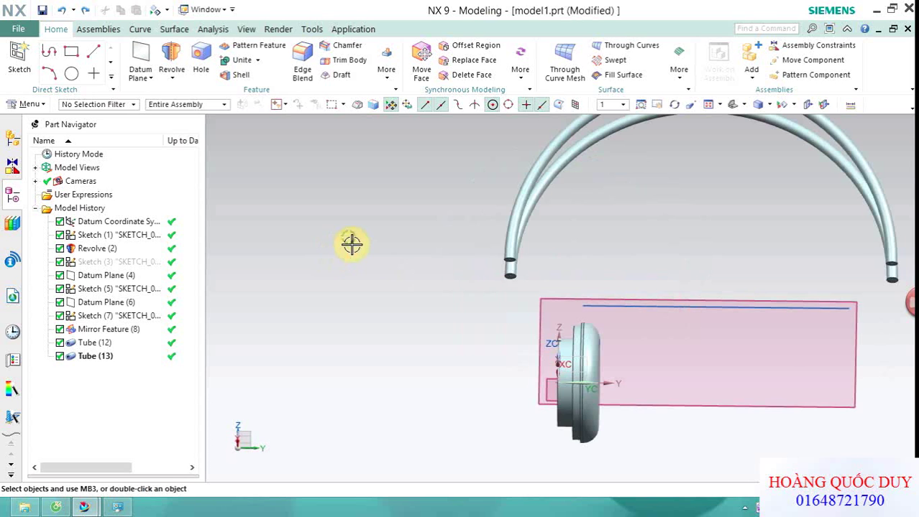
# Show the hidden arc sketch again.
pyautogui.rightClick(115, 263)
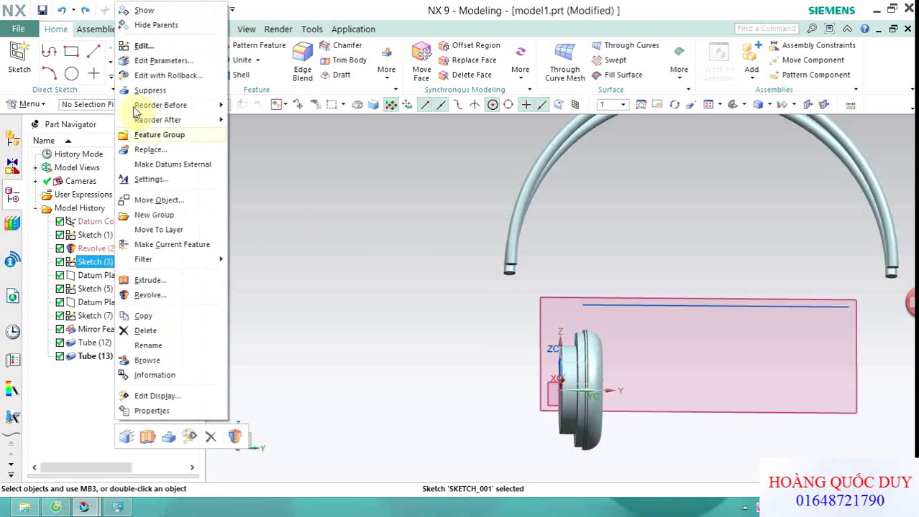
pyautogui.click(143, 11)
pyautogui.scroll(-3, 383, 159)
pyautogui.moveTo(416, 193)
pyautogui.mouseDown(button='middle')
pyautogui.moveTo(443, 181)
pyautogui.moveTo(448, 214)
pyautogui.mouseUp(button='middle')
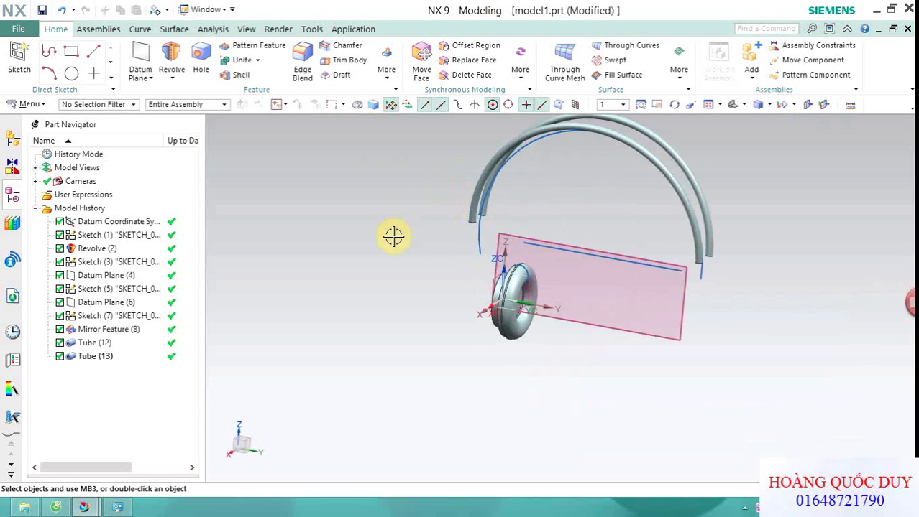
# Create an On Curve datum plane normal to the headband arc at 35 mm arc length.
pyautogui.click(146, 68)
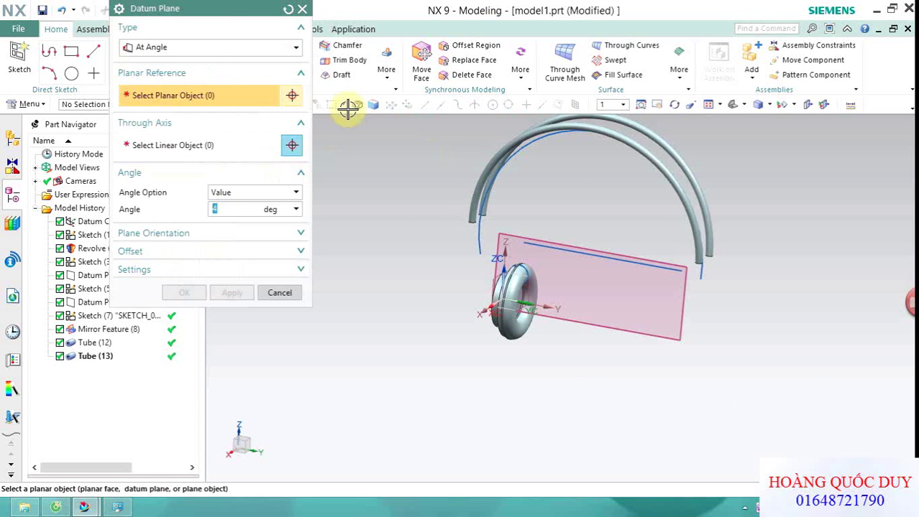
pyautogui.click(216, 47)
pyautogui.click(165, 183)
pyautogui.moveTo(640, 183)
pyautogui.mouseDown(button='middle')
pyautogui.moveTo(605, 215)
pyautogui.moveTo(611, 205)
pyautogui.mouseUp(button='middle')
pyautogui.scroll(2, 758, 273)
pyautogui.scroll(2, 684, 291)
pyautogui.click(684, 291)
pyautogui.scroll(-3, 771, 267)
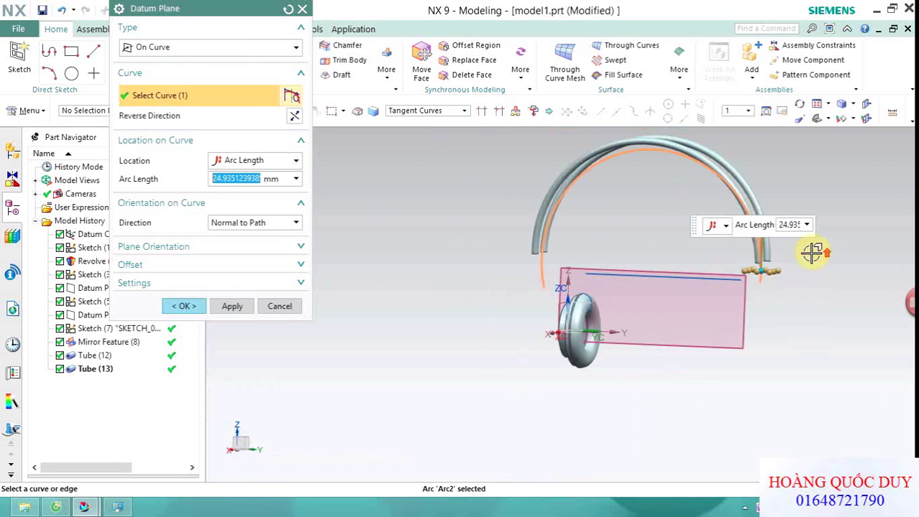
pyautogui.doubleClick(243, 183)
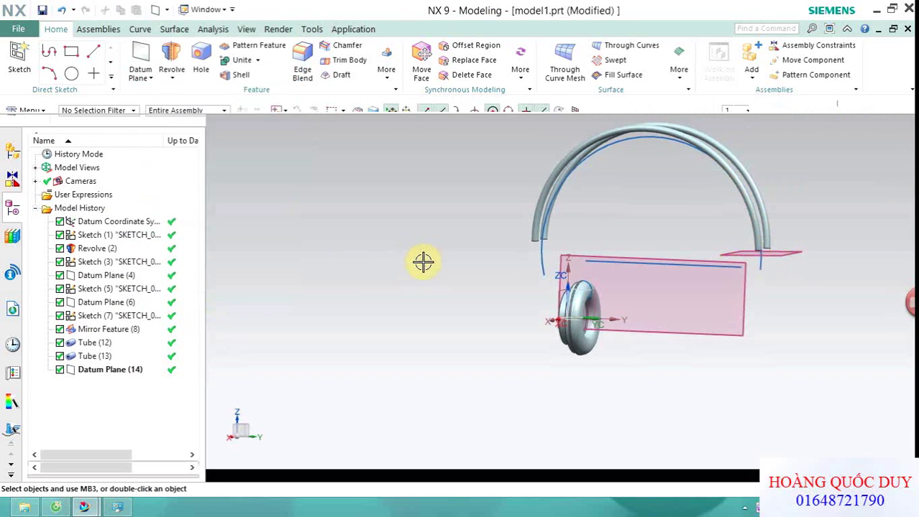
pyautogui.moveTo(368, 247); pyautogui.dragTo(476, 266, button='middle')
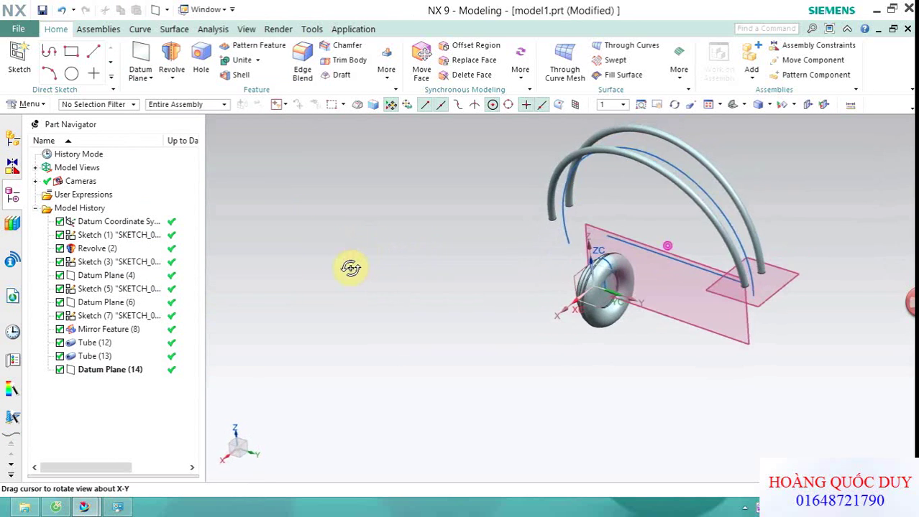
pyautogui.scroll(2, 477, 265)
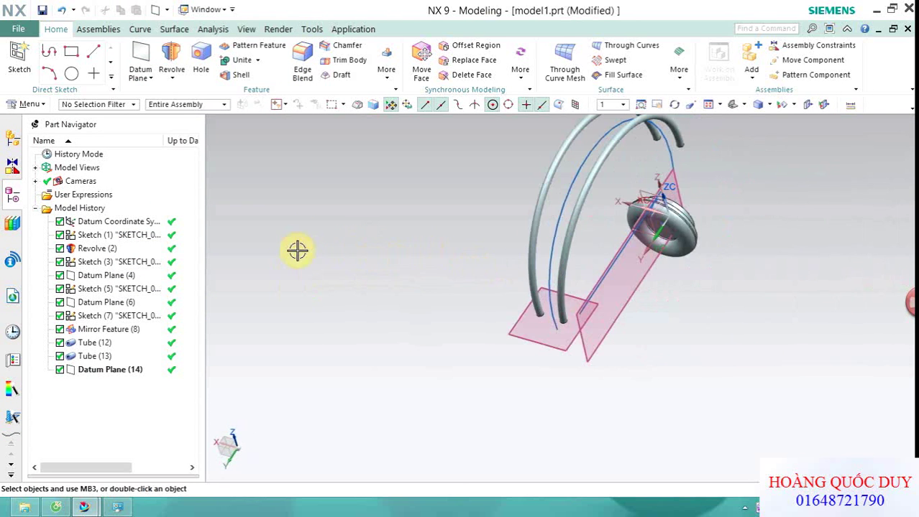
pyautogui.click(166, 78)
# Start an extrude sketch on the new datum plane and view it flat.
pyautogui.click(190, 96)
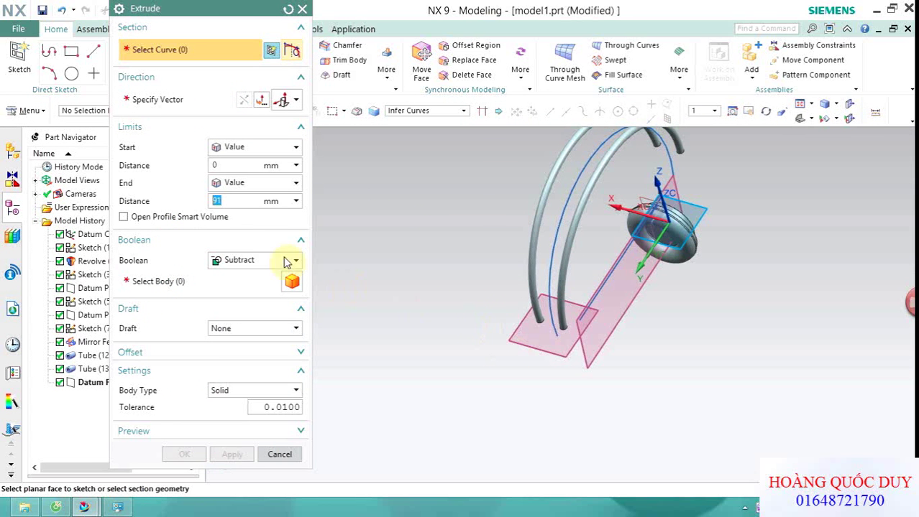
pyautogui.click(512, 332)
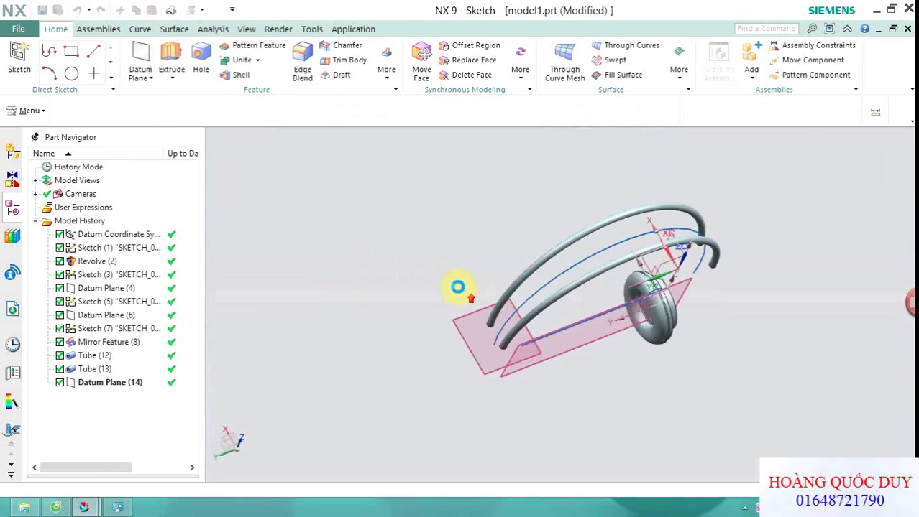
pyautogui.moveTo(586, 185)
pyautogui.mouseDown(button='middle')
pyautogui.moveTo(540, 219)
pyautogui.moveTo(581, 264)
pyautogui.moveTo(582, 255)
pyautogui.mouseUp(button='middle')
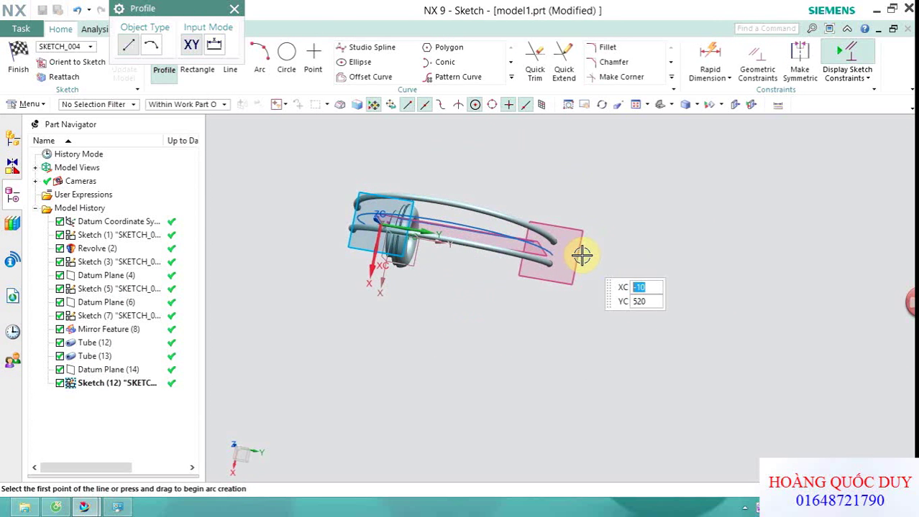
pyautogui.press('F8')
pyautogui.scroll(3, 330, 220)
pyautogui.scroll(1, 344, 240)
pyautogui.scroll(2, 344, 240)
# Draw a rectangle on the datum plane sketch.
pyautogui.click(172, 68)
pyautogui.click(192, 50)
pyautogui.click(352, 171)
pyautogui.click(464, 363)
pyautogui.scroll(-3, 366, 302)
pyautogui.scroll(4, 303, 230)
# Dimension the rectangle 50 wide and 80 high.
pyautogui.click(709, 53)
pyautogui.click(496, 156)
pyautogui.press('Return')
pyautogui.click(463, 263)
pyautogui.click(422, 284)
pyautogui.write('80')
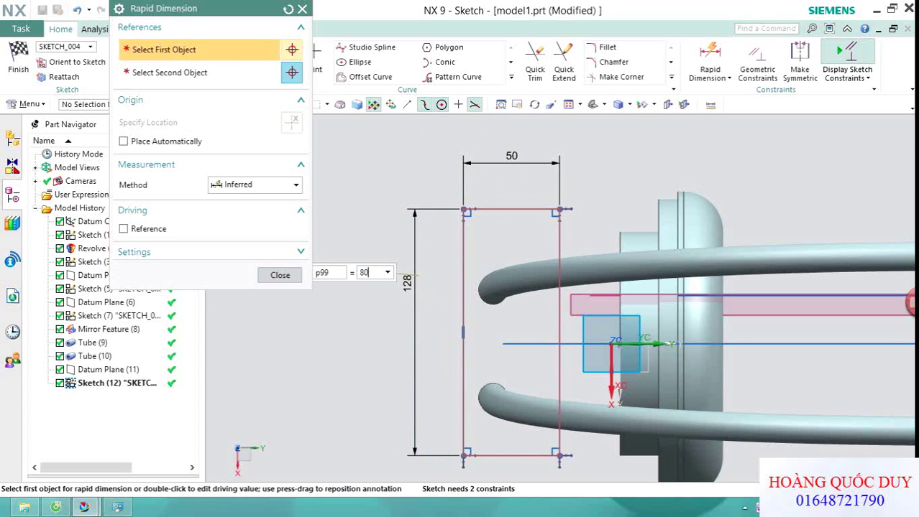
pyautogui.press('Return')
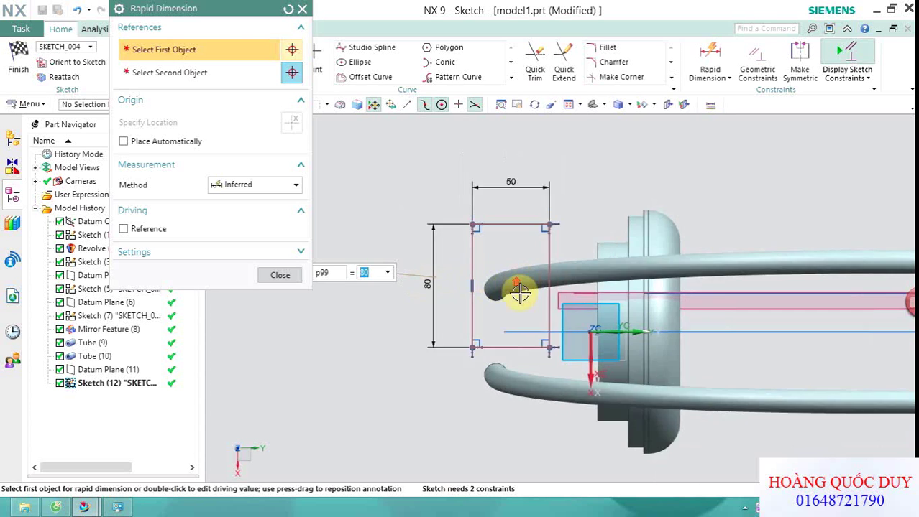
# Position the rectangle 40 and 25 from the sketch origin and finish the sketch.
pyautogui.click(536, 207)
pyautogui.click(622, 350)
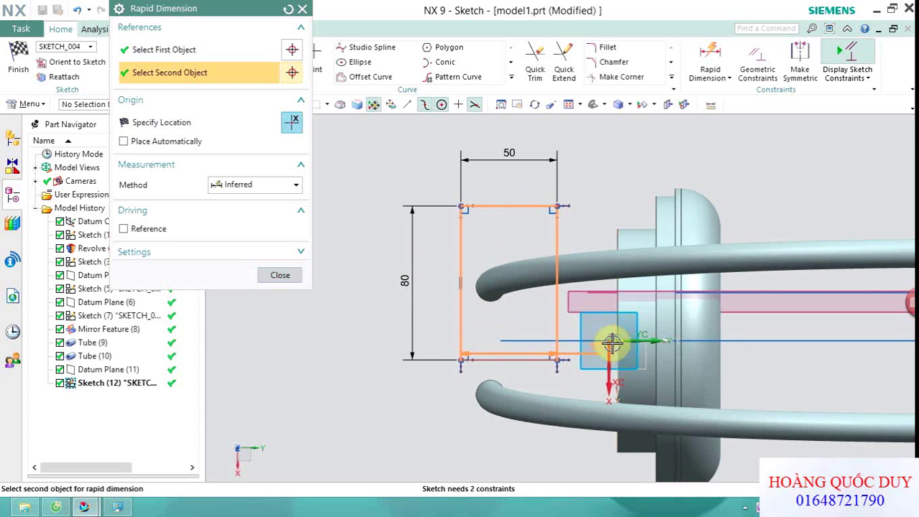
pyautogui.click(374, 282)
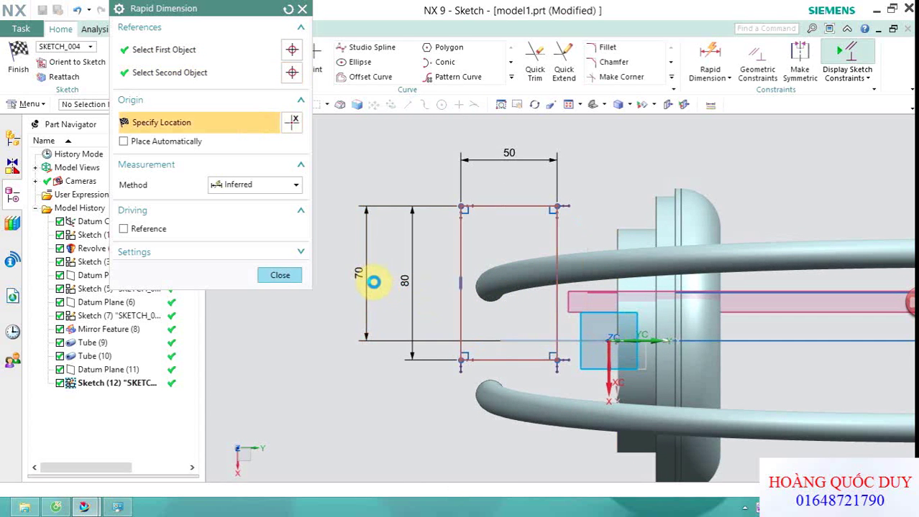
pyautogui.write('40')
pyautogui.press('Return')
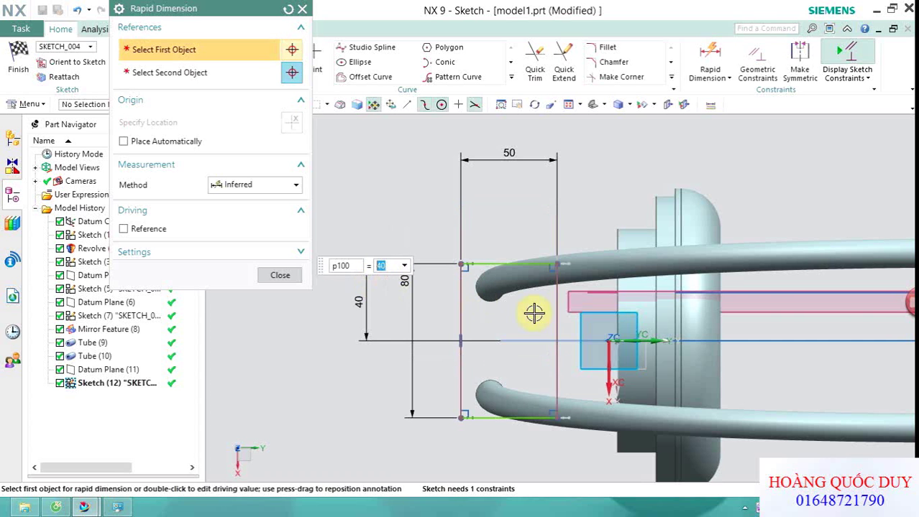
pyautogui.click(560, 317)
pyautogui.click(609, 340)
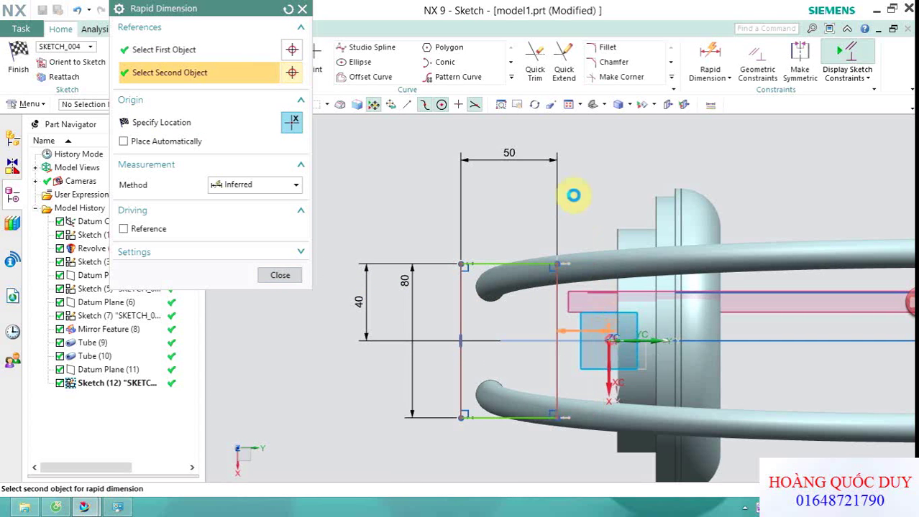
pyautogui.click(589, 189)
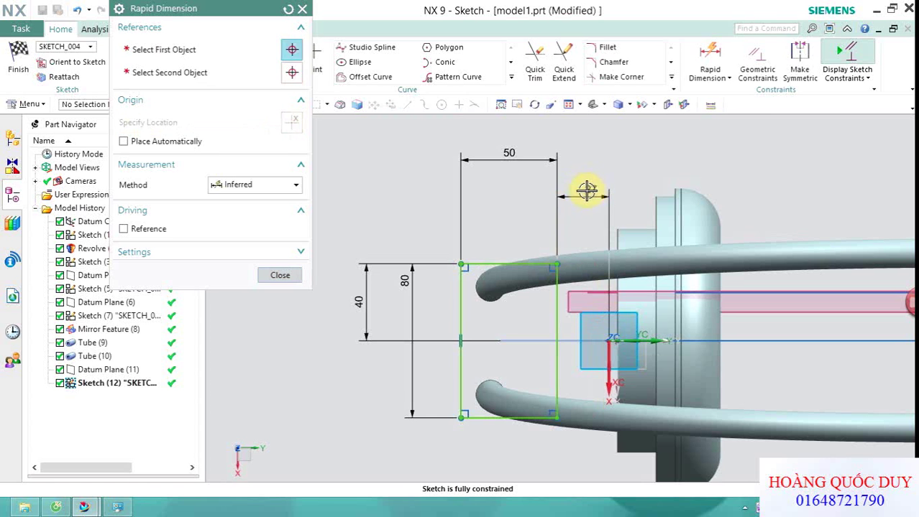
pyautogui.write('25')
pyautogui.press('Return')
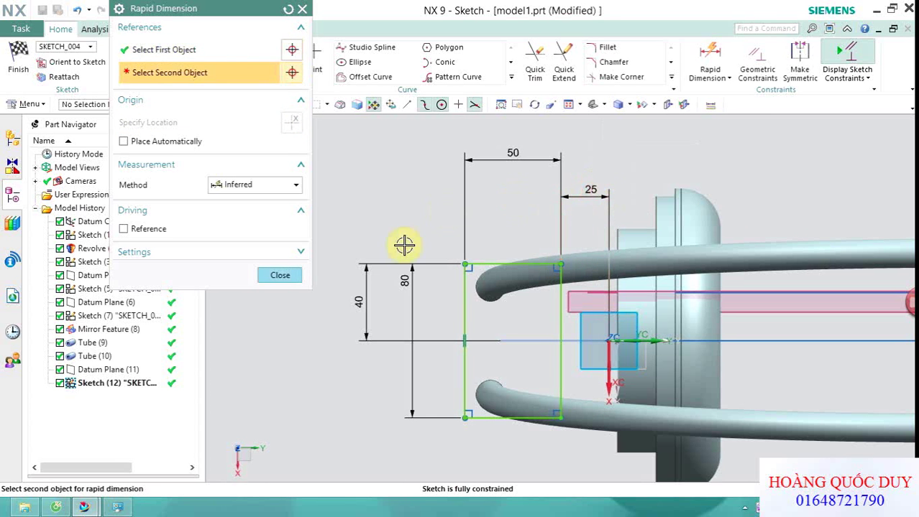
pyautogui.click(296, 280)
pyautogui.click(18, 61)
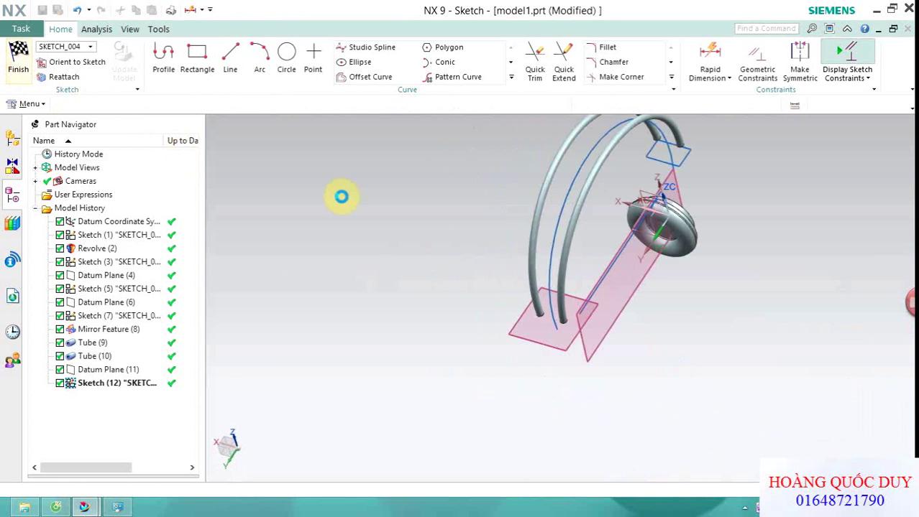
# Make the extrusion a separate body (Boolean None) with end distance 55.
pyautogui.click(263, 268)
pyautogui.click(230, 274)
pyautogui.moveTo(593, 216)
pyautogui.mouseDown(button='middle')
pyautogui.moveTo(524, 245)
pyautogui.moveTo(638, 207)
pyautogui.mouseUp(button='middle')
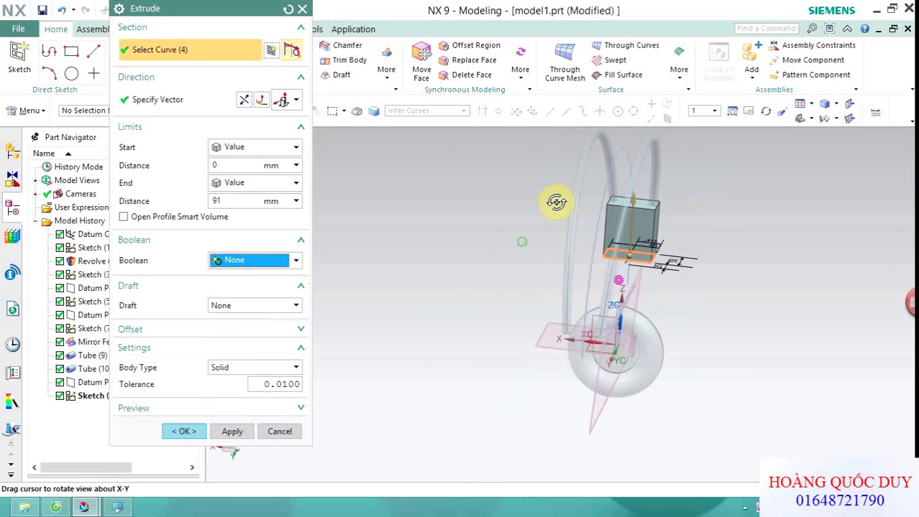
pyautogui.scroll(2, 469, 260)
pyautogui.scroll(2, 460, 262)
pyautogui.doubleClick(236, 204)
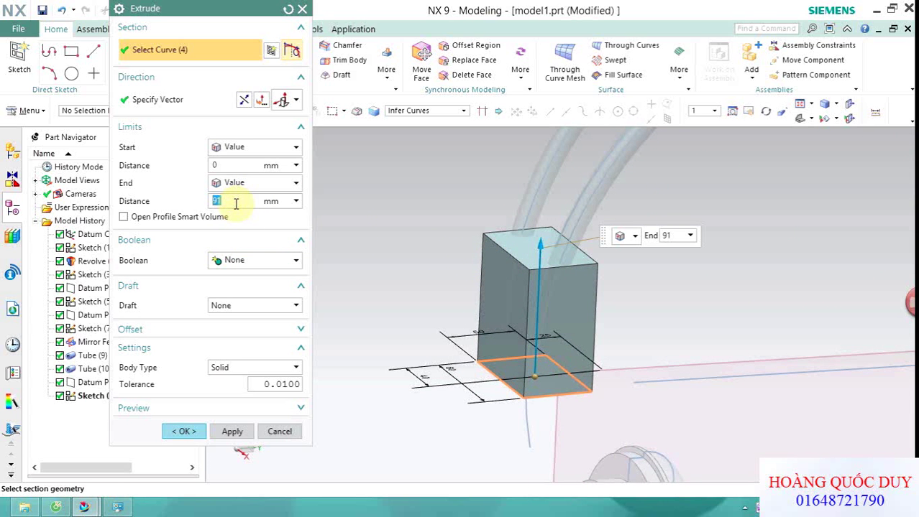
pyautogui.write('55')
pyautogui.press('Return')
# Reverse the direction, set start -25, add a 4° start-limit draft, and confirm.
pyautogui.click(243, 99)
pyautogui.write('-5')
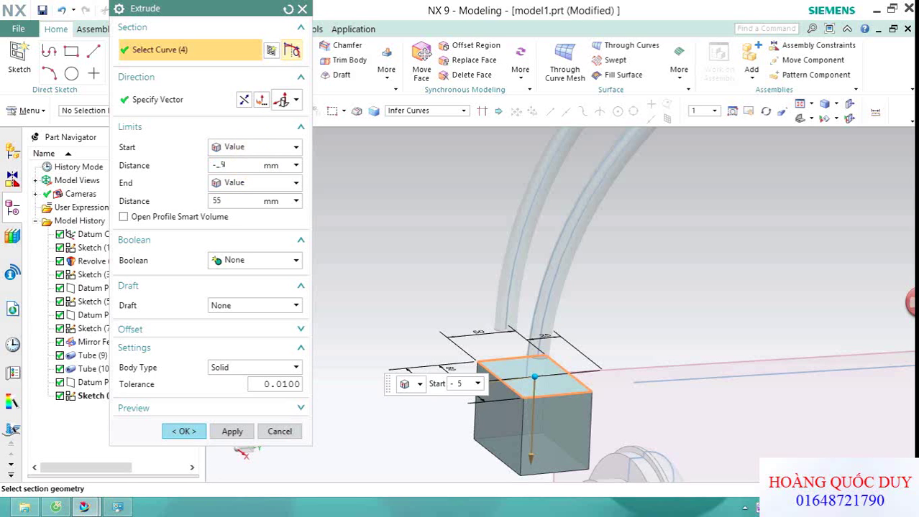
pyautogui.write('2')
pyautogui.press('Return')
pyautogui.moveTo(377, 185)
pyautogui.mouseDown(button='middle')
pyautogui.moveTo(358, 174)
pyautogui.moveTo(364, 184)
pyautogui.mouseUp(button='middle')
pyautogui.click(244, 307)
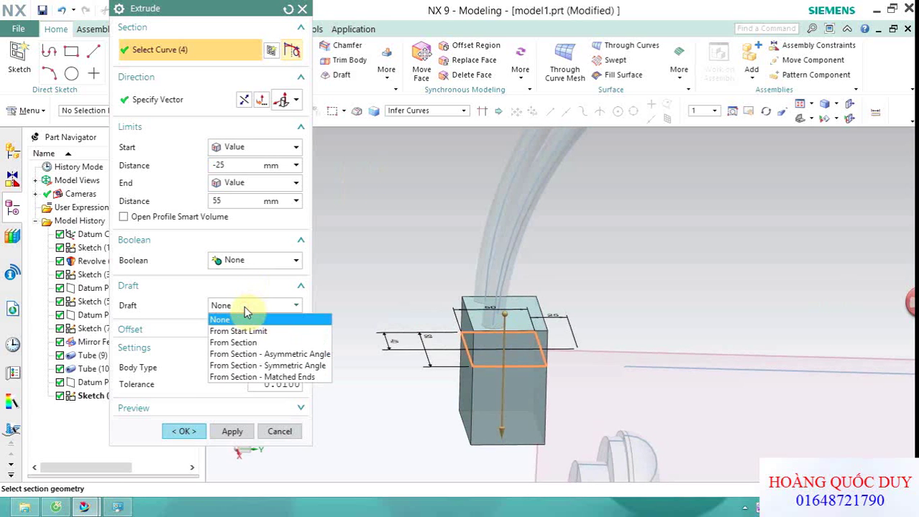
pyautogui.click(271, 338)
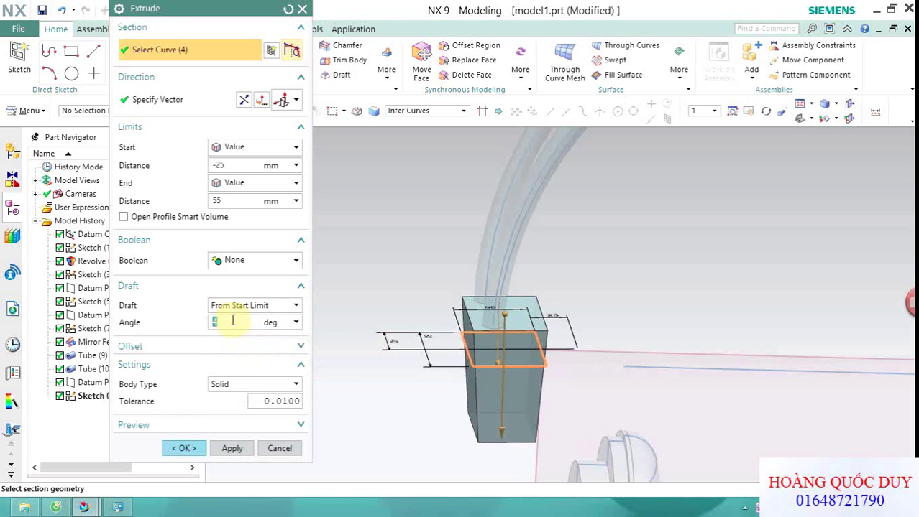
pyautogui.click(185, 449)
pyautogui.moveTo(345, 303)
pyautogui.mouseDown(button='middle')
pyautogui.moveTo(356, 230)
pyautogui.moveTo(380, 226)
pyautogui.mouseUp(button='middle')
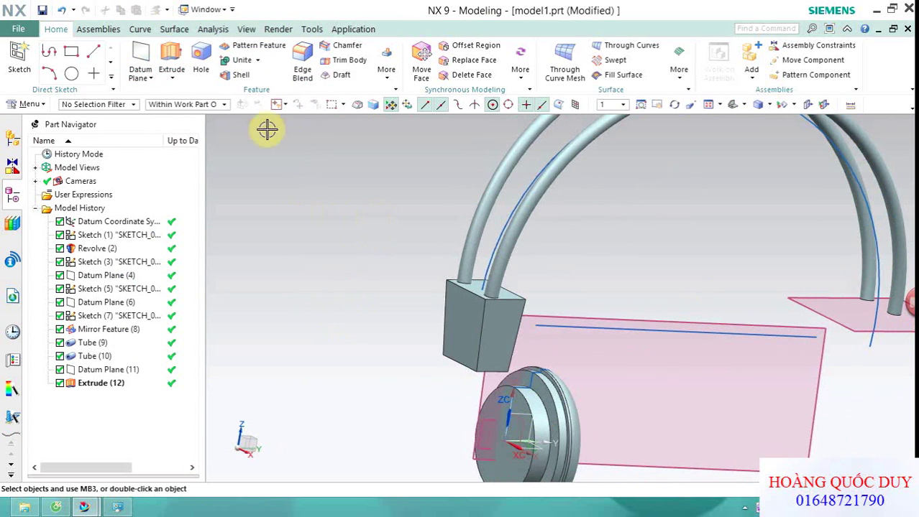
# Unite the connector block with both headband tubes into one body.
pyautogui.click(241, 63)
pyautogui.scroll(3, 369, 252)
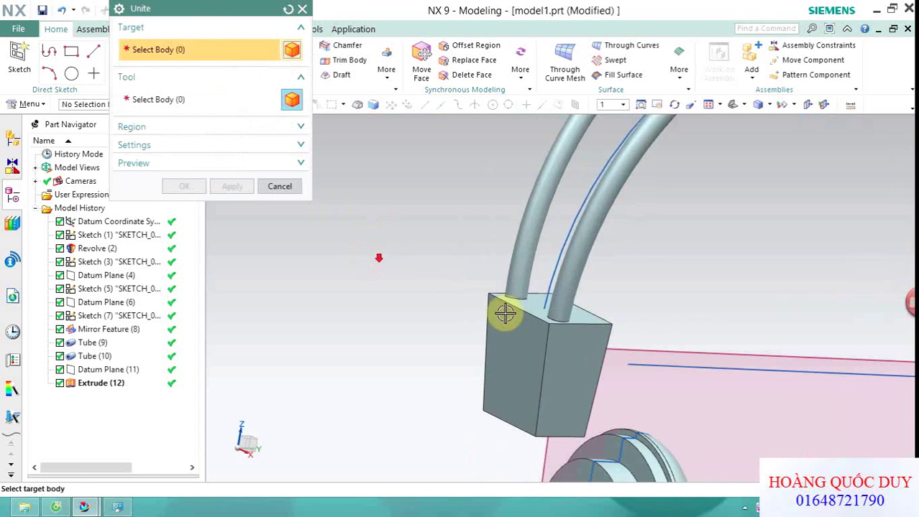
pyautogui.click(526, 345)
pyautogui.click(527, 237)
pyautogui.click(586, 248)
pyautogui.click(189, 187)
pyautogui.scroll(-3, 483, 248)
pyautogui.moveTo(403, 267)
pyautogui.mouseDown(button='middle')
pyautogui.moveTo(427, 266)
pyautogui.moveTo(396, 269)
pyautogui.moveTo(421, 260)
pyautogui.moveTo(411, 265)
pyautogui.mouseUp(button='middle')
pyautogui.scroll(2, 515, 293)
pyautogui.scroll(2, 510, 285)
pyautogui.scroll(2, 481, 266)
pyautogui.scroll(-3, 482, 266)
pyautogui.scroll(2, 421, 263)
pyautogui.scroll(-2, 426, 272)
pyautogui.scroll(3, 389, 263)
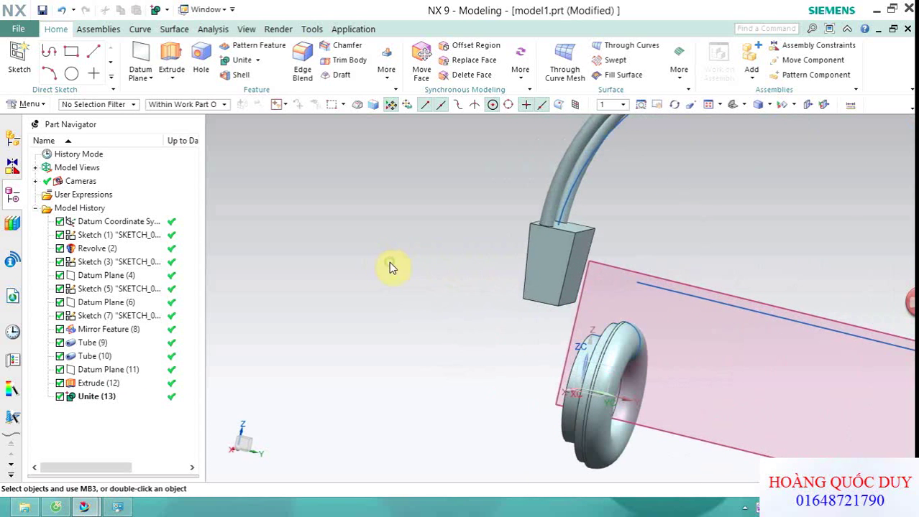
# Hide all datum planes and sketches using Show and Hide (Ctrl+W).
pyautogui.hotkey('ctrl', 'w')
pyautogui.scroll(-3, 401, 238)
pyautogui.scroll(2, 396, 223)
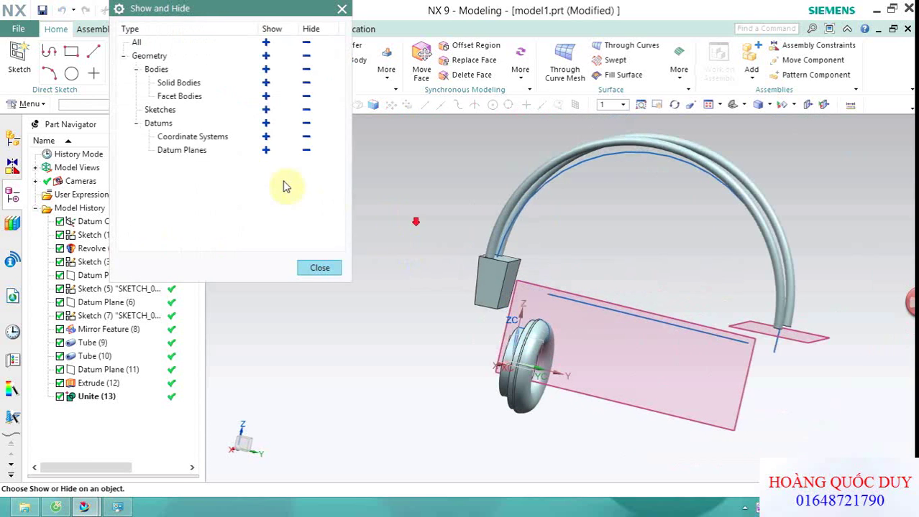
pyautogui.click(305, 152)
pyautogui.click(307, 112)
pyautogui.click(323, 269)
pyautogui.moveTo(345, 263); pyautogui.dragTo(408, 276, button='middle')
pyautogui.scroll(2, 531, 304)
pyautogui.moveTo(531, 304)
pyautogui.mouseDown(button='middle')
pyautogui.moveTo(509, 296)
pyautogui.moveTo(365, 128)
pyautogui.mouseUp(button='middle')
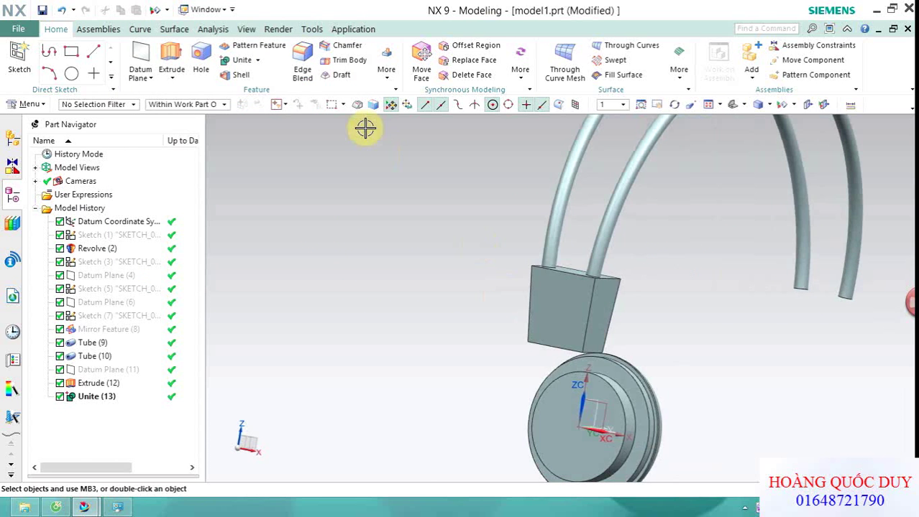
pyautogui.click(176, 79)
# Sketch on the block face a vertical line to the ear cup and make it a reference centreline.
pyautogui.click(201, 92)
pyautogui.scroll(3, 503, 304)
pyautogui.click(606, 305)
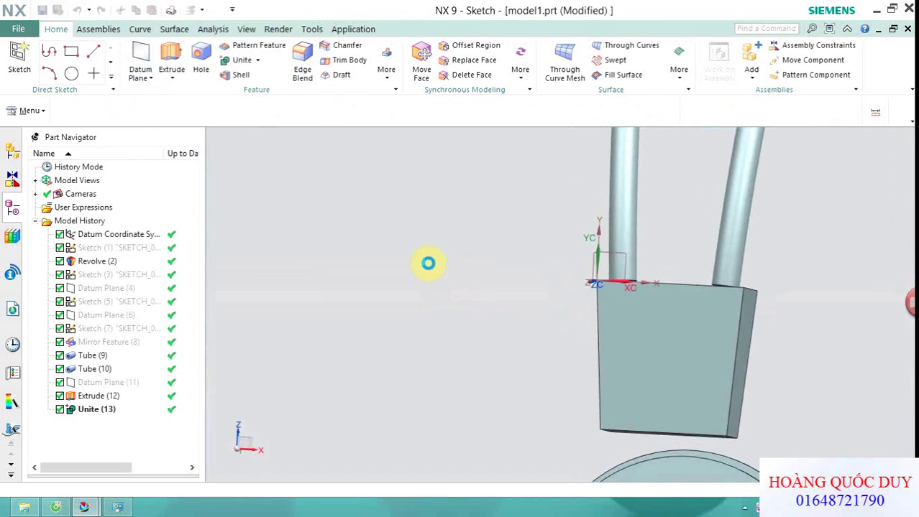
pyautogui.scroll(2, 477, 307)
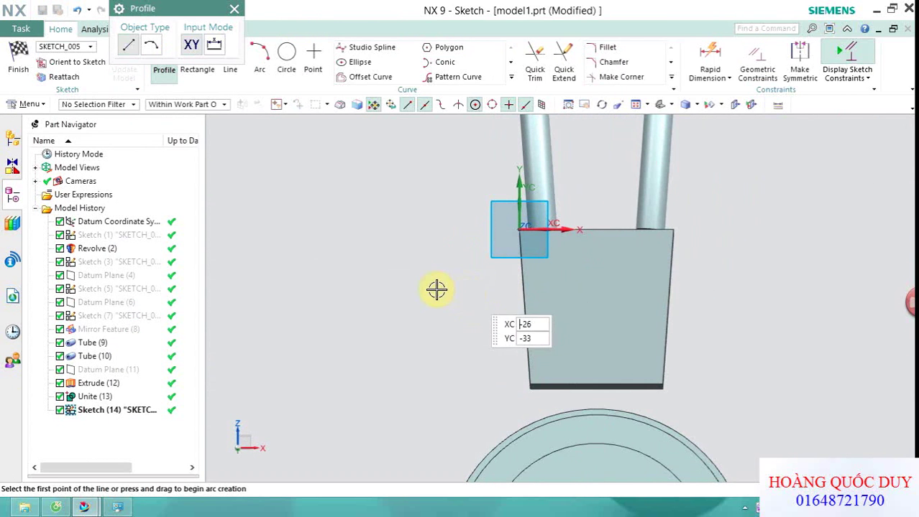
pyautogui.press('Escape')
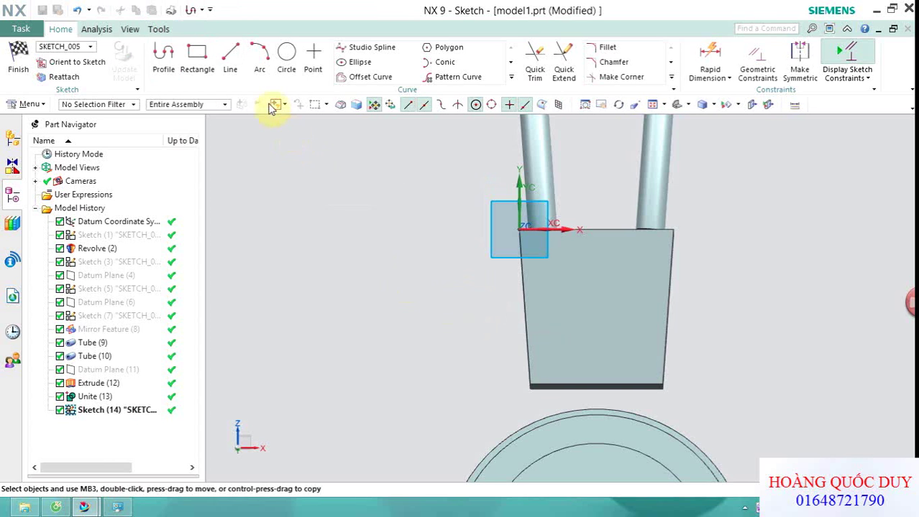
pyautogui.click(232, 56)
pyautogui.click(600, 229)
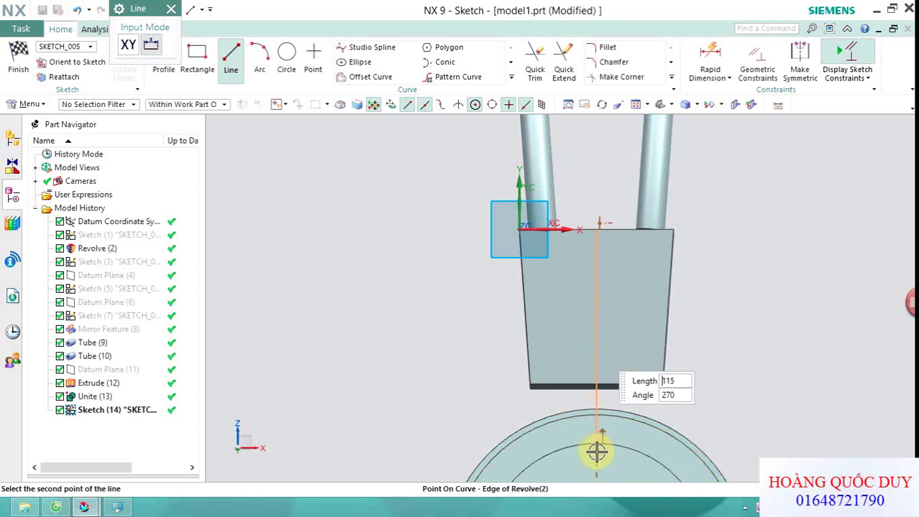
pyautogui.click(597, 454)
pyautogui.press('Escape')
pyautogui.click(596, 393)
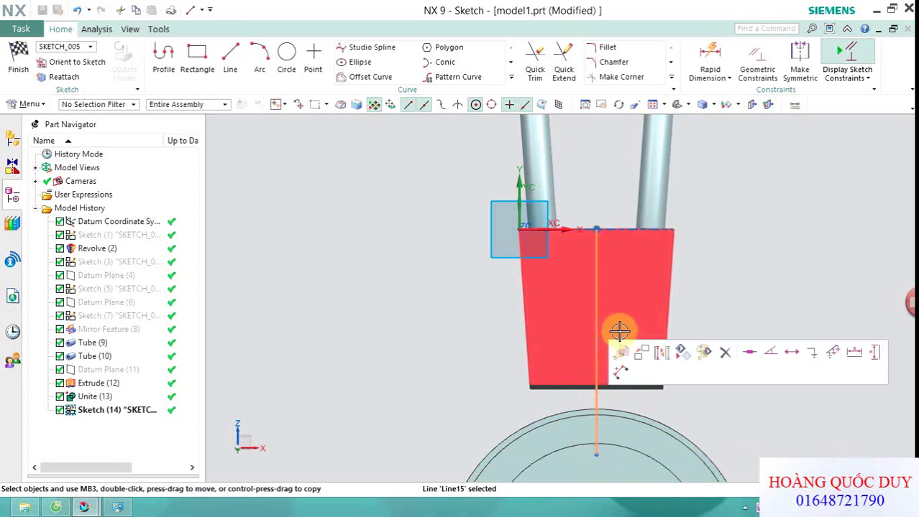
pyautogui.click(661, 357)
pyautogui.scroll(2, 482, 313)
# Draw the short vertical, slanted, top and bottom horizontal lines ending on the centreline.
pyautogui.click(231, 59)
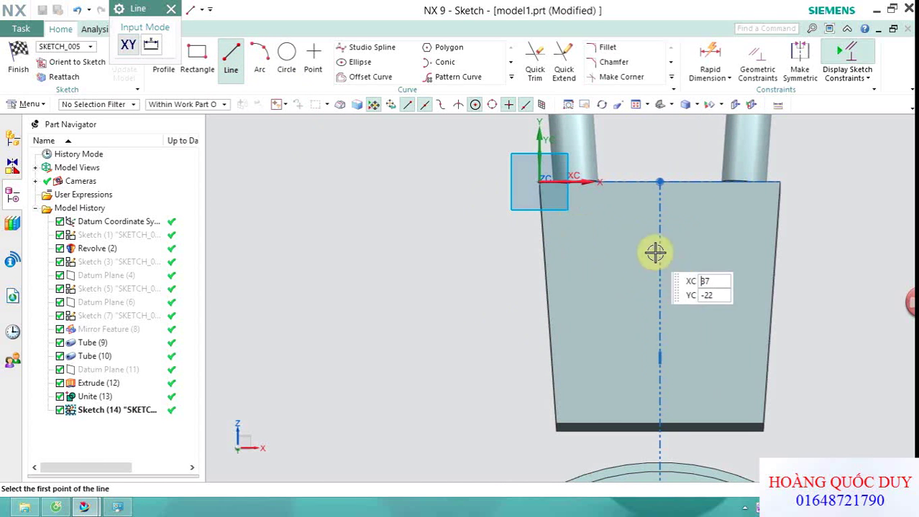
pyautogui.click(587, 455)
pyautogui.click(585, 377)
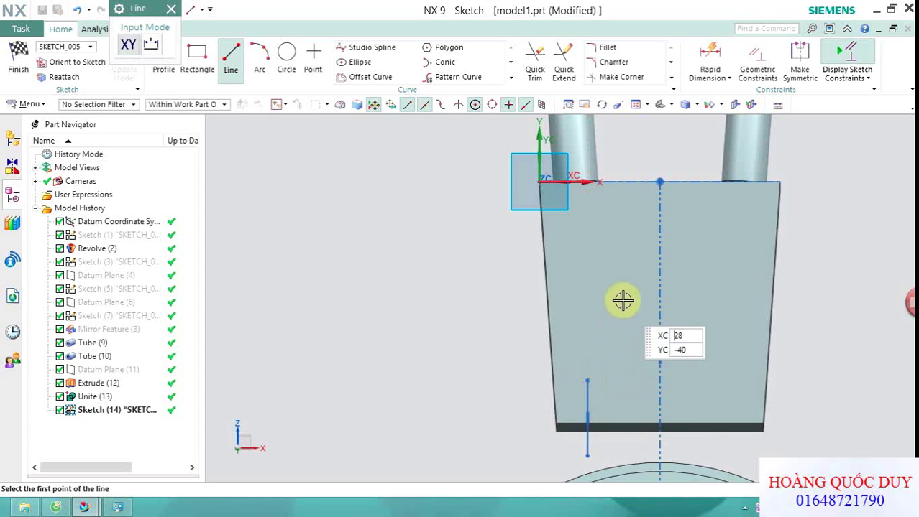
pyautogui.click(587, 377)
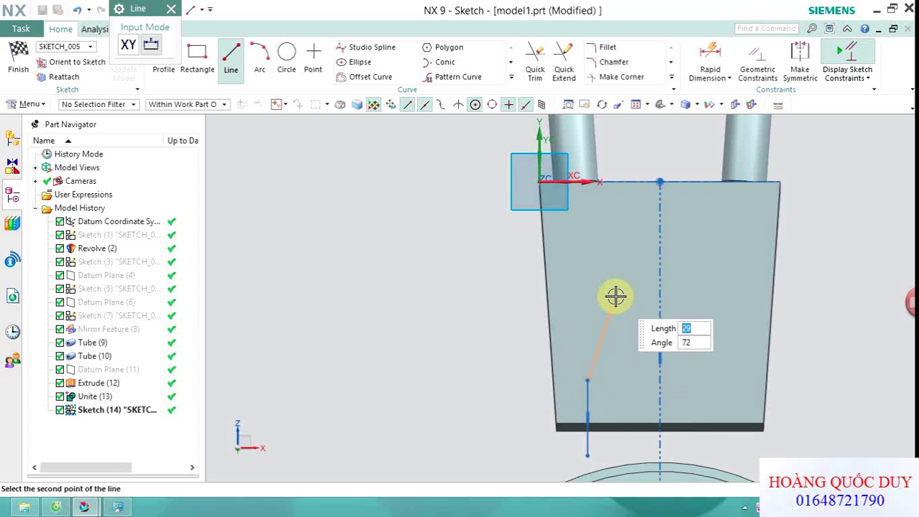
pyautogui.click(618, 276)
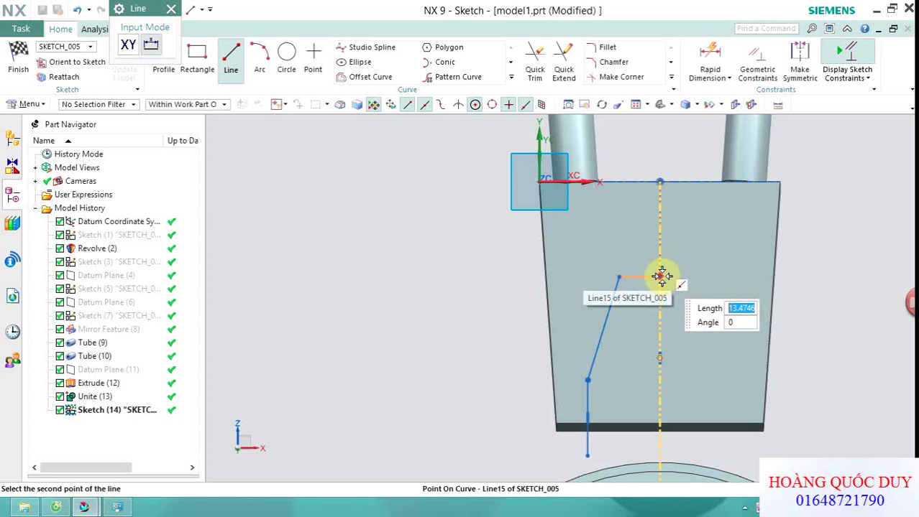
pyautogui.click(661, 276)
pyautogui.press('Escape')
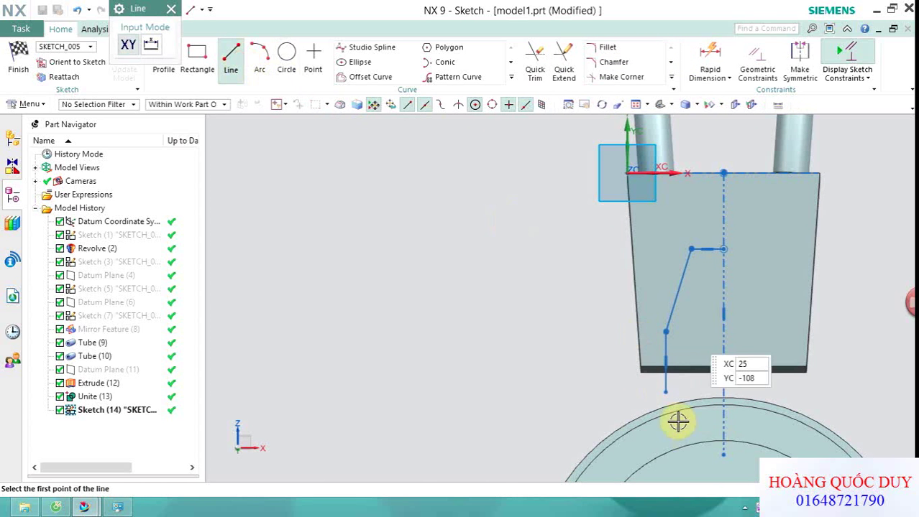
pyautogui.click(666, 392)
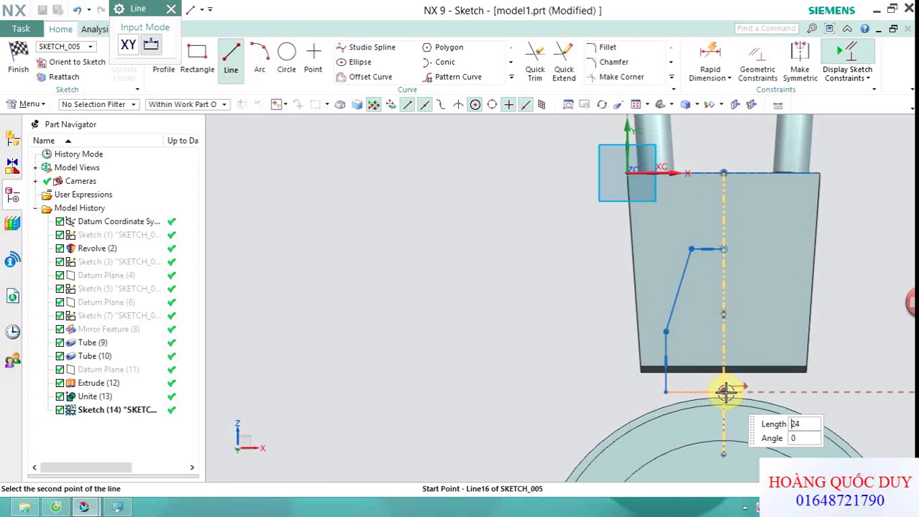
pyautogui.click(726, 390)
pyautogui.press('Escape')
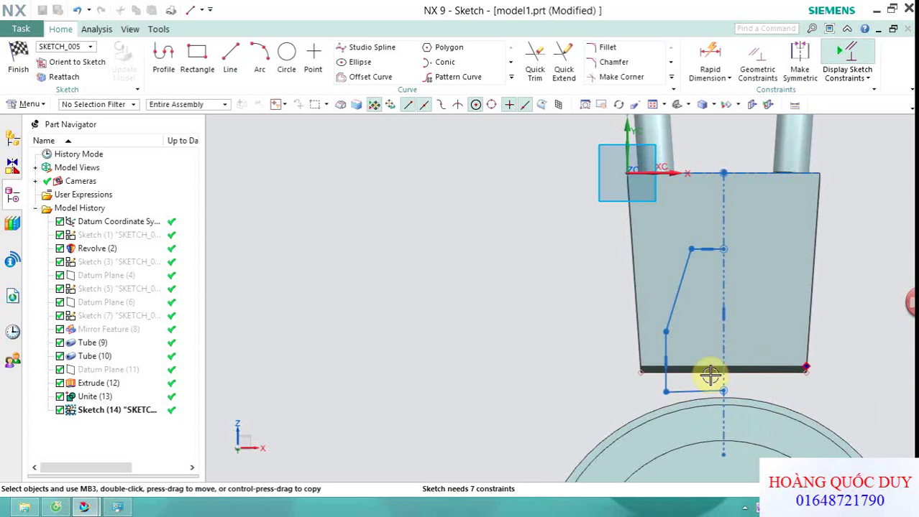
# Dimension the top horizontal line to 15 with Rapid Dimension.
pyautogui.click(707, 388)
pyautogui.scroll(2, 743, 337)
pyautogui.scroll(-1, 662, 232)
pyautogui.click(710, 63)
pyautogui.scroll(1, 687, 205)
pyautogui.scroll(1, 676, 222)
pyautogui.click(744, 226)
pyautogui.click(719, 179)
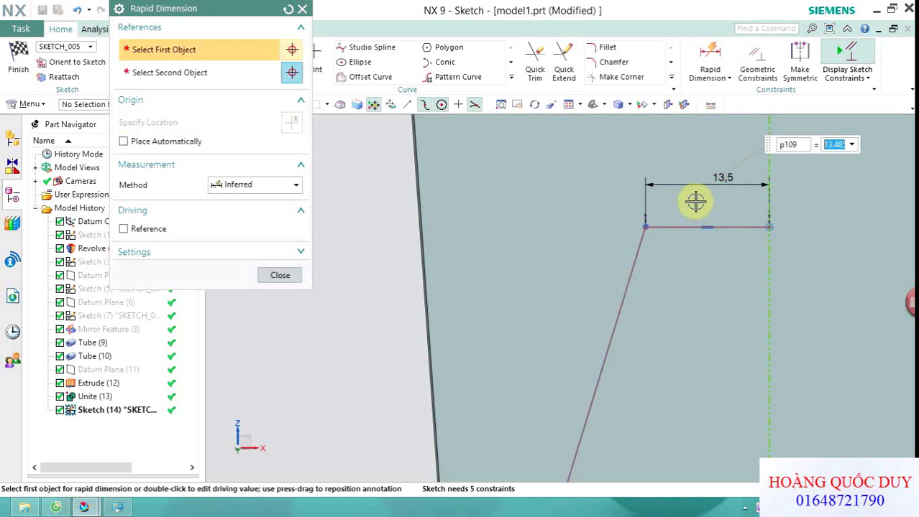
pyautogui.scroll(-2, 686, 188)
pyautogui.press('Return')
pyautogui.scroll(-2, 658, 352)
pyautogui.scroll(2, 652, 340)
pyautogui.scroll(-1, 646, 349)
pyautogui.scroll(1, 640, 348)
# Dimension the lower vertical height to 12 and the bottom width to 27.5.
pyautogui.click(584, 397)
pyautogui.click(618, 340)
pyautogui.click(521, 381)
pyautogui.write('12')
pyautogui.press('Return')
pyautogui.scroll(-2, 615, 375)
pyautogui.scroll(1, 616, 388)
pyautogui.click(675, 389)
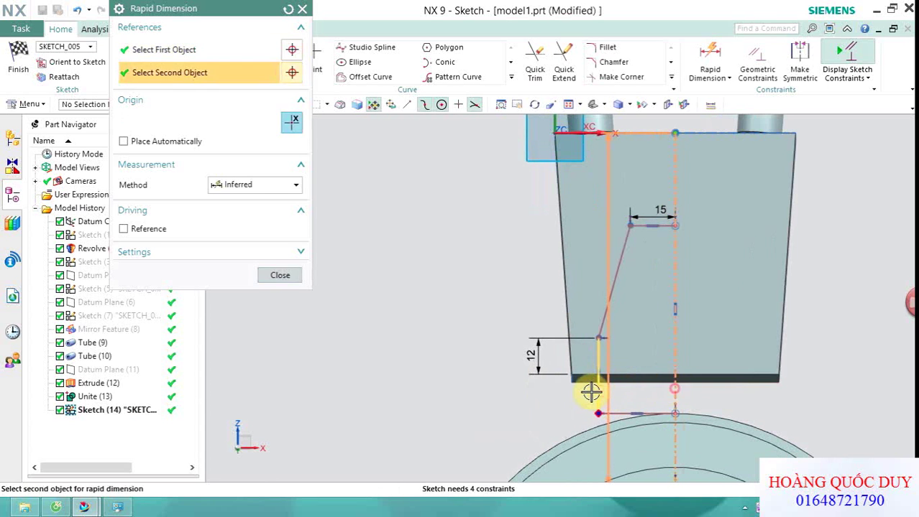
pyautogui.click(597, 389)
pyautogui.scroll(2, 629, 396)
pyautogui.click(634, 390)
pyautogui.write('27.')
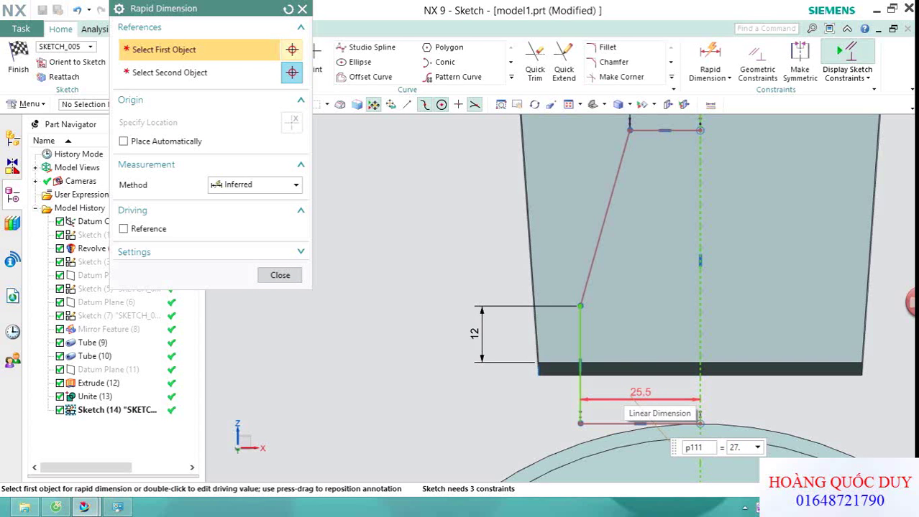
pyautogui.write('5')
pyautogui.press('Return')
pyautogui.scroll(-2, 652, 370)
pyautogui.click(281, 275)
# Mirror the three half-outline lines about the centreline to complete the trapezoid.
pyautogui.click(511, 79)
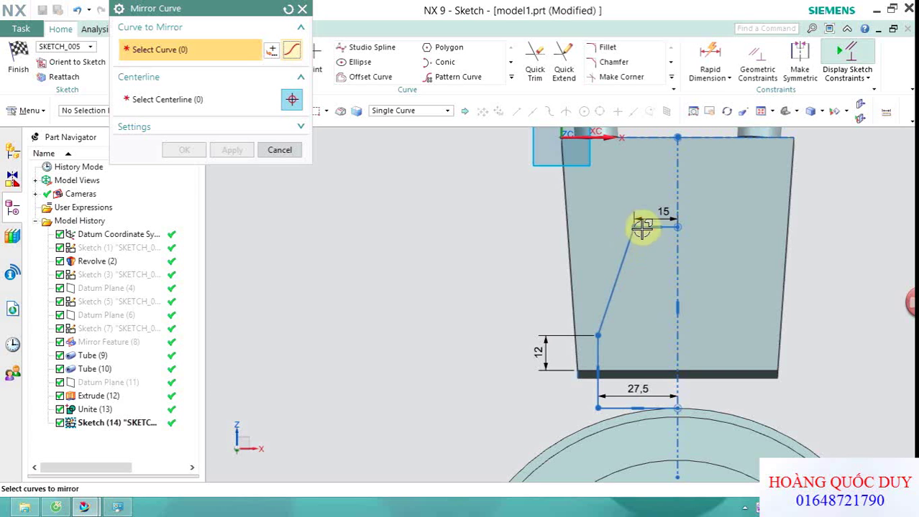
pyautogui.click(628, 246)
pyautogui.click(597, 351)
pyautogui.click(617, 408)
pyautogui.click(214, 108)
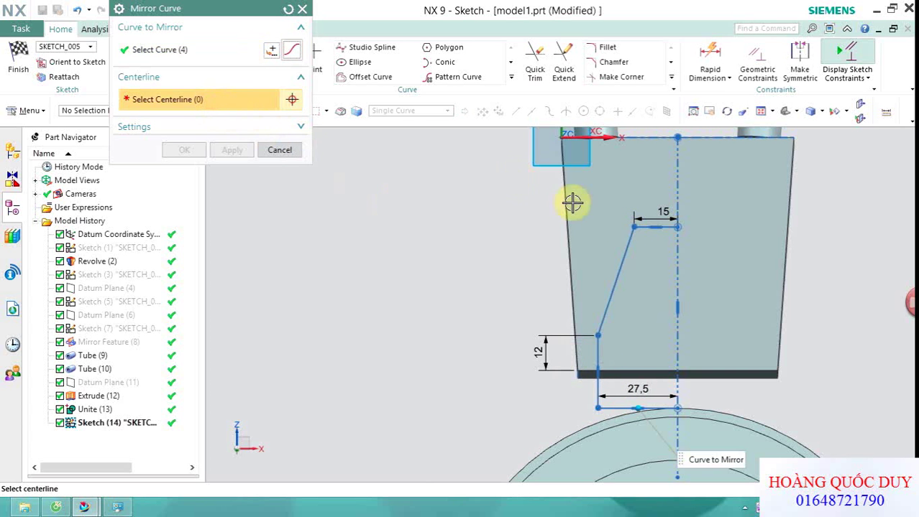
pyautogui.click(678, 277)
pyautogui.scroll(-3, 583, 251)
pyautogui.click(188, 151)
# Extrude the trapezoid as a 3 mm deep subtract cut into the connector block.
pyautogui.moveTo(523, 246); pyautogui.dragTo(171, 170, button='middle')
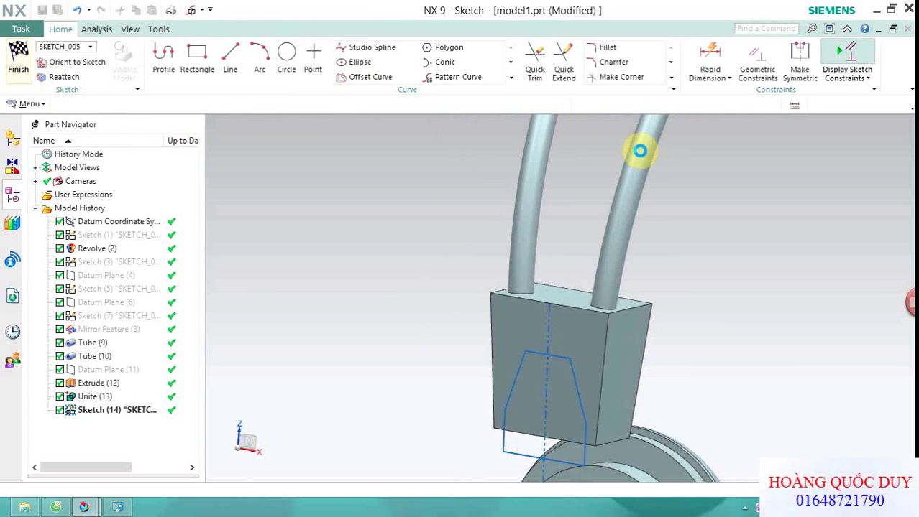
pyautogui.moveTo(640, 149); pyautogui.dragTo(543, 250, button='middle')
pyautogui.press('x')
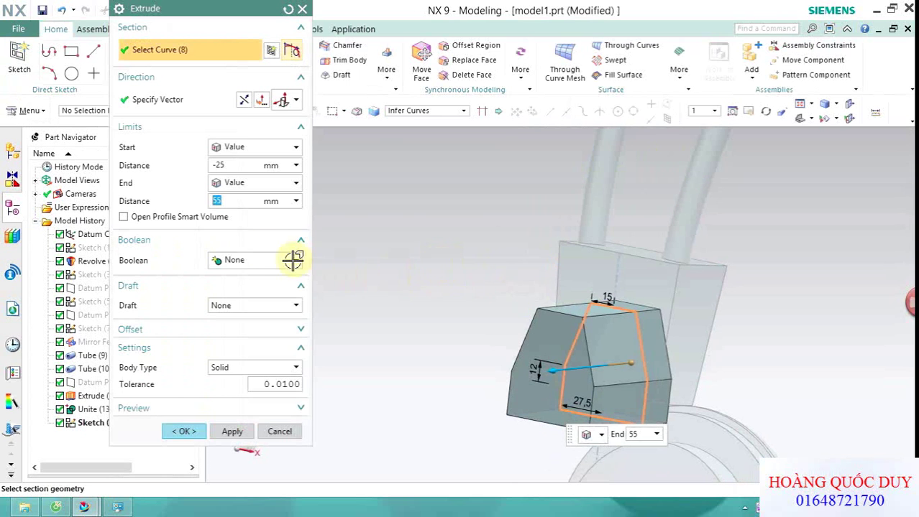
pyautogui.click(252, 260)
pyautogui.click(256, 302)
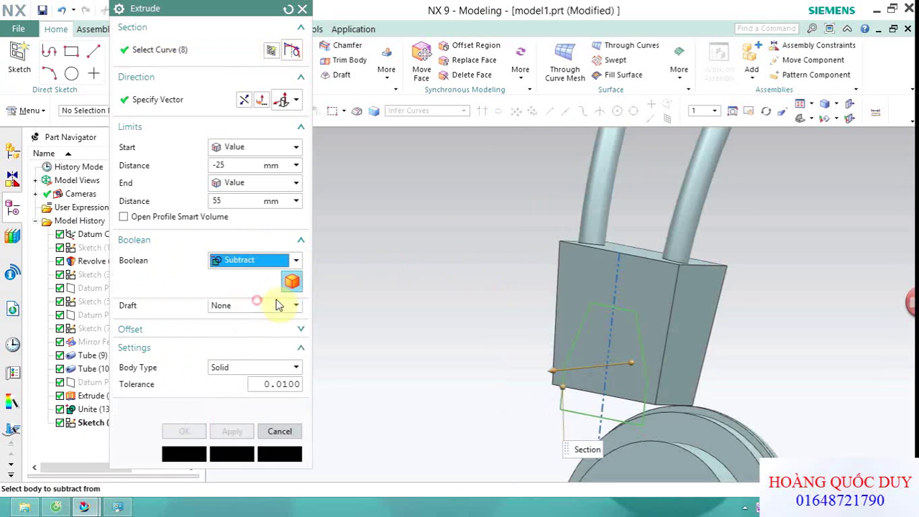
pyautogui.click(242, 101)
pyautogui.click(564, 287)
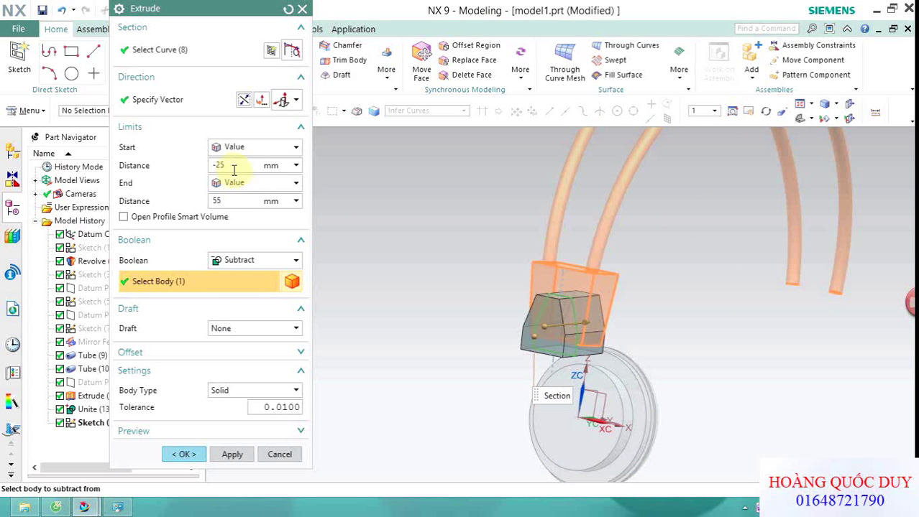
pyautogui.click(255, 165)
pyautogui.write('0')
pyautogui.click(228, 204)
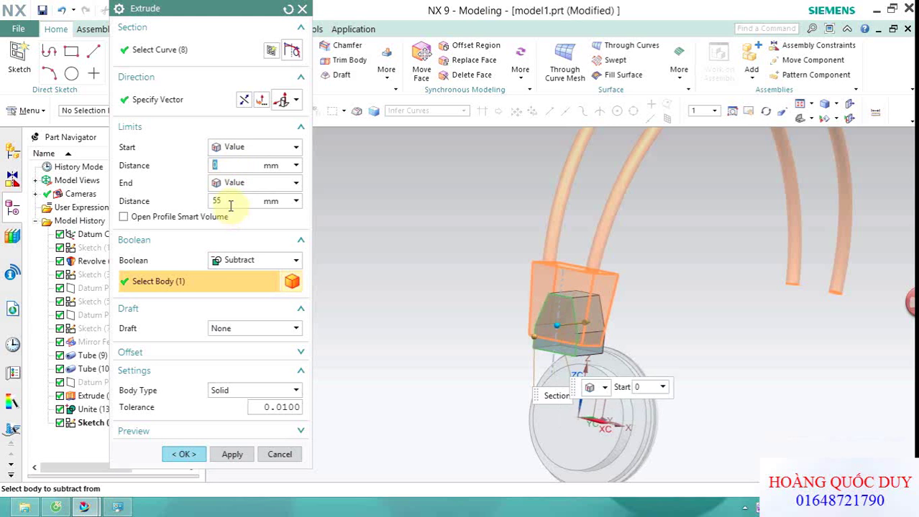
pyautogui.write('3')
pyautogui.press('Return')
pyautogui.click(205, 455)
pyautogui.moveTo(492, 281); pyautogui.dragTo(475, 279, button='middle')
pyautogui.scroll(5, 424, 261)
pyautogui.moveTo(424, 261); pyautogui.dragTo(452, 264, button='middle')
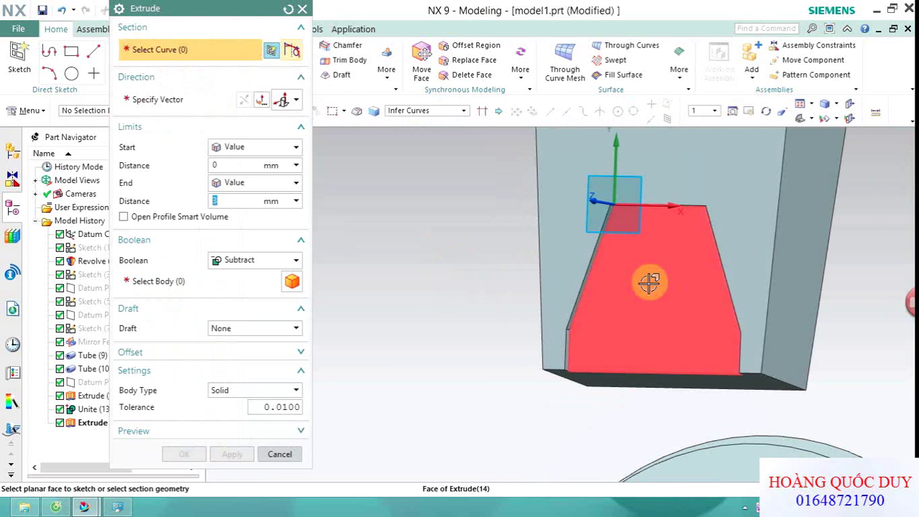
# Start a sketch on the block's front face and draw a line across the recess base.
pyautogui.click(652, 280)
pyautogui.scroll(4, 536, 317)
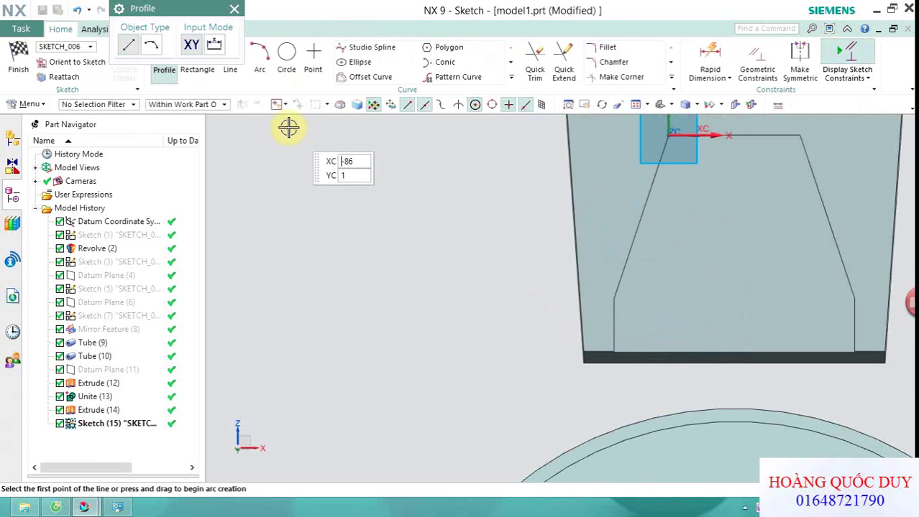
pyautogui.press('Escape')
pyautogui.click(231, 50)
pyautogui.scroll(2, 575, 294)
pyautogui.click(579, 294)
pyautogui.scroll(-3, 539, 277)
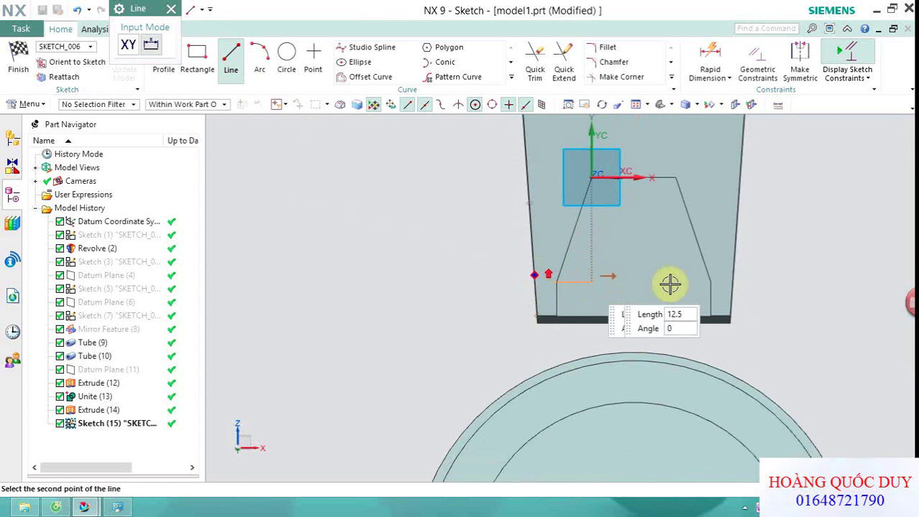
pyautogui.click(711, 280)
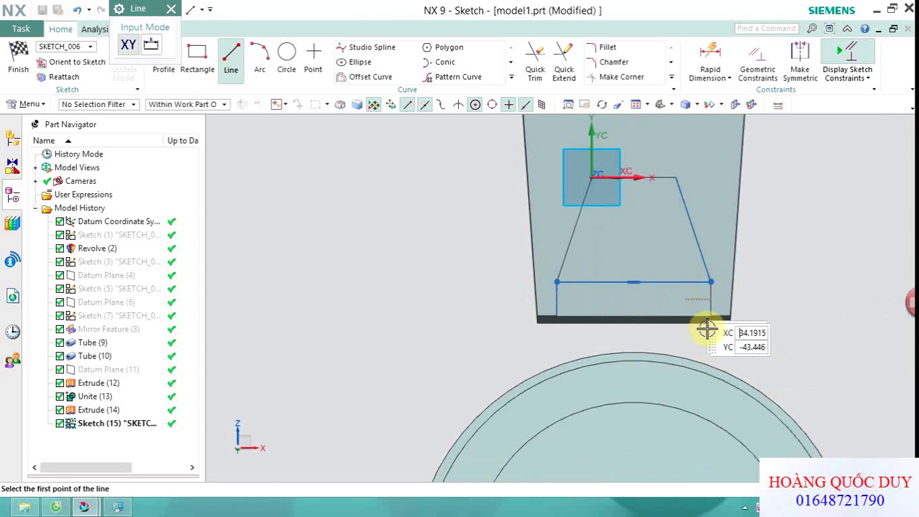
pyautogui.press('Escape')
# Draw a rectangular outline from that line down below the block, then finish the sketch.
pyautogui.click(164, 69)
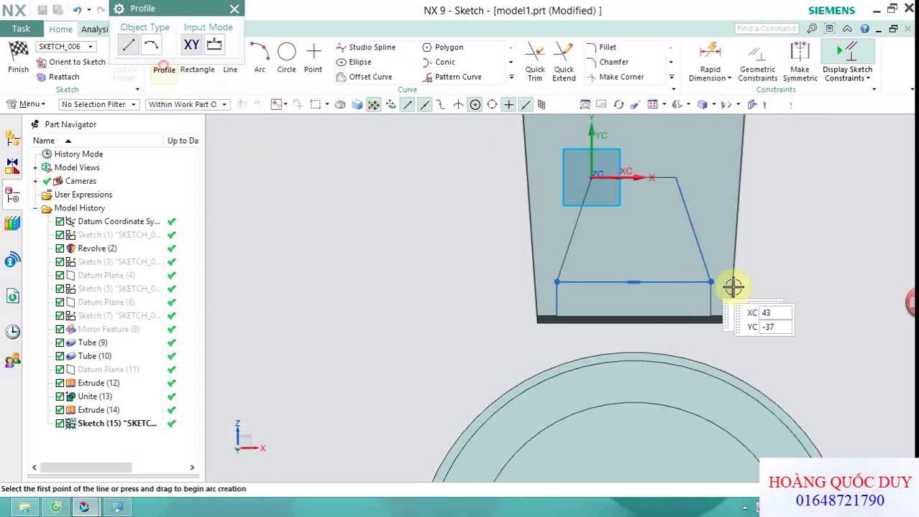
pyautogui.click(710, 281)
pyautogui.click(711, 356)
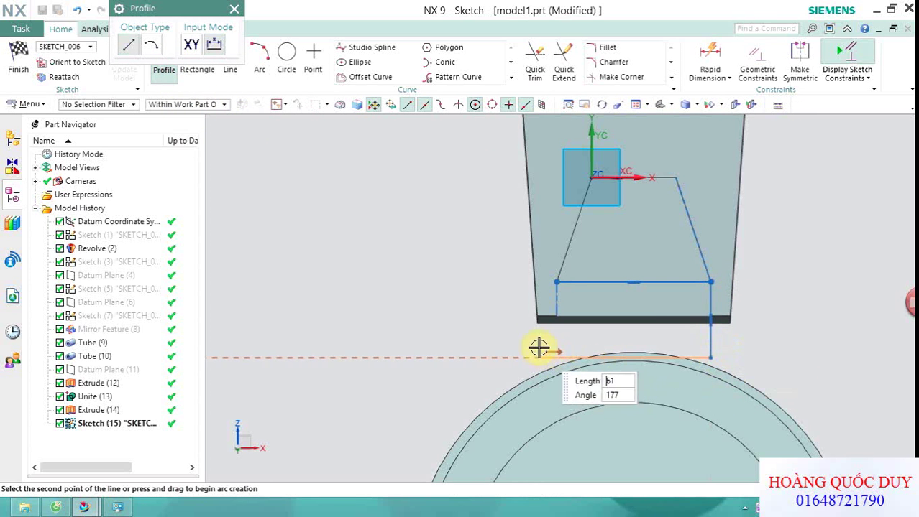
pyautogui.click(559, 352)
pyautogui.click(555, 281)
pyautogui.scroll(-3, 450, 276)
pyautogui.moveTo(450, 276); pyautogui.dragTo(407, 293, button='middle')
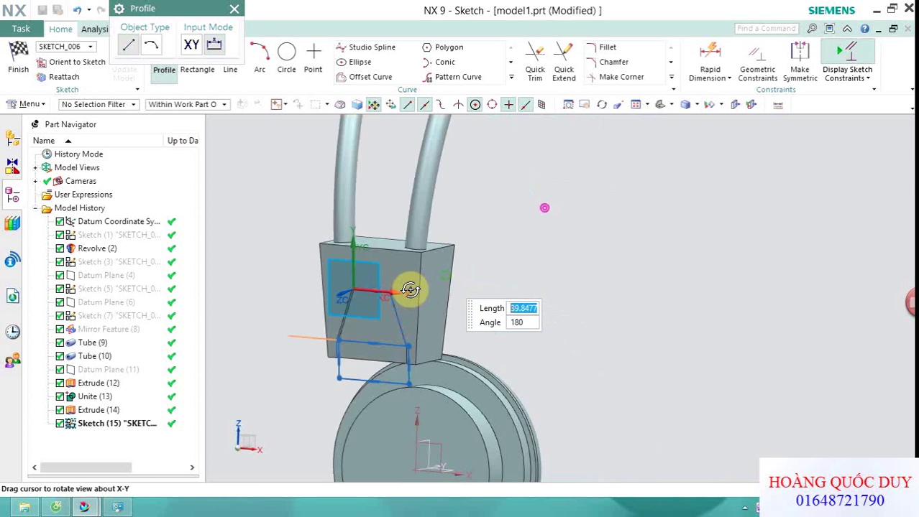
pyautogui.scroll(3, 316, 371)
pyautogui.click(369, 322)
pyautogui.click(31, 66)
# Extrude the rectangle 125 mm, reversed, as a subtract cut through the connector block.
pyautogui.scroll(-2, 467, 174)
pyautogui.press('x')
pyautogui.scroll(-2, 476, 234)
pyautogui.moveTo(477, 233); pyautogui.dragTo(455, 237, button='middle')
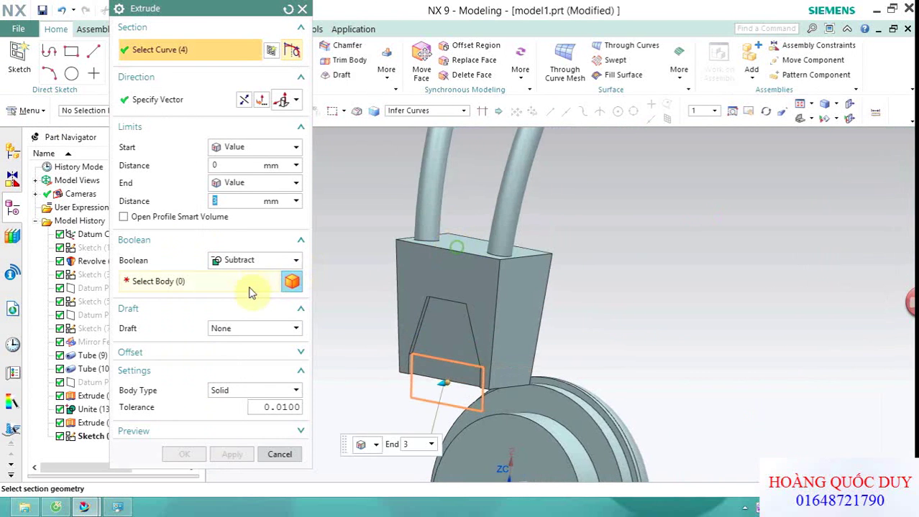
pyautogui.click(230, 287)
pyautogui.click(471, 291)
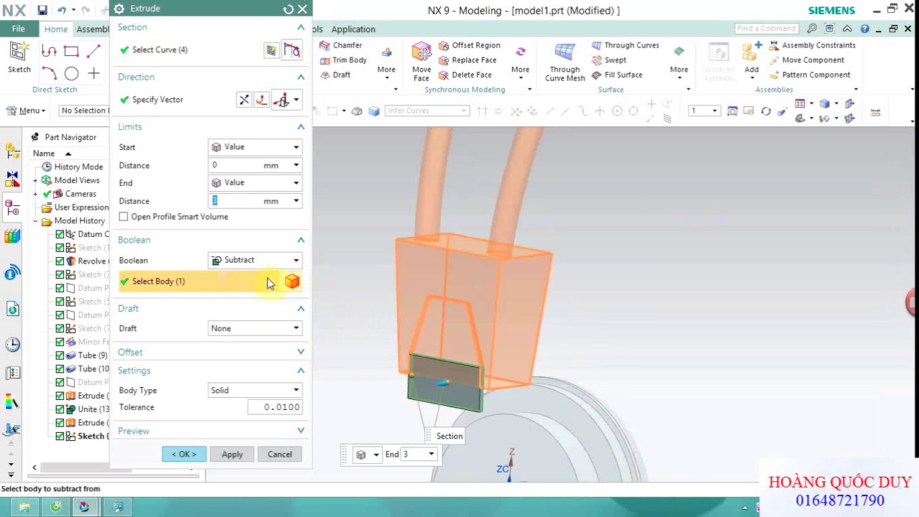
pyautogui.click(246, 100)
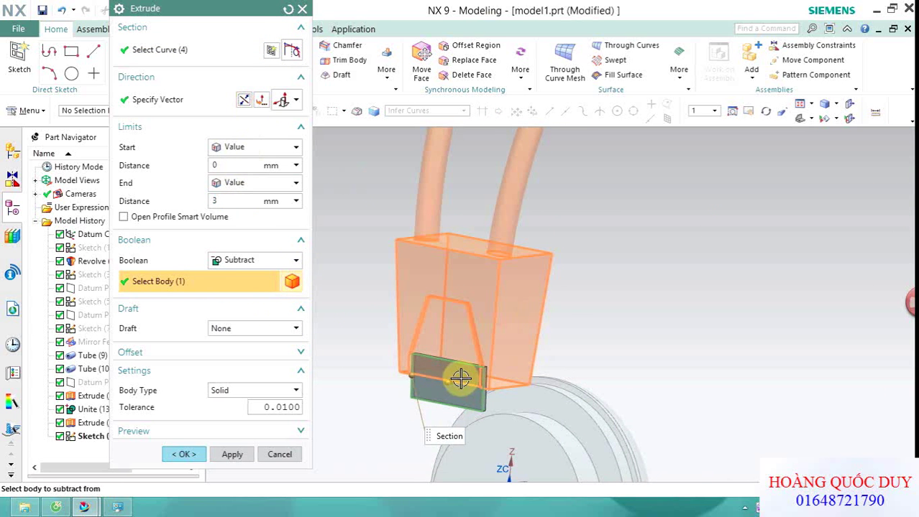
pyautogui.moveTo(479, 373); pyautogui.dragTo(582, 361)
pyautogui.scroll(2, 763, 285)
pyautogui.moveTo(721, 287); pyautogui.dragTo(407, 383, button='middle')
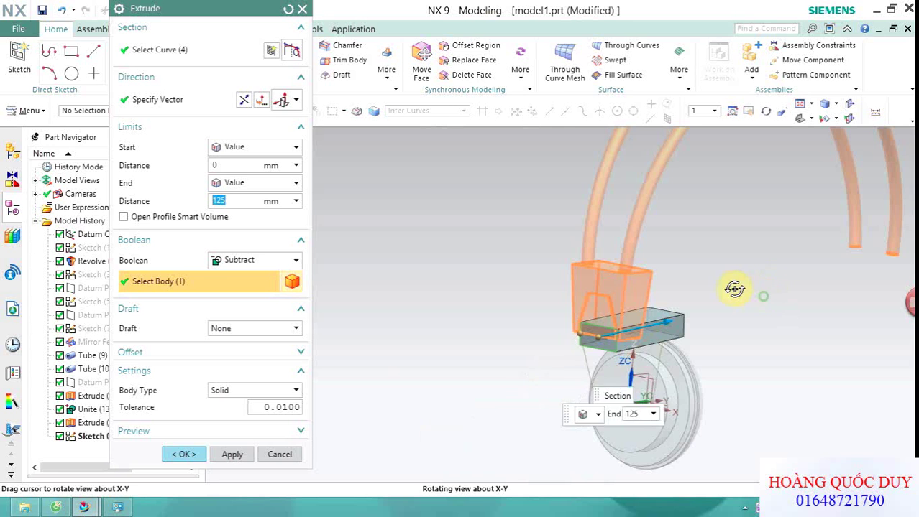
pyautogui.click(184, 455)
pyautogui.moveTo(433, 345)
pyautogui.mouseDown(button='middle')
pyautogui.moveTo(469, 338)
pyautogui.moveTo(496, 266)
pyautogui.moveTo(430, 267)
pyautogui.moveTo(464, 300)
pyautogui.moveTo(451, 301)
pyautogui.mouseUp(button='middle')
pyautogui.scroll(-3, 435, 305)
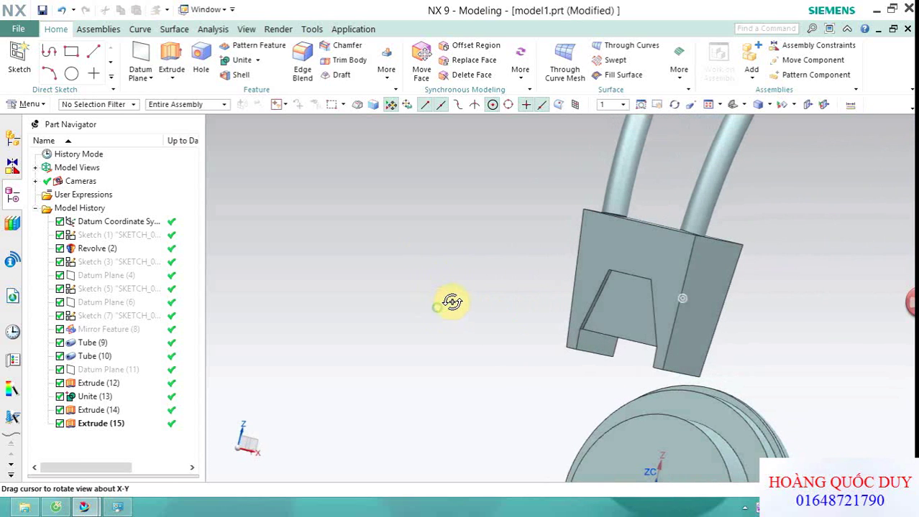
# Start an edge blend and select three edges of the trapezoid cutout.
pyautogui.click(298, 66)
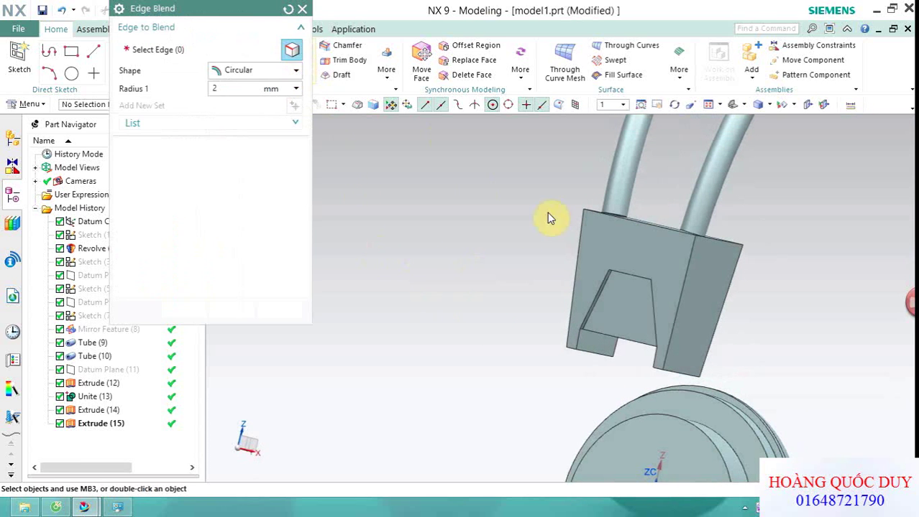
pyautogui.scroll(-2, 645, 215)
pyautogui.scroll(2, 486, 205)
pyautogui.moveTo(486, 205); pyautogui.dragTo(460, 211, button='middle')
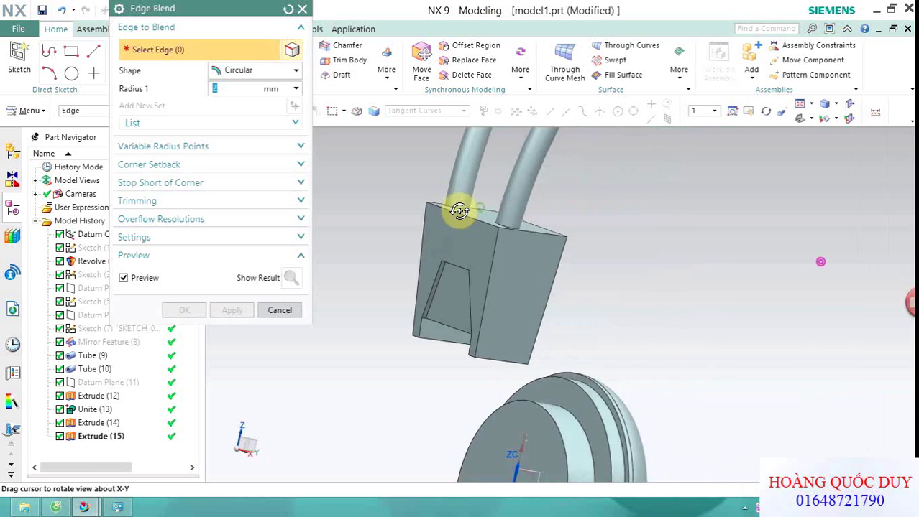
pyautogui.scroll(-3, 374, 267)
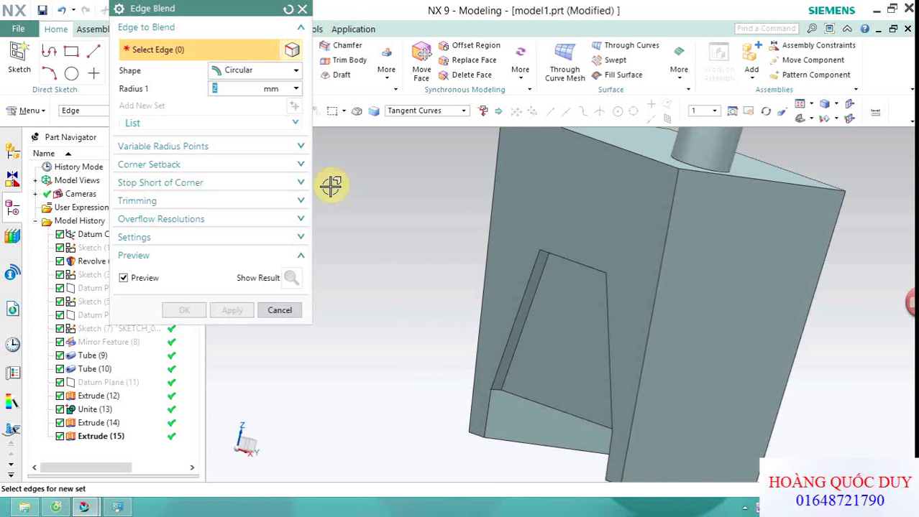
pyautogui.click(539, 264)
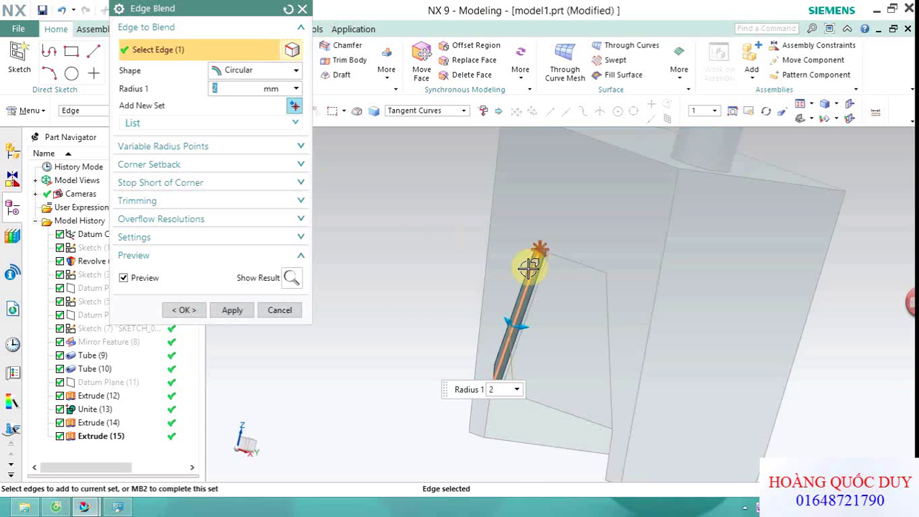
pyautogui.click(620, 263)
pyautogui.moveTo(619, 263)
pyautogui.mouseDown(button='middle')
pyautogui.moveTo(457, 275)
pyautogui.moveTo(486, 261)
pyautogui.mouseUp(button='middle')
pyautogui.scroll(-3, 622, 289)
pyautogui.scroll(-3, 670, 293)
pyautogui.click(671, 289)
# Inspect the blend preview around the tubes and cutout, then cancel without blending.
pyautogui.scroll(3, 755, 277)
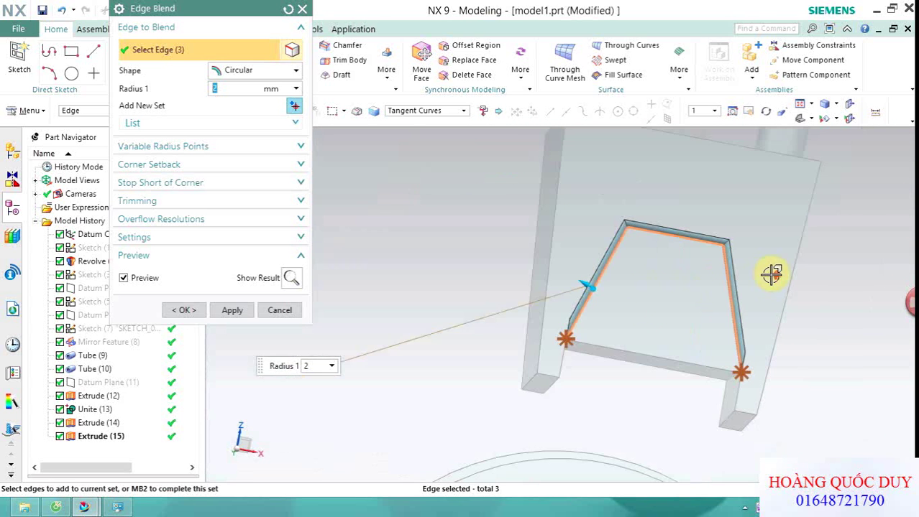
pyautogui.moveTo(424, 226); pyautogui.dragTo(421, 227, button='middle')
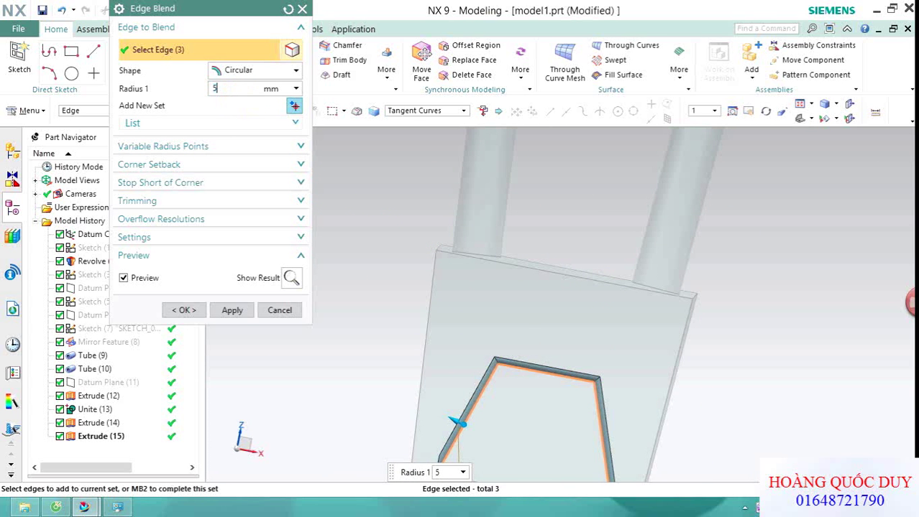
pyautogui.moveTo(539, 199)
pyautogui.mouseDown(button='middle')
pyautogui.moveTo(455, 263)
pyautogui.moveTo(492, 261)
pyautogui.mouseUp(button='middle')
pyautogui.scroll(-2, 505, 258)
pyautogui.scroll(2, 580, 235)
pyautogui.scroll(-2, 389, 293)
pyautogui.moveTo(388, 294)
pyautogui.mouseDown(button='middle')
pyautogui.moveTo(485, 256)
pyautogui.moveTo(601, 253)
pyautogui.moveTo(362, 286)
pyautogui.mouseUp(button='middle')
pyautogui.click(280, 311)
pyautogui.scroll(-2, 503, 273)
pyautogui.scroll(-2, 557, 219)
pyautogui.scroll(4, 587, 280)
pyautogui.scroll(-1, 375, 334)
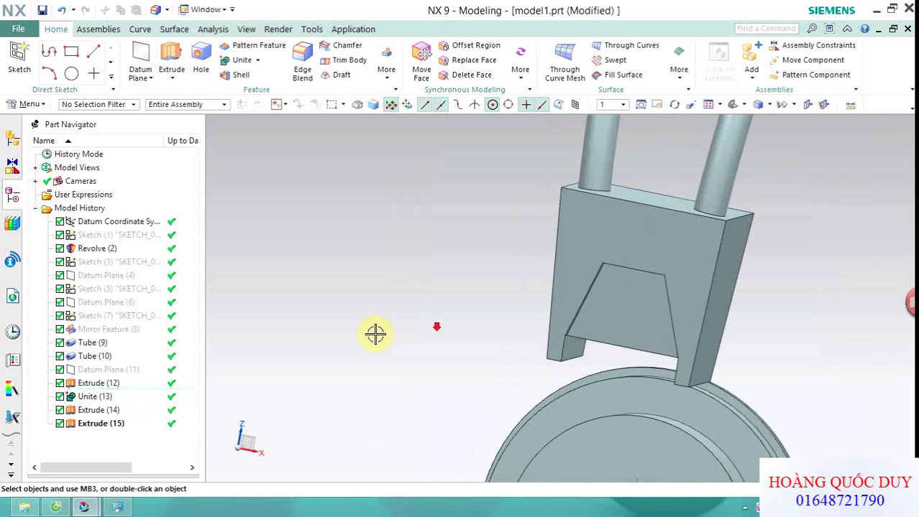
# Edit the Extrude (14) sketch, add a 60 mm vertical dimension, and finish the sketch.
pyautogui.click(91, 410)
pyautogui.rightClick(95, 411)
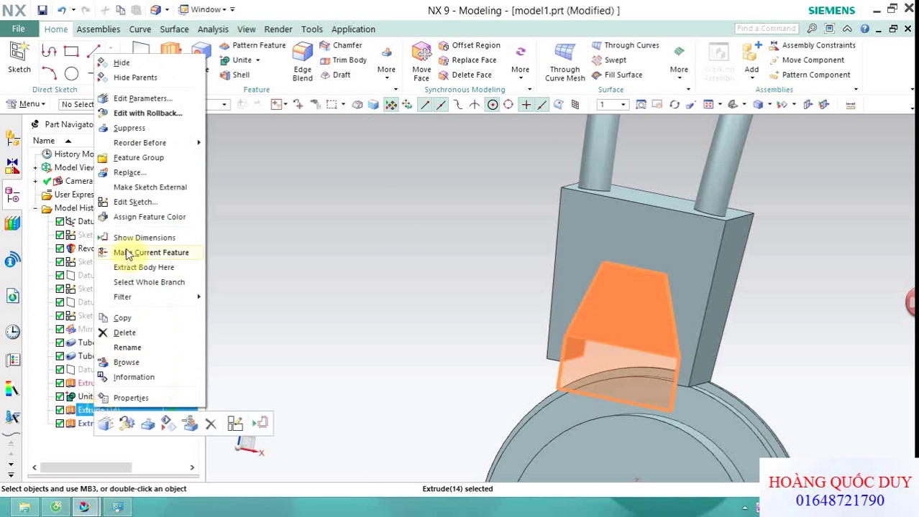
pyautogui.click(138, 203)
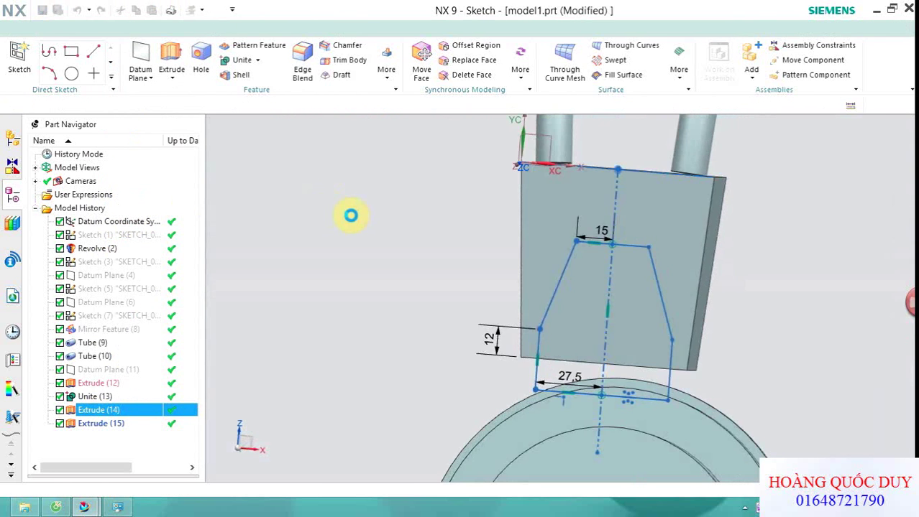
pyautogui.click(714, 65)
pyautogui.click(582, 354)
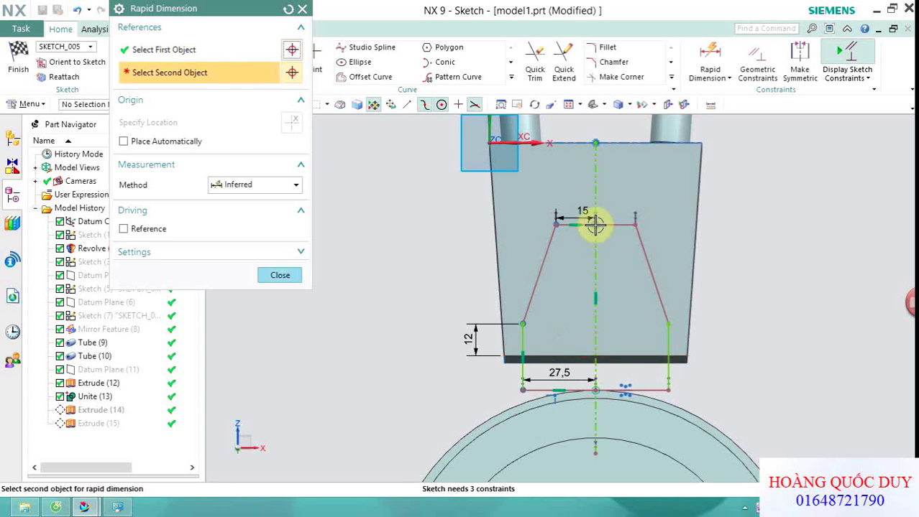
pyautogui.click(572, 222)
pyautogui.click(419, 272)
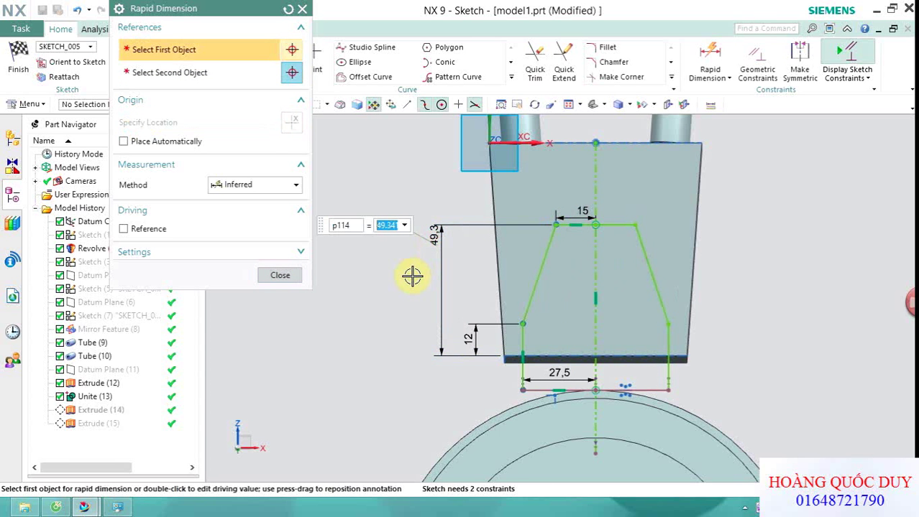
pyautogui.press('Return')
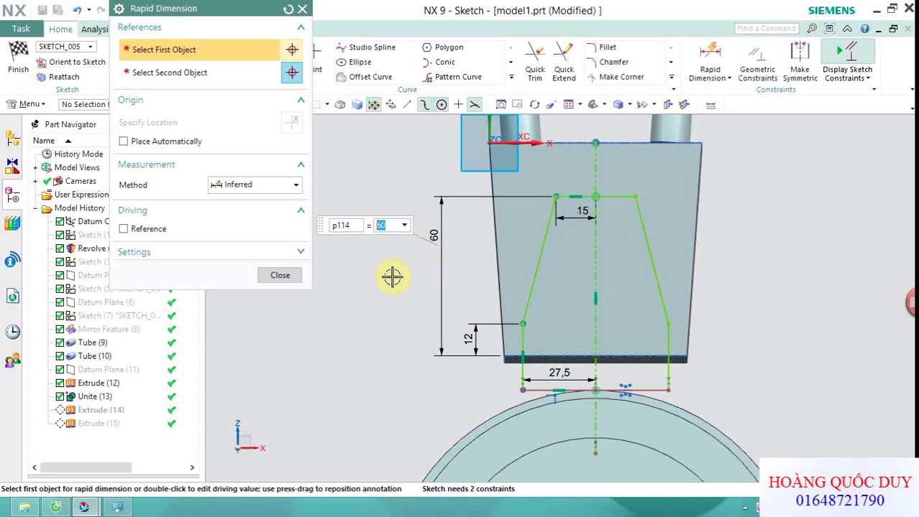
pyautogui.click(20, 57)
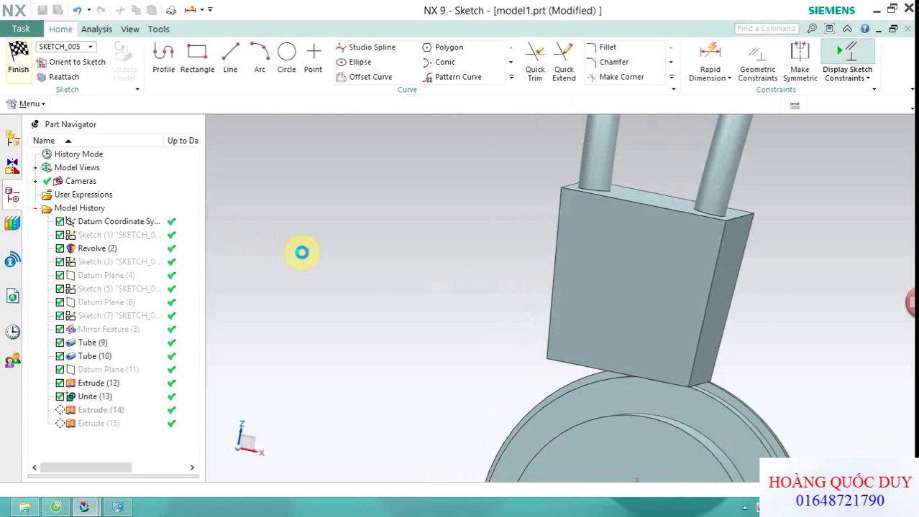
pyautogui.scroll(-2, 491, 267)
# Apply a 5 mm edge blend to the three inner cutout edges.
pyautogui.moveTo(457, 231); pyautogui.dragTo(388, 192, button='middle')
pyautogui.click(302, 66)
pyautogui.scroll(-3, 547, 169)
pyautogui.click(606, 189)
pyautogui.click(658, 165)
pyautogui.moveTo(646, 164)
pyautogui.mouseDown(button='middle')
pyautogui.moveTo(460, 191)
pyautogui.moveTo(870, 200)
pyautogui.mouseUp(button='middle')
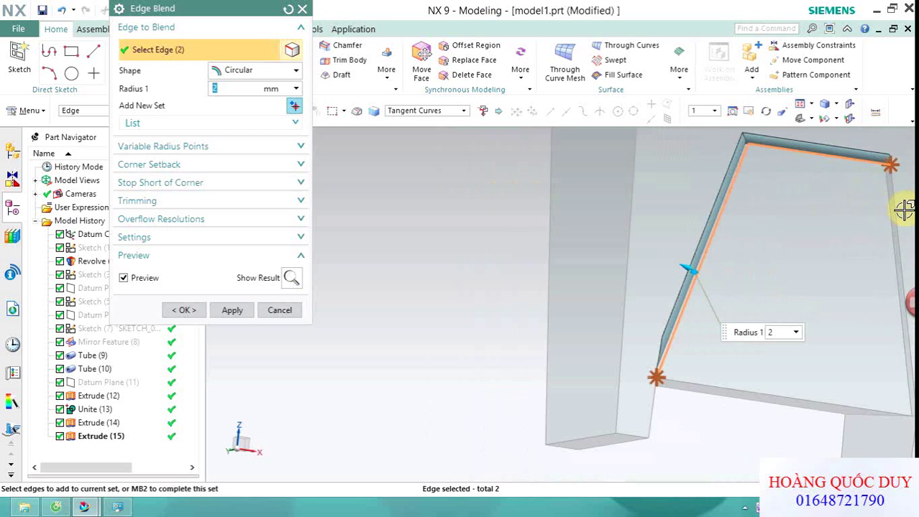
pyautogui.click(901, 209)
pyautogui.scroll(-2, 389, 180)
pyautogui.scroll(1, 426, 191)
pyautogui.write('5')
pyautogui.press('Return')
pyautogui.scroll(-2, 411, 184)
pyautogui.scroll(2, 420, 194)
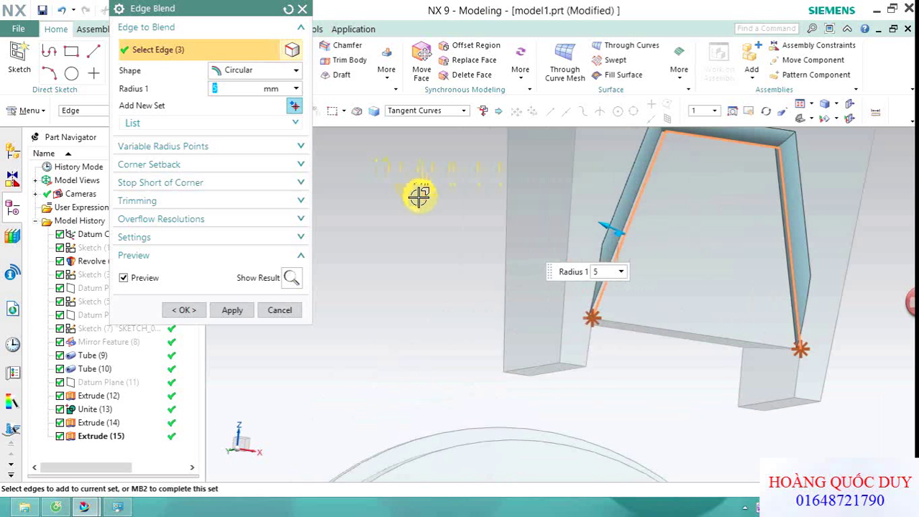
pyautogui.click(233, 311)
# Apply a second edge blend to the connector block's two inner leg edges.
pyautogui.scroll(-2, 518, 248)
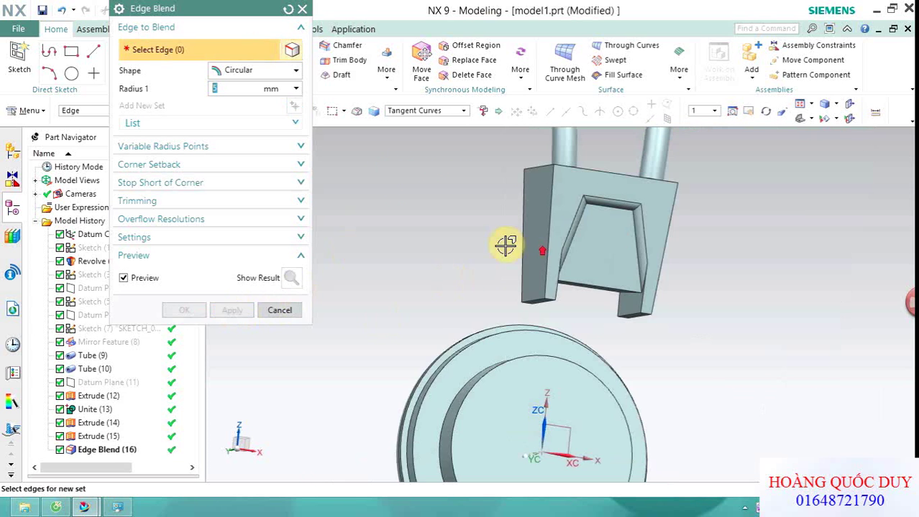
pyautogui.scroll(-2, 467, 241)
pyautogui.scroll(-2, 426, 251)
pyautogui.scroll(3, 339, 262)
pyautogui.scroll(2, 412, 250)
pyautogui.scroll(1, 566, 222)
pyautogui.click(515, 315)
pyautogui.scroll(-2, 509, 267)
pyautogui.moveTo(509, 268); pyautogui.dragTo(601, 283, button='middle')
pyautogui.scroll(3, 755, 303)
pyautogui.click(747, 322)
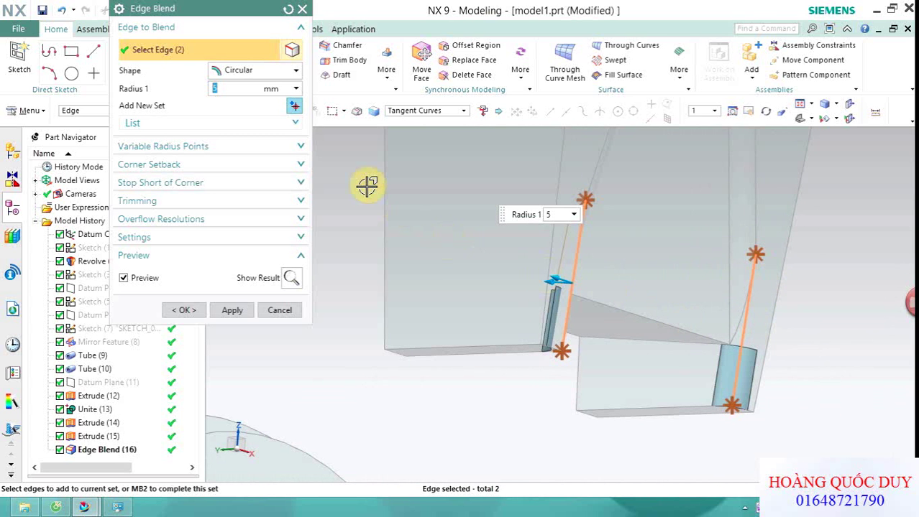
pyautogui.moveTo(367, 186); pyautogui.dragTo(678, 242, button='middle')
pyautogui.click(231, 310)
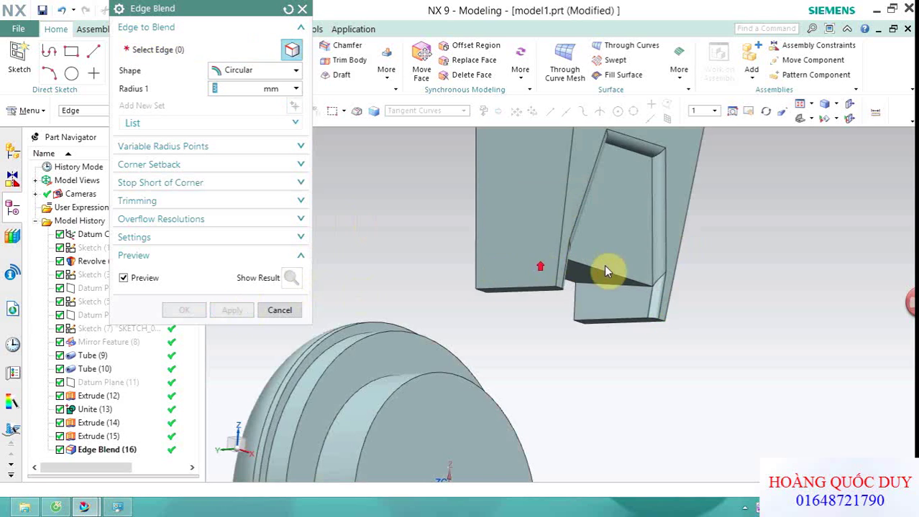
pyautogui.moveTo(609, 272); pyautogui.dragTo(677, 240, button='middle')
pyautogui.scroll(3, 459, 239)
pyautogui.scroll(2, 564, 248)
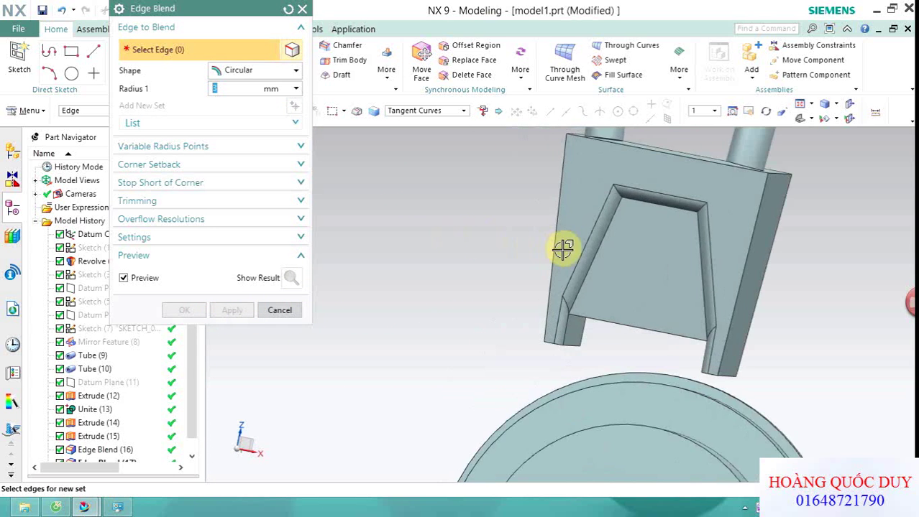
pyautogui.scroll(2, 596, 329)
# Round two connector block edges with a 3 mm blend.
pyautogui.click(651, 314)
pyautogui.scroll(-2, 596, 327)
pyautogui.scroll(-3, 637, 322)
pyautogui.moveTo(638, 322)
pyautogui.mouseDown(button='middle')
pyautogui.moveTo(597, 292)
pyautogui.moveTo(712, 297)
pyautogui.mouseUp(button='middle')
pyautogui.scroll(2, 820, 272)
pyautogui.scroll(2, 820, 273)
pyautogui.rightClick(603, 182)
pyautogui.click(638, 258)
pyautogui.moveTo(636, 252)
pyautogui.mouseDown(button='middle')
pyautogui.moveTo(721, 349)
pyautogui.moveTo(675, 311)
pyautogui.mouseUp(button='middle')
pyautogui.click(676, 309)
pyautogui.moveTo(611, 308); pyautogui.dragTo(529, 229, button='middle')
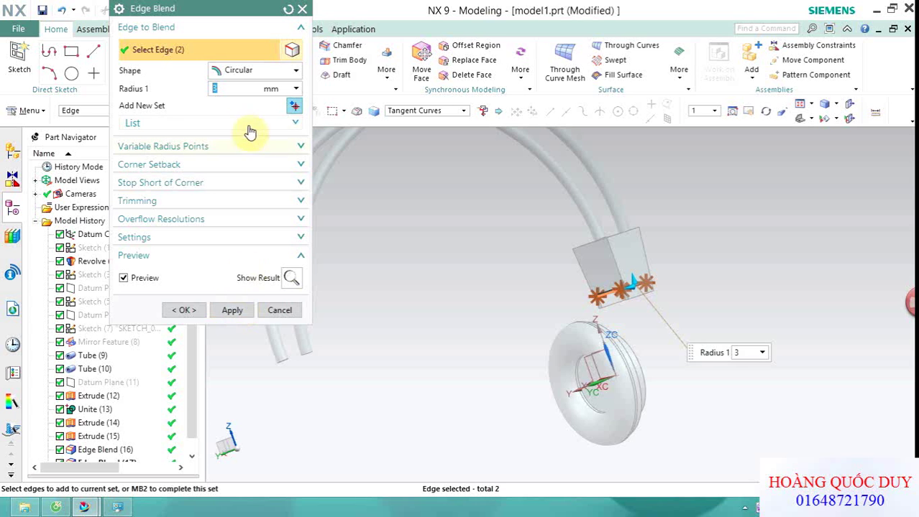
pyautogui.click(232, 310)
# Blend four tangent frame edges of the connector block at 5 mm.
pyautogui.scroll(-5, 686, 248)
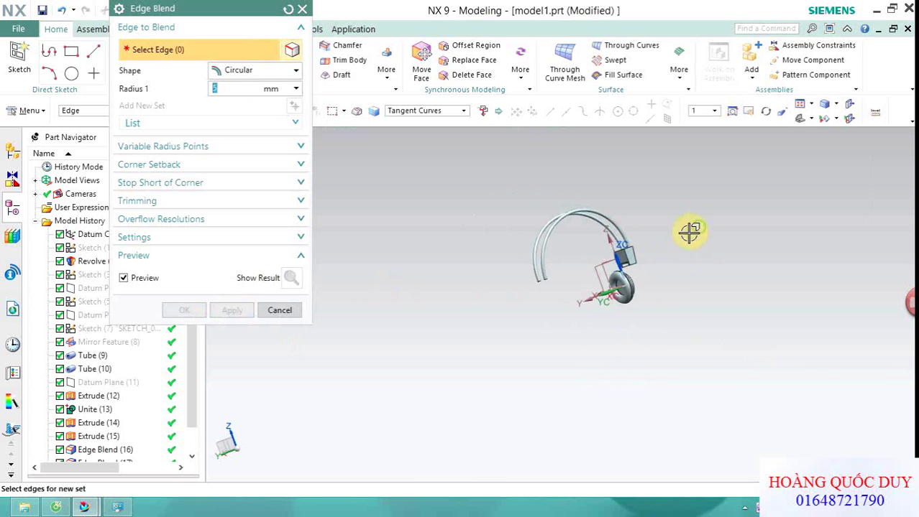
pyautogui.scroll(4, 558, 266)
pyautogui.scroll(2, 574, 318)
pyautogui.scroll(1, 570, 315)
pyautogui.scroll(-2, 570, 314)
pyautogui.scroll(2, 598, 308)
pyautogui.moveTo(588, 316)
pyautogui.mouseDown(button='middle')
pyautogui.moveTo(396, 334)
pyautogui.moveTo(484, 308)
pyautogui.moveTo(578, 308)
pyautogui.moveTo(761, 282)
pyautogui.mouseUp(button='middle')
pyautogui.scroll(1, 396, 334)
pyautogui.click(421, 320)
pyautogui.scroll(2, 796, 299)
pyautogui.scroll(2, 841, 238)
pyautogui.scroll(2, 832, 225)
pyautogui.click(833, 225)
pyautogui.scroll(-3, 710, 260)
pyautogui.scroll(-2, 486, 260)
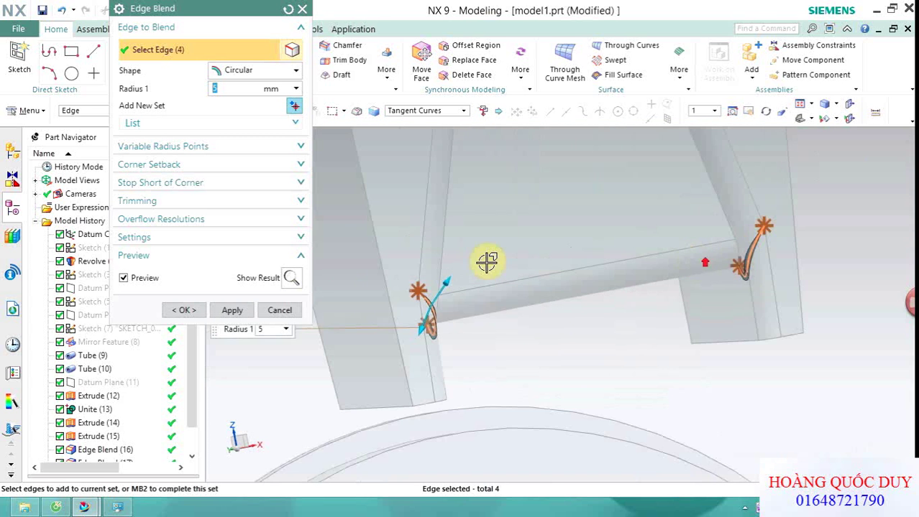
pyautogui.click(242, 310)
# Apply a 5 mm blend to the block's remaining vertical corners and top rim edges.
pyautogui.scroll(-3, 605, 272)
pyautogui.moveTo(584, 221); pyautogui.dragTo(361, 167, button='middle')
pyautogui.scroll(2, 386, 175)
pyautogui.moveTo(416, 170); pyautogui.dragTo(625, 283, button='middle')
pyautogui.scroll(-3, 625, 283)
pyautogui.scroll(3, 504, 264)
pyautogui.click(506, 268)
pyautogui.click(453, 244)
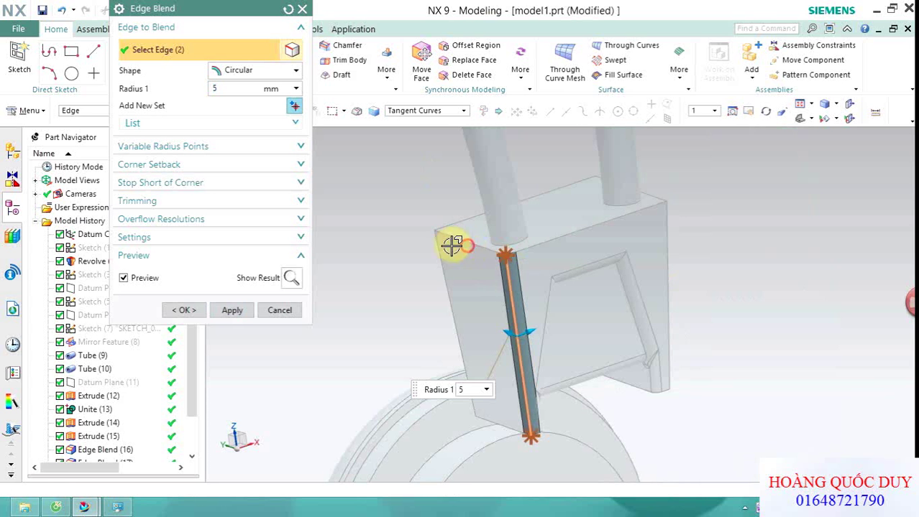
pyautogui.click(436, 248)
pyautogui.click(471, 217)
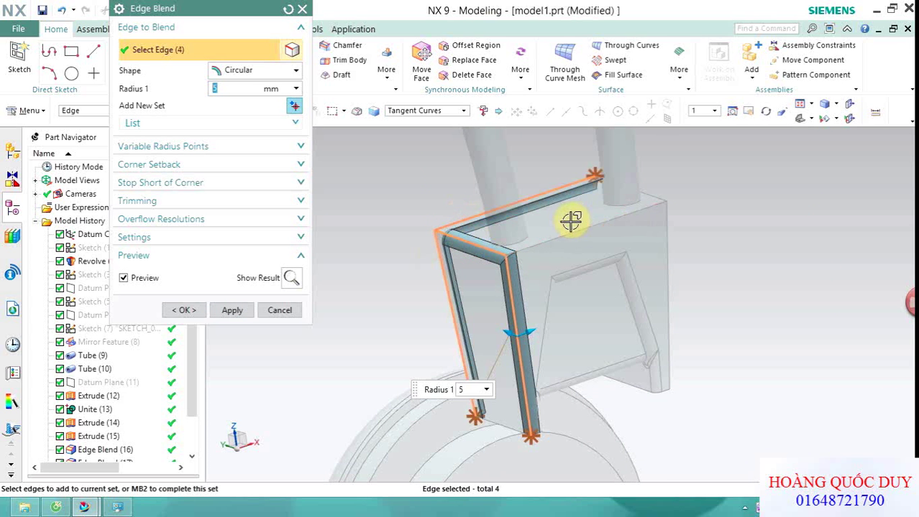
pyautogui.click(694, 163)
pyautogui.scroll(2, 676, 169)
pyautogui.scroll(2, 647, 202)
pyautogui.click(635, 221)
pyautogui.scroll(-3, 721, 162)
pyautogui.click(701, 260)
pyautogui.moveTo(753, 221)
pyautogui.mouseDown(button='middle')
pyautogui.moveTo(818, 220)
pyautogui.moveTo(612, 219)
pyautogui.mouseUp(button='middle')
pyautogui.scroll(3, 611, 219)
pyautogui.click(603, 222)
pyautogui.scroll(-3, 529, 201)
pyautogui.click(231, 309)
pyautogui.moveTo(498, 185)
pyautogui.mouseDown(button='middle')
pyautogui.moveTo(455, 238)
pyautogui.moveTo(451, 205)
pyautogui.moveTo(534, 208)
pyautogui.moveTo(550, 229)
pyautogui.mouseUp(button='middle')
pyautogui.scroll(2, 549, 219)
pyautogui.scroll(3, 715, 223)
pyautogui.scroll(2, 659, 228)
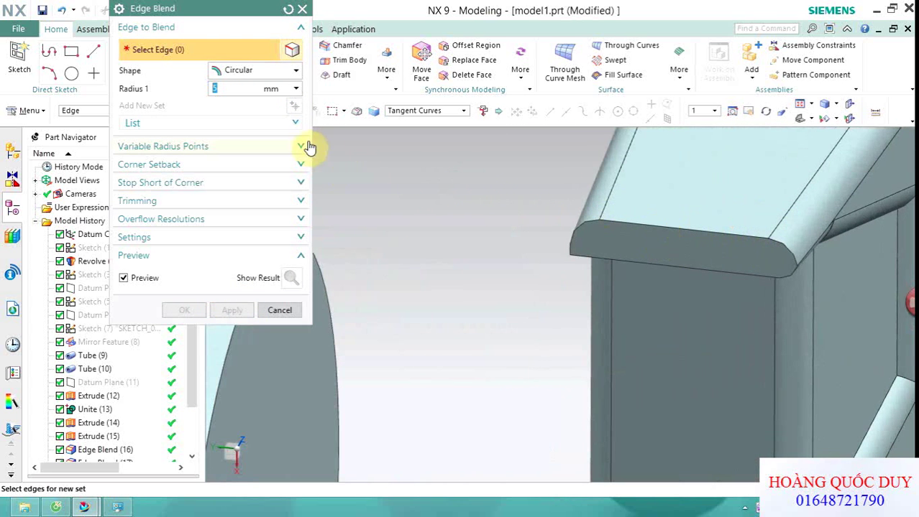
# Select the connector block's twelve top and bottom edges for blending.
pyautogui.scroll(-3, 482, 164)
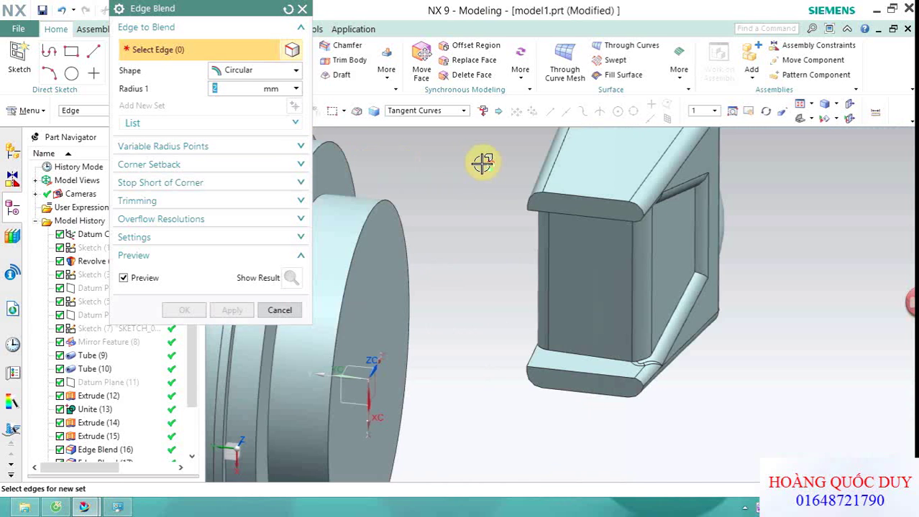
pyautogui.scroll(2, 495, 203)
pyautogui.click(527, 204)
pyautogui.scroll(1, 613, 207)
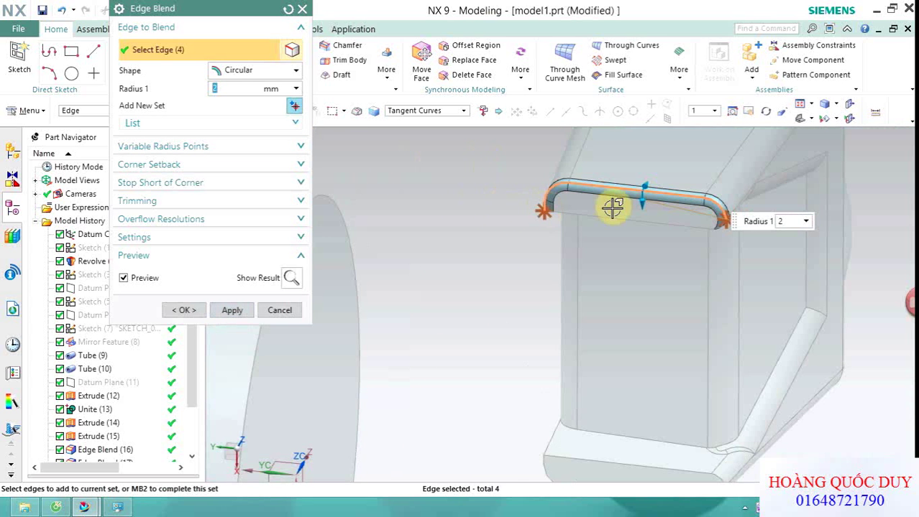
pyautogui.click(612, 219)
pyautogui.scroll(-2, 539, 238)
pyautogui.click(539, 238)
pyautogui.scroll(2, 553, 330)
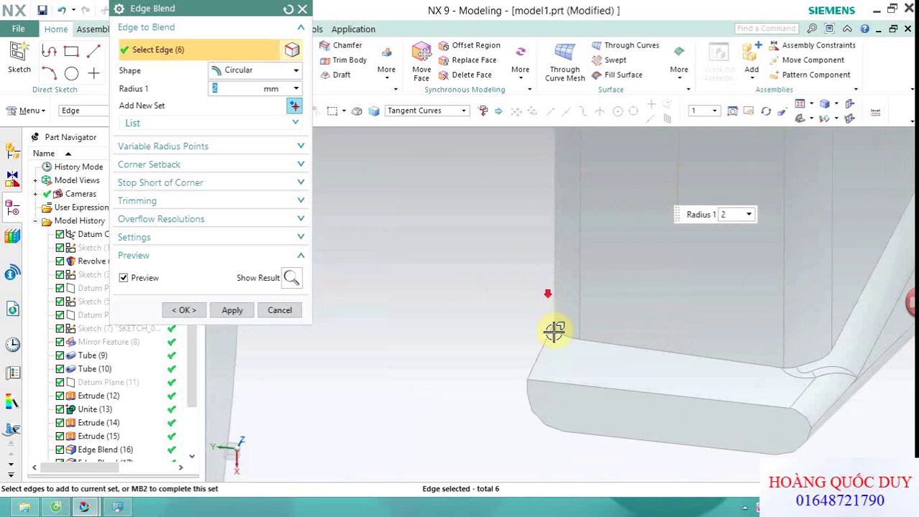
pyautogui.click(558, 386)
pyautogui.click(529, 402)
# Round the selected edges with a 2 mm radius and finish the edge blend.
pyautogui.scroll(-2, 525, 358)
pyautogui.scroll(2, 481, 338)
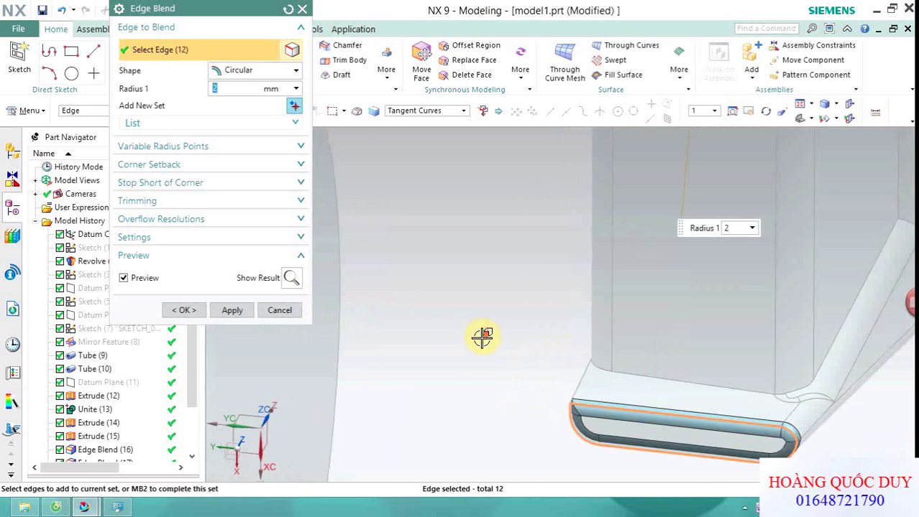
pyautogui.click(184, 311)
pyautogui.scroll(-5, 594, 215)
pyautogui.scroll(-2, 659, 223)
pyautogui.moveTo(659, 224); pyautogui.dragTo(547, 236, button='middle')
pyautogui.scroll(2, 592, 296)
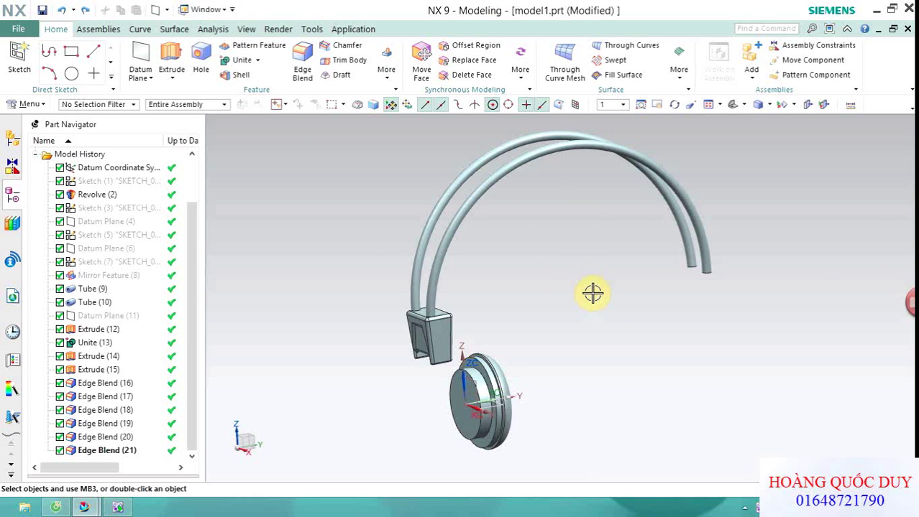
# Create a datum plane offset 185 mm from the ear cup's flat face.
pyautogui.click(139, 78)
pyautogui.click(154, 91)
pyautogui.scroll(3, 455, 421)
pyautogui.scroll(2, 447, 404)
pyautogui.click(446, 404)
pyautogui.scroll(-2, 431, 374)
pyautogui.scroll(-2, 402, 345)
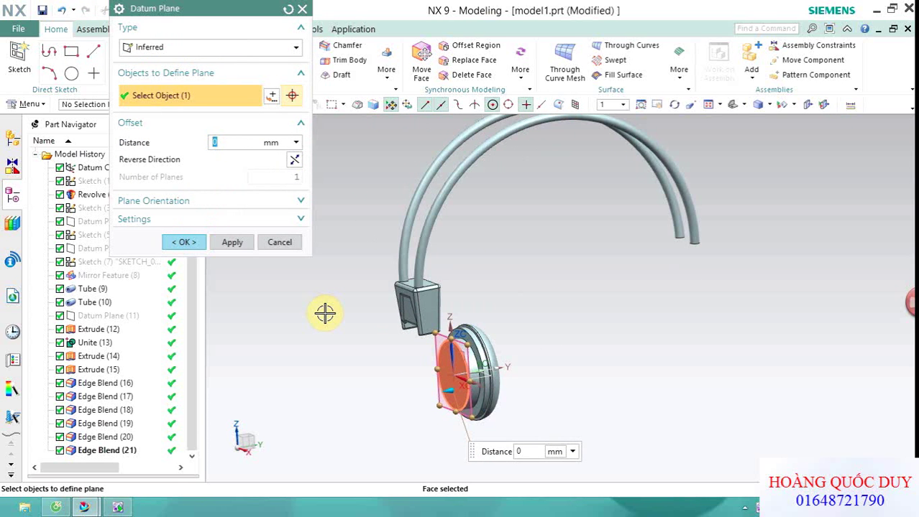
pyautogui.write('5')
pyautogui.press('Return')
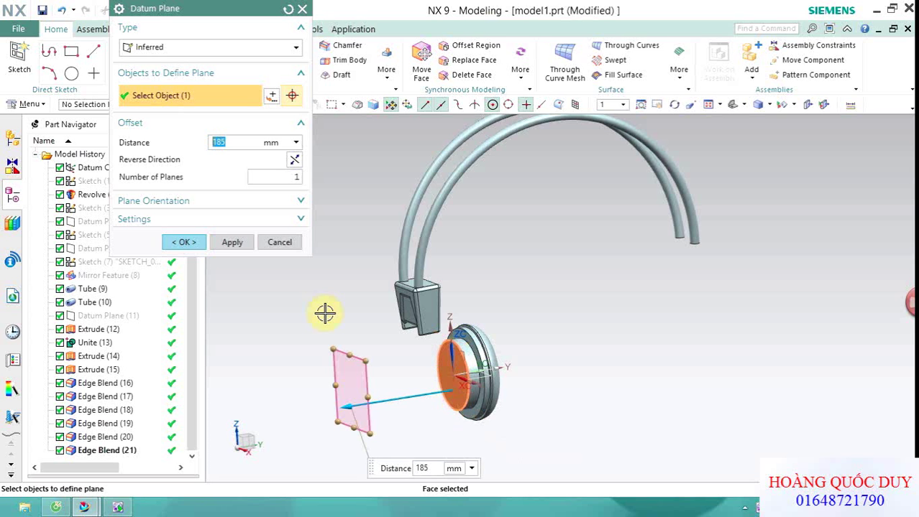
pyautogui.click(184, 244)
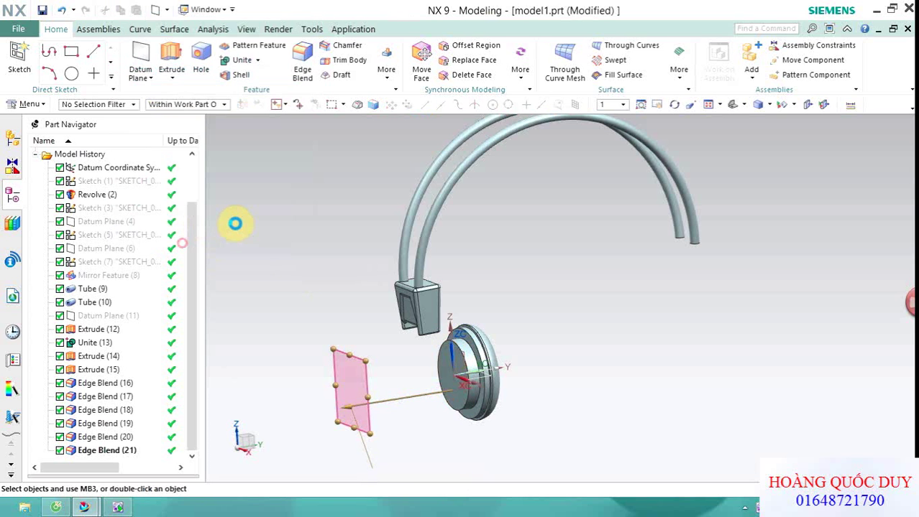
pyautogui.click(21, 67)
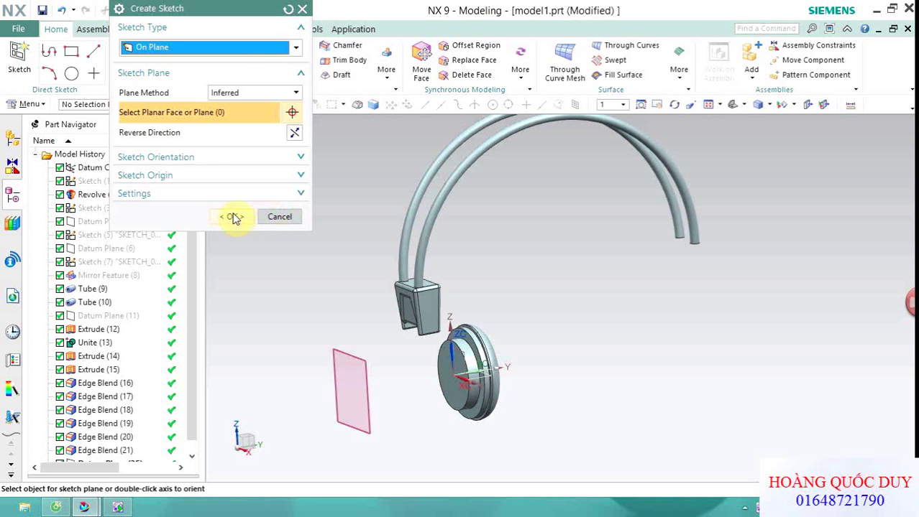
# Sketch on the new datum plane and draw a rectangle from the origin to the connector block.
pyautogui.click(358, 388)
pyautogui.click(232, 216)
pyautogui.moveTo(374, 260)
pyautogui.mouseDown(button='middle')
pyautogui.moveTo(384, 314)
pyautogui.moveTo(399, 242)
pyautogui.moveTo(455, 190)
pyautogui.mouseUp(button='middle')
pyautogui.hotkey('shift', 'F8')
pyautogui.scroll(2, 354, 195)
pyautogui.click(100, 54)
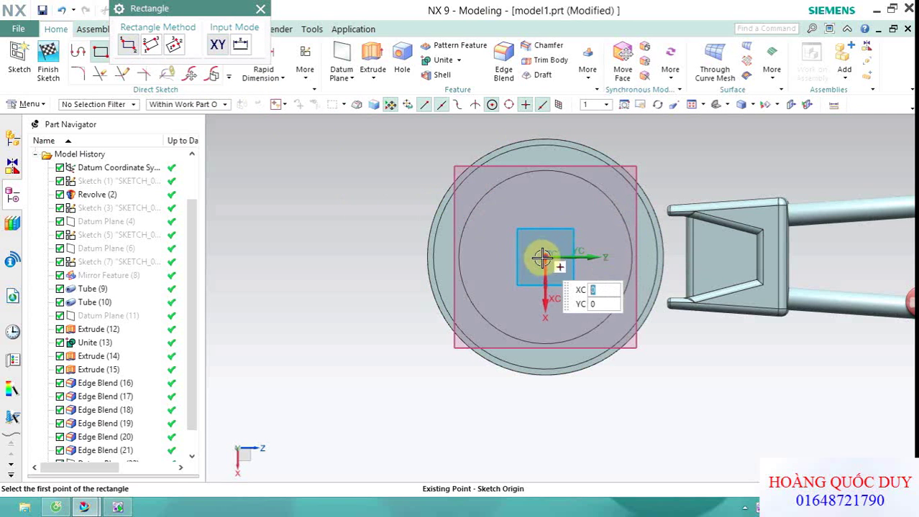
pyautogui.click(545, 285)
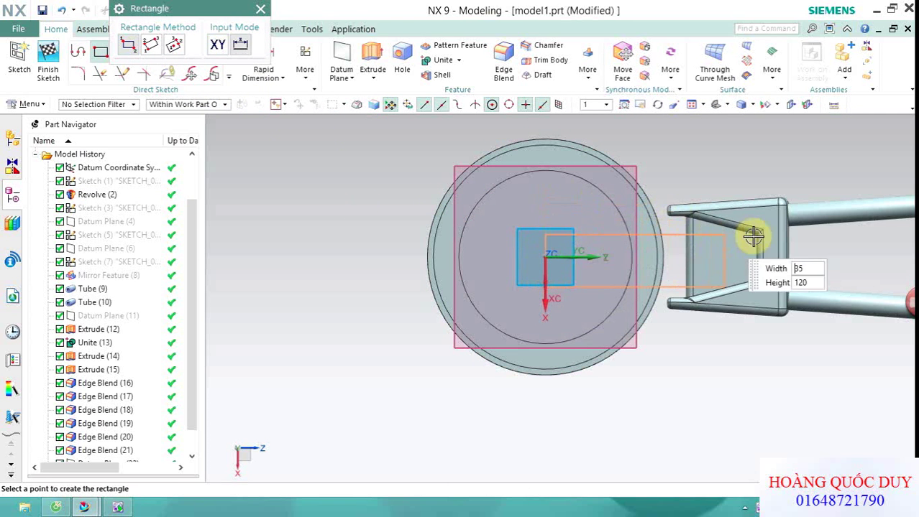
pyautogui.click(818, 239)
pyautogui.scroll(-3, 713, 199)
pyautogui.scroll(2, 714, 199)
pyautogui.press('Escape')
# Start a dimension between the rectangle's top edge and the centre line.
pyautogui.click(261, 65)
pyautogui.scroll(2, 638, 249)
pyautogui.click(538, 288)
pyautogui.click(536, 263)
pyautogui.scroll(2, 501, 275)
# Dimension the rectangle's upper and lower edges 19 from the centre line.
pyautogui.click(482, 278)
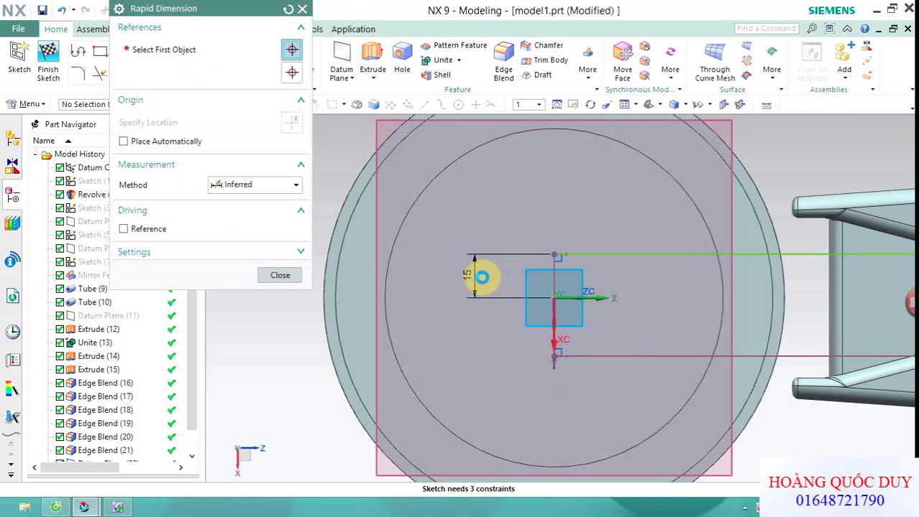
pyautogui.scroll(2, 555, 327)
pyautogui.click(558, 306)
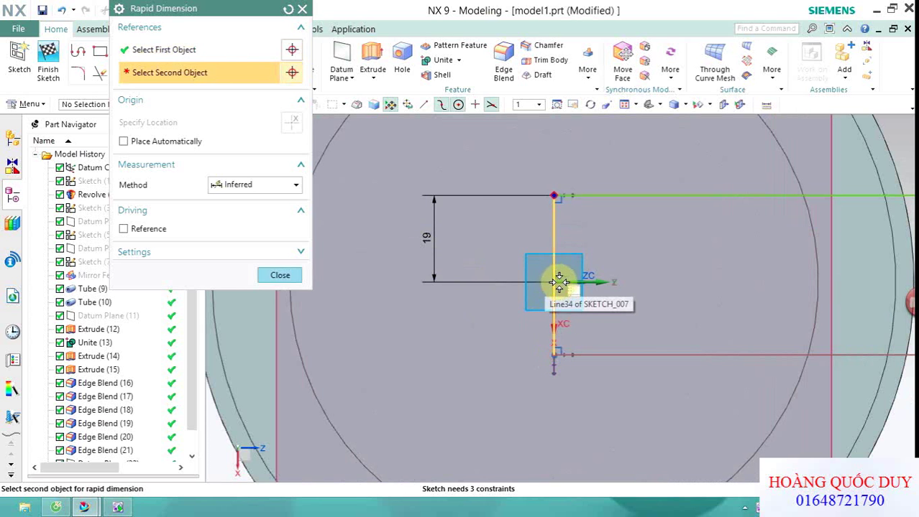
pyautogui.click(490, 289)
pyautogui.click(431, 296)
pyautogui.press('Return')
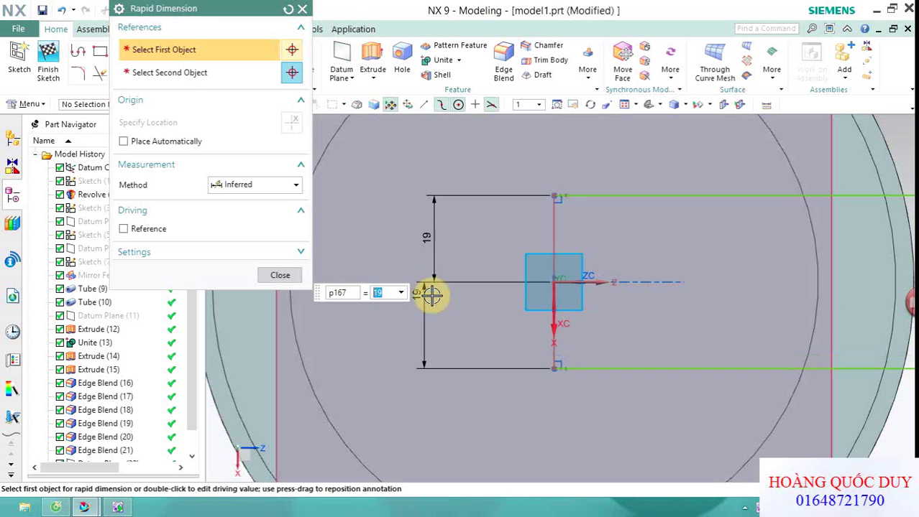
# Set the rectangle's length from the centre to 195.
pyautogui.scroll(-3, 453, 252)
pyautogui.click(518, 274)
pyautogui.click(580, 199)
pyautogui.write('1')
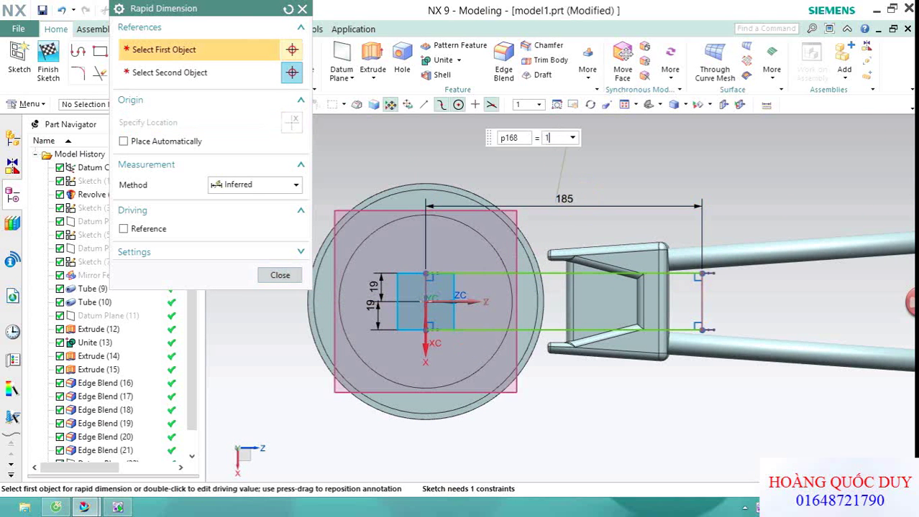
pyautogui.write('95')
pyautogui.press('Return')
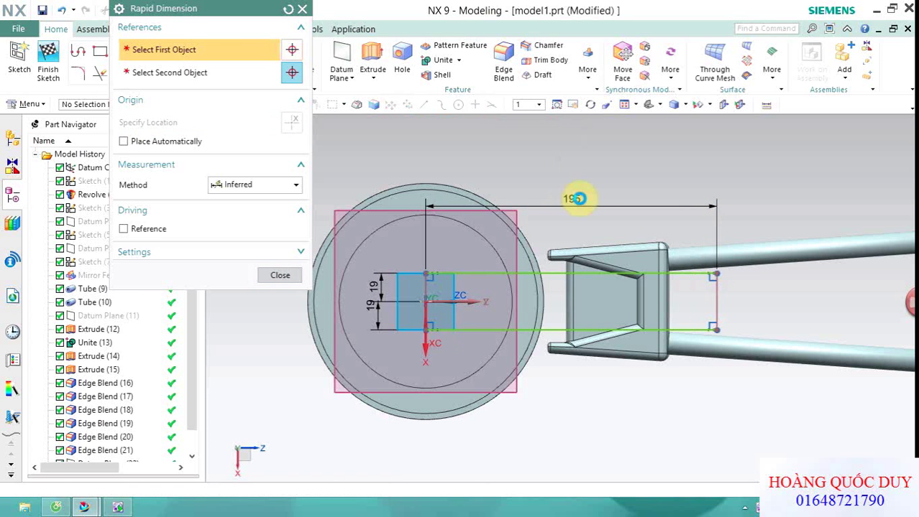
pyautogui.press('Escape')
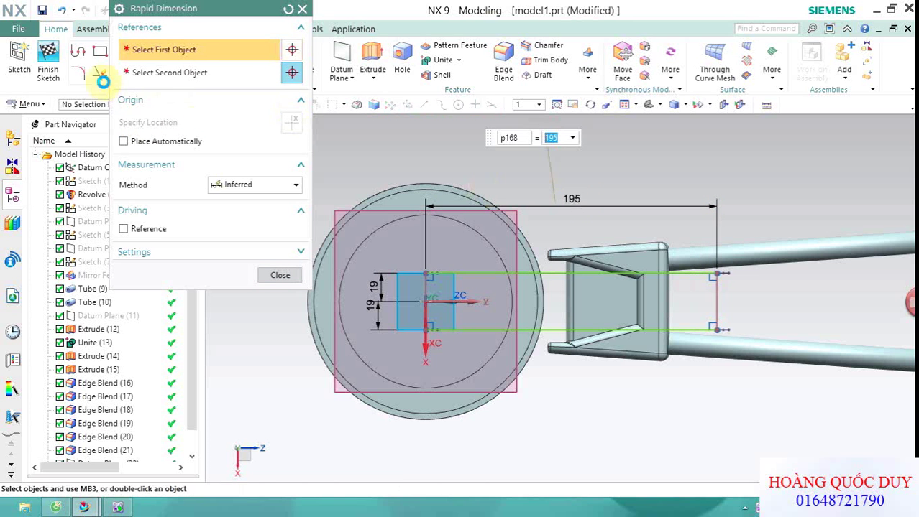
pyautogui.click(77, 73)
pyautogui.scroll(2, 663, 268)
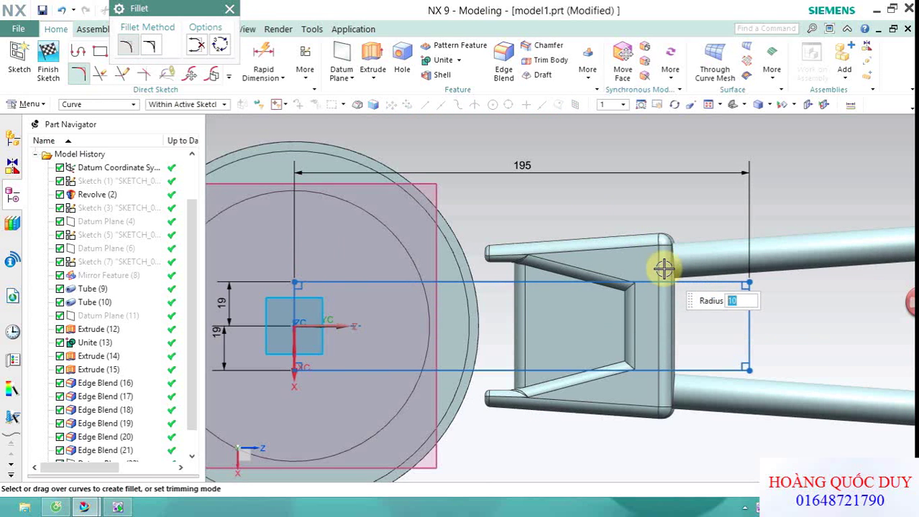
# Round the rectangle's two right-hand corners with R10 fillets.
pyautogui.scroll(2, 771, 311)
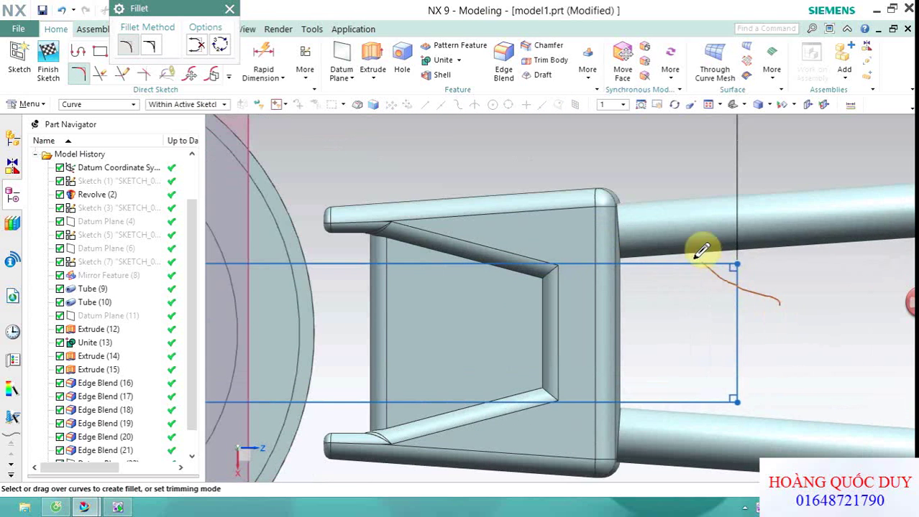
pyautogui.moveTo(696, 412); pyautogui.dragTo(701, 406)
pyautogui.scroll(-6, 712, 381)
pyautogui.scroll(2, 557, 348)
pyautogui.scroll(-3, 426, 261)
pyautogui.scroll(2, 399, 356)
pyautogui.click(52, 74)
# Draw an R65 half-circle arc centred on the sketch origin at the ear cup.
pyautogui.click(144, 53)
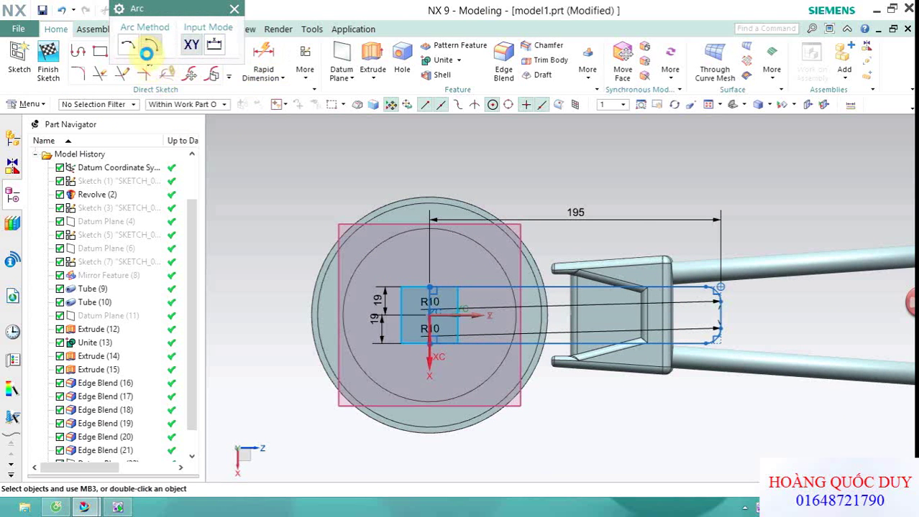
pyautogui.scroll(2, 431, 316)
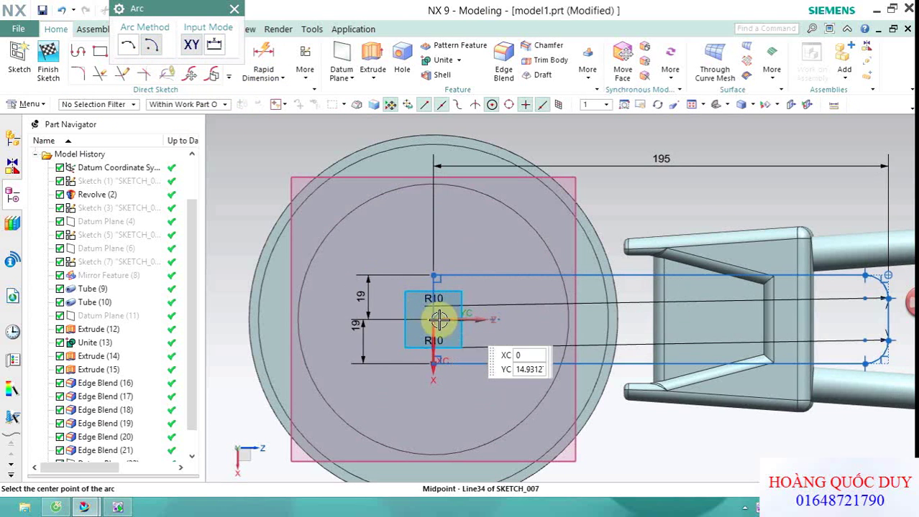
pyautogui.click(432, 319)
pyautogui.scroll(-3, 451, 236)
pyautogui.scroll(1, 435, 166)
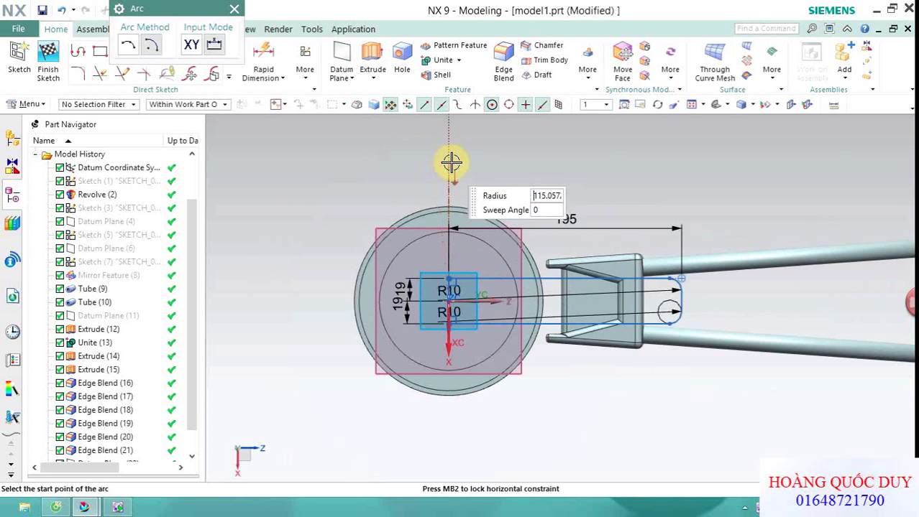
pyautogui.click(465, 158)
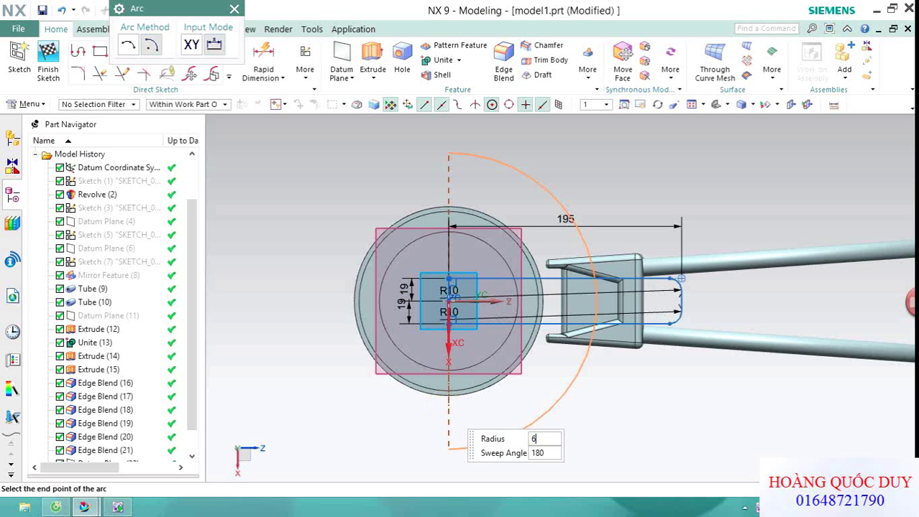
pyautogui.scroll(-2, 421, 329)
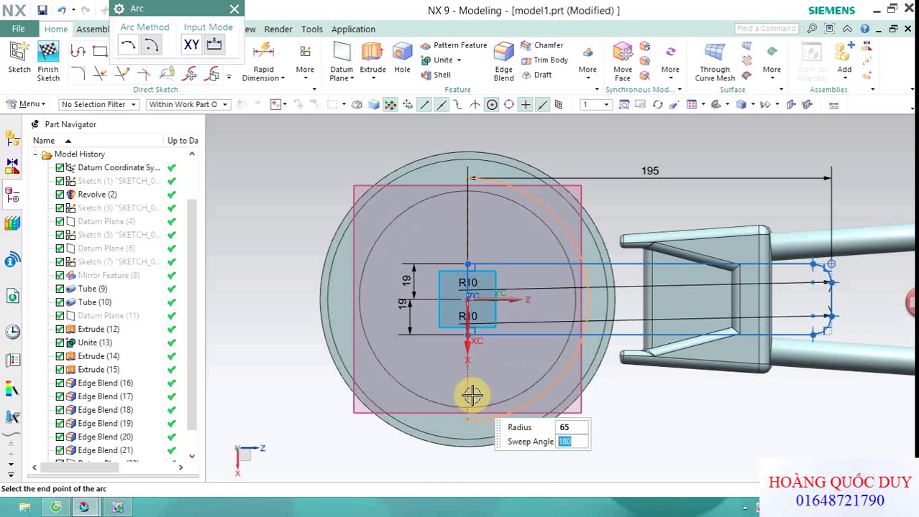
pyautogui.click(470, 396)
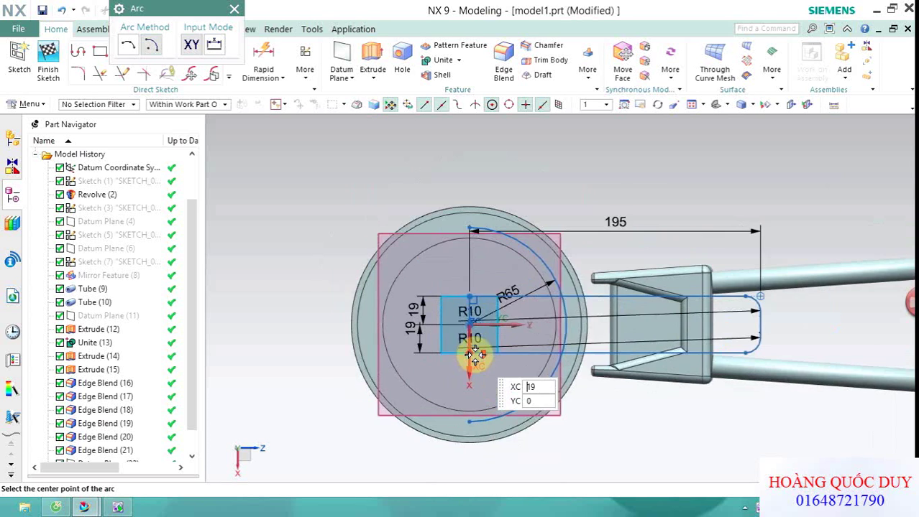
pyautogui.scroll(-2, 475, 349)
pyautogui.scroll(3, 474, 349)
pyautogui.scroll(-2, 463, 316)
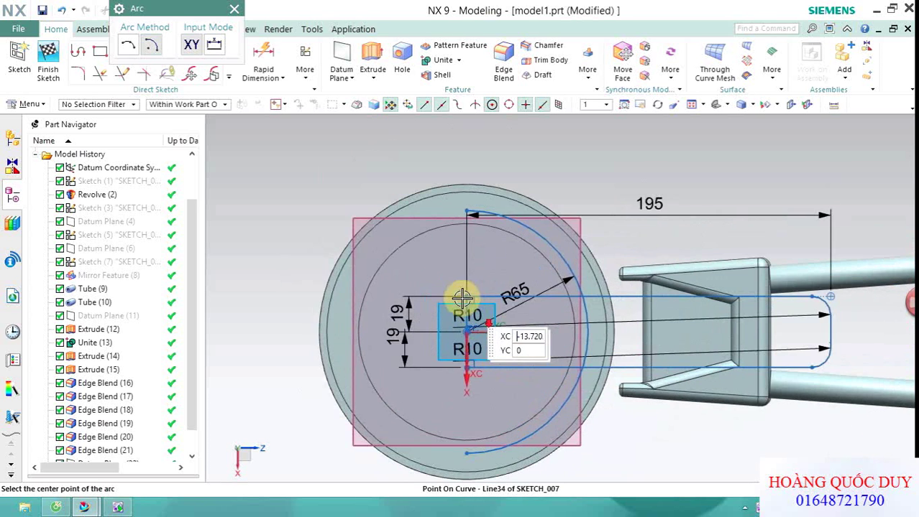
pyautogui.press('Escape')
pyautogui.click(105, 75)
pyautogui.scroll(-2, 472, 327)
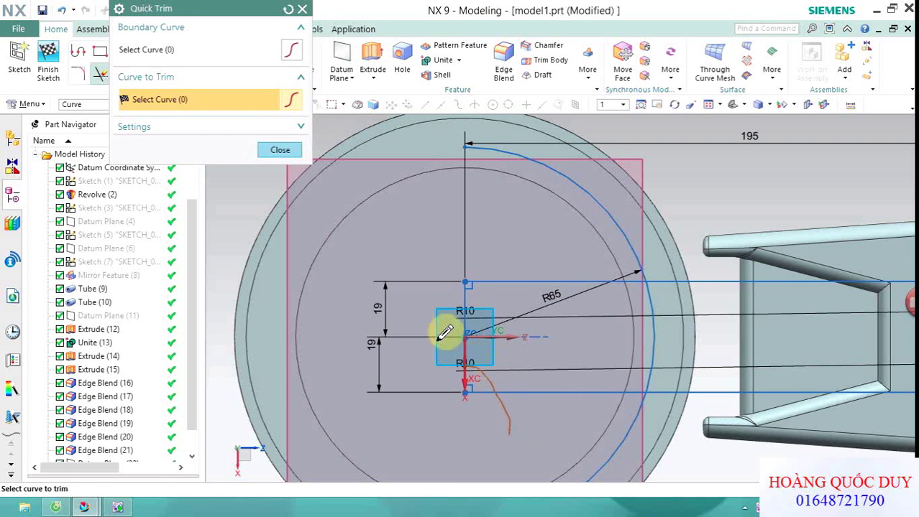
# Finish trimming the arc, then round both arc-to-rectangle-edge joins with R7 fillets.
pyautogui.scroll(2, 528, 266)
pyautogui.scroll(-2, 589, 299)
pyautogui.click(274, 149)
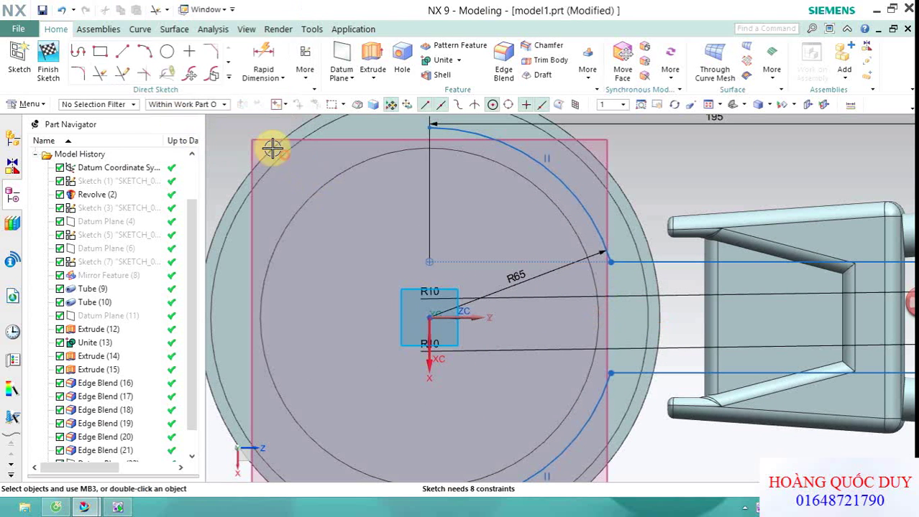
pyautogui.click(81, 75)
pyautogui.scroll(-1, 666, 243)
pyautogui.scroll(-2, 666, 243)
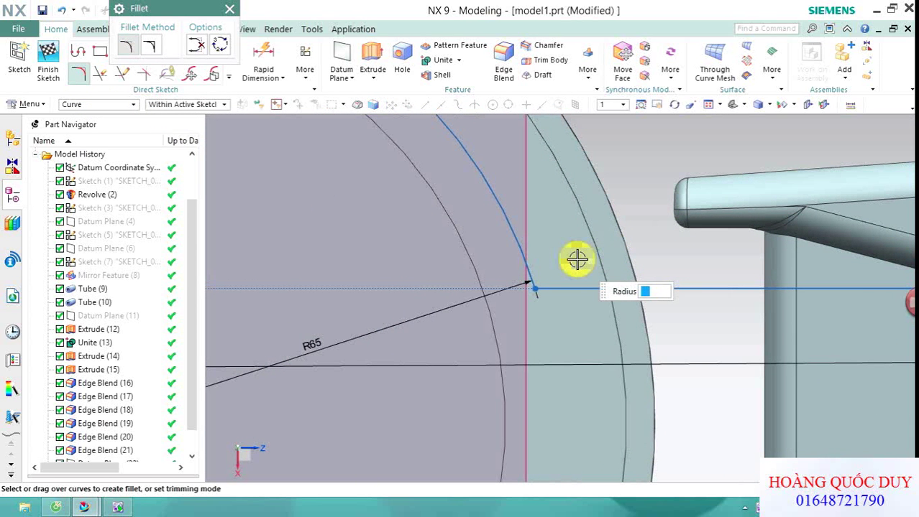
pyautogui.scroll(-2, 547, 272)
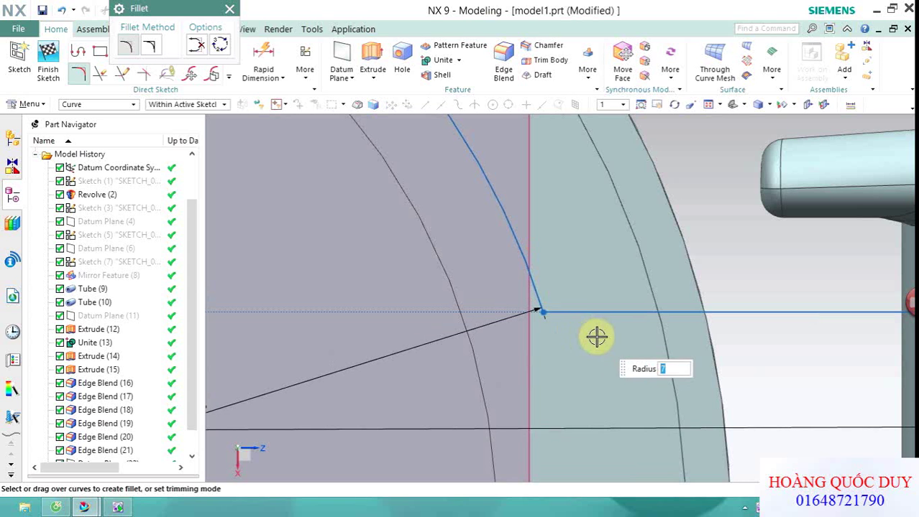
pyautogui.moveTo(594, 331); pyautogui.dragTo(496, 277)
pyautogui.scroll(3, 524, 406)
pyautogui.scroll(-3, 492, 402)
pyautogui.moveTo(493, 403); pyautogui.dragTo(588, 314)
pyautogui.scroll(3, 597, 288)
pyautogui.scroll(2, 503, 237)
pyautogui.scroll(-1, 496, 209)
pyautogui.scroll(-1, 486, 184)
# Draw short lines from the arc's top and lower ends to the ear cup circle.
pyautogui.click(121, 50)
pyautogui.scroll(-3, 466, 170)
pyautogui.click(485, 117)
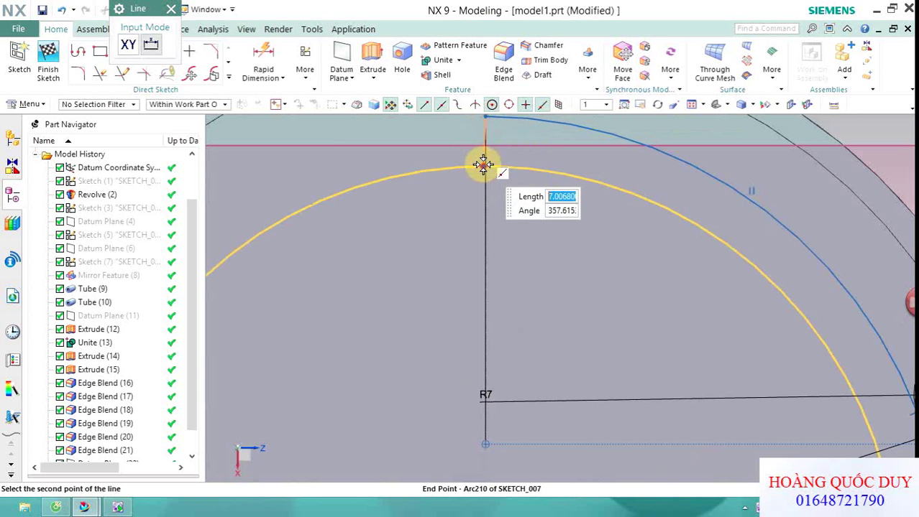
pyautogui.click(492, 150)
pyautogui.scroll(4, 508, 293)
pyautogui.scroll(-1, 486, 396)
pyautogui.scroll(1, 549, 331)
pyautogui.scroll(-1, 533, 401)
pyautogui.click(528, 425)
pyautogui.click(527, 404)
pyautogui.click(579, 373)
pyautogui.scroll(3, 567, 338)
pyautogui.scroll(-3, 570, 205)
pyautogui.scroll(-2, 560, 205)
pyautogui.scroll(5, 558, 215)
pyautogui.scroll(-2, 557, 230)
# Fillet the corner where the lower line meets the arc with an R5 round.
pyautogui.click(79, 73)
pyautogui.scroll(-5, 562, 185)
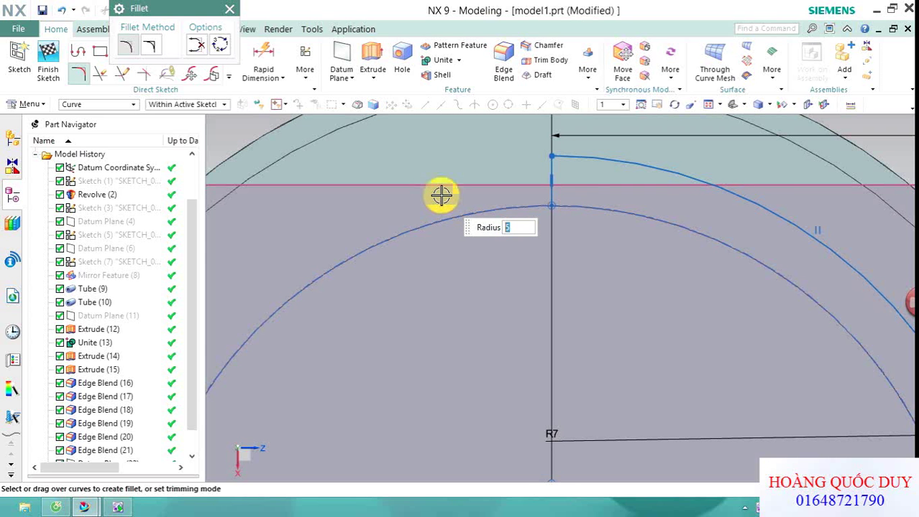
pyautogui.scroll(-5, 583, 154)
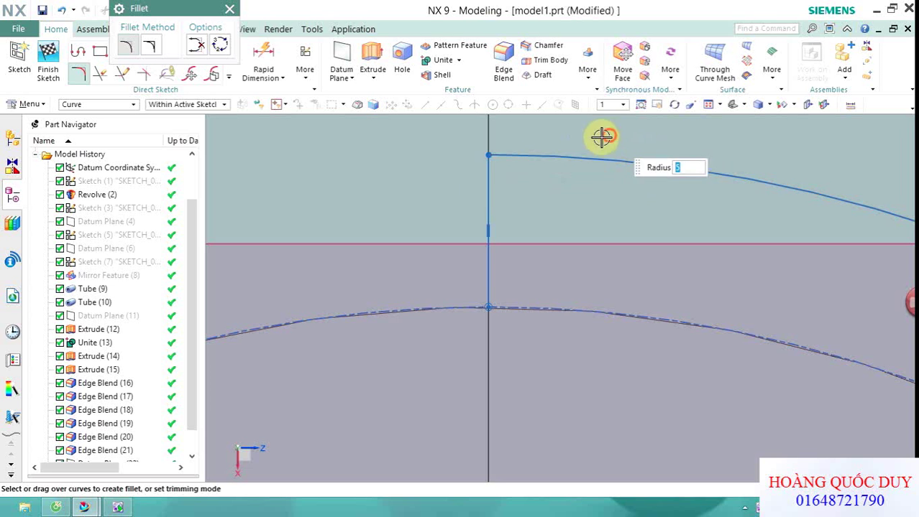
pyautogui.scroll(5, 431, 166)
pyautogui.scroll(2, 456, 259)
pyautogui.scroll(-5, 517, 356)
pyautogui.scroll(-4, 519, 361)
pyautogui.moveTo(531, 341); pyautogui.dragTo(443, 318)
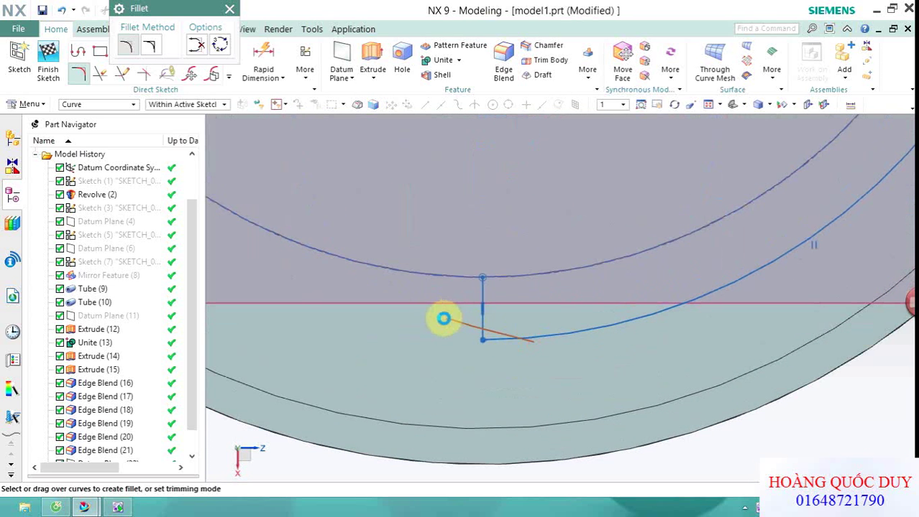
pyautogui.scroll(3, 420, 318)
pyautogui.scroll(-2, 422, 316)
pyautogui.scroll(-3, 427, 310)
pyautogui.scroll(3, 455, 201)
pyautogui.scroll(-4, 461, 178)
pyautogui.scroll(2, 558, 187)
pyautogui.scroll(2, 492, 214)
pyautogui.scroll(-2, 492, 214)
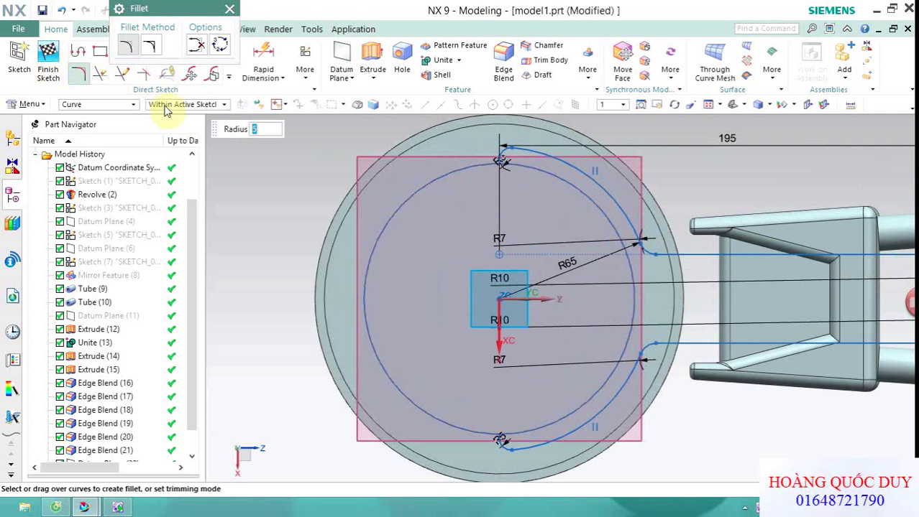
# Finish Sketch (23) and orbit around the ear cup to inspect the new outline.
pyautogui.click(49, 59)
pyautogui.scroll(2, 492, 201)
pyautogui.moveTo(451, 210); pyautogui.dragTo(493, 221, button='middle')
pyautogui.moveTo(535, 188); pyautogui.dragTo(544, 123, button='middle')
pyautogui.scroll(-5, 540, 173)
pyautogui.moveTo(537, 180); pyautogui.dragTo(489, 247, button='middle')
pyautogui.scroll(-1, 490, 247)
pyautogui.scroll(-1, 490, 231)
pyautogui.scroll(3, 494, 216)
# Reopen Sketch (23) and draw a short horizontal line outward from the ear cup's edge, entering 355.
pyautogui.doubleClick(589, 254)
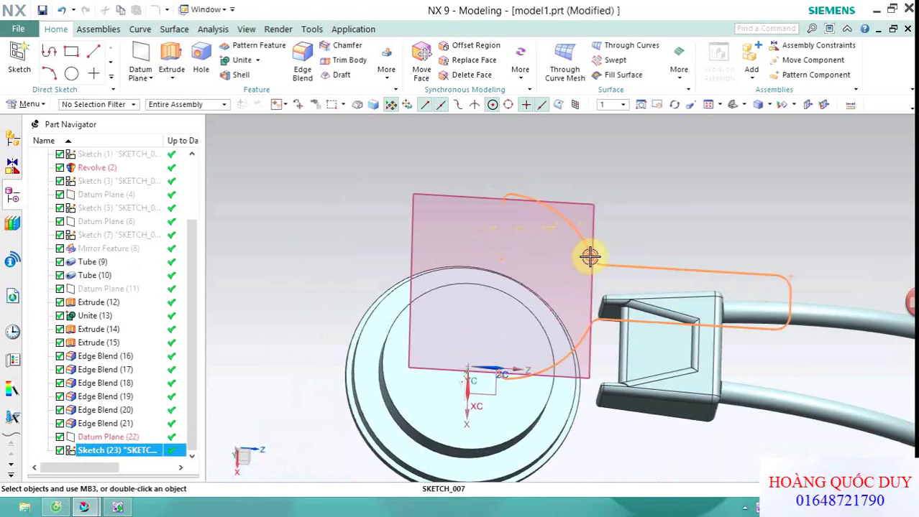
pyautogui.scroll(-2, 475, 441)
pyautogui.scroll(-2, 459, 416)
pyautogui.scroll(-2, 433, 404)
pyautogui.scroll(-3, 469, 386)
pyautogui.scroll(-1, 453, 387)
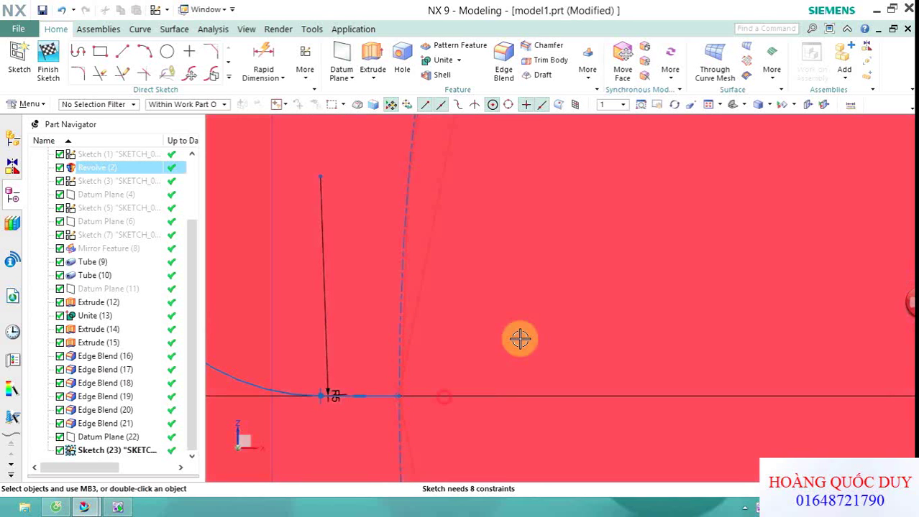
pyautogui.scroll(1, 496, 338)
pyautogui.scroll(1, 521, 316)
pyautogui.scroll(1, 550, 322)
pyautogui.scroll(3, 559, 320)
pyautogui.scroll(-3, 546, 301)
pyautogui.scroll(-2, 489, 324)
pyautogui.scroll(-2, 436, 356)
pyautogui.click(123, 56)
pyautogui.scroll(-2, 457, 323)
pyautogui.scroll(-1, 468, 369)
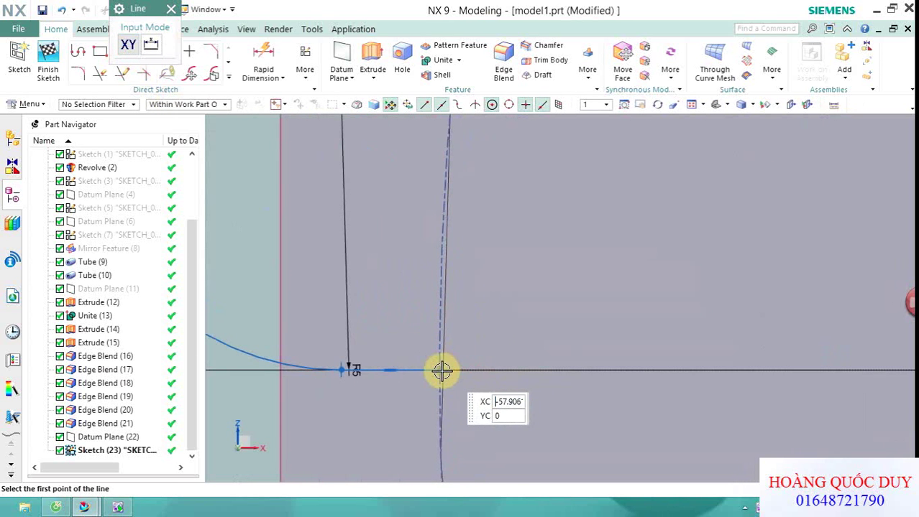
pyautogui.click(439, 370)
pyautogui.write('2')
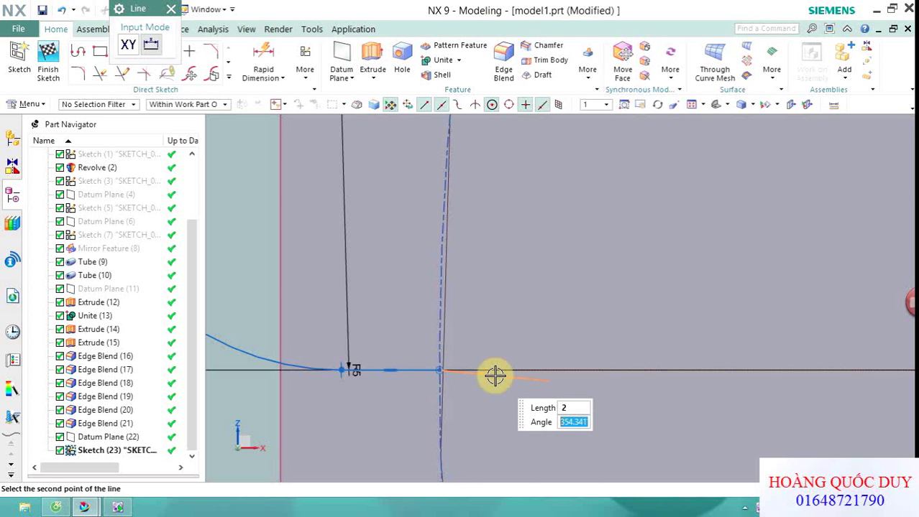
pyautogui.write('355')
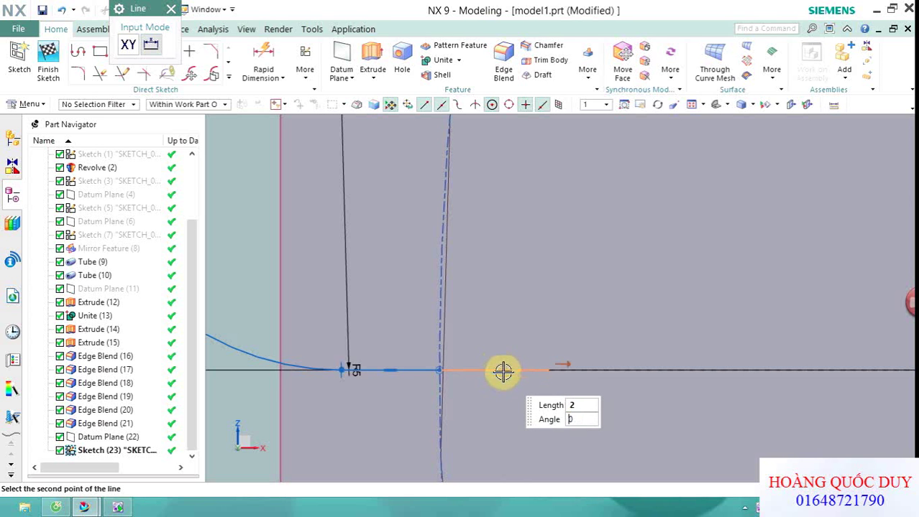
pyautogui.click(502, 373)
pyautogui.scroll(2, 468, 350)
pyautogui.scroll(2, 582, 348)
pyautogui.scroll(-3, 730, 335)
pyautogui.scroll(-5, 721, 386)
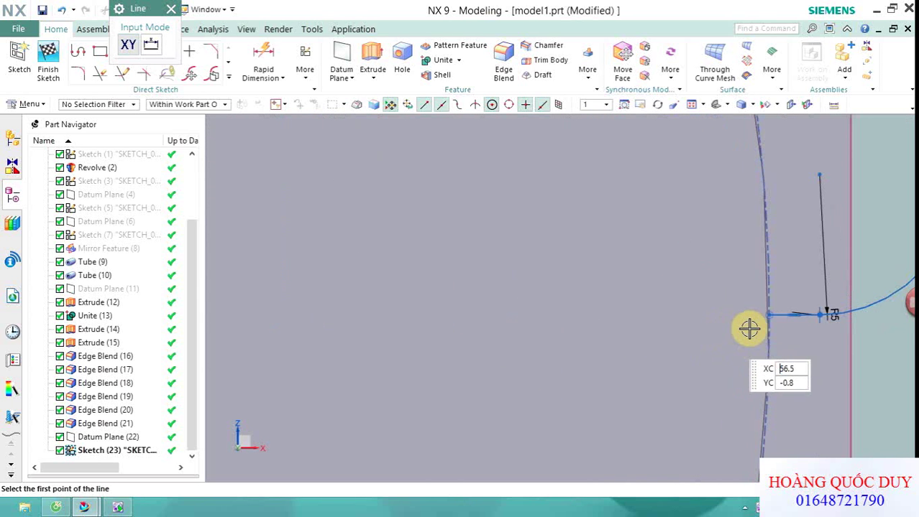
# Draw a 2 mm horizontal line running left at 180° from the R5 arc's end point.
pyautogui.click(768, 317)
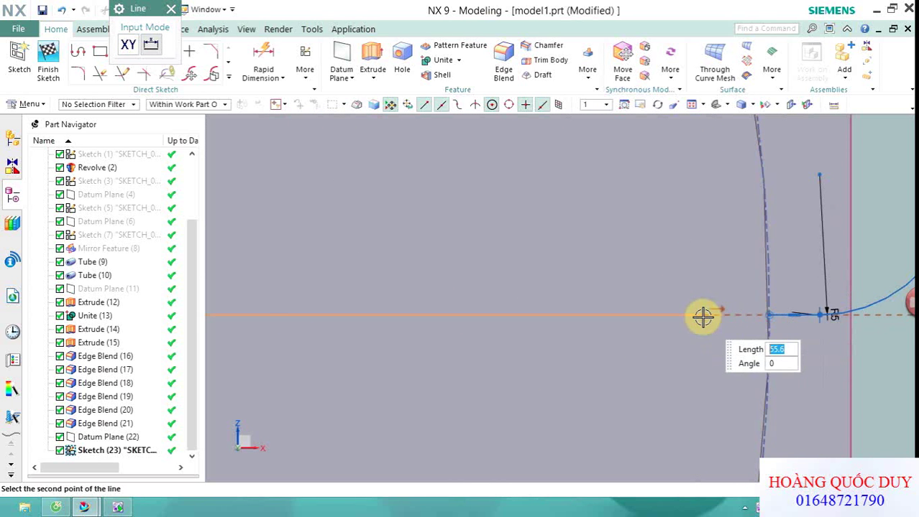
pyautogui.scroll(2, 695, 324)
pyautogui.click(695, 324)
pyautogui.scroll(-1, 681, 310)
pyautogui.press('Escape')
pyautogui.press('l')
pyautogui.scroll(-2, 809, 322)
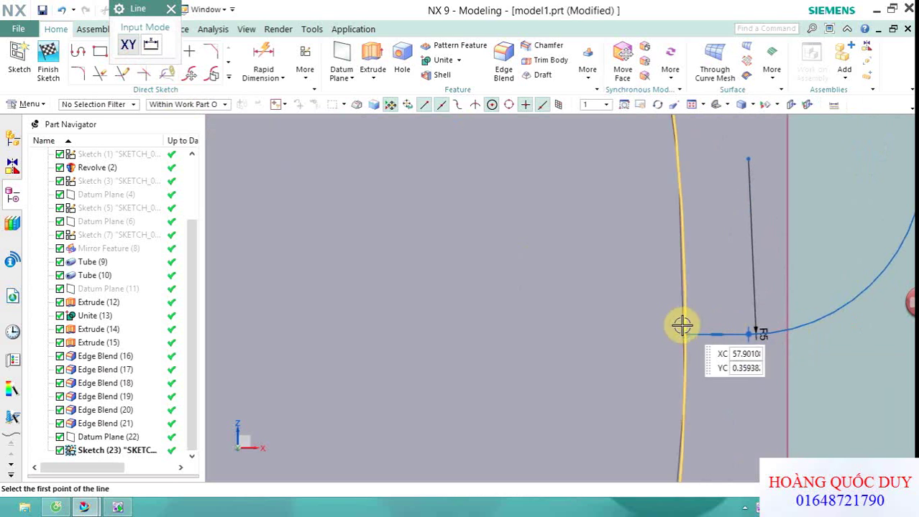
pyautogui.click(683, 334)
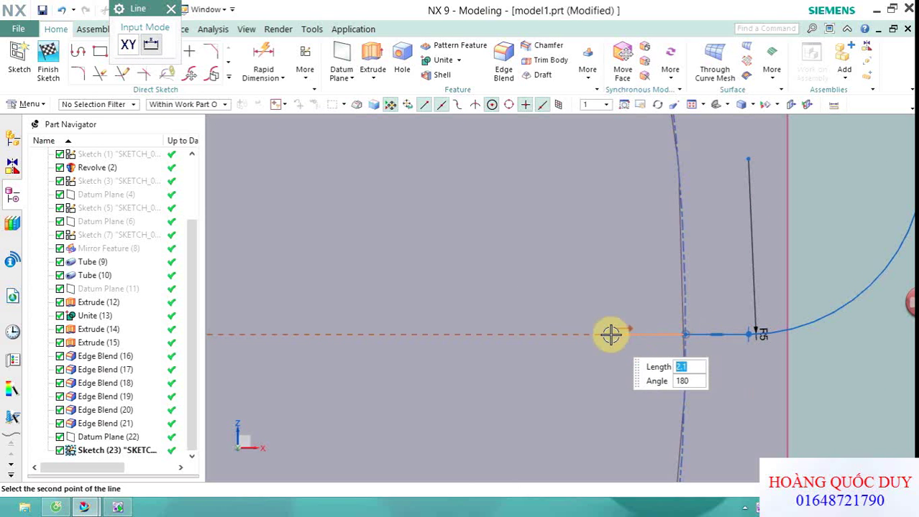
pyautogui.write('2')
pyautogui.click(609, 335)
pyautogui.press('Escape')
pyautogui.scroll(1, 609, 332)
pyautogui.scroll(2, 486, 275)
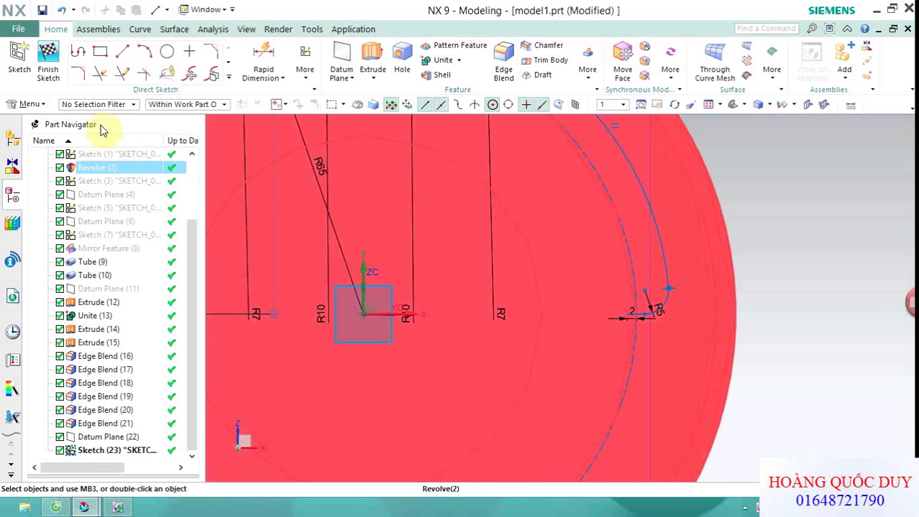
# Finish the ear cup sketch with Ctrl+Q and orbit to an oblique view.
pyautogui.hotkey('ctrl', 'q')
pyautogui.moveTo(701, 289)
pyautogui.mouseDown(button='middle')
pyautogui.moveTo(673, 310)
pyautogui.moveTo(676, 258)
pyautogui.moveTo(714, 281)
pyautogui.moveTo(818, 226)
pyautogui.moveTo(816, 238)
pyautogui.moveTo(467, 254)
pyautogui.moveTo(443, 199)
pyautogui.mouseUp(button='middle')
pyautogui.scroll(-3, 424, 216)
pyautogui.scroll(3, 308, 235)
# Create Sketch (24) on the datum plane at the ear cup's centre.
pyautogui.click(18, 75)
pyautogui.scroll(2, 498, 267)
pyautogui.scroll(2, 488, 262)
pyautogui.scroll(2, 668, 367)
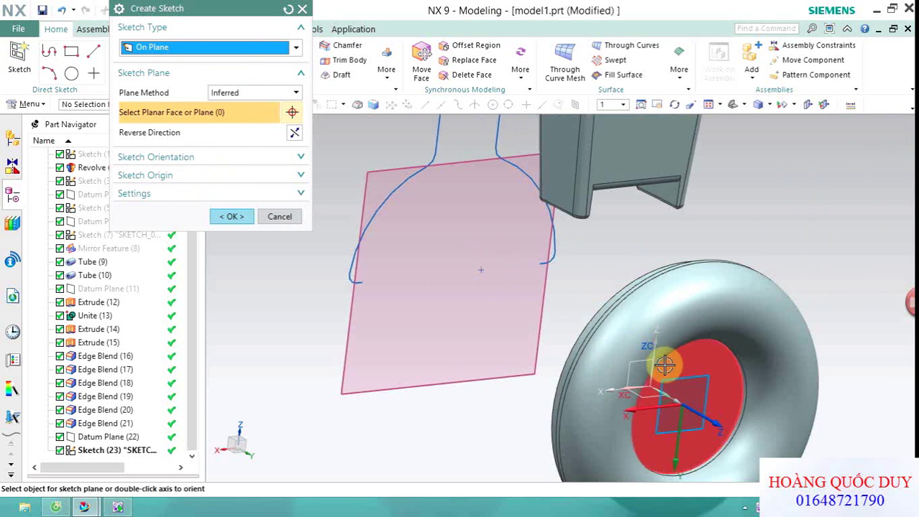
pyautogui.click(662, 366)
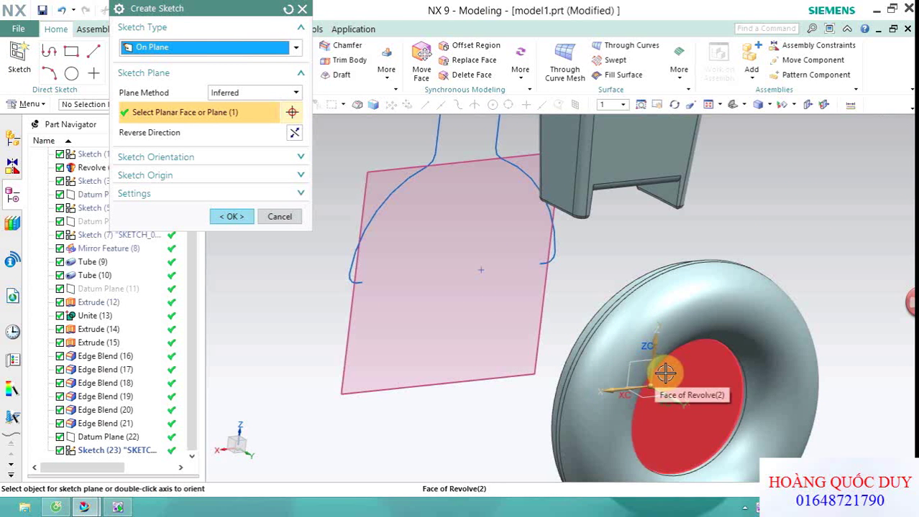
pyautogui.moveTo(555, 317)
pyautogui.mouseDown(button='middle')
pyautogui.moveTo(554, 324)
pyautogui.moveTo(499, 326)
pyautogui.mouseUp(button='middle')
pyautogui.click(232, 217)
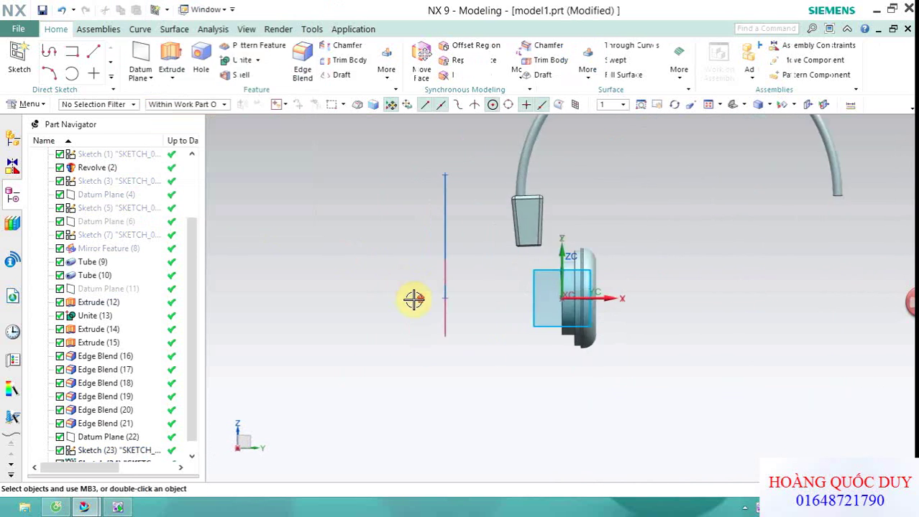
# Draw a three-point arc above the connector block and snap its end onto the headband tube.
pyautogui.click(148, 54)
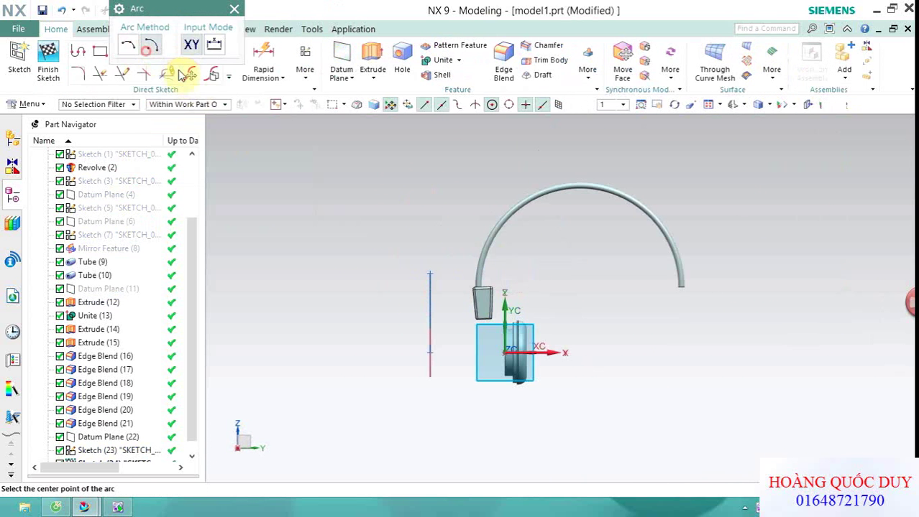
pyautogui.click(133, 52)
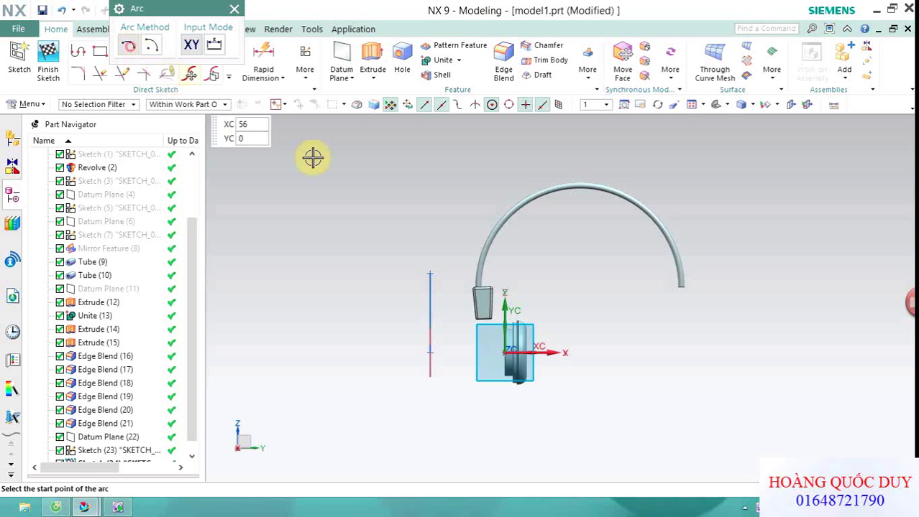
pyautogui.scroll(3, 424, 284)
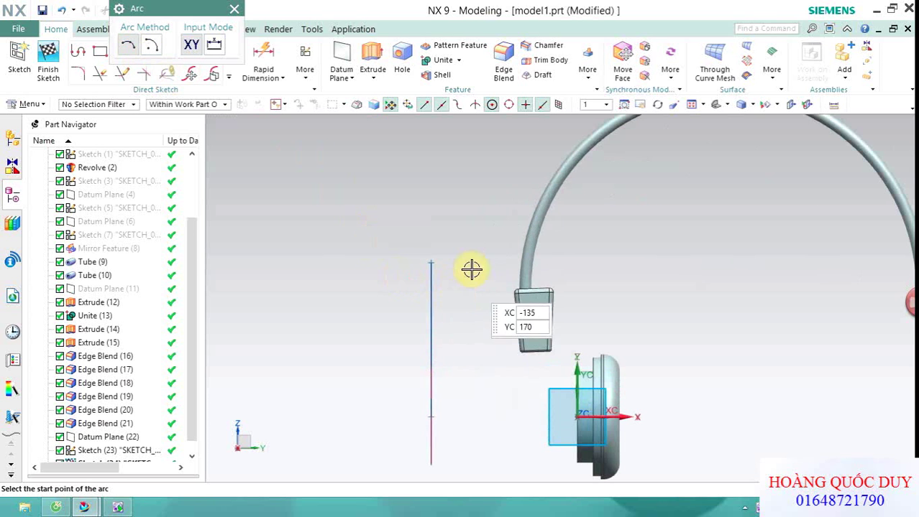
pyautogui.click(480, 200)
pyautogui.click(504, 261)
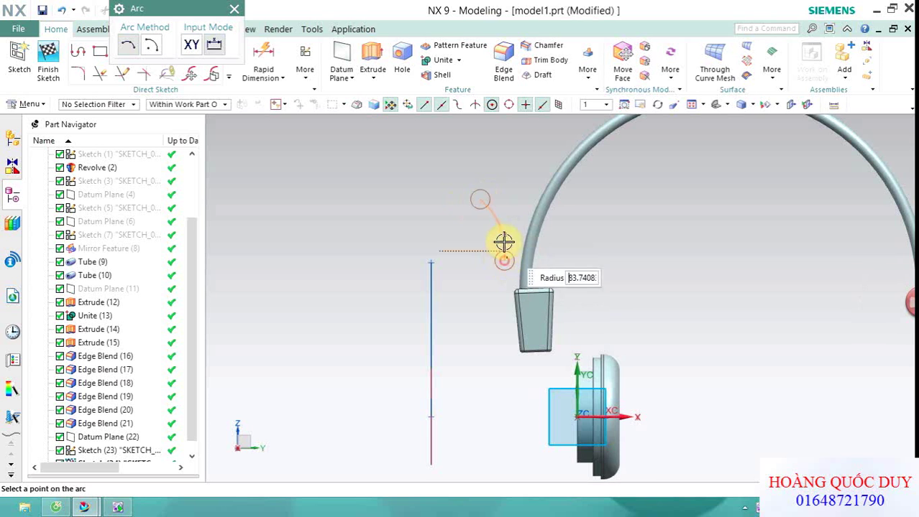
pyautogui.click(503, 225)
pyautogui.scroll(2, 474, 242)
pyautogui.press('Escape')
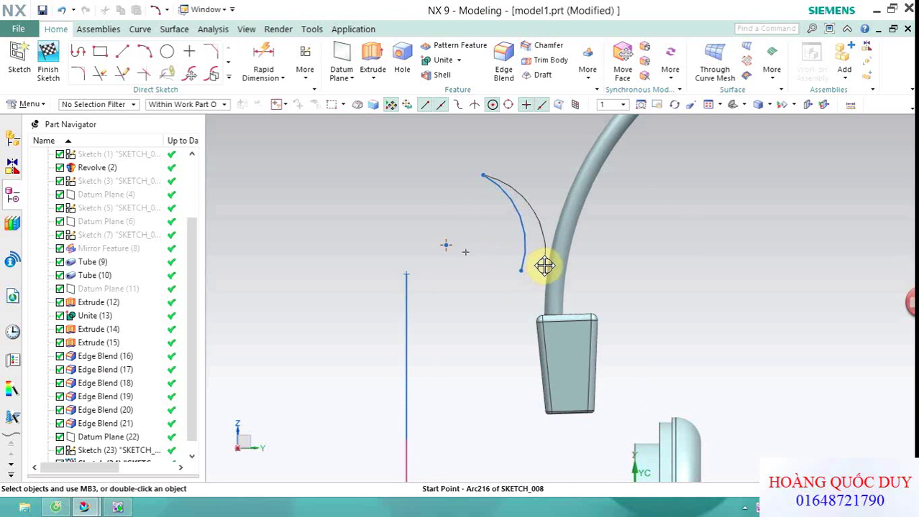
pyautogui.moveTo(556, 250); pyautogui.dragTo(556, 252)
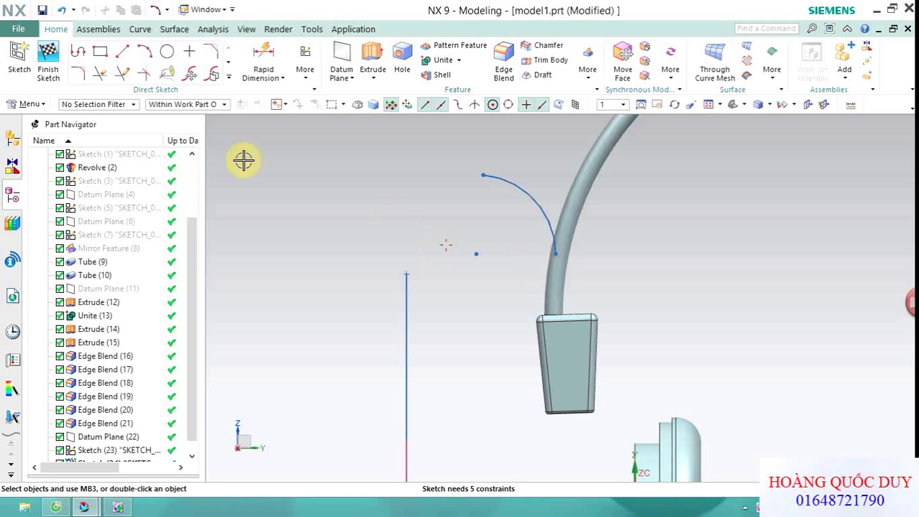
# Draw a second arc sweeping down from the headband toward the ear cup.
pyautogui.click(146, 52)
pyautogui.scroll(-2, 460, 179)
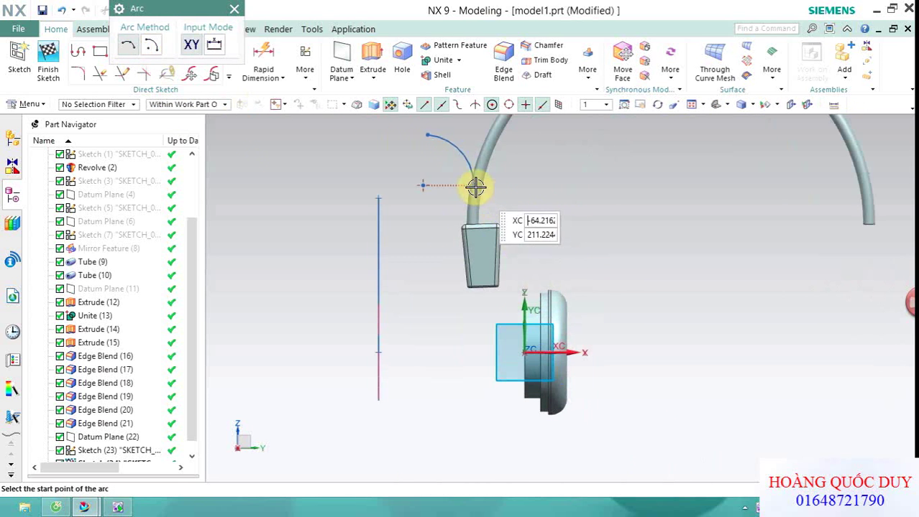
pyautogui.click(528, 347)
pyautogui.click(502, 295)
pyautogui.scroll(3, 430, 185)
pyautogui.press('Escape')
# Choose Radial Dimension from the Rapid Dimension dropdown.
pyautogui.click(282, 79)
pyautogui.click(267, 124)
pyautogui.scroll(2, 518, 214)
pyautogui.scroll(3, 514, 218)
# Dimension the upper arc with a radius of 60.
pyautogui.click(503, 220)
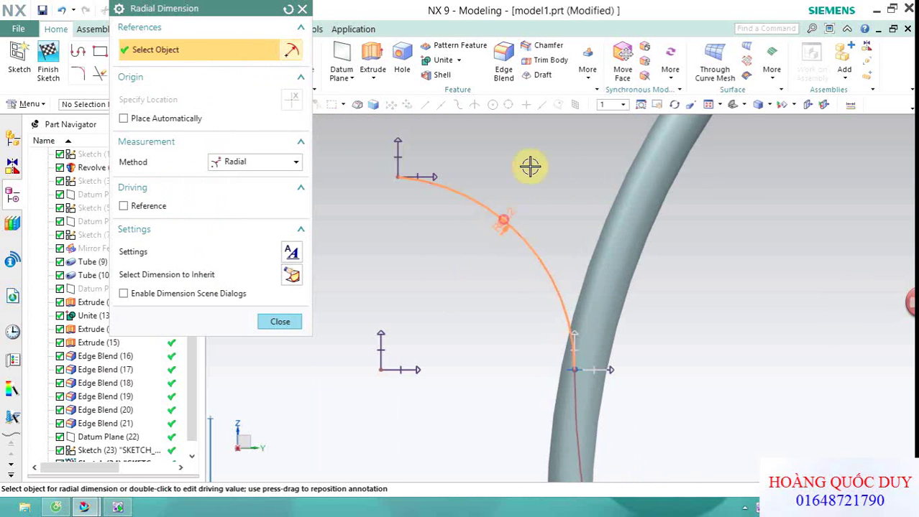
pyautogui.click(544, 156)
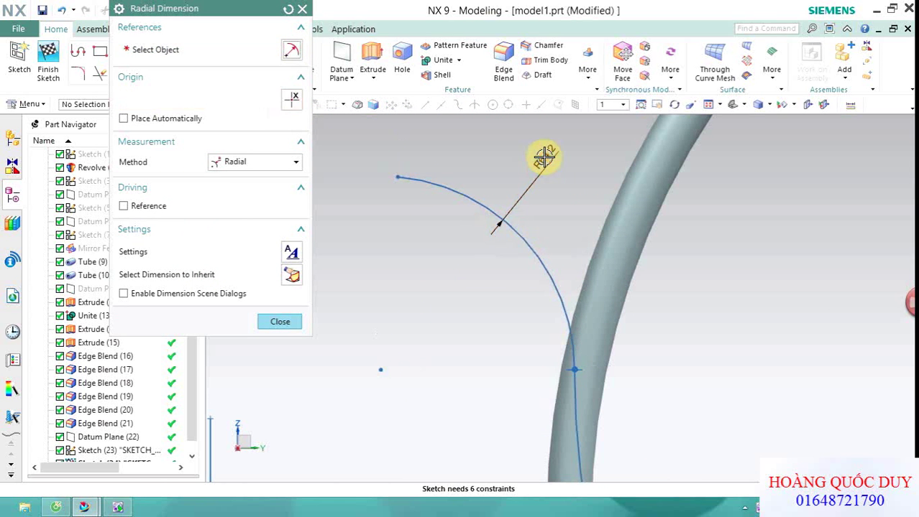
pyautogui.write('60')
pyautogui.press('Return')
pyautogui.scroll(1, 563, 385)
# Give the long arc toward the ear cup a radius of 255, then exit dimensioning.
pyautogui.click(573, 357)
pyautogui.scroll(-1, 498, 406)
pyautogui.scroll(1, 508, 403)
pyautogui.scroll(-1, 502, 410)
pyautogui.scroll(1, 516, 385)
pyautogui.scroll(1, 517, 435)
pyautogui.click(516, 436)
pyautogui.write('28')
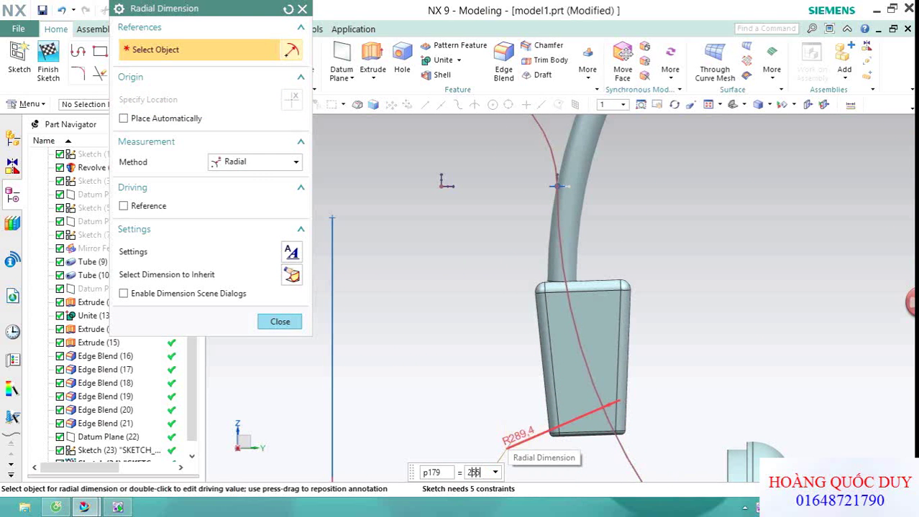
pyautogui.write('5')
pyautogui.press('Return')
pyautogui.scroll(-1, 543, 335)
pyautogui.scroll(-1, 560, 272)
pyautogui.scroll(-1, 496, 331)
pyautogui.press('Escape')
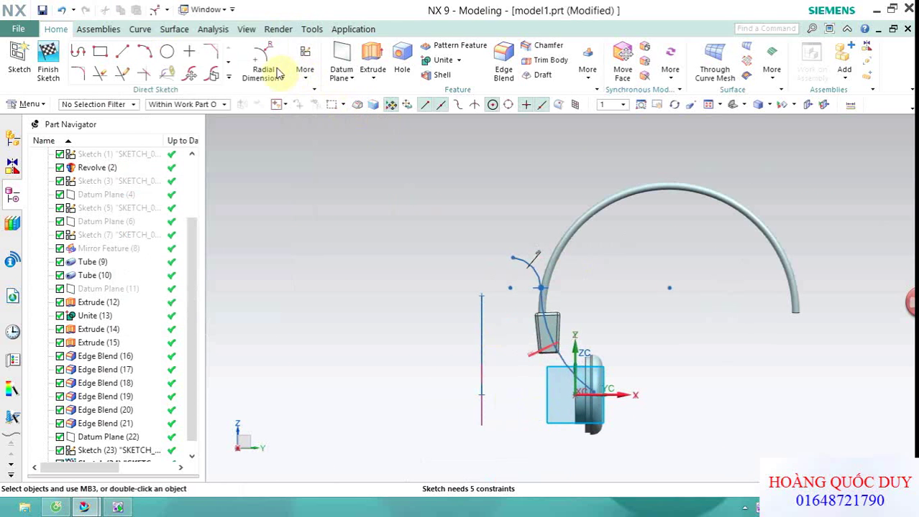
# Switch to general-purpose Rapid Dimension and reframe the view to show the block and tube.
pyautogui.click(278, 79)
pyautogui.click(269, 92)
pyautogui.scroll(3, 572, 360)
pyautogui.scroll(-2, 589, 317)
pyautogui.scroll(1, 579, 253)
pyautogui.scroll(3, 609, 404)
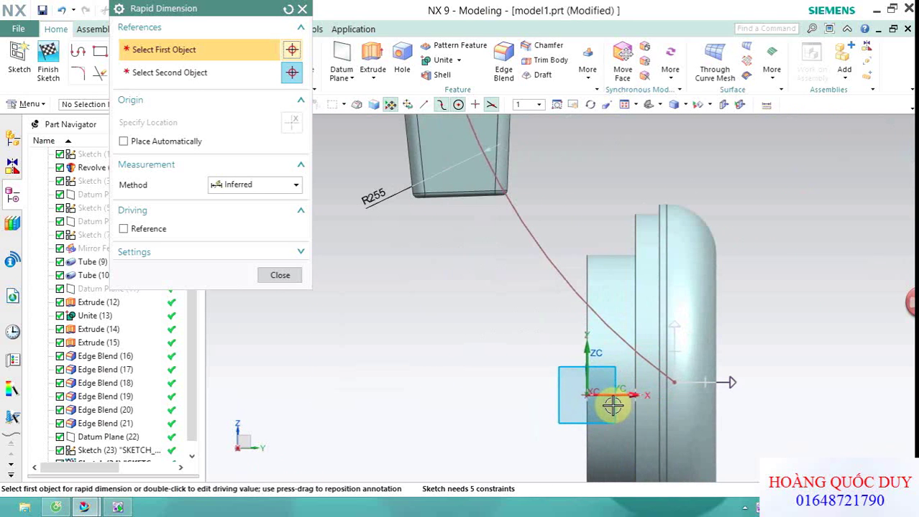
pyautogui.scroll(-2, 618, 383)
pyautogui.moveTo(583, 262); pyautogui.dragTo(555, 165, button='middle')
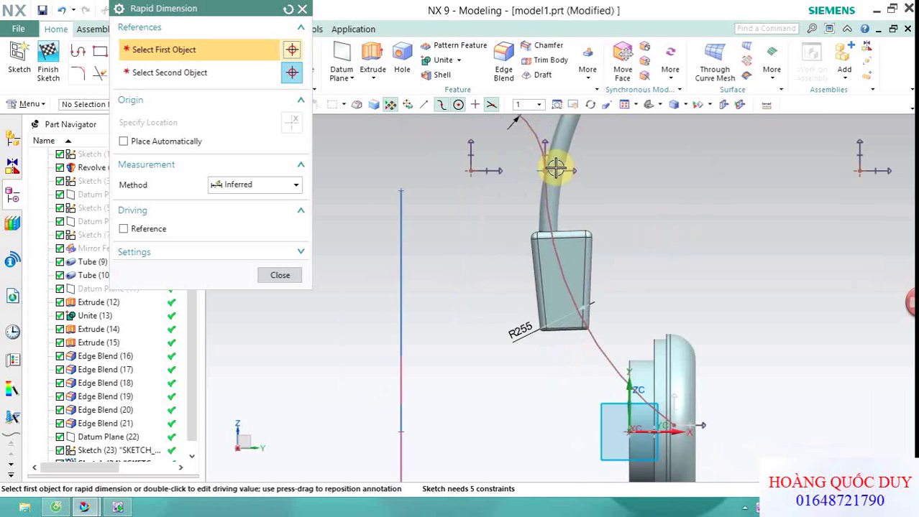
pyautogui.scroll(-2, 578, 188)
# Add a 75 horizontal distance dimension from the arc end on the tube.
pyautogui.click(606, 319)
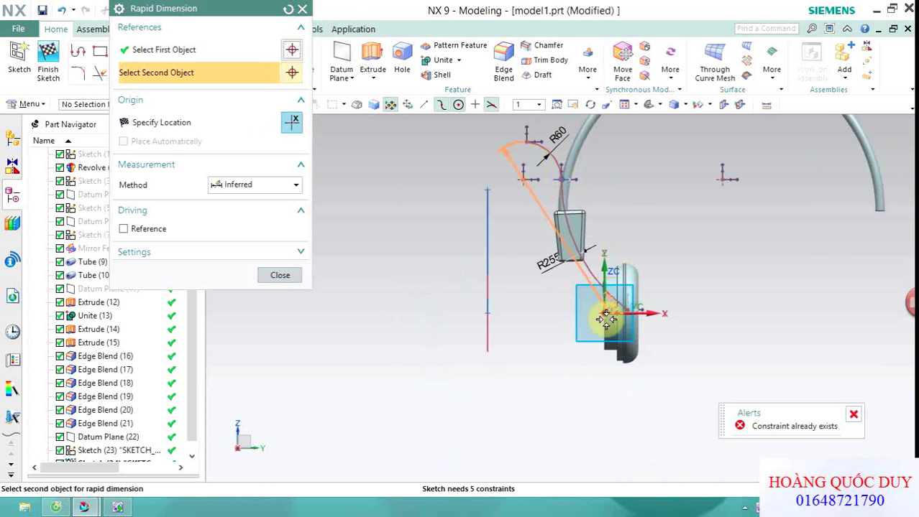
pyautogui.click(589, 177)
pyautogui.scroll(2, 591, 172)
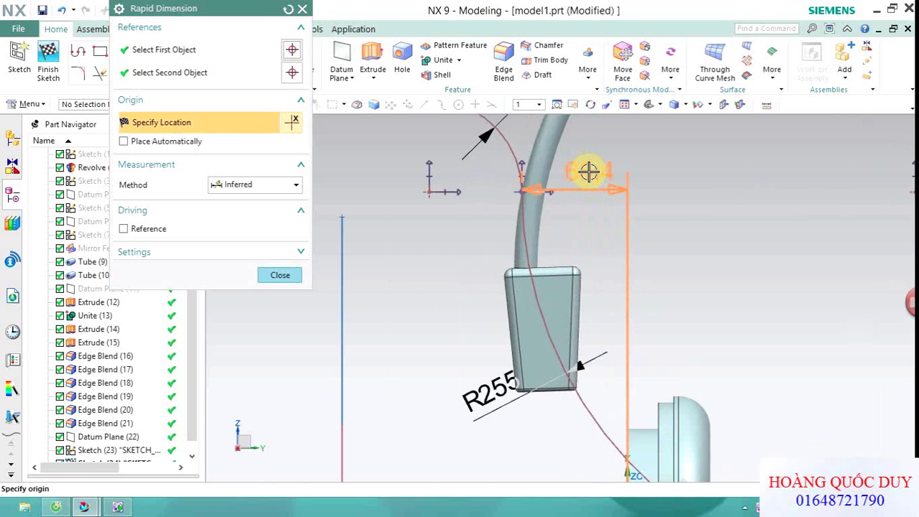
pyautogui.click(588, 182)
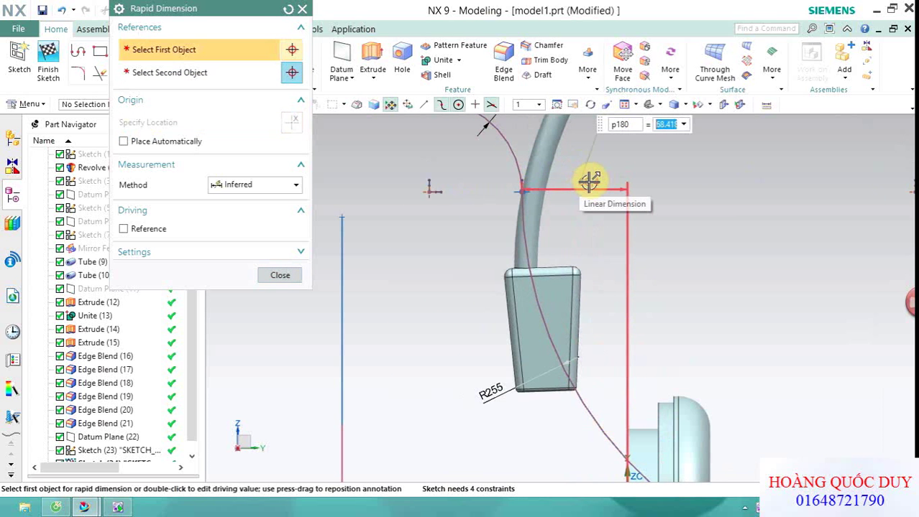
pyautogui.write('5')
pyautogui.press('Return')
# Drag the long arc's lower end onto the ear cup edge.
pyautogui.scroll(-3, 635, 226)
pyautogui.scroll(2, 642, 250)
pyautogui.press('Escape')
pyautogui.scroll(2, 656, 316)
pyautogui.moveTo(629, 363); pyautogui.dragTo(629, 386)
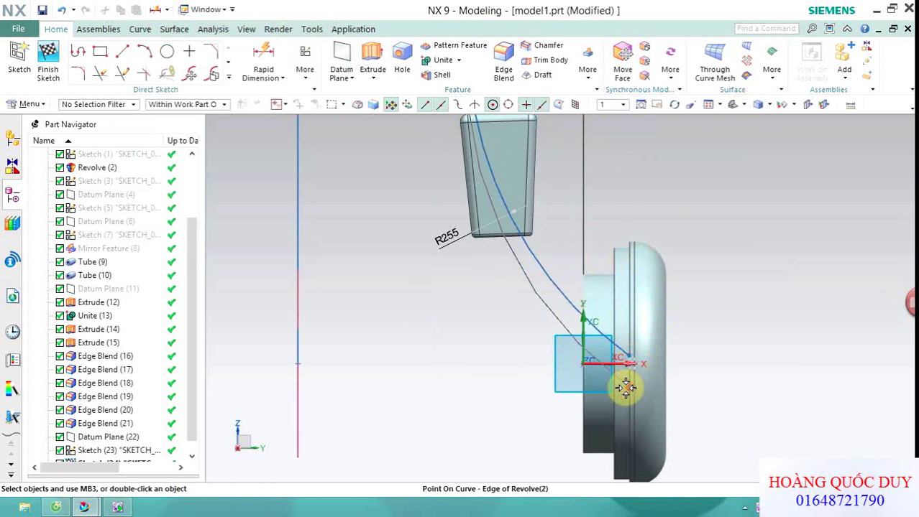
# Dimension the 12.5 vertical offset from the sketch origin to the long arc's lower end.
pyautogui.press('d')
pyautogui.scroll(2, 610, 396)
pyautogui.click(560, 342)
pyautogui.click(634, 378)
pyautogui.scroll(2, 509, 355)
pyautogui.scroll(1, 509, 354)
pyautogui.click(509, 354)
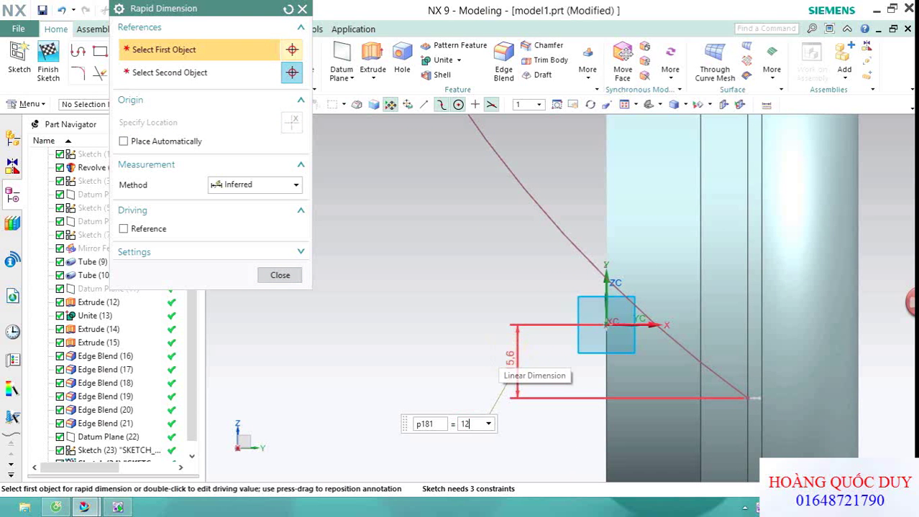
# Add a 96 horizontal distance between the tube arc end and the ear cup edge.
pyautogui.scroll(-3, 652, 308)
pyautogui.scroll(-2, 607, 230)
pyautogui.scroll(2, 592, 194)
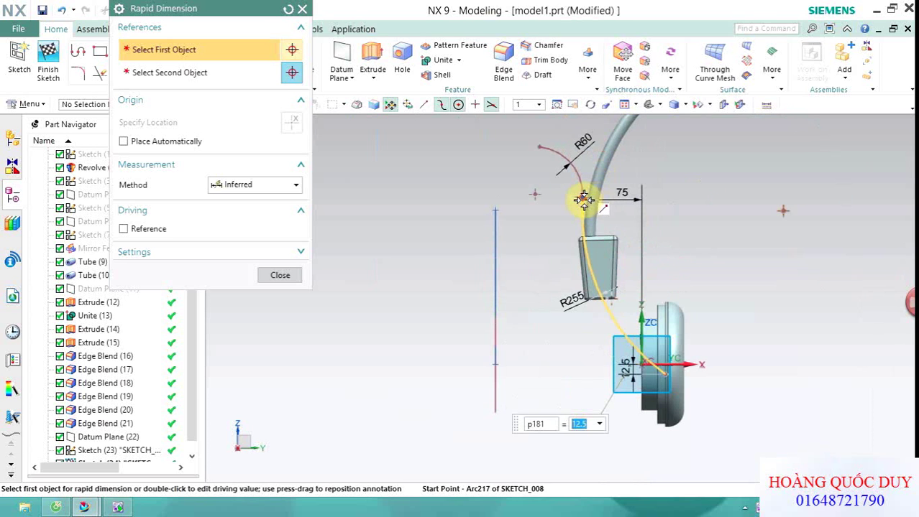
pyautogui.click(666, 370)
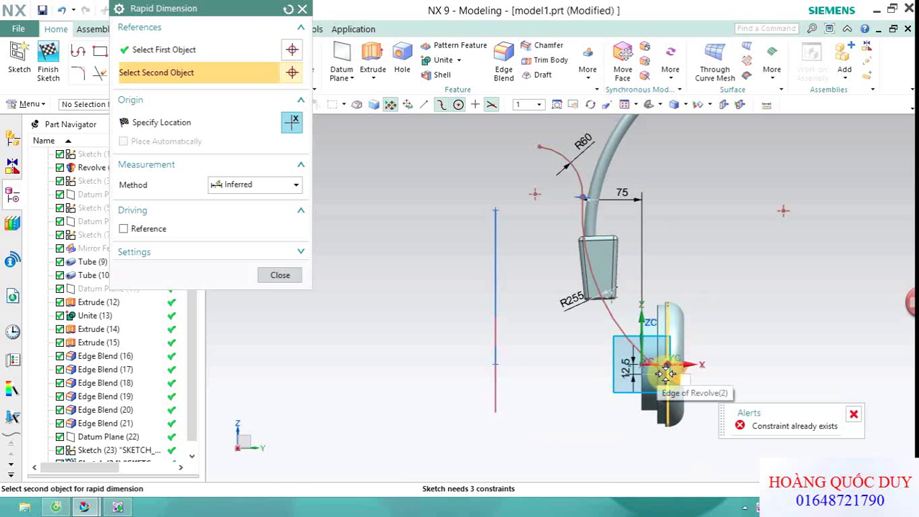
pyautogui.click(606, 377)
pyautogui.scroll(1, 607, 379)
pyautogui.scroll(2, 598, 424)
pyautogui.click(605, 414)
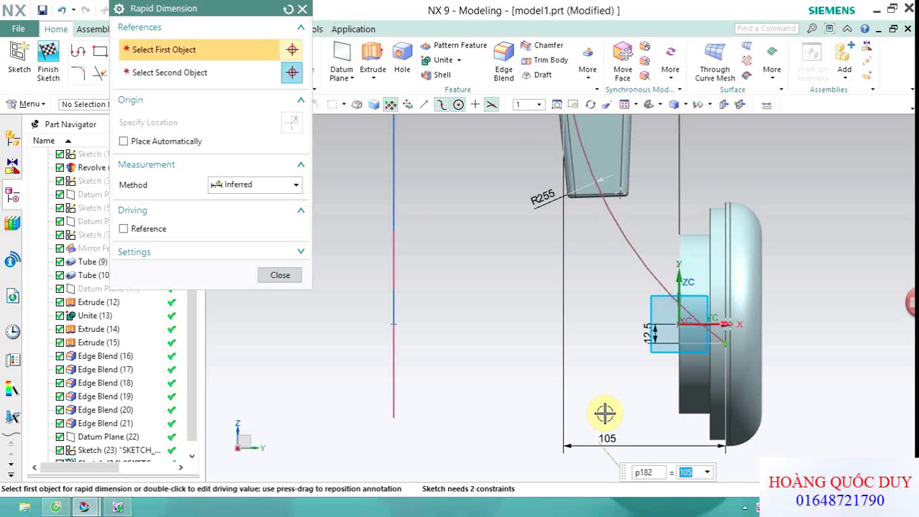
pyautogui.write('96')
pyautogui.press('Return')
# Add the 223.7 vertical height dimension from the tube arc point to the long arc's end.
pyautogui.scroll(-2, 634, 291)
pyautogui.scroll(2, 616, 267)
pyautogui.click(668, 413)
pyautogui.click(686, 435)
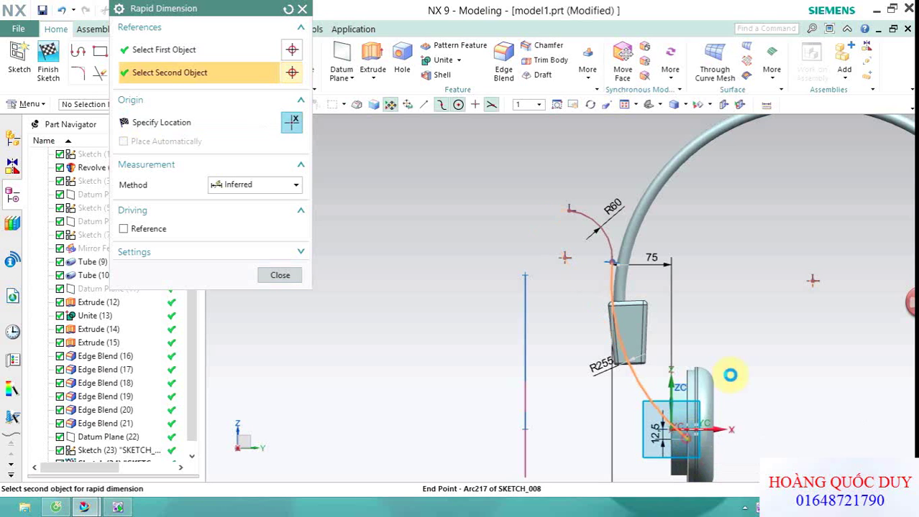
pyautogui.click(747, 350)
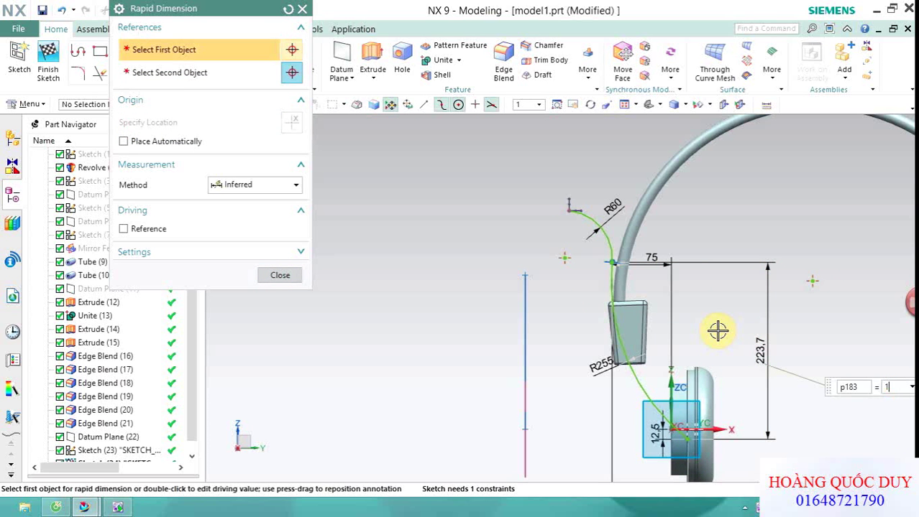
# Change the cable sketch's vertical dimension from 223.7 to 177 and finish dimensioning.
pyautogui.write('7')
pyautogui.press('Return')
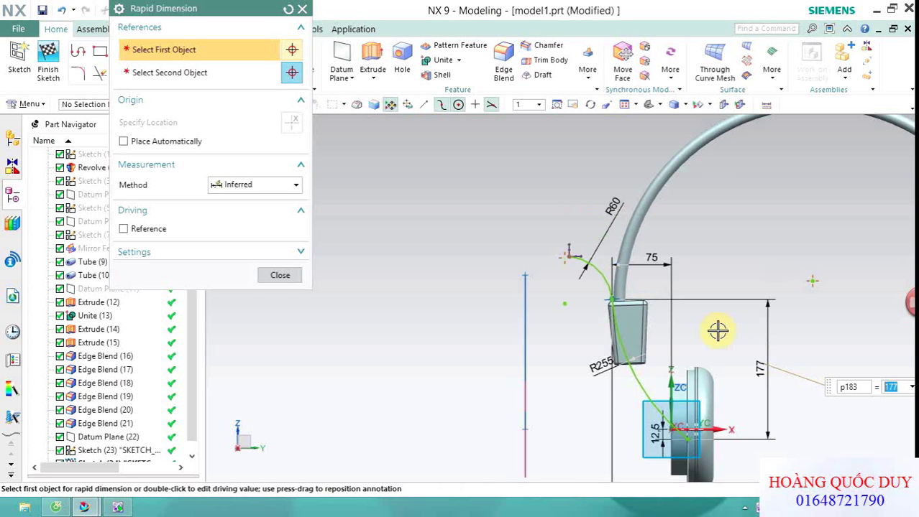
pyautogui.scroll(5, 606, 302)
pyautogui.scroll(-5, 574, 279)
pyautogui.scroll(-2, 539, 221)
pyautogui.scroll(1, 522, 268)
pyautogui.click(280, 278)
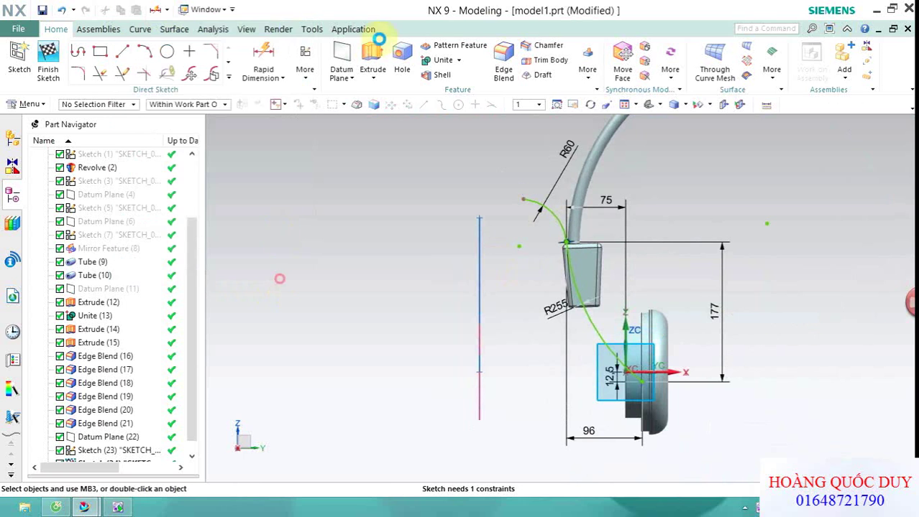
# Extrude the cable sketch curve symmetrically 90 mm with Boolean None into a separate sheet.
pyautogui.click(372, 66)
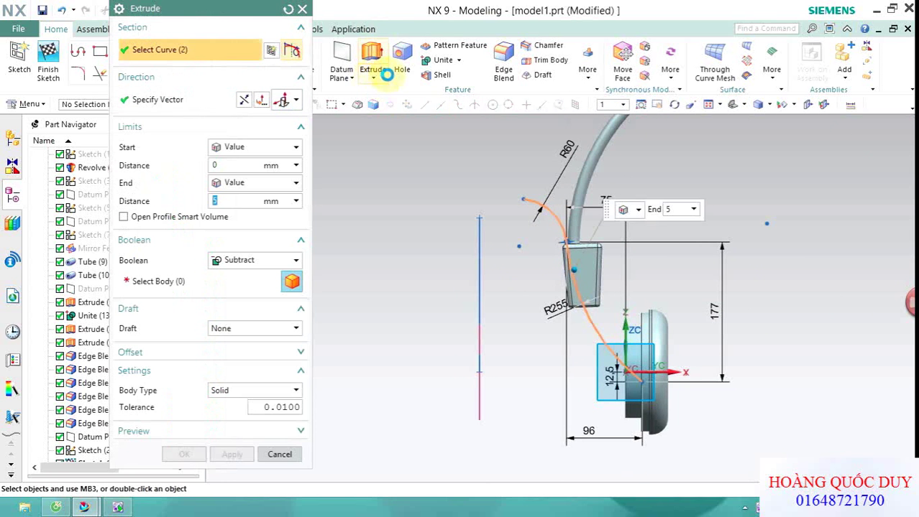
pyautogui.moveTo(463, 205); pyautogui.dragTo(539, 203, button='middle')
pyautogui.click(284, 258)
pyautogui.click(251, 276)
pyautogui.click(277, 147)
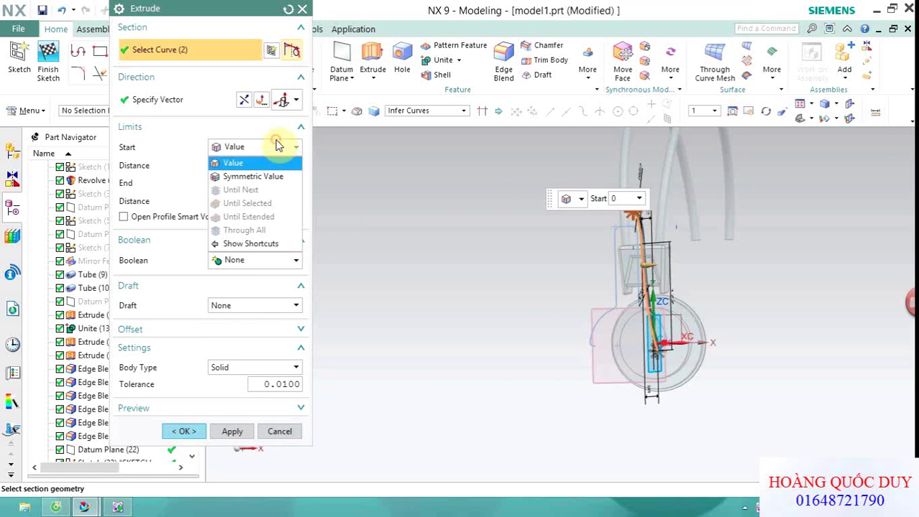
pyautogui.click(268, 178)
pyautogui.scroll(-2, 732, 255)
pyautogui.scroll(-3, 732, 256)
pyautogui.moveTo(734, 268); pyautogui.dragTo(847, 262)
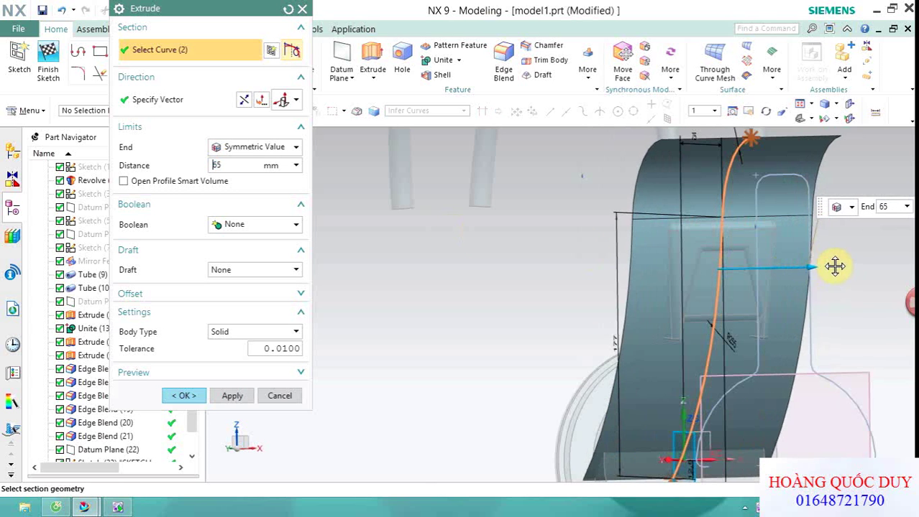
pyautogui.moveTo(449, 247); pyautogui.dragTo(392, 263, button='middle')
pyautogui.click(191, 396)
pyautogui.moveTo(410, 297)
pyautogui.mouseDown(button='middle')
pyautogui.moveTo(355, 281)
pyautogui.moveTo(247, 148)
pyautogui.mouseUp(button='middle')
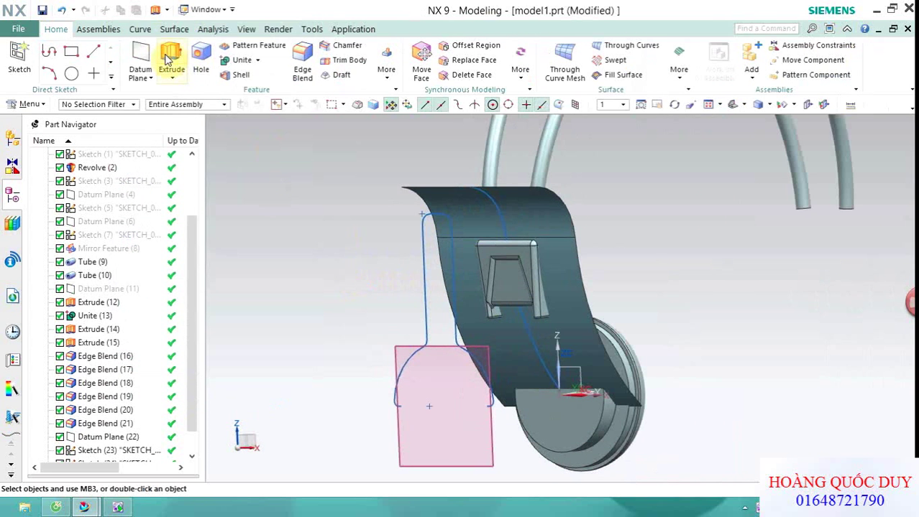
# Choose the cable sketch curve and the extruded sheet's faces for Project Curve.
pyautogui.click(144, 30)
pyautogui.click(334, 76)
pyautogui.scroll(2, 361, 258)
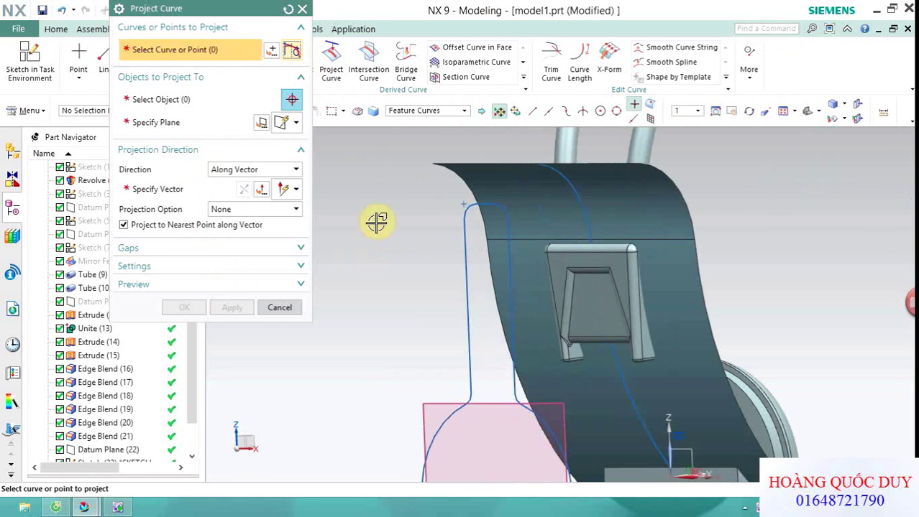
pyautogui.click(474, 226)
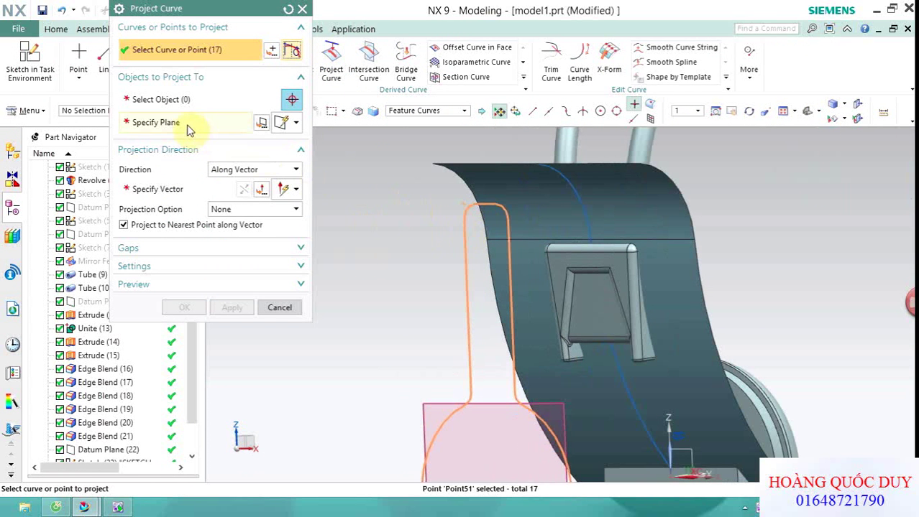
pyautogui.click(186, 101)
pyautogui.click(539, 197)
pyautogui.click(539, 248)
pyautogui.moveTo(539, 248)
pyautogui.mouseDown(button='middle')
pyautogui.moveTo(491, 225)
pyautogui.moveTo(412, 258)
pyautogui.moveTo(310, 246)
pyautogui.moveTo(629, 308)
pyautogui.mouseUp(button='middle')
# Project the curve onto the sheet along the Y axis.
pyautogui.click(189, 184)
pyautogui.scroll(3, 522, 296)
pyautogui.click(525, 294)
pyautogui.moveTo(761, 226)
pyautogui.mouseDown(button='middle')
pyautogui.moveTo(589, 240)
pyautogui.moveTo(598, 196)
pyautogui.mouseUp(button='middle')
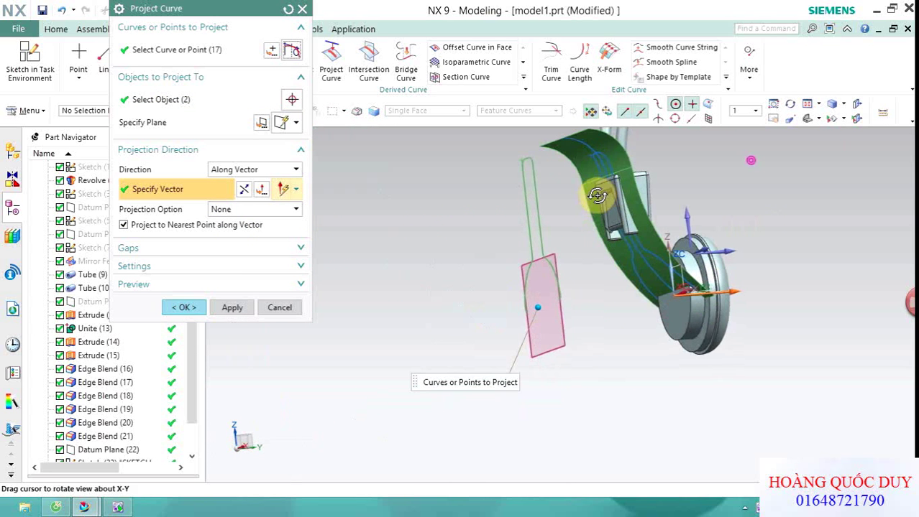
pyautogui.click(174, 308)
pyautogui.scroll(-3, 484, 226)
pyautogui.moveTo(485, 226); pyautogui.dragTo(495, 207, button='middle')
pyautogui.scroll(3, 537, 247)
# Hide the extruded sheet, both cable sketches and the datum plane.
pyautogui.rightClick(540, 245)
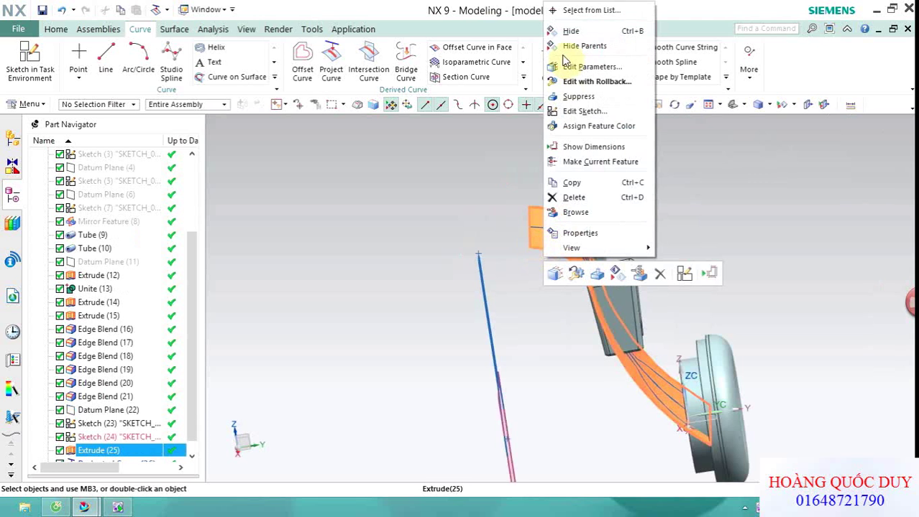
pyautogui.click(569, 32)
pyautogui.moveTo(443, 161)
pyautogui.mouseDown(button='middle')
pyautogui.moveTo(454, 207)
pyautogui.moveTo(469, 195)
pyautogui.moveTo(594, 322)
pyautogui.moveTo(537, 284)
pyautogui.moveTo(521, 286)
pyautogui.mouseUp(button='middle')
pyautogui.click(529, 212)
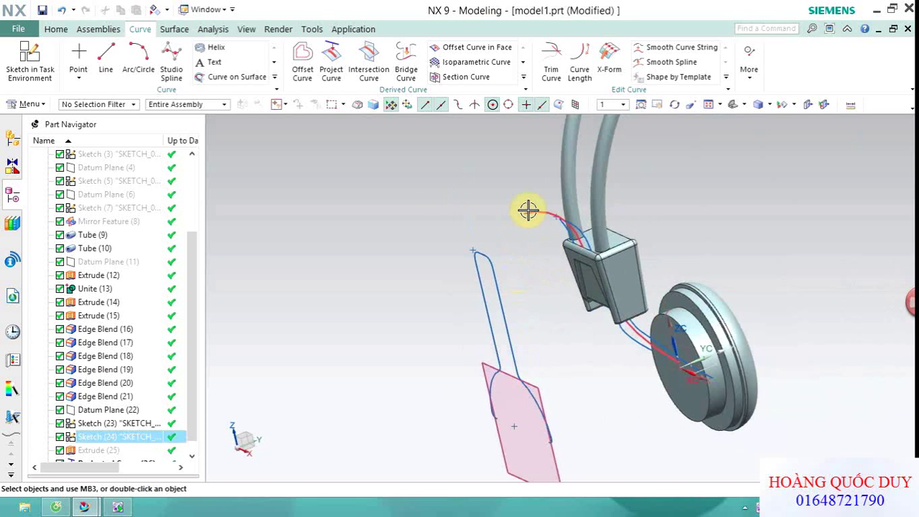
pyautogui.click(483, 278)
pyautogui.click(503, 368)
pyautogui.rightClick(503, 368)
pyautogui.click(532, 186)
pyautogui.moveTo(495, 221)
pyautogui.mouseDown(button='middle')
pyautogui.moveTo(483, 275)
pyautogui.moveTo(500, 212)
pyautogui.moveTo(449, 184)
pyautogui.mouseUp(button='middle')
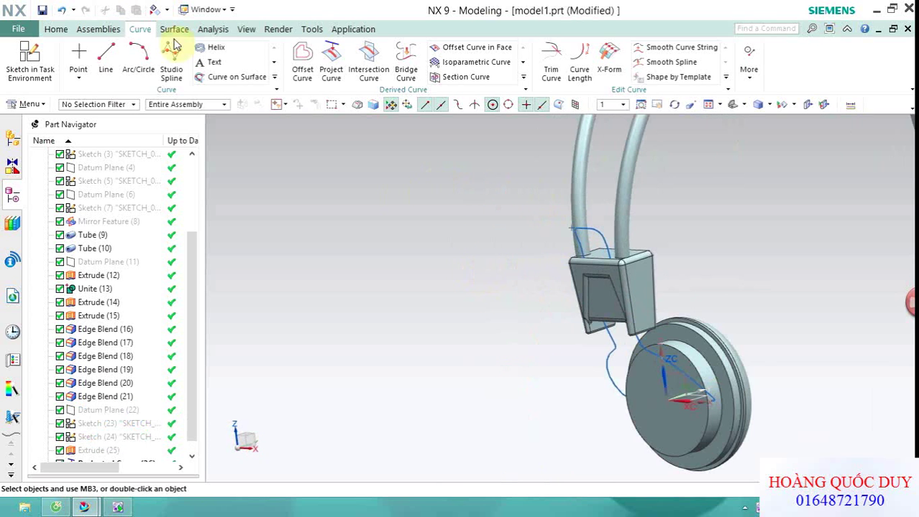
pyautogui.click(54, 32)
pyautogui.click(387, 61)
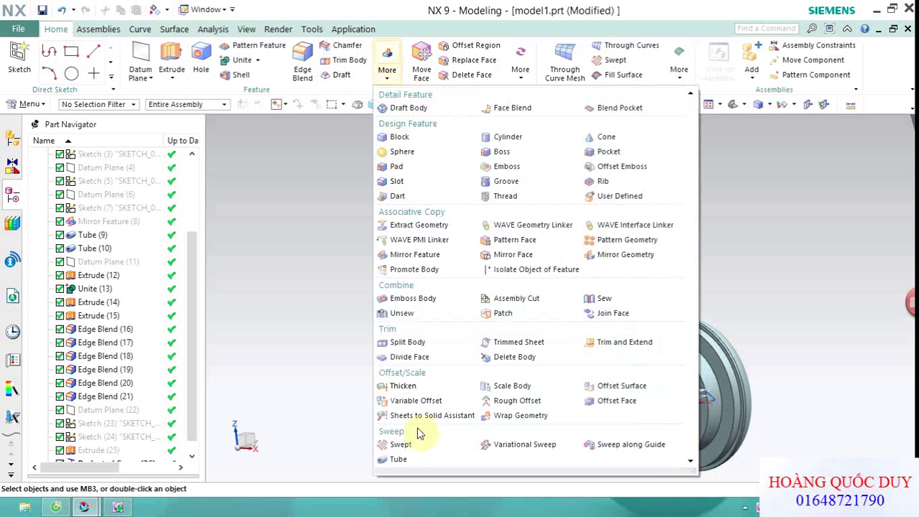
# Sweep a tube along the projected curve to form the cable into the ear cup.
pyautogui.click(413, 461)
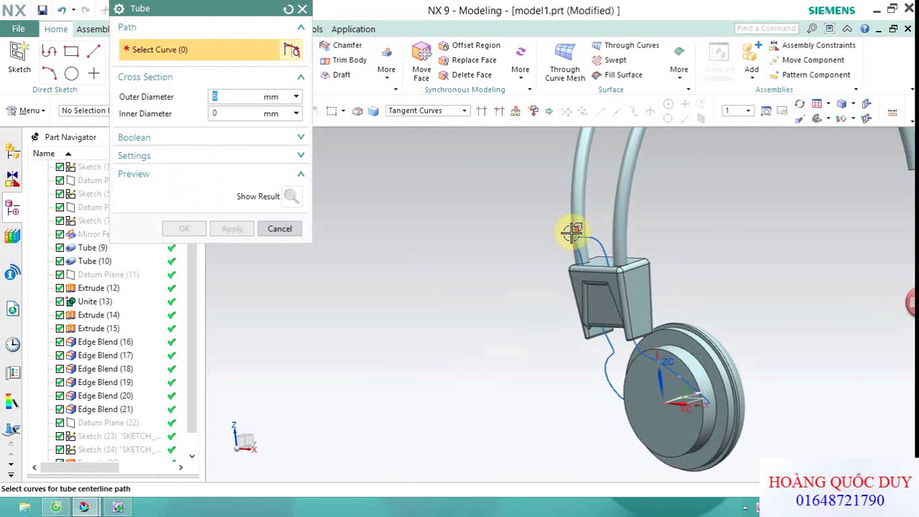
pyautogui.click(598, 240)
pyautogui.moveTo(598, 240); pyautogui.dragTo(439, 212, button='middle')
pyautogui.scroll(4, 549, 383)
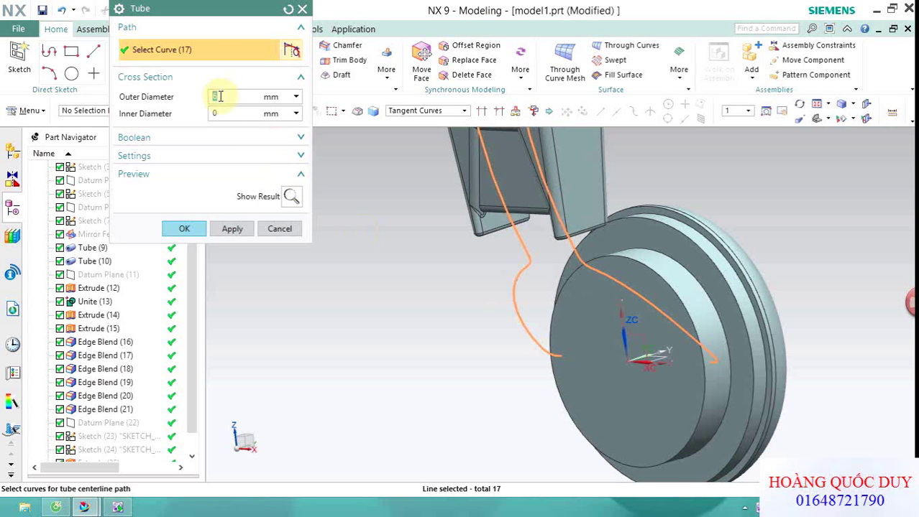
pyautogui.click(184, 228)
pyautogui.scroll(-3, 371, 250)
pyautogui.moveTo(420, 268)
pyautogui.mouseDown(button='middle')
pyautogui.moveTo(388, 273)
pyautogui.moveTo(389, 262)
pyautogui.mouseUp(button='middle')
pyautogui.scroll(3, 369, 299)
pyautogui.moveTo(368, 299); pyautogui.dragTo(486, 263, button='middle')
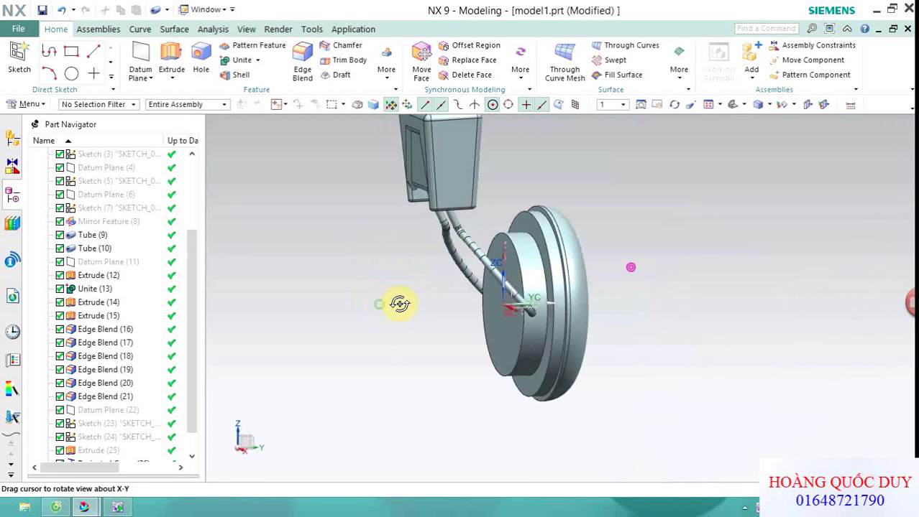
pyautogui.moveTo(402, 330); pyautogui.dragTo(401, 307, button='middle')
pyautogui.moveTo(348, 256)
pyautogui.mouseDown(button='middle')
pyautogui.moveTo(550, 317)
pyautogui.moveTo(563, 298)
pyautogui.mouseUp(button='middle')
pyautogui.scroll(2, 570, 288)
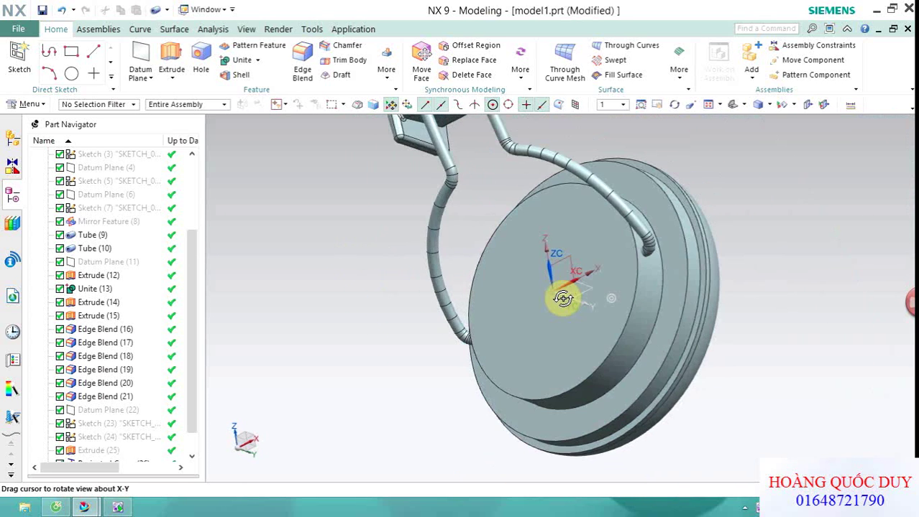
pyautogui.scroll(3, 549, 273)
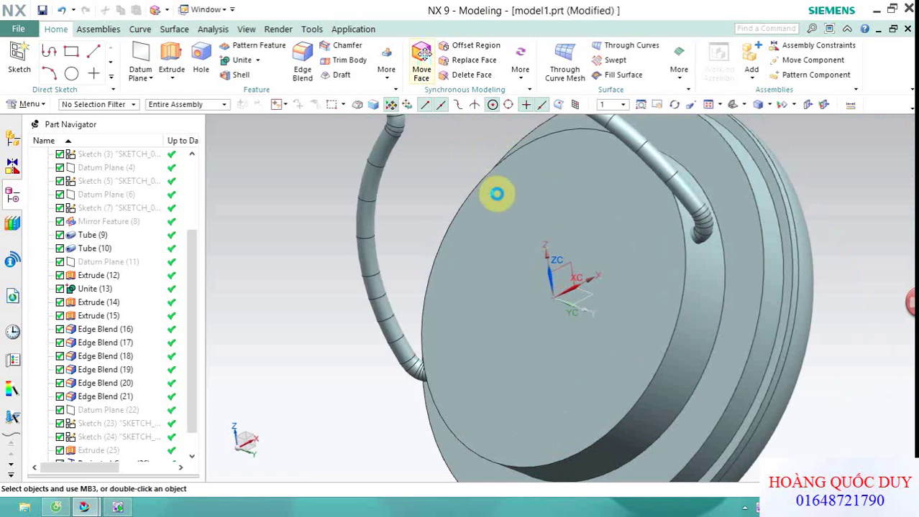
# Move the ear cup's front face out by 5 mm.
pyautogui.click(538, 241)
pyautogui.moveTo(538, 241)
pyautogui.mouseDown(button='middle')
pyautogui.moveTo(529, 253)
pyautogui.moveTo(543, 242)
pyautogui.mouseUp(button='middle')
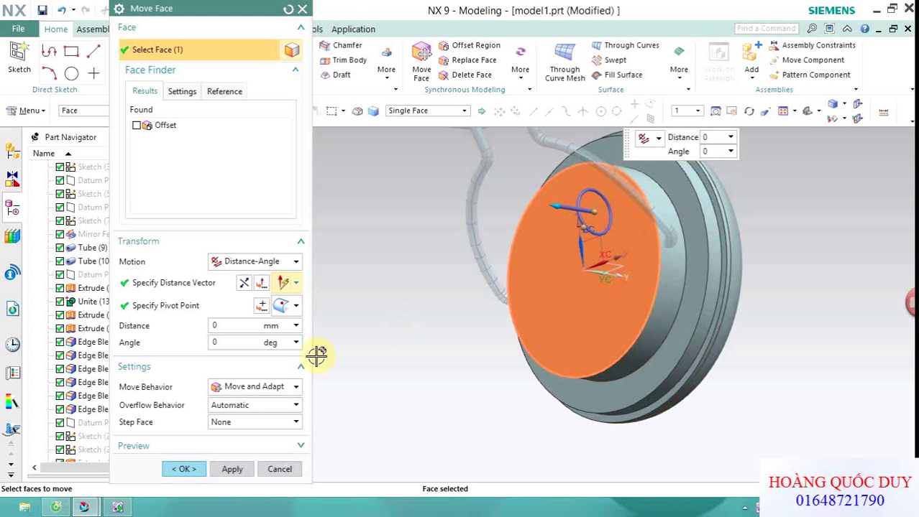
pyautogui.click(267, 395)
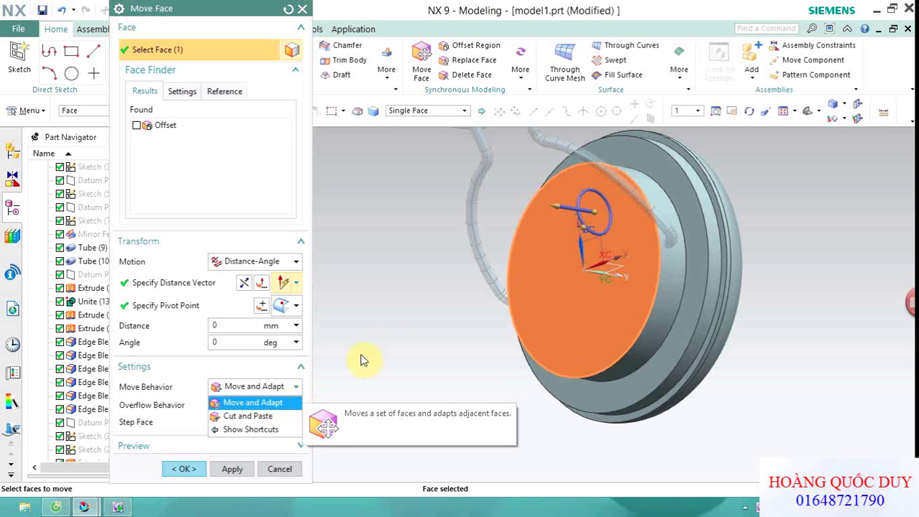
pyautogui.click(242, 324)
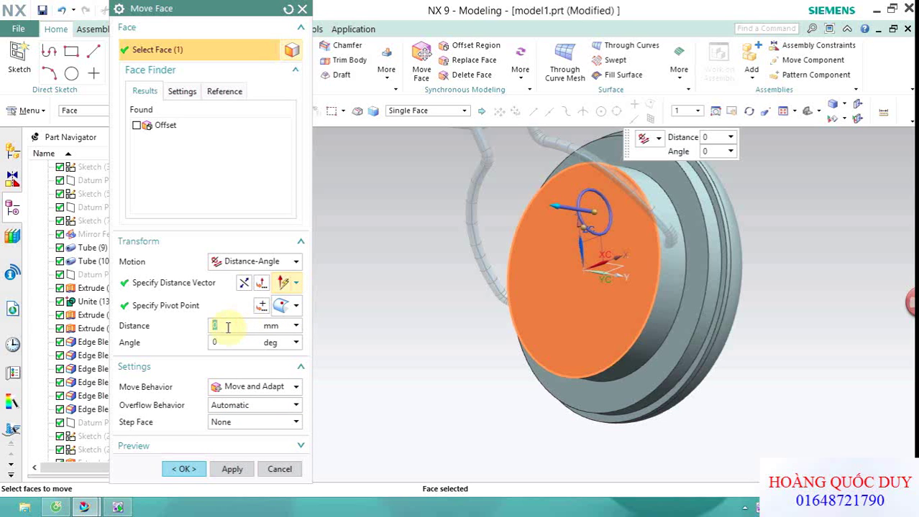
pyautogui.write('5')
pyautogui.press('Return')
pyautogui.moveTo(512, 285)
pyautogui.mouseDown(button='middle')
pyautogui.moveTo(493, 300)
pyautogui.moveTo(464, 300)
pyautogui.mouseUp(button='middle')
pyautogui.click(232, 469)
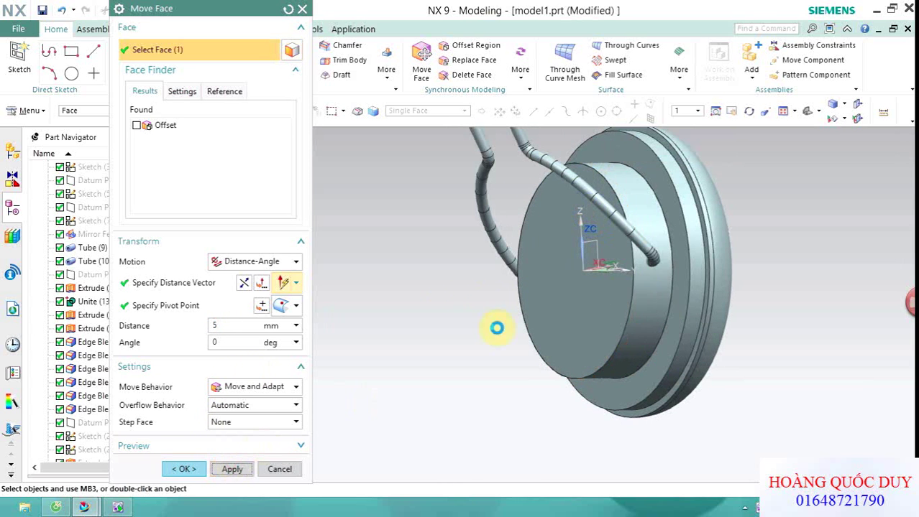
# Move the ear cup's outer ring face as well.
pyautogui.click(662, 240)
pyautogui.scroll(3, 515, 296)
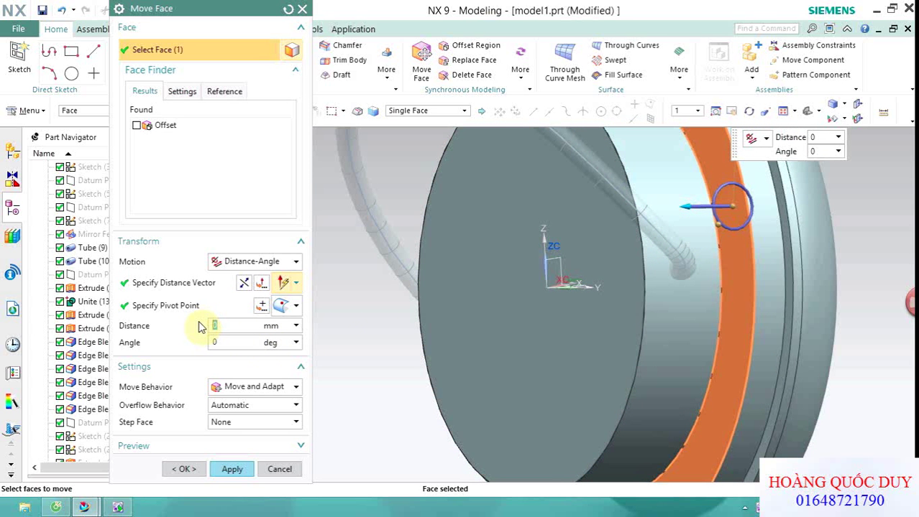
pyautogui.click(195, 469)
pyautogui.scroll(-3, 399, 305)
pyautogui.moveTo(421, 308)
pyautogui.mouseDown(button='middle')
pyautogui.moveTo(419, 297)
pyautogui.moveTo(340, 314)
pyautogui.moveTo(360, 301)
pyautogui.moveTo(343, 268)
pyautogui.mouseUp(button='middle')
pyautogui.scroll(3, 374, 256)
# Start an edge blend by selecting an ear cup rim edge.
pyautogui.press('b')
pyautogui.scroll(2, 461, 256)
pyautogui.scroll(2, 488, 240)
pyautogui.click(488, 240)
# Round the first two ear cup edges with 7 mm and 5 mm blends.
pyautogui.scroll(2, 470, 234)
pyautogui.scroll(1, 470, 234)
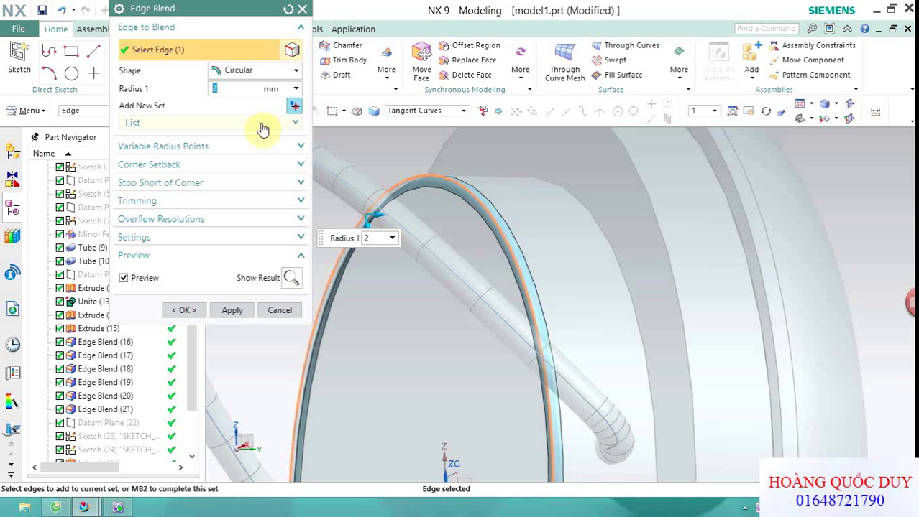
pyautogui.write('7')
pyautogui.press('Return')
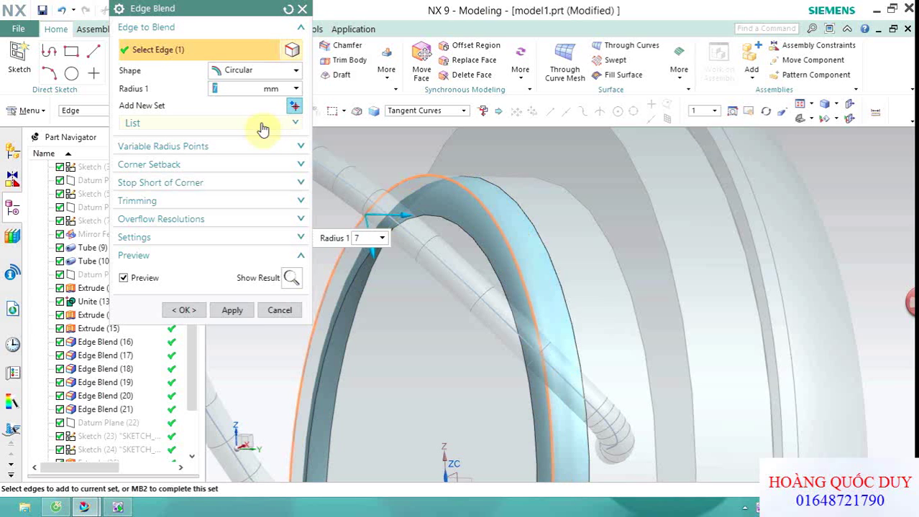
pyautogui.click(234, 310)
pyautogui.scroll(-3, 544, 184)
pyautogui.scroll(3, 476, 240)
pyautogui.click(498, 241)
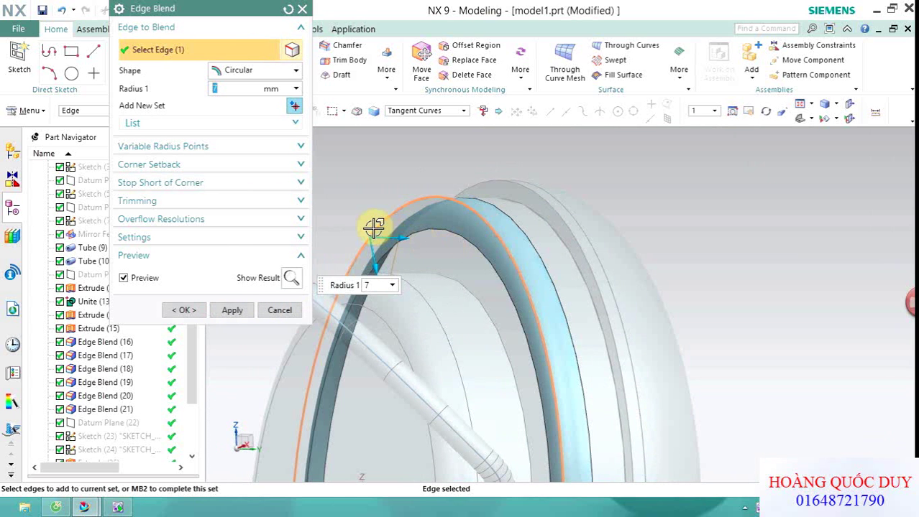
pyautogui.write('5')
pyautogui.press('Return')
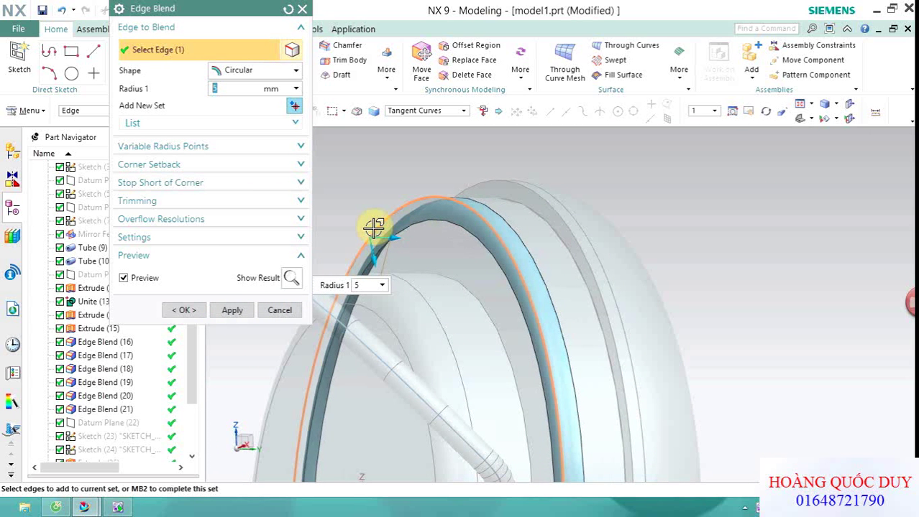
pyautogui.click(233, 310)
# Round the outer disk edge with a 2 mm blend.
pyautogui.scroll(2, 568, 234)
pyautogui.click(570, 232)
pyautogui.scroll(1, 345, 219)
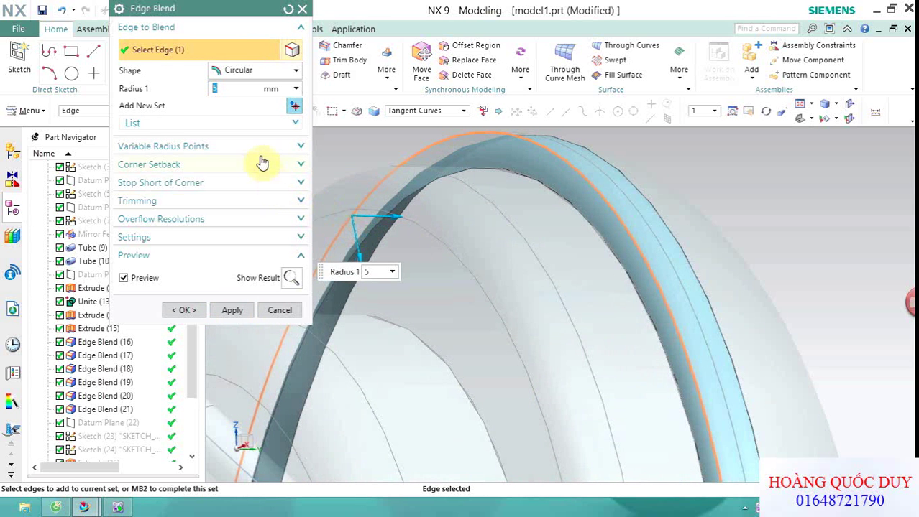
pyautogui.write('2')
pyautogui.press('Return')
pyautogui.click(185, 314)
pyautogui.scroll(-4, 611, 234)
pyautogui.moveTo(658, 272)
pyautogui.mouseDown(button='middle')
pyautogui.moveTo(683, 245)
pyautogui.moveTo(688, 220)
pyautogui.moveTo(650, 283)
pyautogui.mouseUp(button='middle')
pyautogui.scroll(-2, 690, 251)
pyautogui.moveTo(690, 251)
pyautogui.mouseDown(button='middle')
pyautogui.moveTo(745, 202)
pyautogui.moveTo(704, 235)
pyautogui.mouseUp(button='middle')
pyautogui.scroll(1, 707, 283)
pyautogui.scroll(4, 697, 273)
pyautogui.moveTo(687, 267)
pyautogui.mouseDown(button='middle')
pyautogui.moveTo(681, 251)
pyautogui.moveTo(678, 259)
pyautogui.mouseUp(button='middle')
# Begin an extrusion sketch on the ear cup cushion's inner face.
pyautogui.click(171, 57)
pyautogui.scroll(2, 568, 338)
pyautogui.moveTo(767, 254); pyautogui.dragTo(744, 260, button='middle')
pyautogui.scroll(3, 605, 267)
pyautogui.click(597, 269)
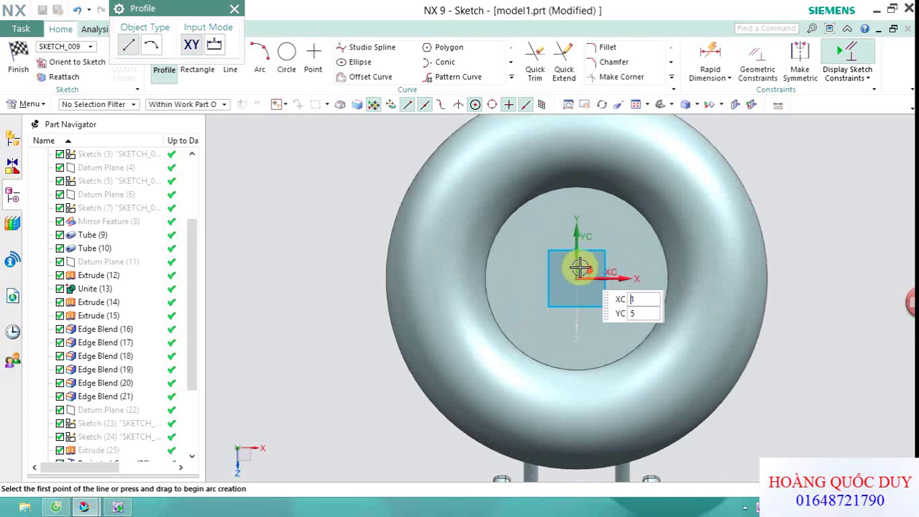
# Draw a 4 mm diameter circle centred on the sketch origin.
pyautogui.click(287, 56)
pyautogui.scroll(2, 612, 301)
pyautogui.scroll(1, 612, 301)
pyautogui.click(518, 243)
pyautogui.scroll(1, 532, 248)
pyautogui.scroll(1, 532, 248)
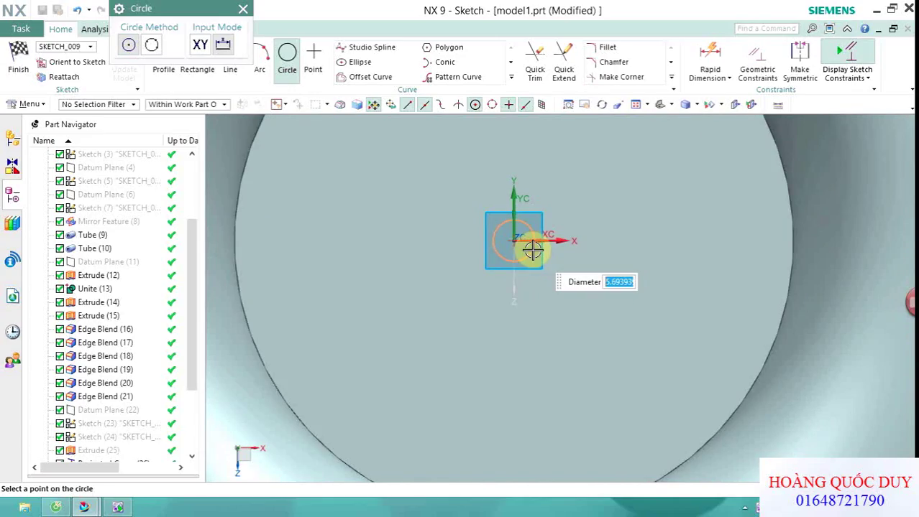
pyautogui.press('Return')
pyautogui.scroll(-2, 532, 249)
pyautogui.scroll(-1, 530, 248)
pyautogui.scroll(2, 530, 238)
pyautogui.press('Escape')
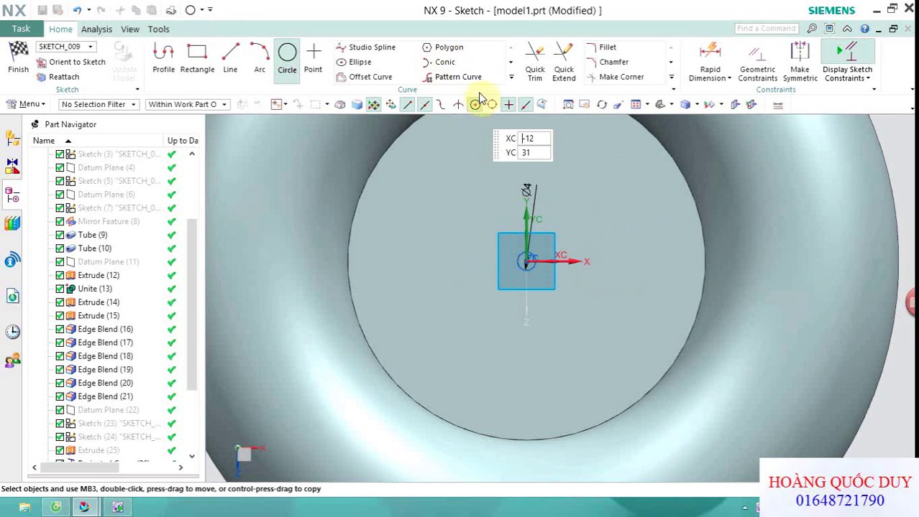
# Set up a Linear curve pattern of the small circle: vertical axis direction, count 4, 10 mm pitch.
pyautogui.click(474, 78)
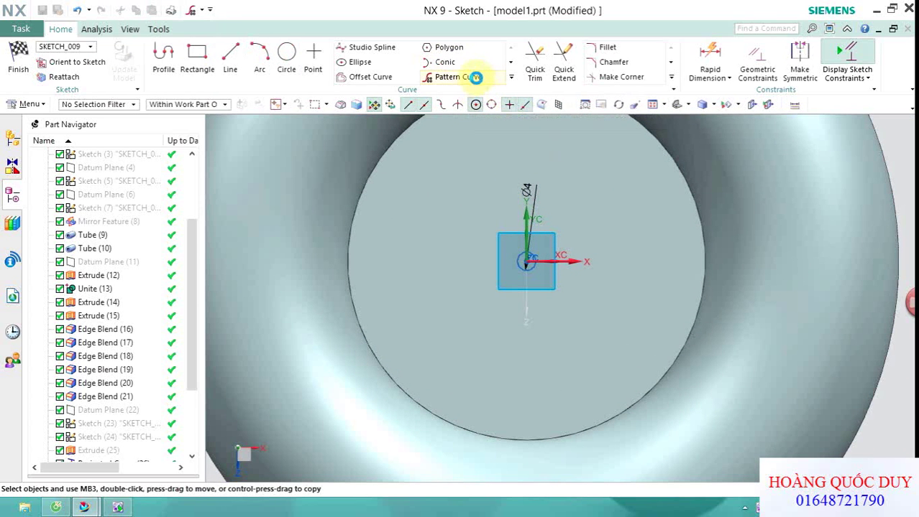
pyautogui.scroll(2, 464, 210)
pyautogui.scroll(1, 503, 238)
pyautogui.scroll(1, 589, 266)
pyautogui.scroll(1, 583, 309)
pyautogui.click(282, 99)
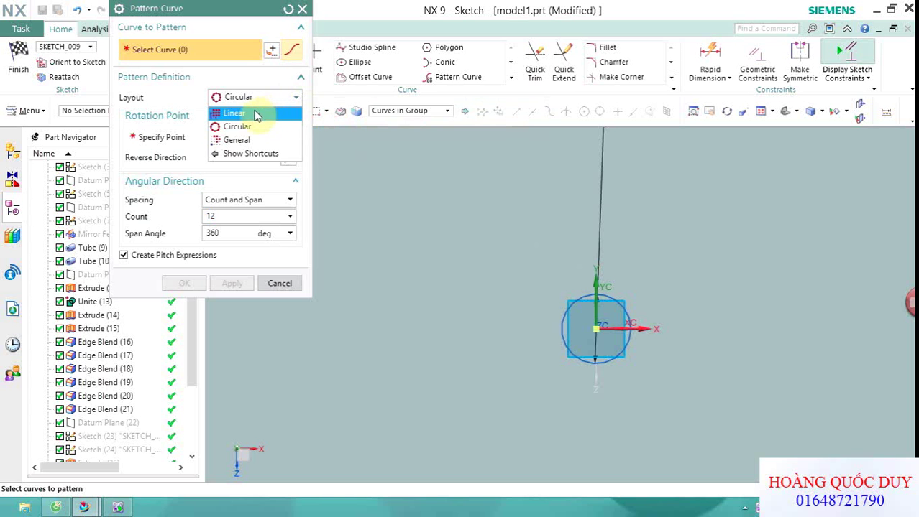
pyautogui.click(256, 115)
pyautogui.scroll(1, 564, 284)
pyautogui.doubleClick(219, 189)
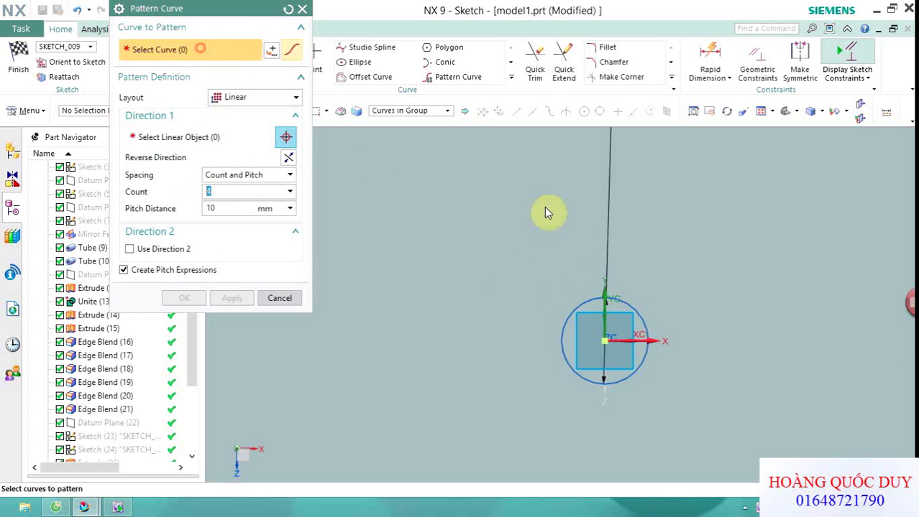
pyautogui.click(420, 112)
pyautogui.click(414, 126)
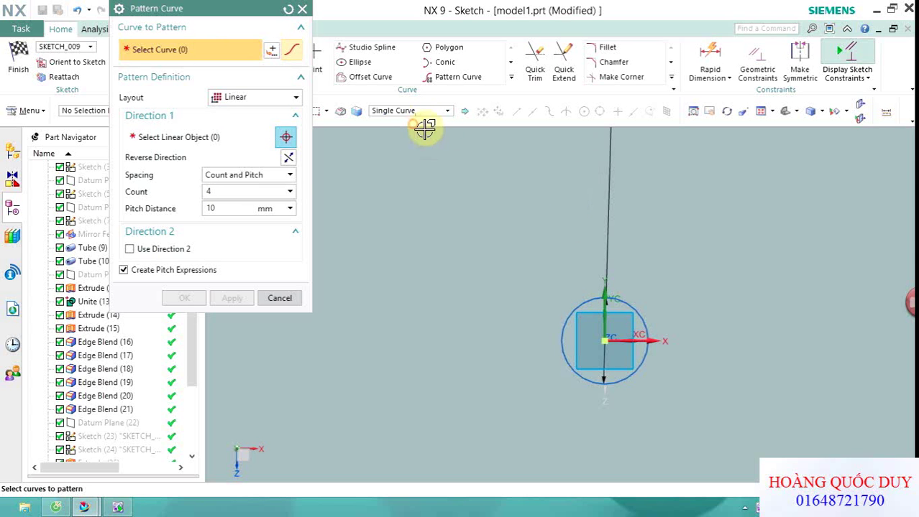
pyautogui.click(591, 300)
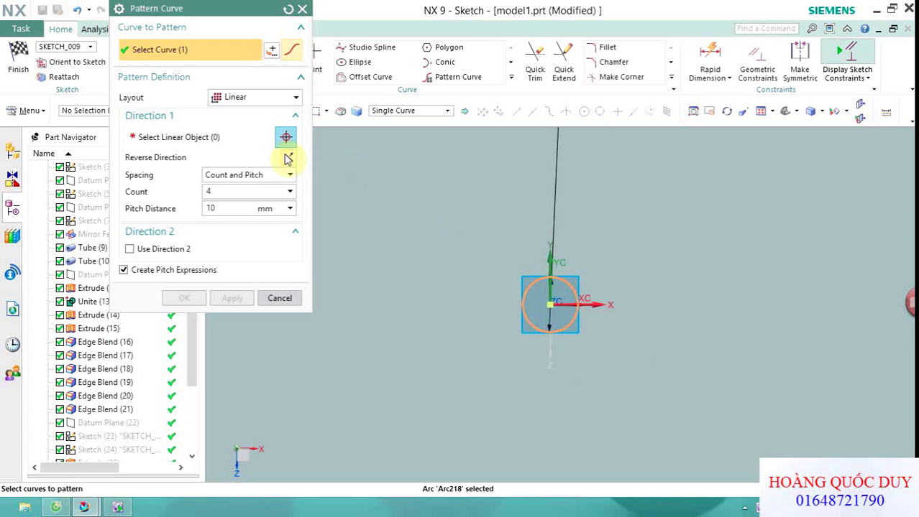
pyautogui.click(208, 138)
pyautogui.scroll(2, 564, 271)
pyautogui.scroll(1, 570, 341)
pyautogui.click(573, 335)
pyautogui.scroll(-2, 439, 192)
pyautogui.scroll(-2, 474, 173)
pyautogui.scroll(-1, 468, 159)
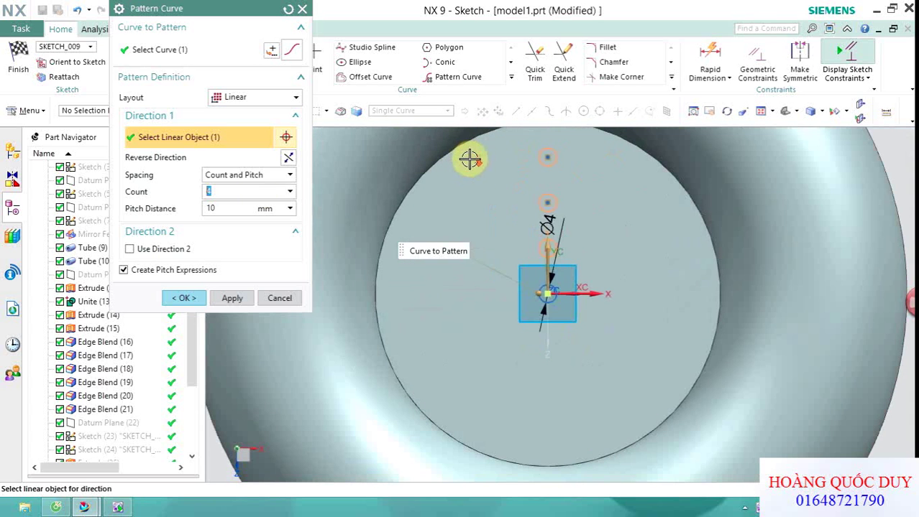
pyautogui.write('4')
pyautogui.click(213, 210)
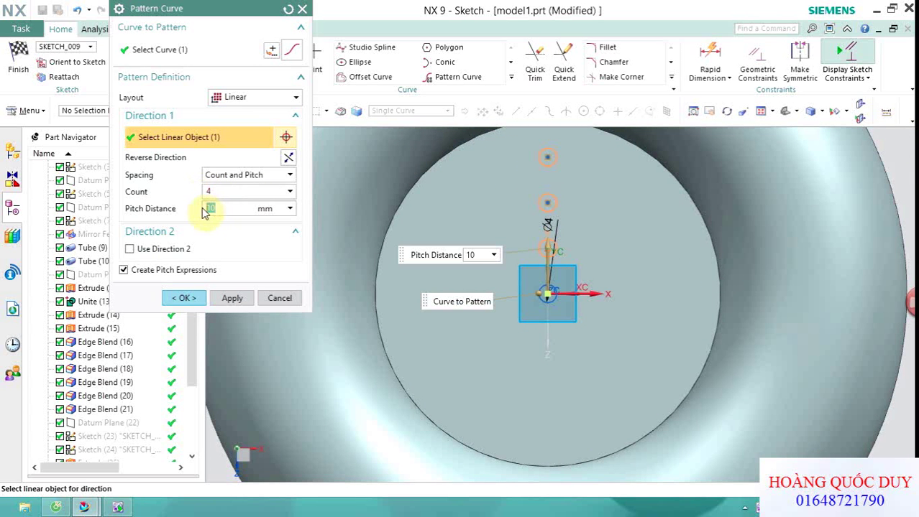
# Enable a second pattern direction along the vertical axis and create the pattern.
pyautogui.click(130, 250)
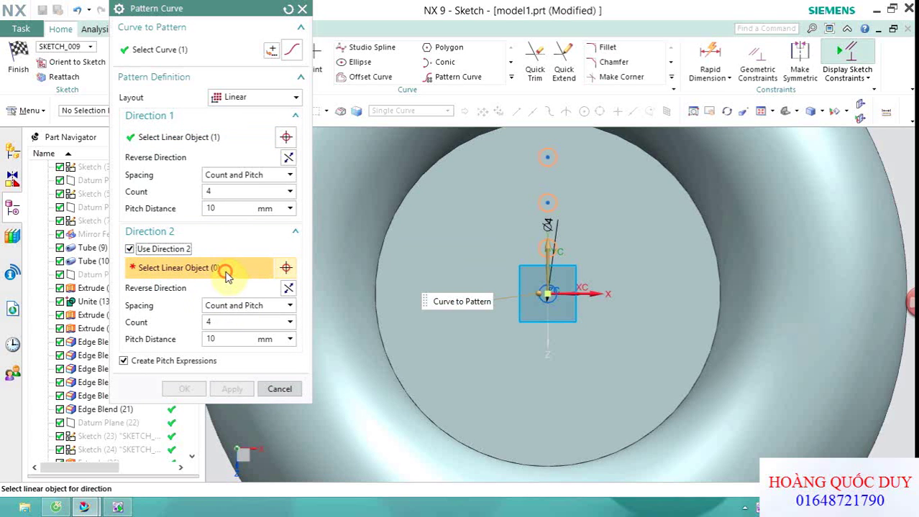
pyautogui.scroll(1, 458, 295)
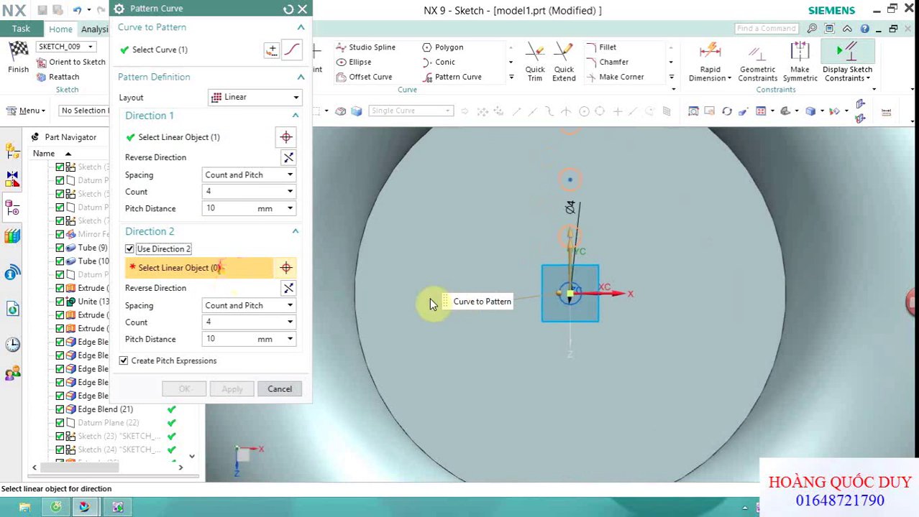
pyautogui.click(575, 338)
pyautogui.scroll(-2, 581, 299)
pyautogui.scroll(1, 562, 363)
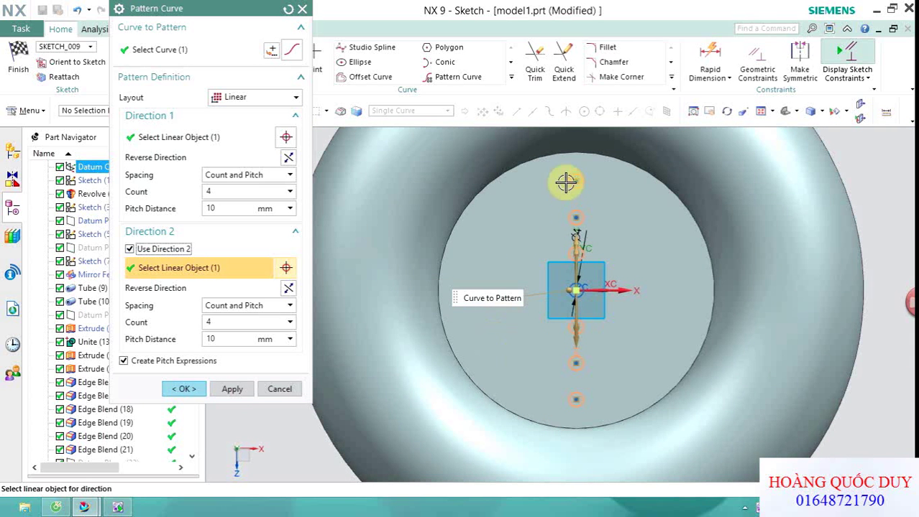
pyautogui.click(183, 389)
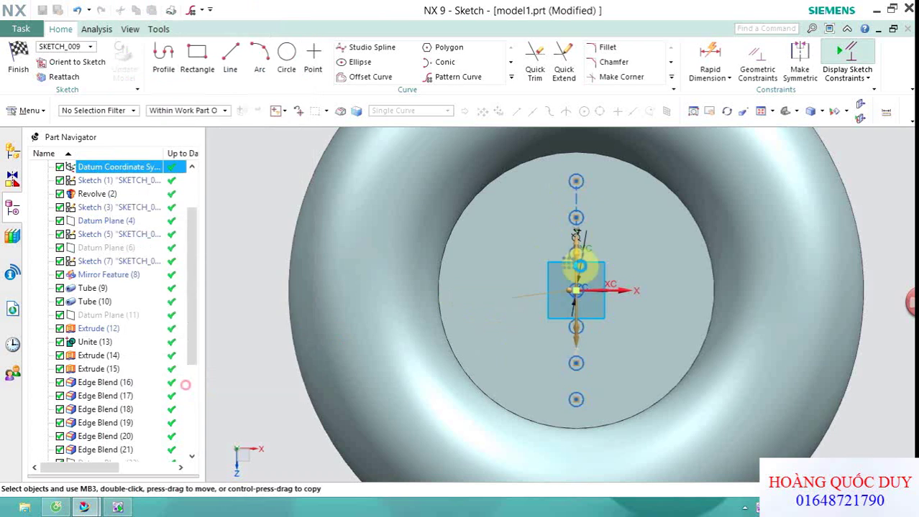
pyautogui.scroll(-3, 546, 231)
pyautogui.scroll(-1, 464, 83)
pyautogui.scroll(-2, 402, 226)
pyautogui.scroll(1, 433, 210)
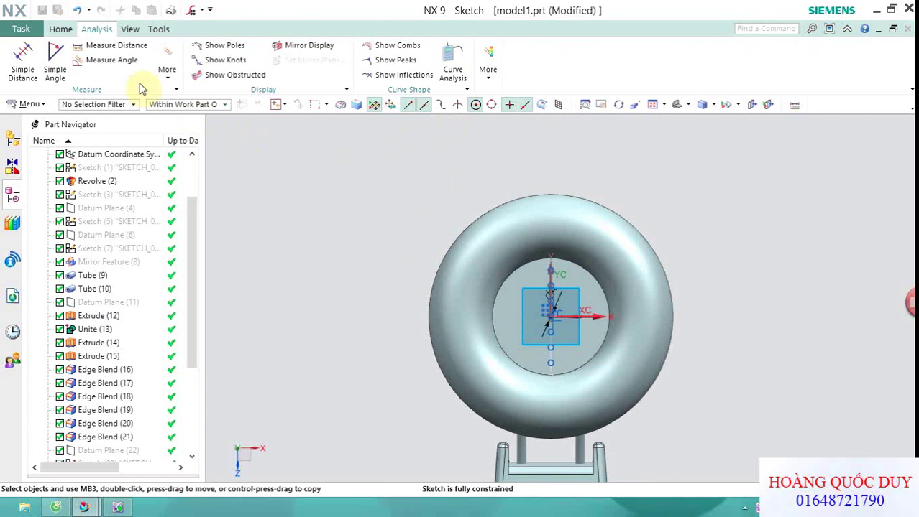
pyautogui.click(62, 29)
pyautogui.click(466, 79)
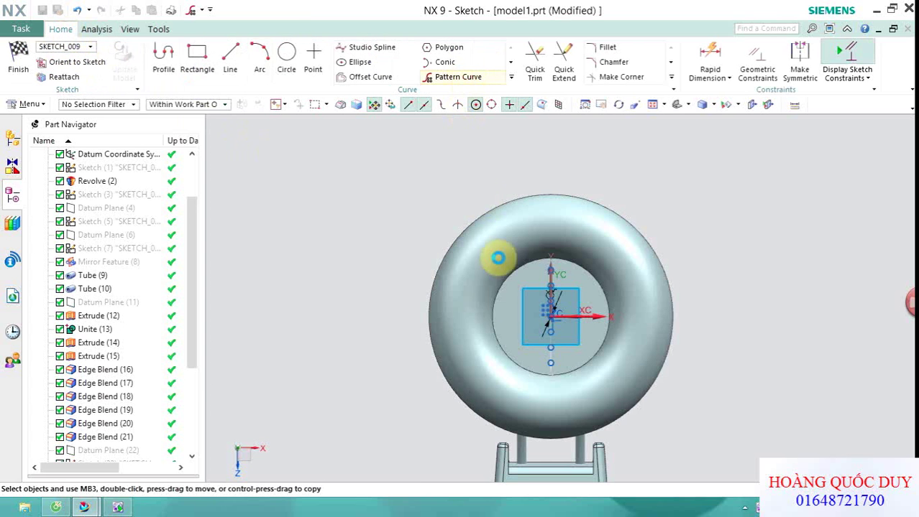
pyautogui.scroll(1, 492, 345)
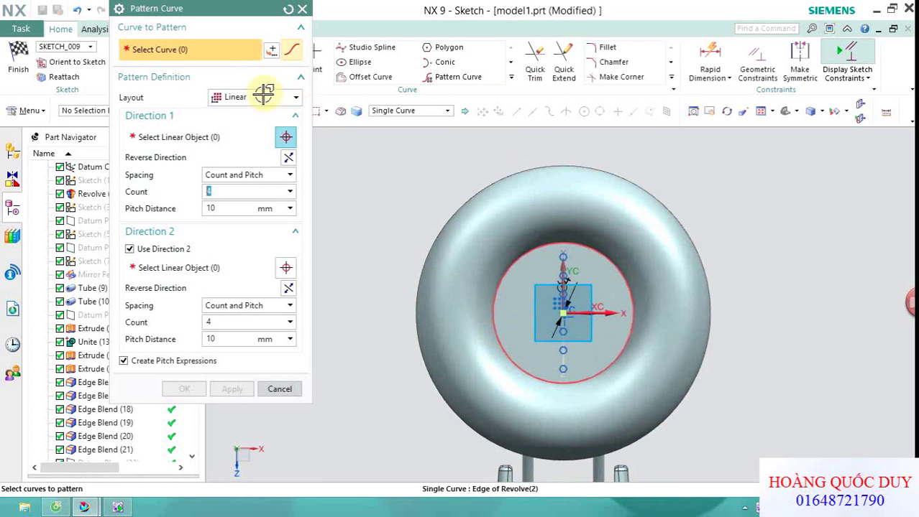
pyautogui.click(292, 97)
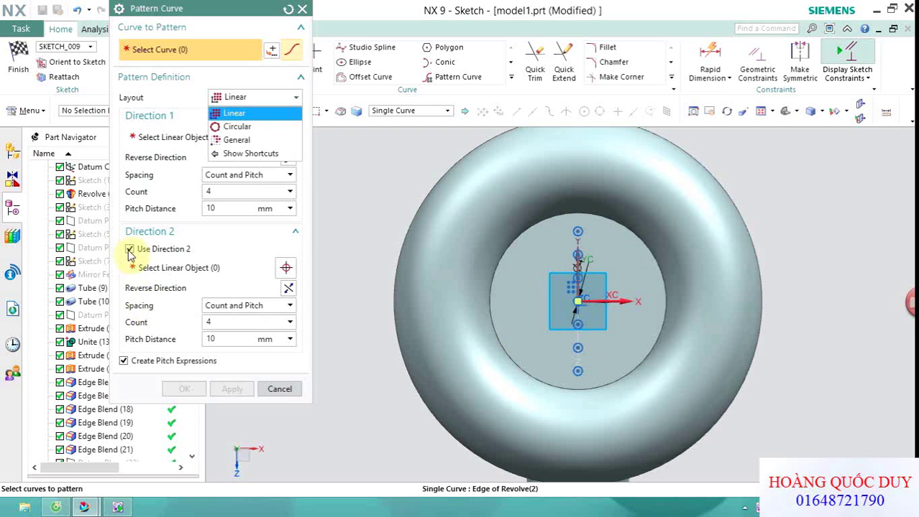
pyautogui.click(130, 250)
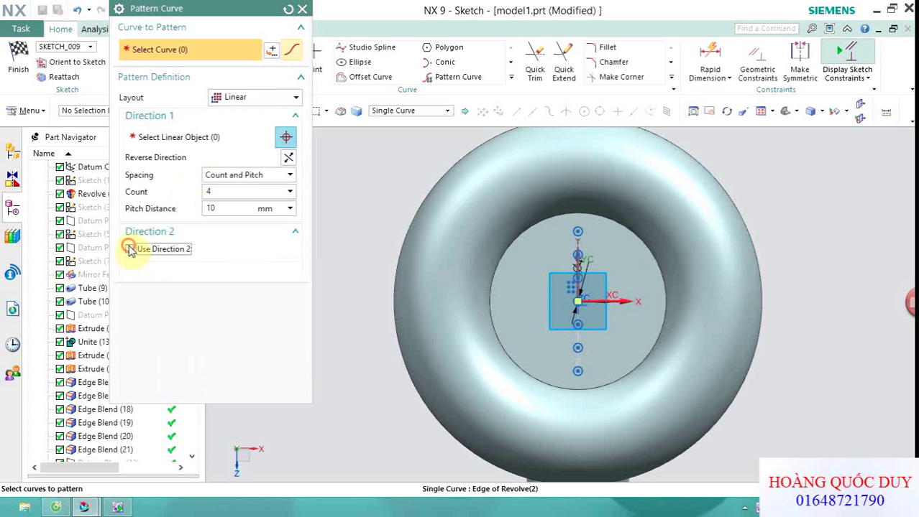
pyautogui.click(269, 99)
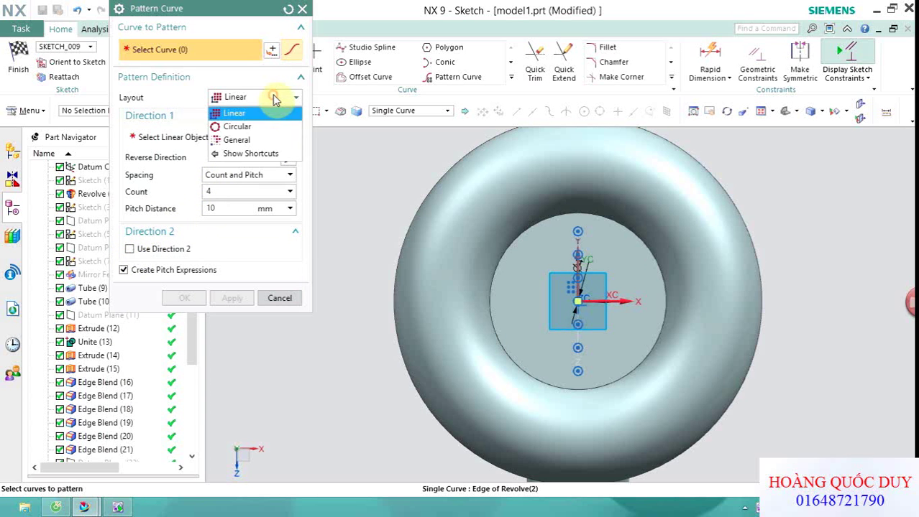
pyautogui.click(249, 133)
pyautogui.scroll(-1, 369, 229)
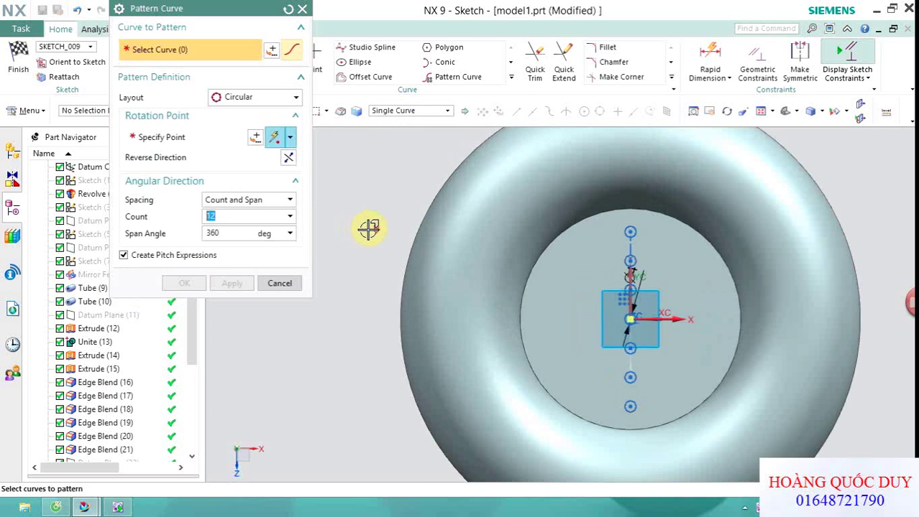
pyautogui.scroll(2, 368, 225)
pyautogui.scroll(-1, 444, 271)
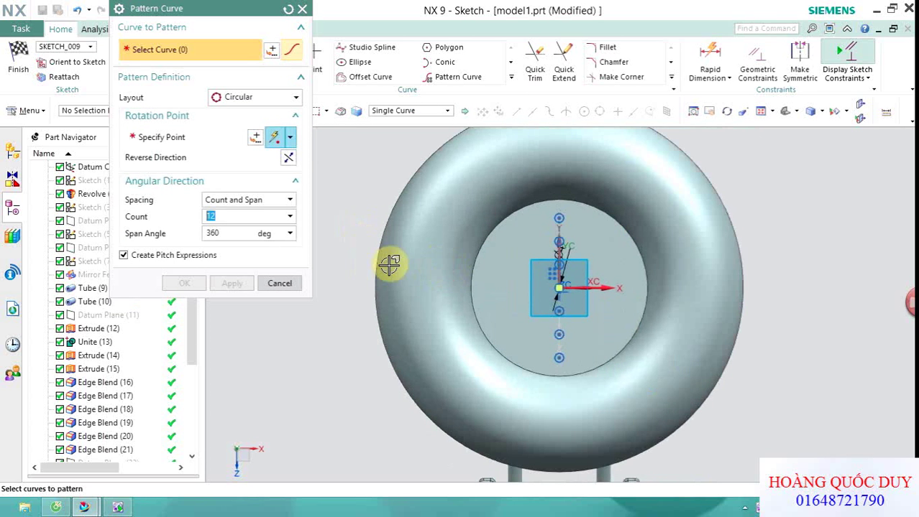
pyautogui.scroll(-1, 345, 244)
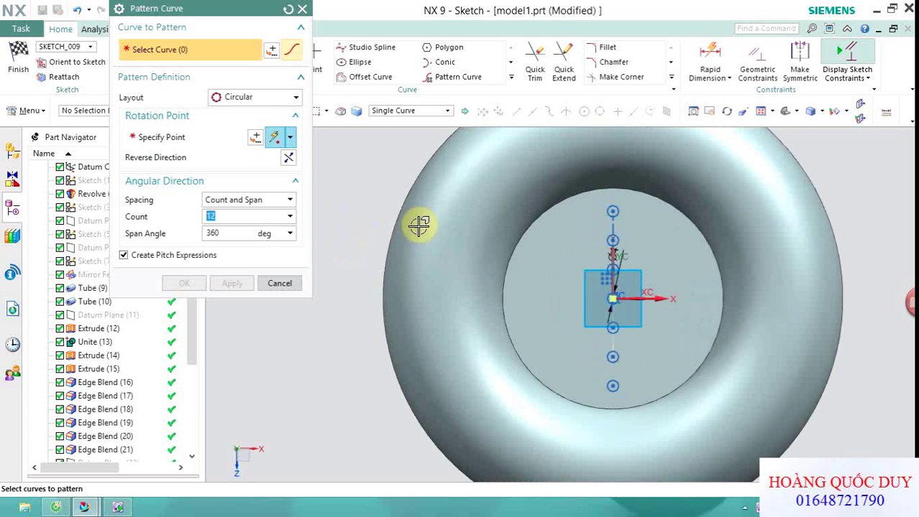
pyautogui.scroll(2, 629, 209)
pyautogui.moveTo(561, 331); pyautogui.dragTo(560, 333)
pyautogui.scroll(-2, 571, 224)
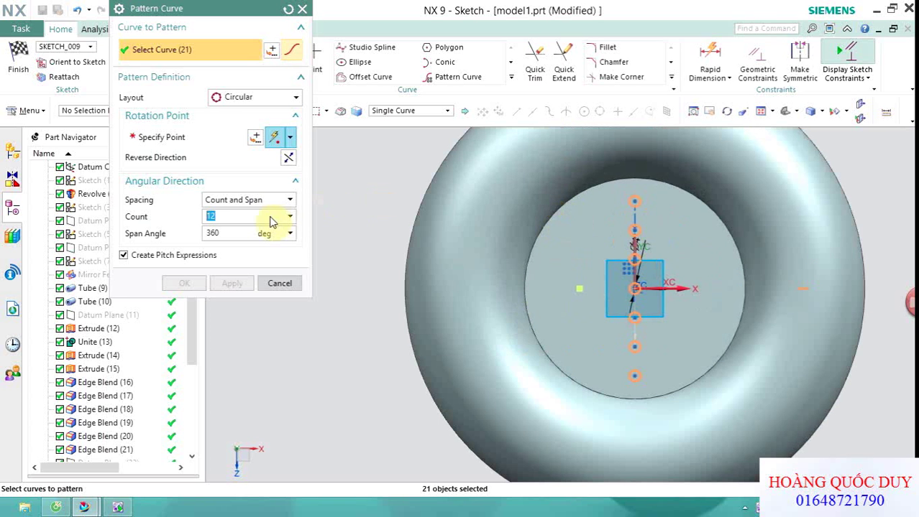
pyautogui.click(202, 143)
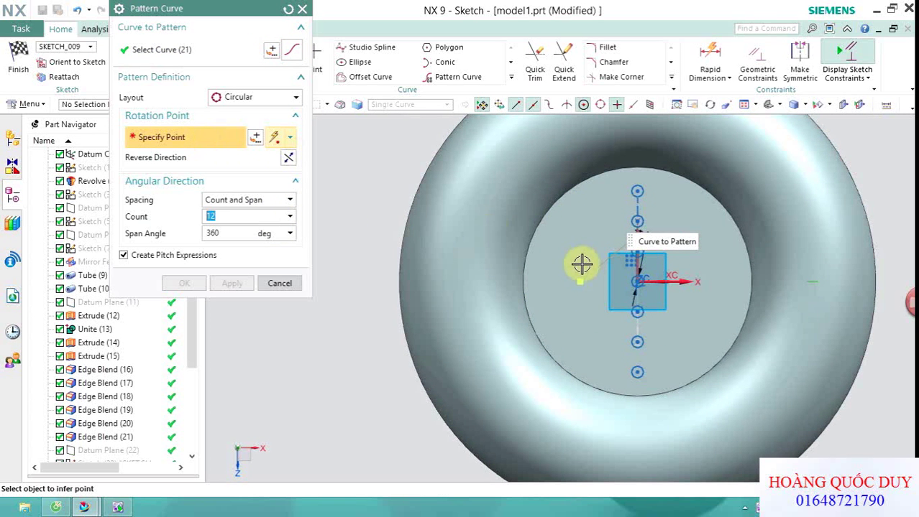
pyautogui.click(552, 202)
pyautogui.scroll(-2, 594, 263)
pyautogui.scroll(-1, 590, 271)
pyautogui.scroll(2, 591, 270)
pyautogui.scroll(-1, 591, 270)
pyautogui.moveTo(591, 270); pyautogui.dragTo(414, 315, button='middle')
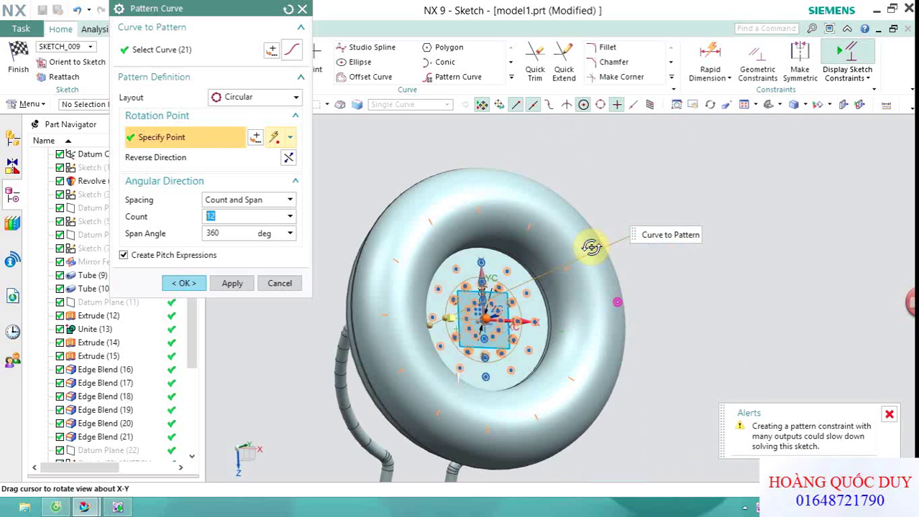
pyautogui.scroll(2, 412, 304)
pyautogui.scroll(1, 464, 261)
pyautogui.click(298, 283)
pyautogui.moveTo(359, 243); pyautogui.dragTo(347, 250, button='middle')
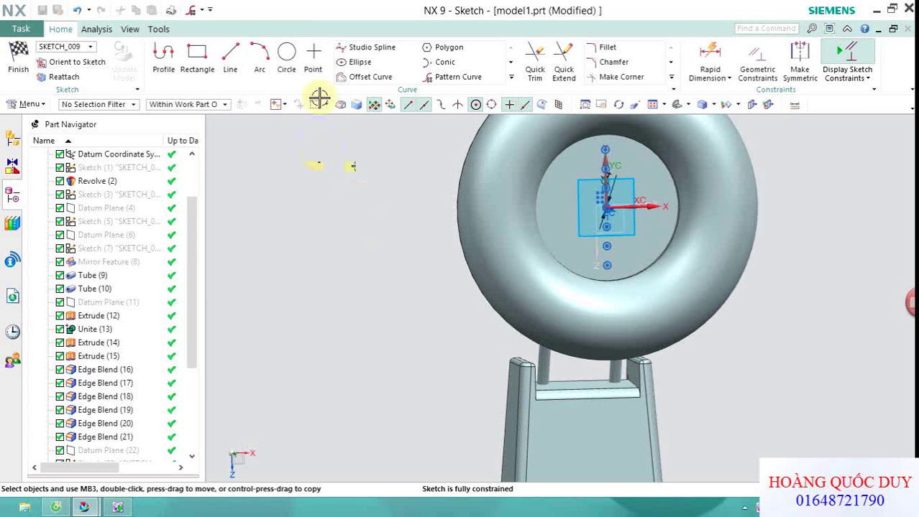
# Start a new curve pattern with a Circular layout.
pyautogui.click(438, 77)
pyautogui.scroll(2, 606, 163)
pyautogui.scroll(1, 606, 162)
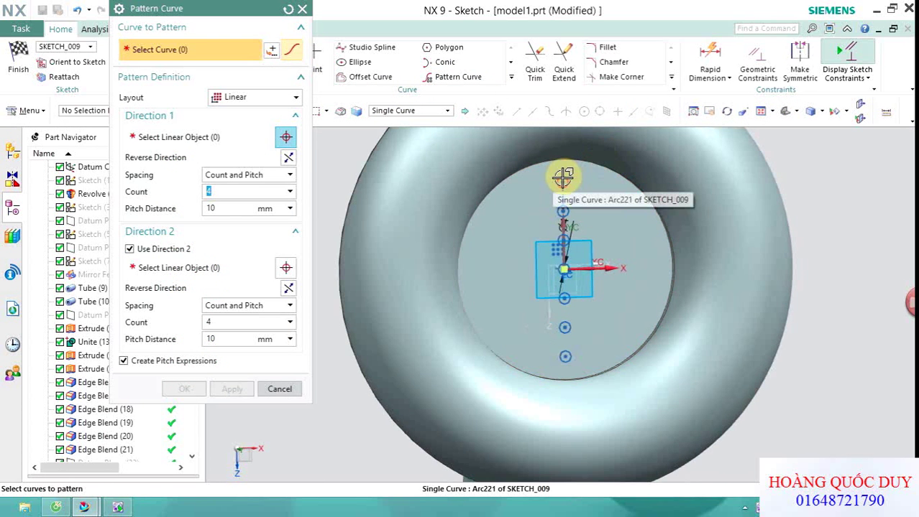
pyautogui.click(290, 97)
pyautogui.click(229, 126)
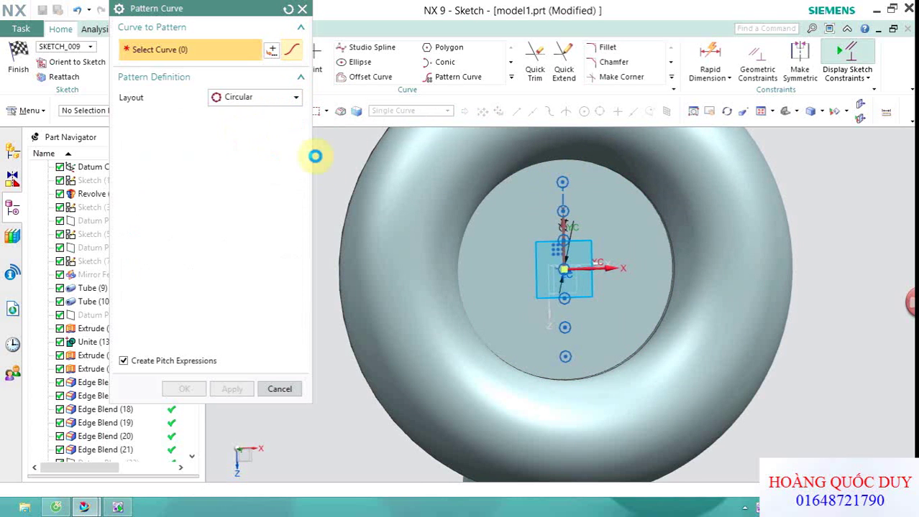
pyautogui.click(202, 137)
pyautogui.scroll(1, 544, 225)
pyautogui.click(566, 269)
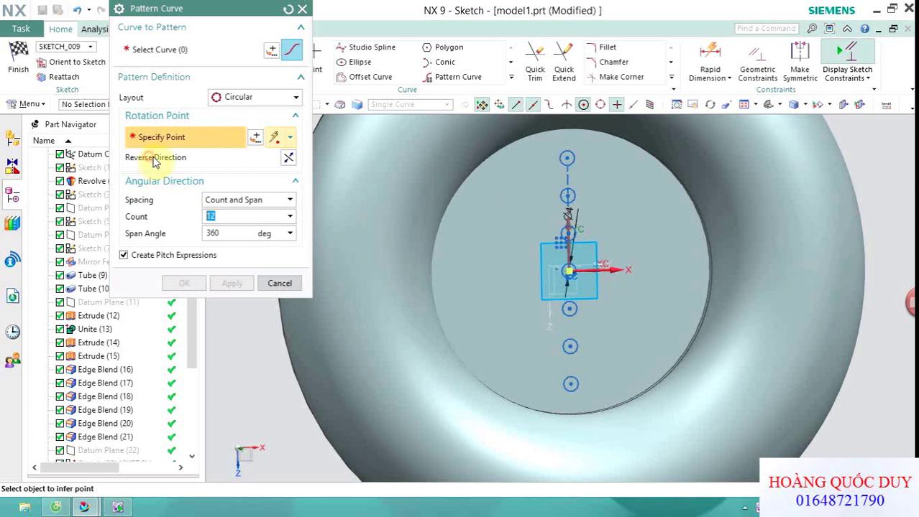
pyautogui.scroll(-3, 431, 190)
pyautogui.scroll(2, 403, 173)
pyautogui.scroll(-1, 390, 165)
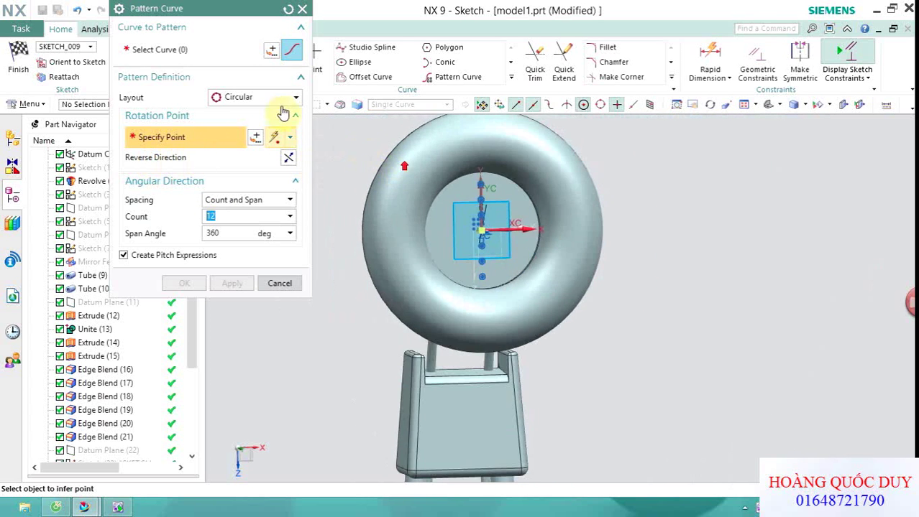
# Select the seven circles of the vertical column as the curves to pattern.
pyautogui.click(214, 49)
pyautogui.scroll(2, 370, 147)
pyautogui.scroll(2, 549, 197)
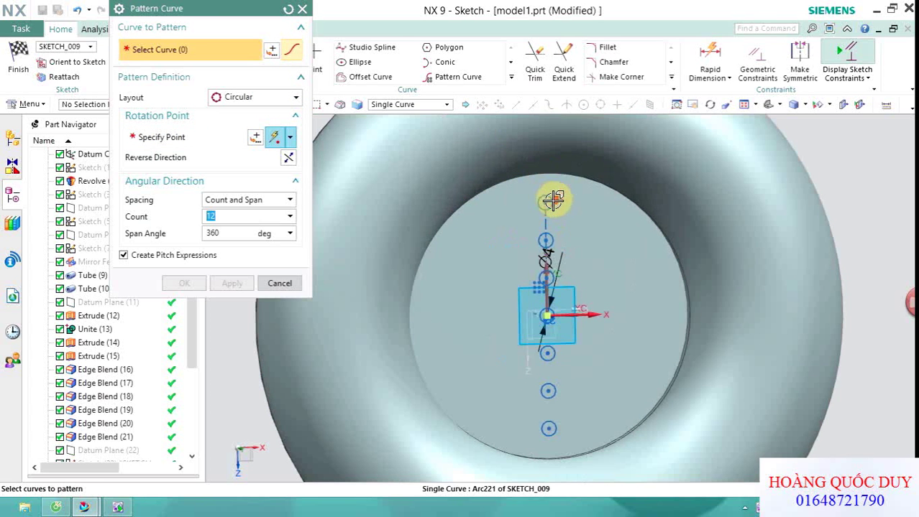
pyautogui.click(554, 199)
pyautogui.click(546, 241)
pyautogui.scroll(1, 546, 244)
pyautogui.click(547, 268)
pyautogui.click(548, 332)
pyautogui.scroll(-1, 616, 370)
pyautogui.click(582, 359)
pyautogui.click(583, 404)
pyautogui.click(579, 445)
# Rotate around the centre circle, producing 12 copies over 360°.
pyautogui.click(211, 138)
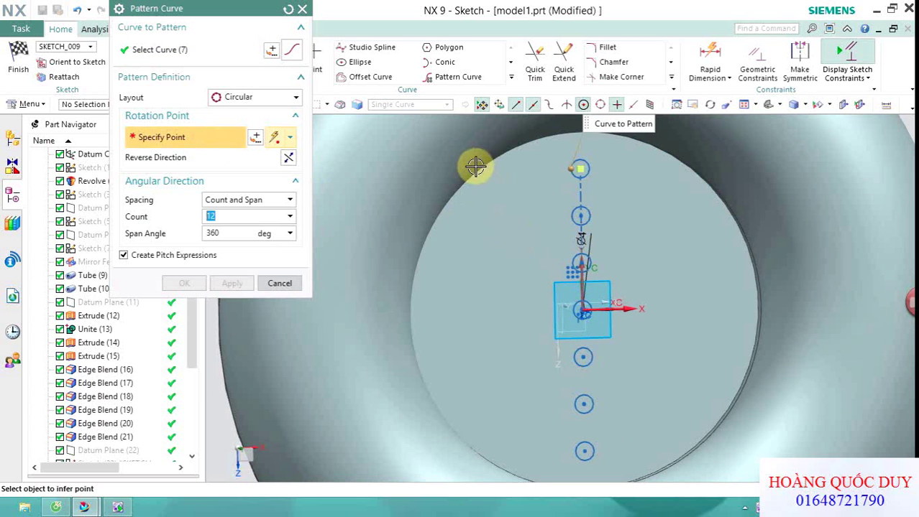
pyautogui.scroll(-2, 475, 167)
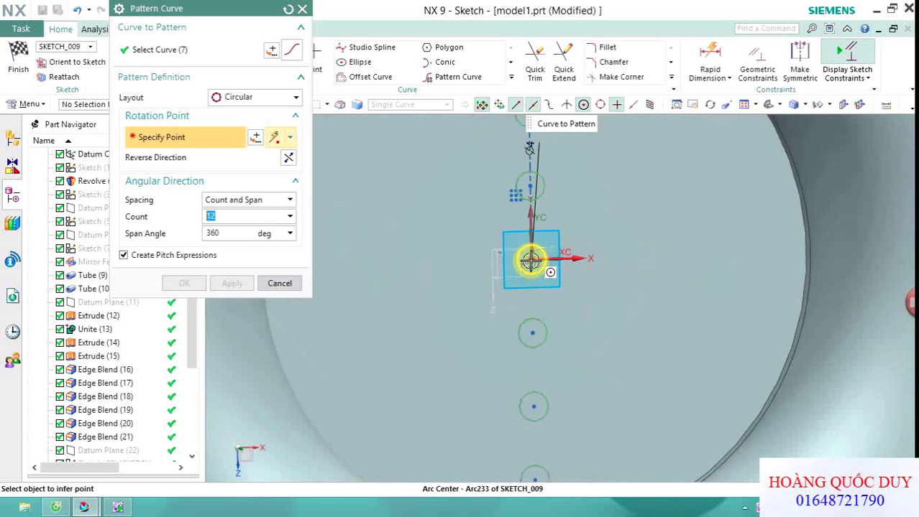
pyautogui.click(549, 257)
pyautogui.click(667, 227)
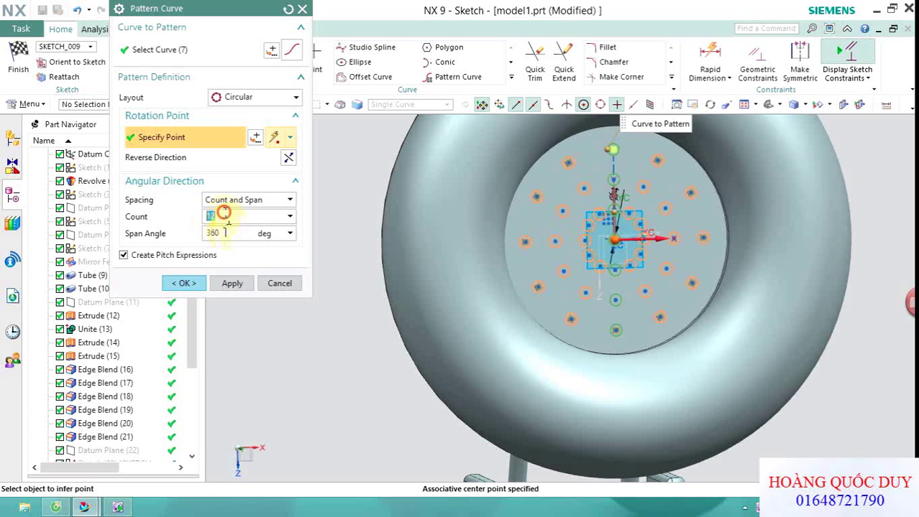
pyautogui.click(185, 283)
pyautogui.scroll(-3, 373, 297)
pyautogui.moveTo(328, 232); pyautogui.dragTo(338, 238, button='middle')
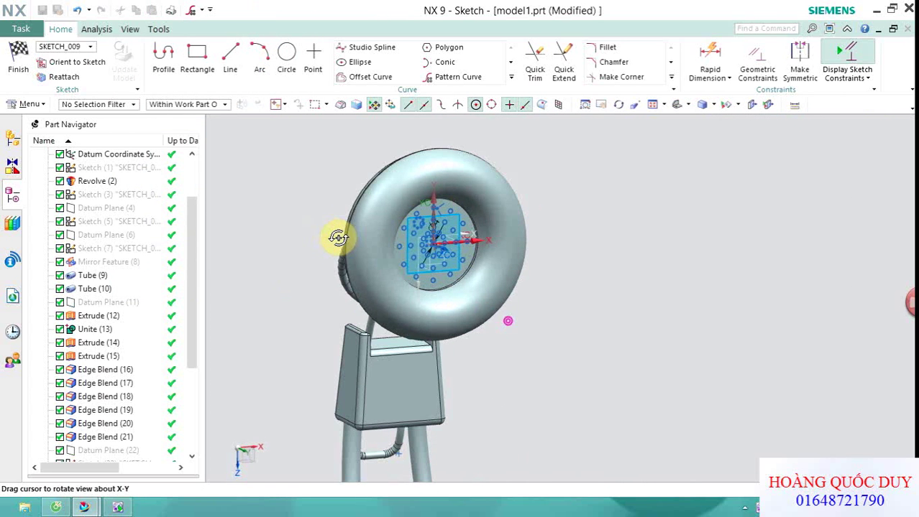
# Extrude the patterned circles 5 mm into the ear cup body as a Subtract cut.
pyautogui.click(19, 65)
pyautogui.press('x')
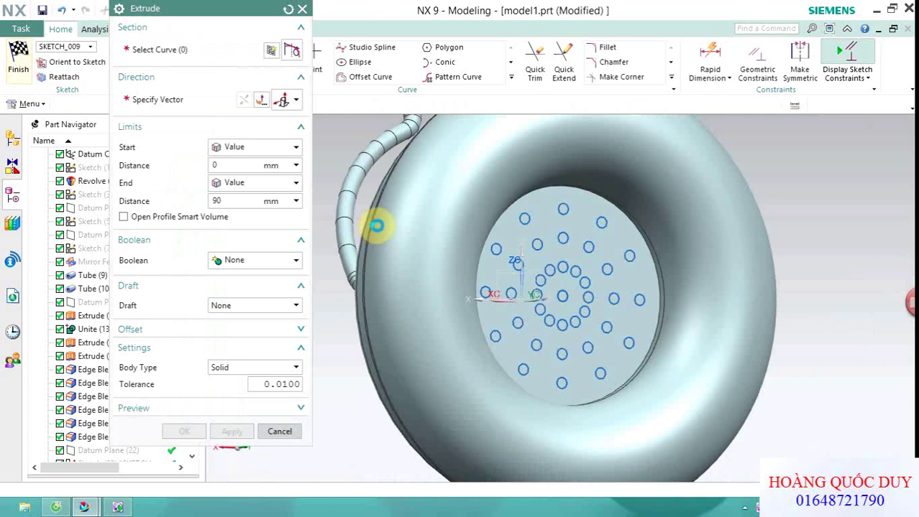
pyautogui.click(493, 227)
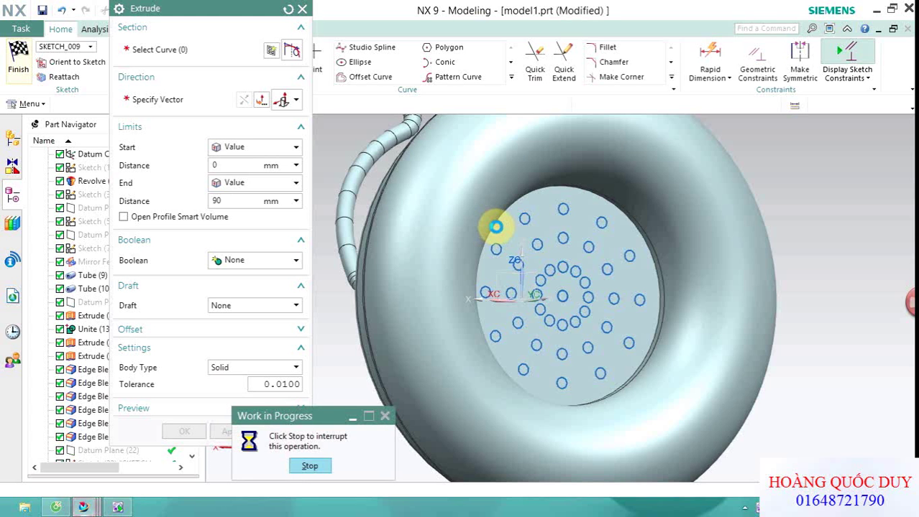
pyautogui.scroll(-5, 460, 235)
pyautogui.scroll(2, 404, 264)
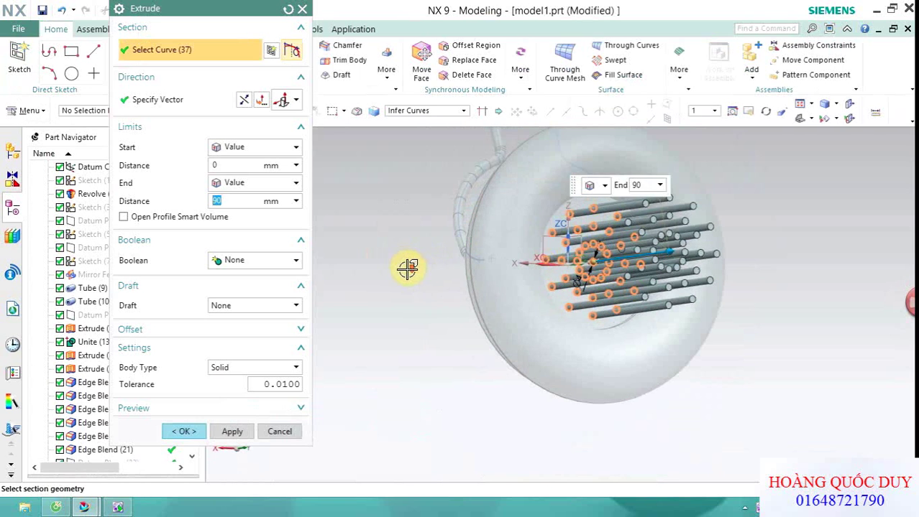
pyautogui.click(262, 260)
pyautogui.click(249, 299)
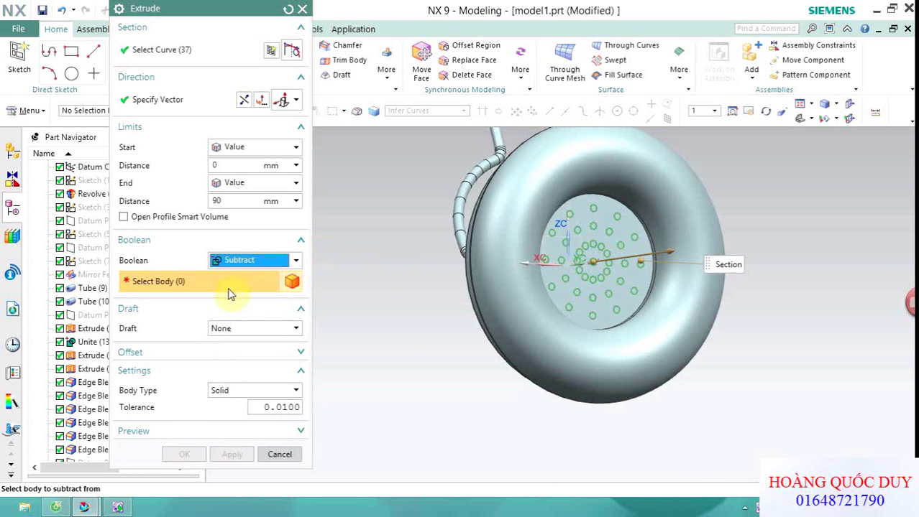
pyautogui.click(550, 355)
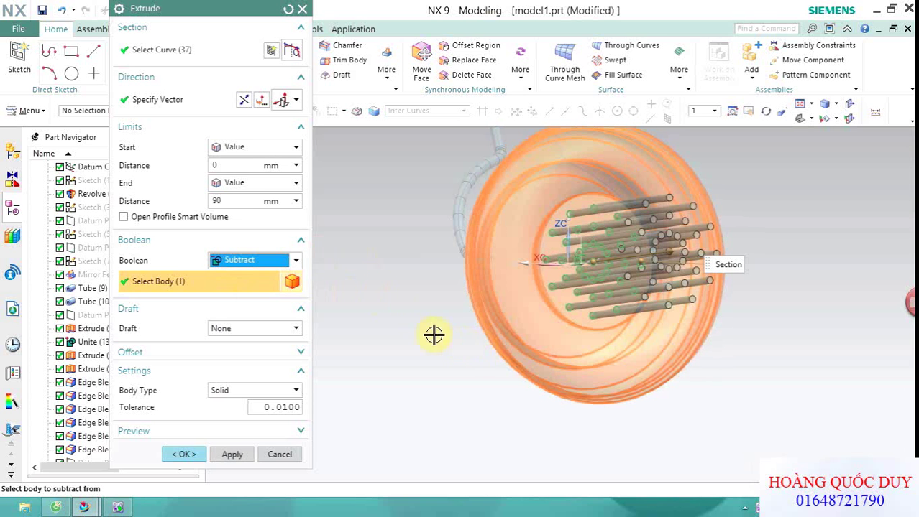
pyautogui.click(245, 100)
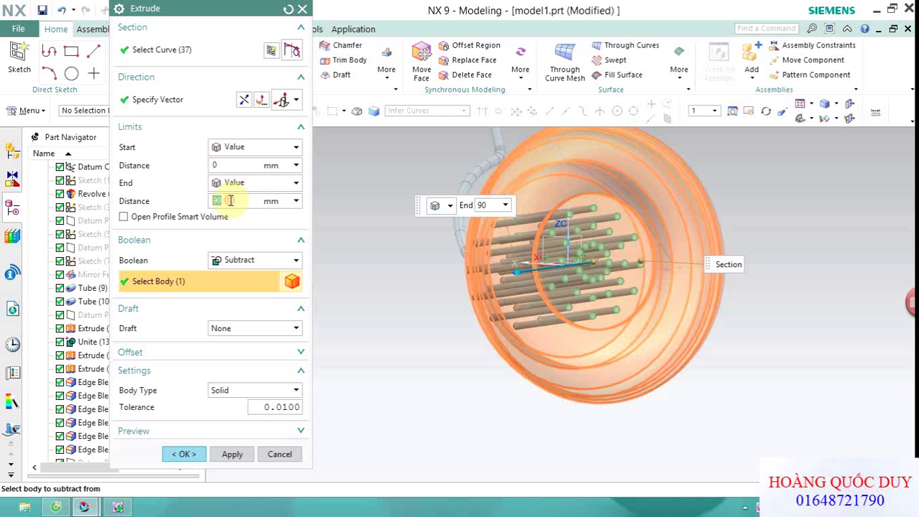
pyautogui.click(236, 201)
pyautogui.write('5')
pyautogui.press('Return')
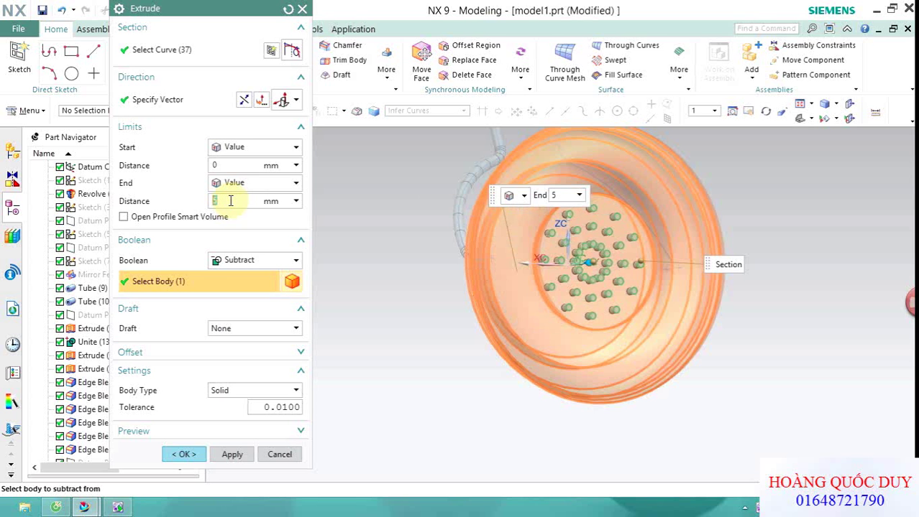
pyautogui.click(183, 454)
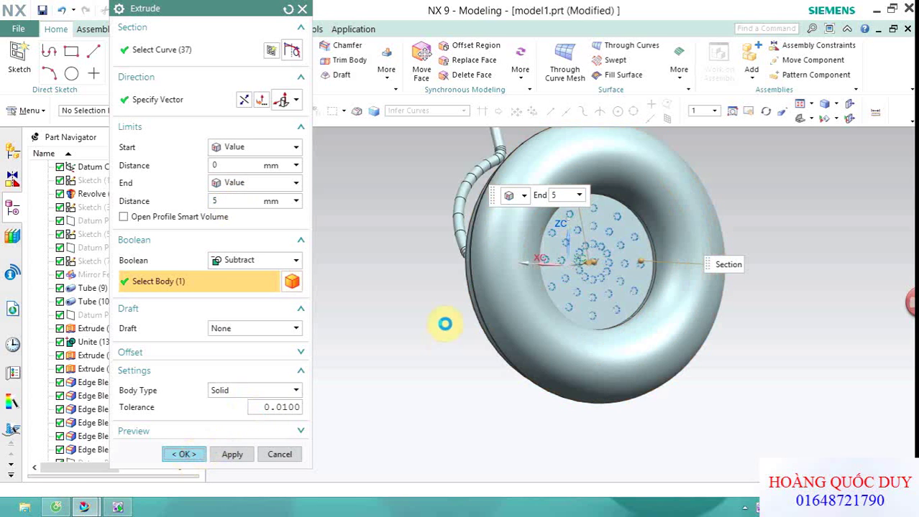
pyautogui.moveTo(426, 314)
pyautogui.mouseDown(button='middle')
pyautogui.moveTo(381, 269)
pyautogui.moveTo(404, 259)
pyautogui.moveTo(341, 231)
pyautogui.moveTo(359, 236)
pyautogui.moveTo(350, 187)
pyautogui.moveTo(375, 176)
pyautogui.moveTo(370, 183)
pyautogui.mouseUp(button='middle')
# Hide all curves and sketches with Show and Hide (Ctrl+W).
pyautogui.scroll(2, 358, 180)
pyautogui.scroll(-3, 375, 177)
pyautogui.scroll(2, 370, 179)
pyautogui.moveTo(328, 225)
pyautogui.mouseDown(button='middle')
pyautogui.moveTo(349, 199)
pyautogui.moveTo(311, 220)
pyautogui.mouseUp(button='middle')
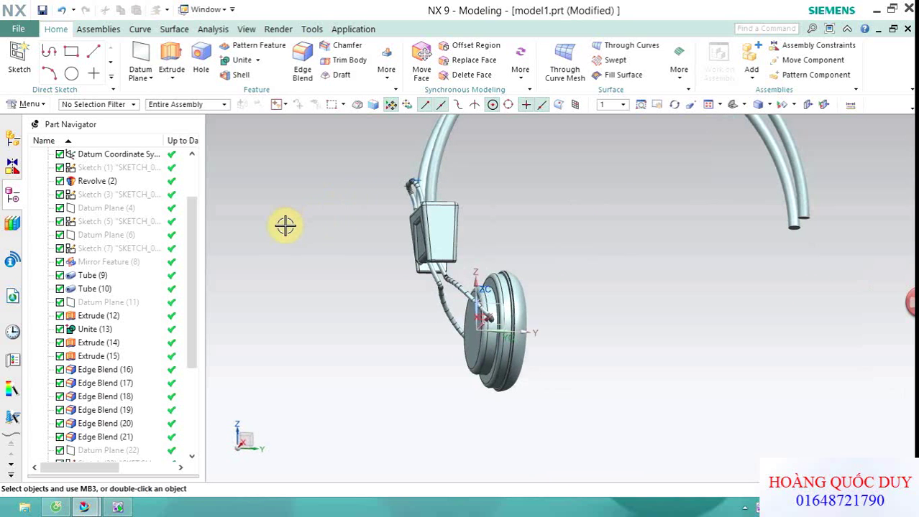
pyautogui.hotkey('ctrl', 'w')
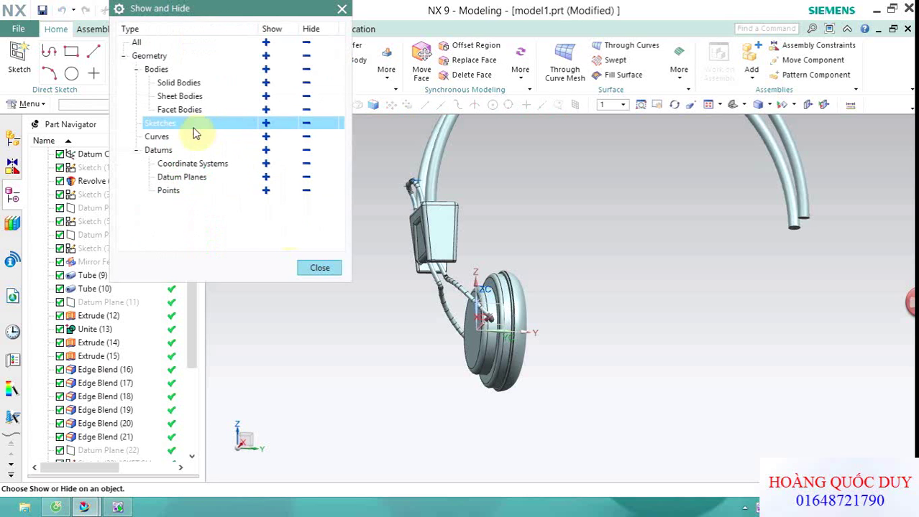
pyautogui.click(306, 136)
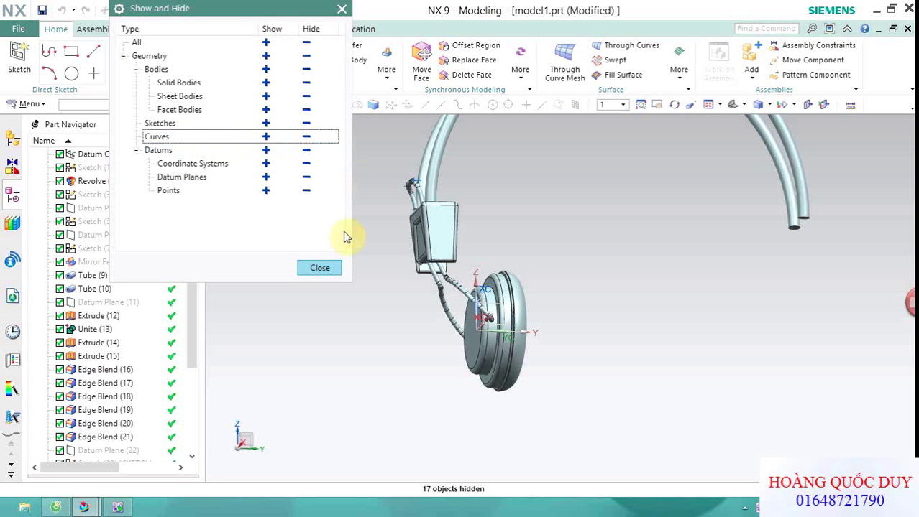
pyautogui.click(306, 124)
pyautogui.click(308, 122)
pyautogui.click(320, 269)
pyautogui.moveTo(349, 273)
pyautogui.mouseDown(button='middle')
pyautogui.moveTo(332, 284)
pyautogui.moveTo(366, 285)
pyautogui.mouseUp(button='middle')
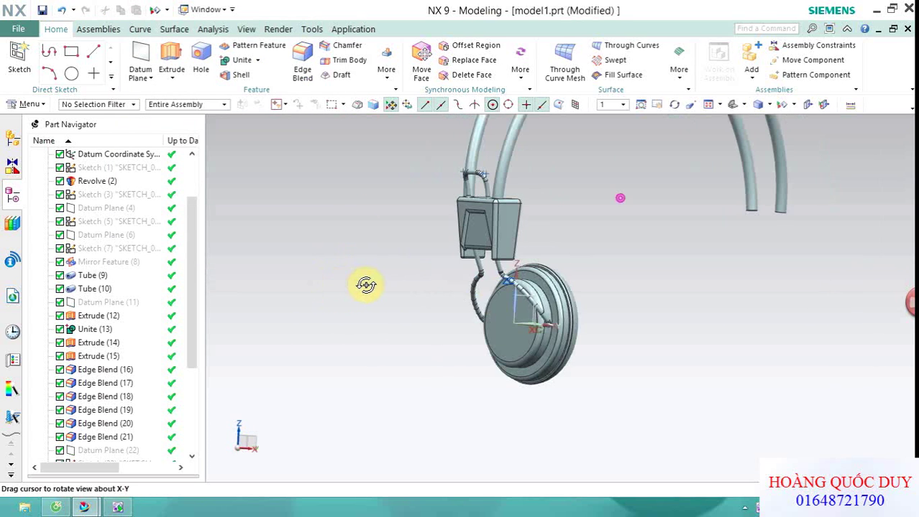
# Create a datum plane offset from the XZ plane.
pyautogui.click(143, 81)
pyautogui.click(156, 90)
pyautogui.scroll(-3, 381, 169)
pyautogui.scroll(2, 450, 188)
pyautogui.scroll(1, 488, 191)
pyautogui.scroll(1, 501, 214)
pyautogui.scroll(2, 416, 326)
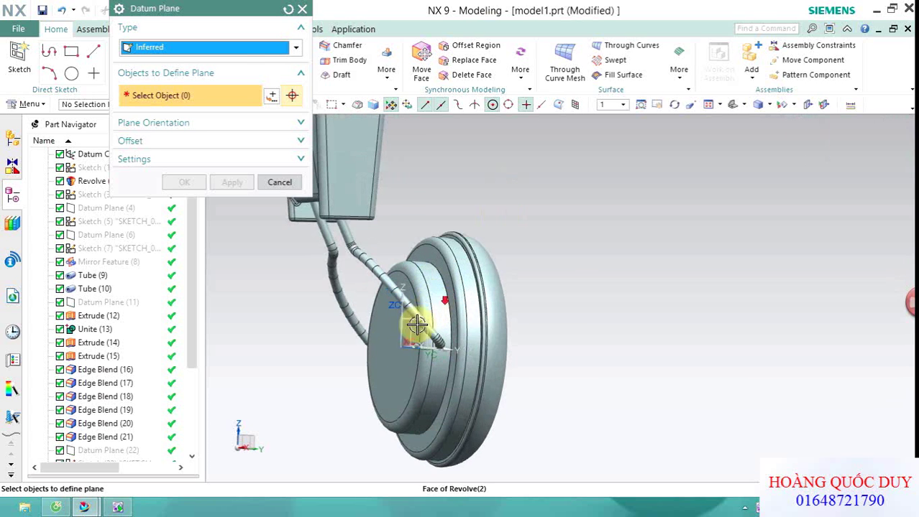
pyautogui.click(409, 327)
pyautogui.click(489, 336)
pyautogui.moveTo(563, 296)
pyautogui.mouseDown(button='middle')
pyautogui.moveTo(596, 228)
pyautogui.moveTo(547, 245)
pyautogui.moveTo(584, 226)
pyautogui.moveTo(565, 237)
pyautogui.moveTo(605, 274)
pyautogui.moveTo(608, 254)
pyautogui.moveTo(298, 244)
pyautogui.mouseUp(button='middle')
pyautogui.click(186, 242)
pyautogui.moveTo(365, 236); pyautogui.dragTo(317, 190, button='middle')
# Mirror the ear cup, cable tube and headband block across the new datum plane.
pyautogui.click(385, 78)
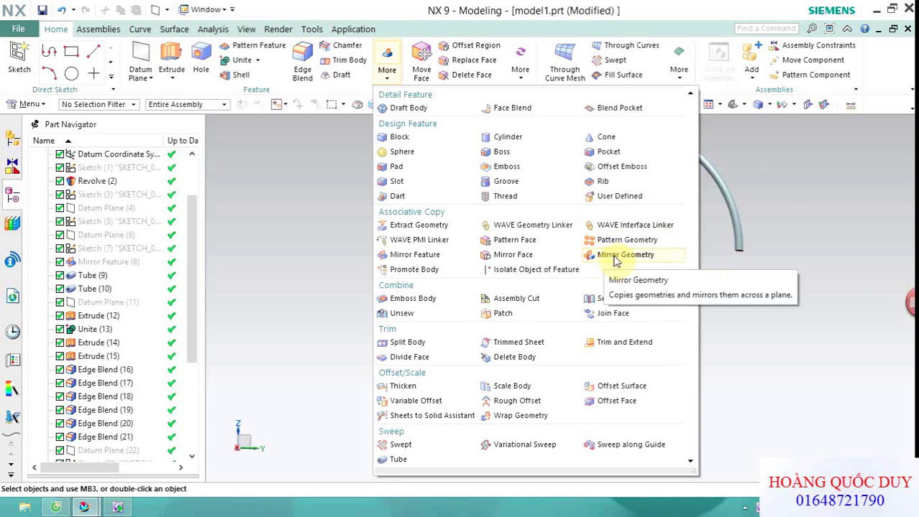
pyautogui.click(616, 260)
pyautogui.moveTo(459, 318)
pyautogui.mouseDown(button='middle')
pyautogui.moveTo(439, 314)
pyautogui.moveTo(447, 317)
pyautogui.mouseUp(button='middle')
pyautogui.scroll(-3, 447, 316)
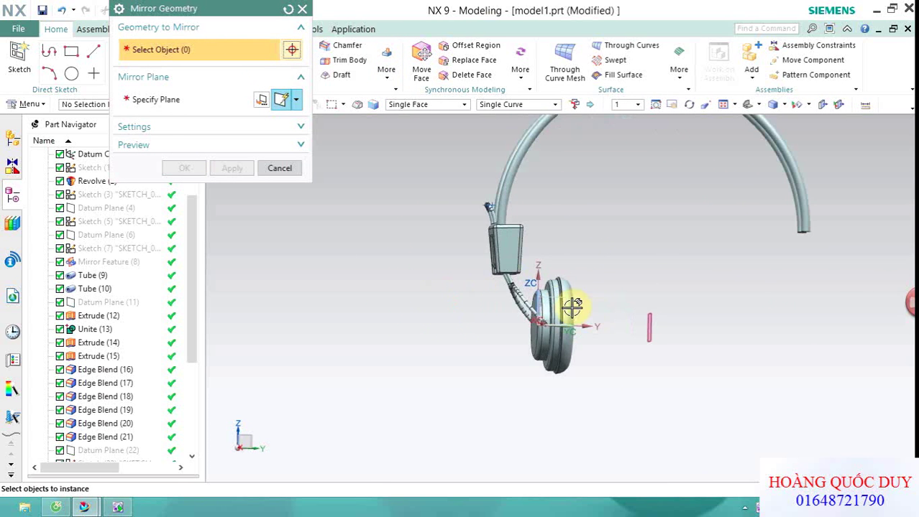
pyautogui.scroll(4, 576, 286)
pyautogui.click(576, 285)
pyautogui.click(469, 280)
pyautogui.click(466, 246)
pyautogui.scroll(-3, 396, 236)
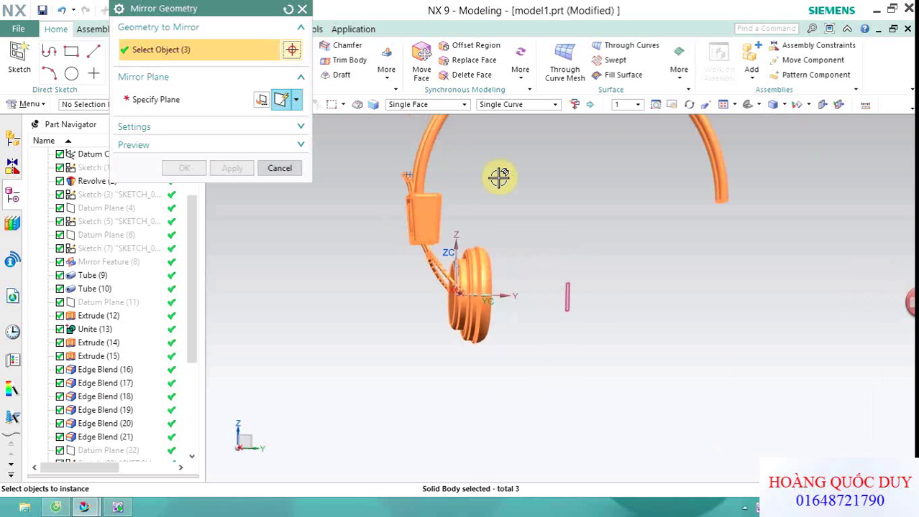
pyautogui.click(194, 99)
pyautogui.scroll(2, 523, 261)
pyautogui.scroll(1, 596, 302)
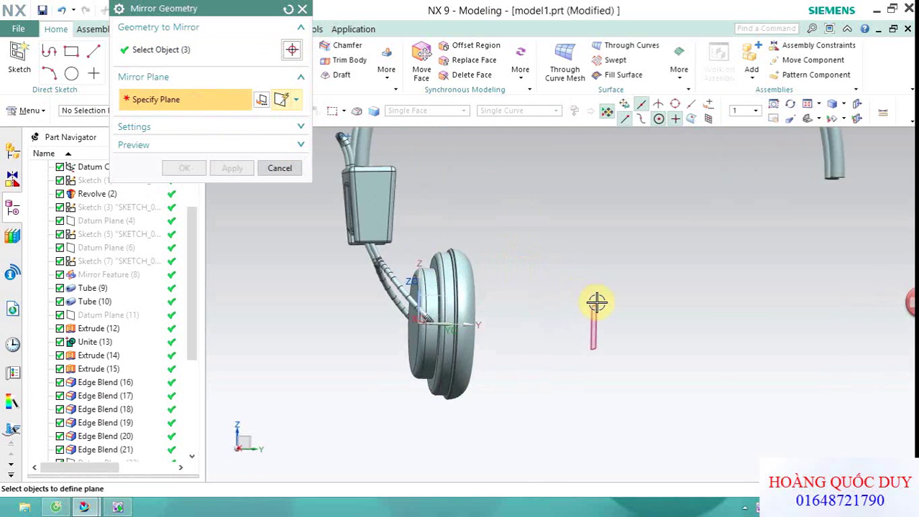
pyautogui.click(597, 311)
pyautogui.scroll(-2, 584, 308)
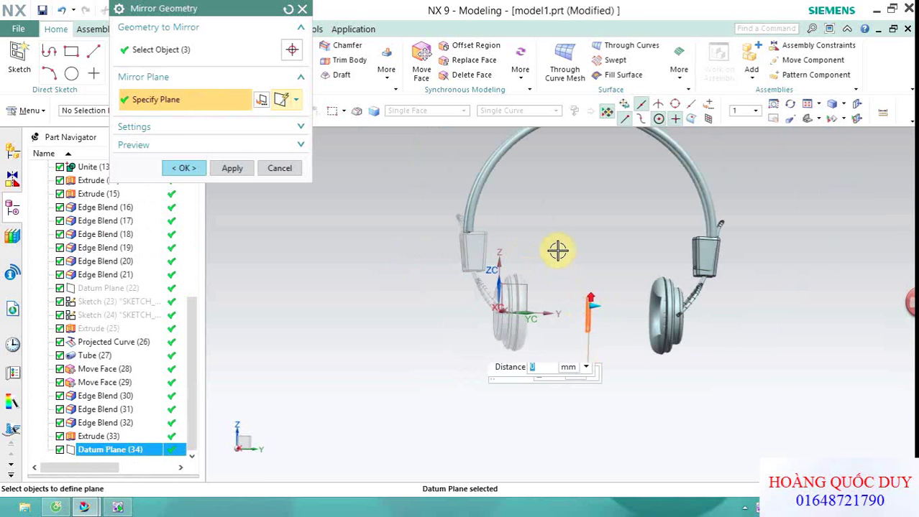
pyautogui.click(186, 168)
pyautogui.scroll(-2, 447, 300)
pyautogui.moveTo(404, 300); pyautogui.dragTo(406, 313, button='middle')
pyautogui.moveTo(341, 341); pyautogui.dragTo(365, 349, button='middle')
pyautogui.scroll(2, 363, 351)
pyautogui.scroll(2, 440, 381)
pyautogui.scroll(2, 503, 377)
pyautogui.click(539, 375)
# Sketch on the ear cup face and draw a circle centred below the origin.
pyautogui.click(237, 243)
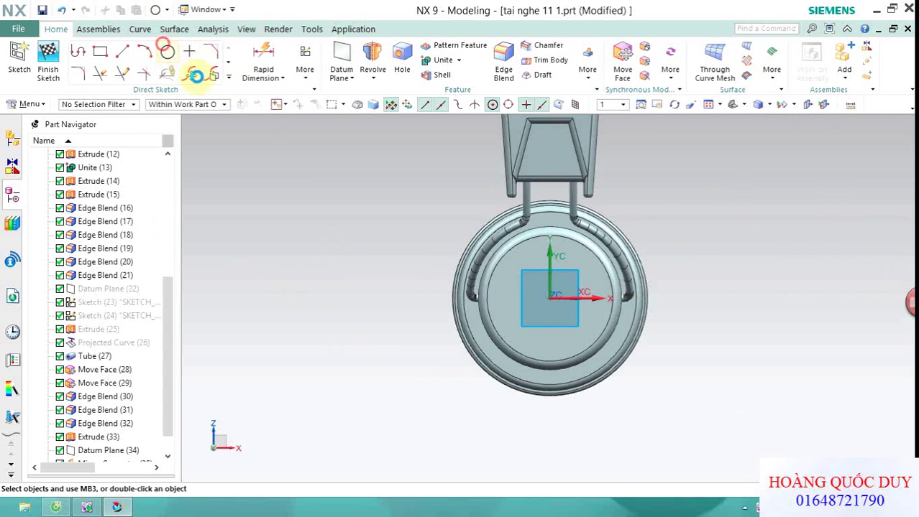
pyautogui.scroll(3, 454, 403)
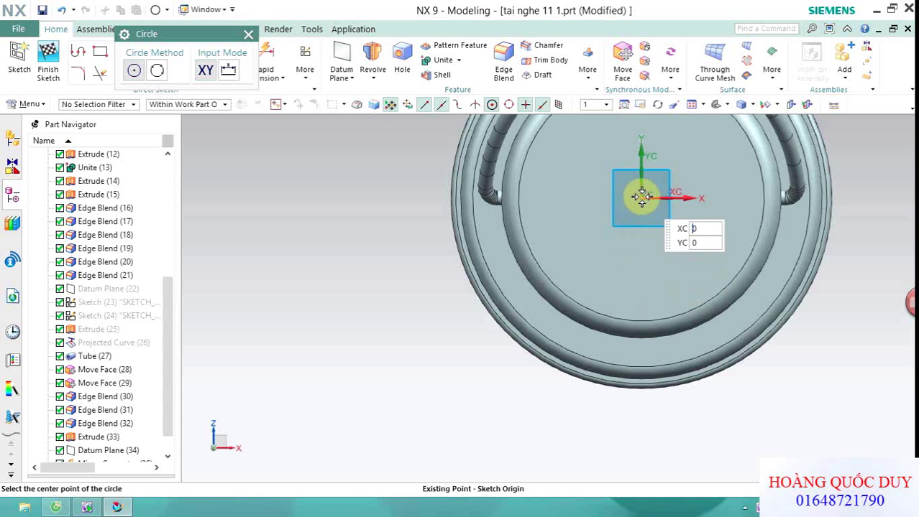
pyautogui.click(641, 239)
pyautogui.scroll(1, 669, 242)
pyautogui.scroll(1, 690, 246)
pyautogui.click(719, 250)
pyautogui.scroll(-2, 656, 205)
pyautogui.scroll(2, 646, 204)
pyautogui.press('Escape')
pyautogui.moveTo(615, 190)
pyautogui.mouseDown()
pyautogui.moveTo(625, 242)
pyautogui.moveTo(626, 230)
pyautogui.mouseUp()
pyautogui.scroll(1, 625, 230)
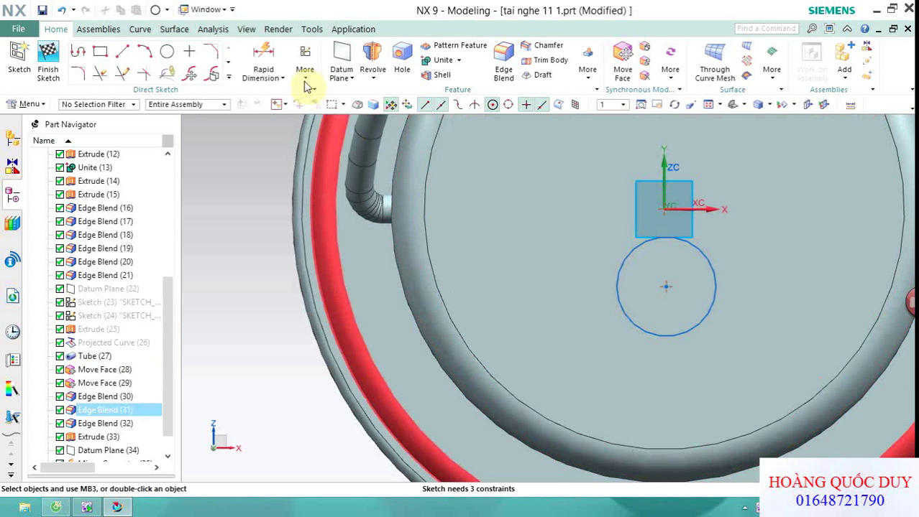
# Dimension the circle centre 27 below the sketch origin.
pyautogui.click(263, 56)
pyautogui.scroll(2, 625, 198)
pyautogui.click(675, 213)
pyautogui.click(685, 332)
pyautogui.click(474, 308)
pyautogui.write('7')
pyautogui.press('Return')
pyautogui.press('Escape')
# Set Rapid Dimension to show method shortcuts and choose the diameter method.
pyautogui.click(263, 78)
pyautogui.click(299, 106)
pyautogui.click(296, 214)
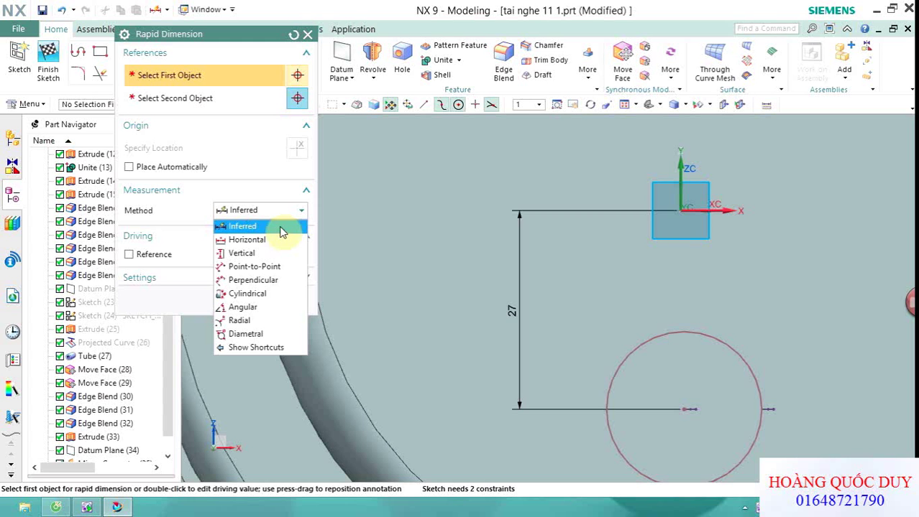
pyautogui.click(274, 347)
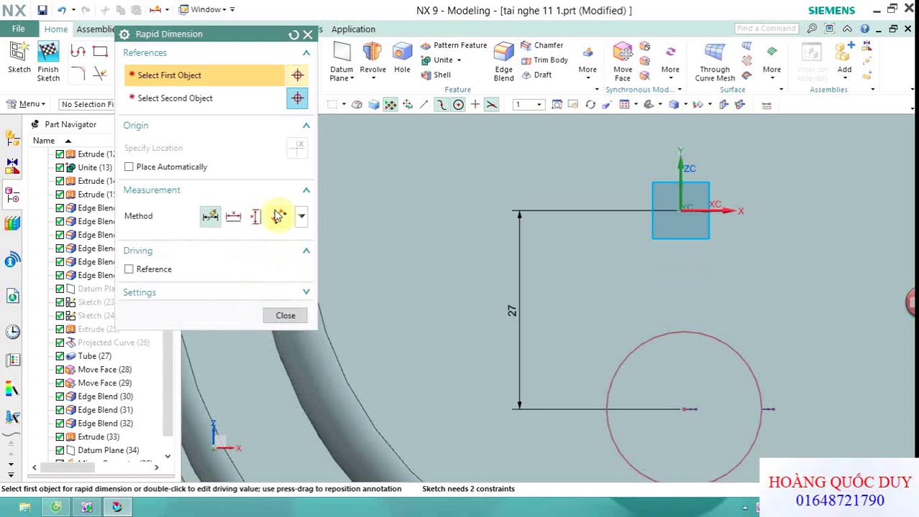
pyautogui.click(300, 217)
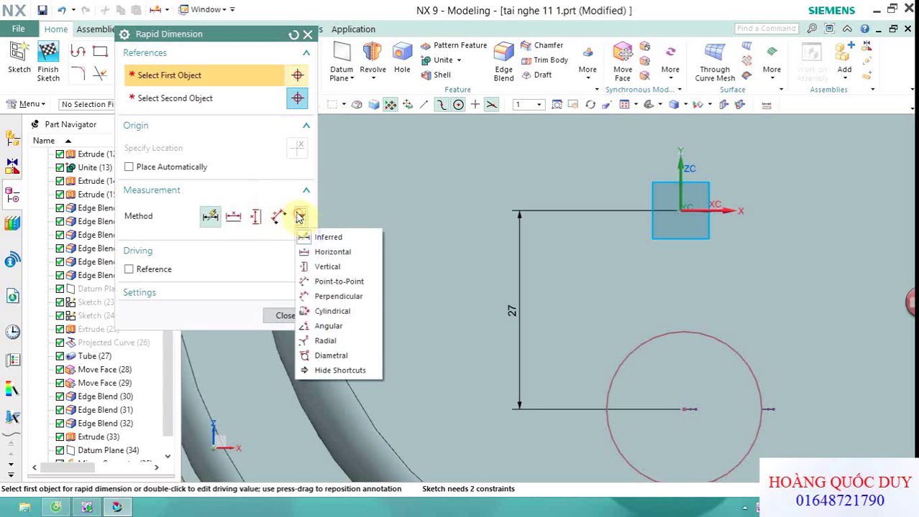
pyautogui.click(322, 342)
pyautogui.scroll(-2, 467, 279)
pyautogui.scroll(2, 598, 371)
# Give the circle a 30 diameter dimension and close the tool.
pyautogui.click(637, 283)
pyautogui.click(693, 268)
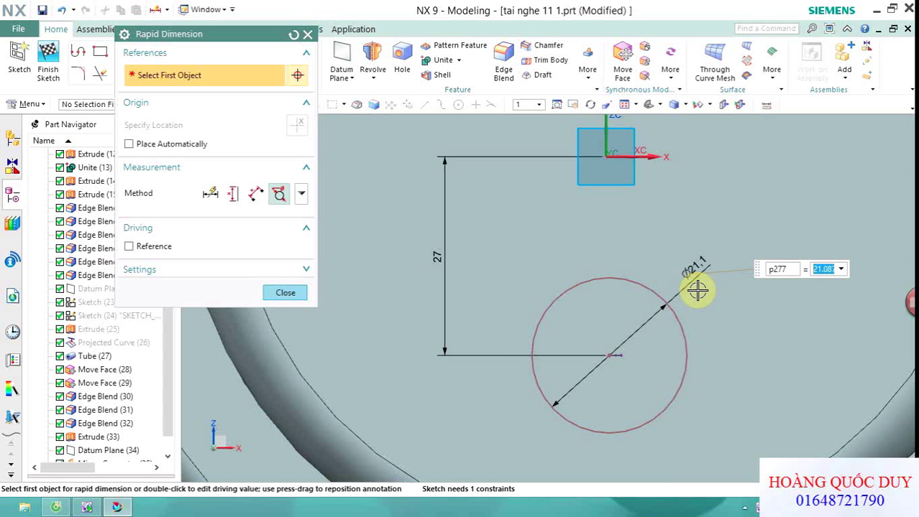
pyautogui.write('30')
pyautogui.press('Return')
pyautogui.scroll(-3, 697, 290)
pyautogui.scroll(-2, 686, 287)
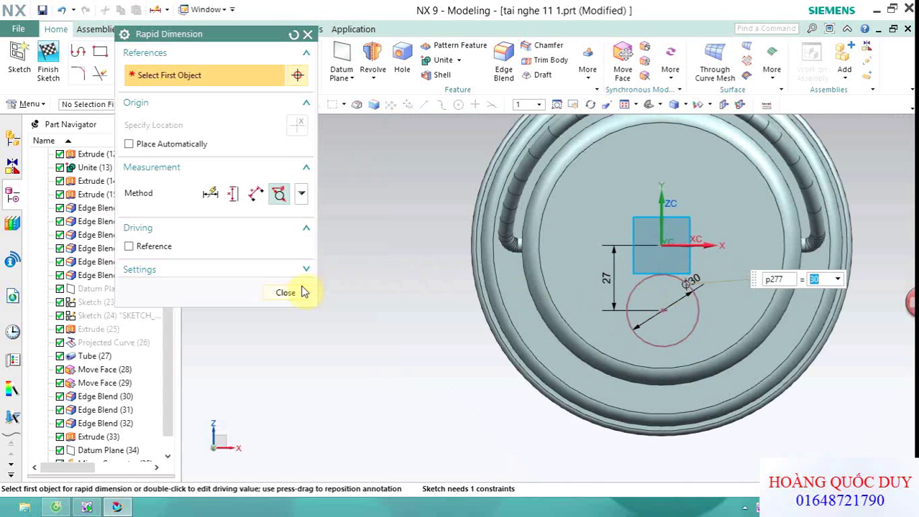
pyautogui.click(301, 292)
pyautogui.scroll(1, 676, 219)
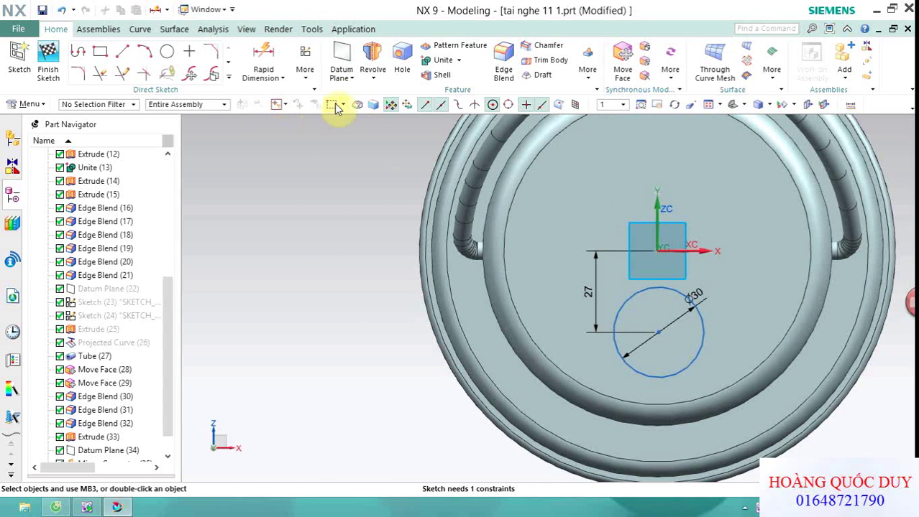
# Revolve the circle 0 to 360° about an axis through its centre.
pyautogui.click(374, 59)
pyautogui.scroll(-2, 420, 194)
pyautogui.scroll(2, 419, 196)
pyautogui.click(212, 148)
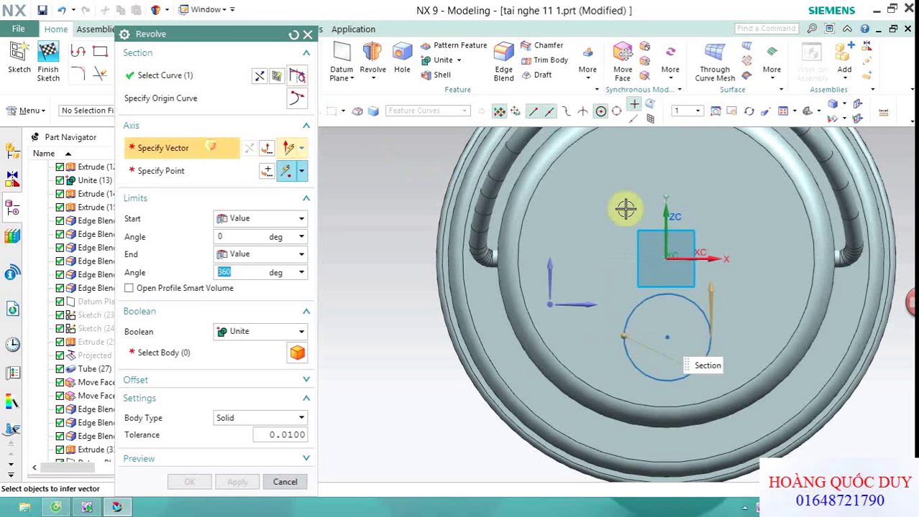
pyautogui.click(554, 267)
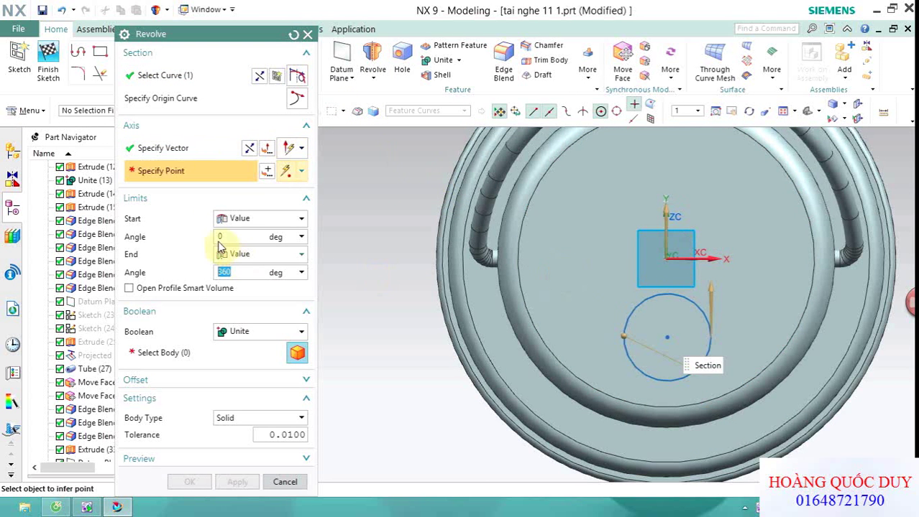
pyautogui.click(669, 341)
pyautogui.scroll(-3, 557, 303)
pyautogui.scroll(2, 512, 301)
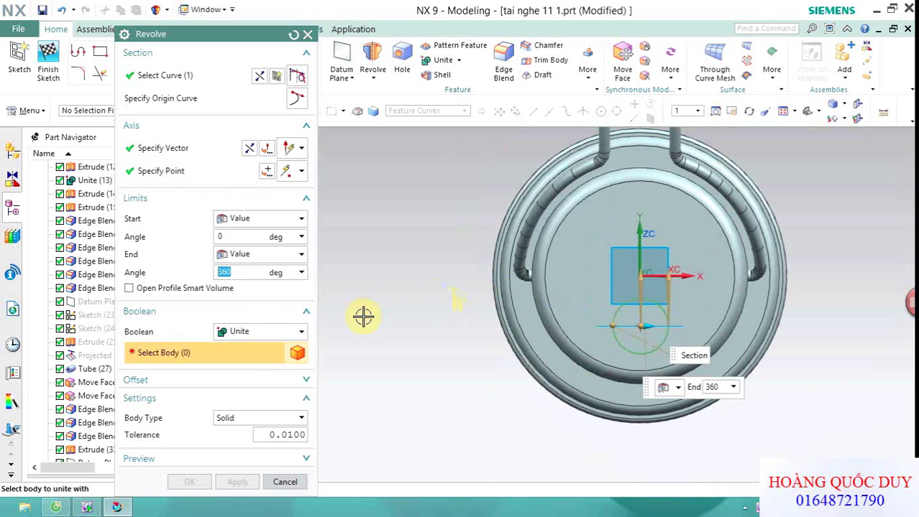
pyautogui.scroll(-2, 362, 350)
pyautogui.moveTo(416, 330); pyautogui.dragTo(403, 327, button='middle')
pyautogui.scroll(3, 361, 315)
# Unite the revolved sphere with the ear cup body and confirm the revolve.
pyautogui.click(271, 334)
pyautogui.click(228, 361)
pyautogui.click(568, 276)
pyautogui.scroll(-2, 546, 302)
pyautogui.moveTo(509, 322); pyautogui.dragTo(438, 337, button='middle')
pyautogui.click(185, 482)
pyautogui.scroll(3, 374, 366)
pyautogui.moveTo(441, 302)
pyautogui.mouseDown(button='middle')
pyautogui.moveTo(413, 320)
pyautogui.moveTo(431, 312)
pyautogui.mouseUp(button='middle')
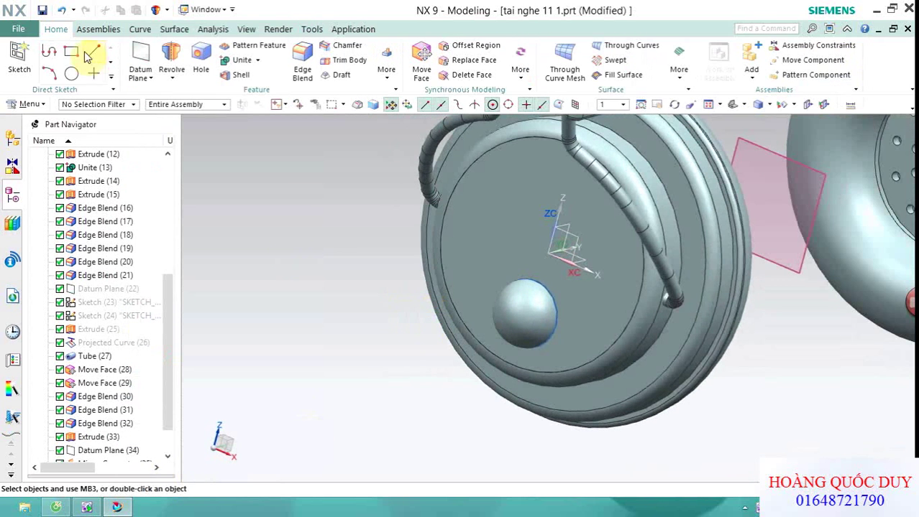
# Start a new sketch on the ear cup's flat face.
pyautogui.click(19, 70)
pyautogui.click(238, 242)
pyautogui.moveTo(492, 301); pyautogui.dragTo(368, 287, button='middle')
pyautogui.click(49, 69)
pyautogui.moveTo(278, 140)
pyautogui.mouseDown(button='middle')
pyautogui.moveTo(369, 226)
pyautogui.moveTo(373, 241)
pyautogui.moveTo(355, 226)
pyautogui.moveTo(259, 219)
pyautogui.mouseUp(button='middle')
pyautogui.scroll(1, 259, 219)
pyautogui.click(29, 62)
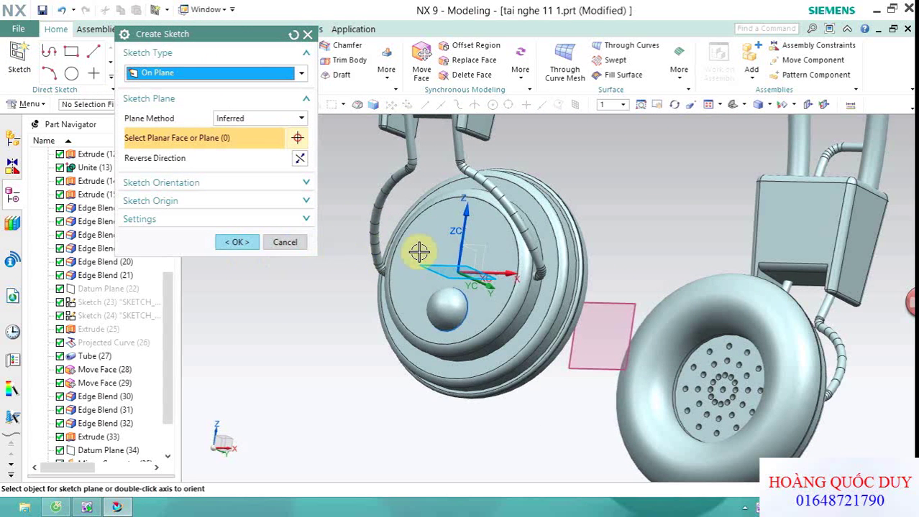
pyautogui.scroll(2, 359, 273)
pyautogui.click(422, 259)
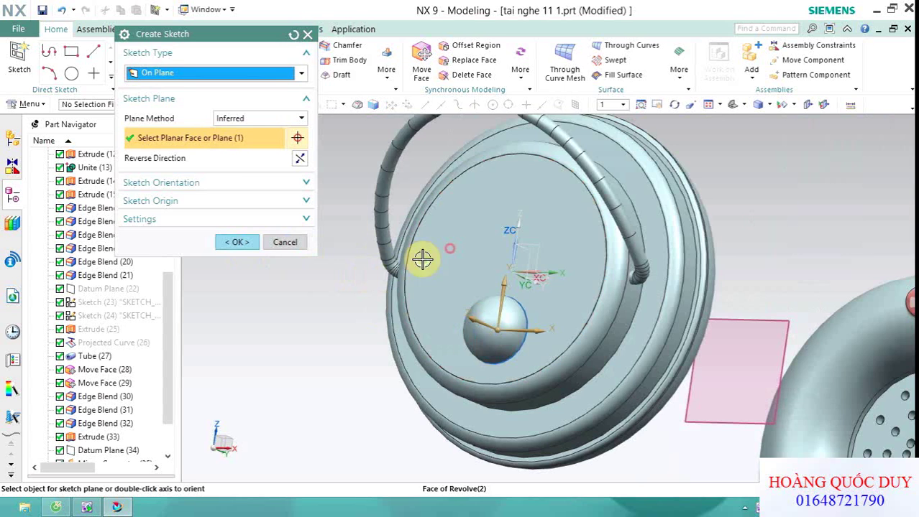
pyautogui.click(248, 246)
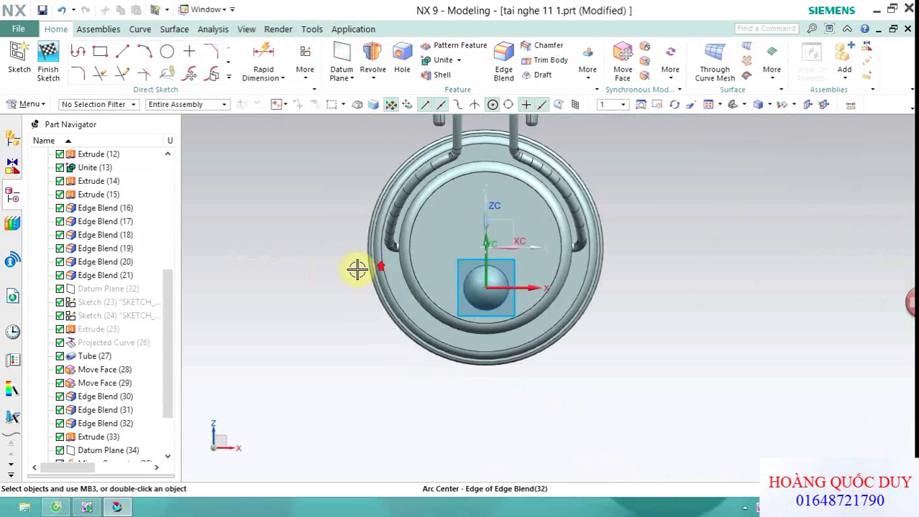
# Draw the boom line from the sphere's bottom down-left, viewed normal to the sketch.
pyautogui.click(144, 55)
pyautogui.scroll(2, 683, 327)
pyautogui.scroll(2, 686, 328)
pyautogui.scroll(-2, 402, 299)
pyautogui.scroll(1, 359, 293)
pyautogui.click(427, 321)
pyautogui.scroll(-3, 474, 360)
pyautogui.click(549, 394)
pyautogui.scroll(-2, 611, 359)
pyautogui.moveTo(652, 345)
pyautogui.mouseDown(button='middle')
pyautogui.moveTo(594, 334)
pyautogui.moveTo(582, 380)
pyautogui.moveTo(630, 378)
pyautogui.mouseUp(button='middle')
pyautogui.press('F8')
pyautogui.scroll(2, 344, 250)
pyautogui.scroll(2, 344, 250)
# Dimension the horizontal distance between arc centre and sphere centre as 33.
pyautogui.click(264, 58)
pyautogui.scroll(2, 447, 197)
pyautogui.scroll(2, 447, 197)
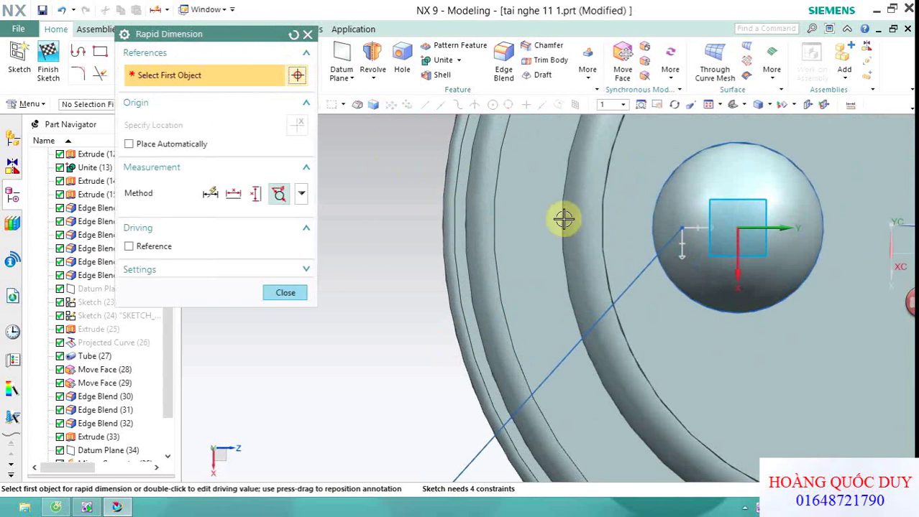
pyautogui.scroll(-4, 568, 205)
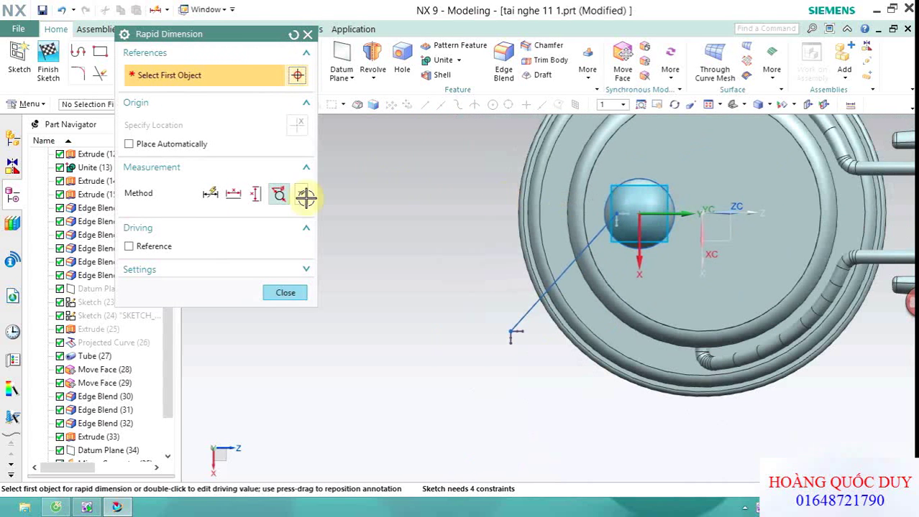
pyautogui.click(212, 196)
pyautogui.scroll(2, 624, 189)
pyautogui.scroll(1, 513, 250)
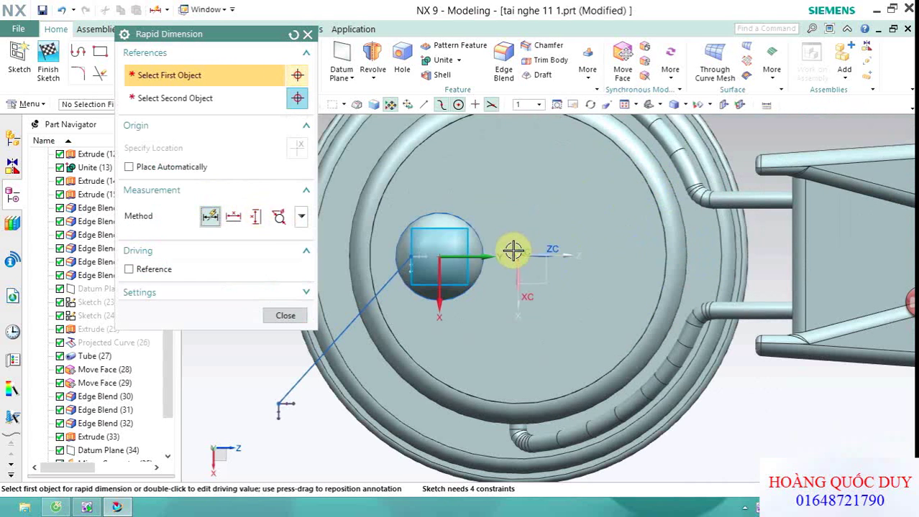
pyautogui.click(511, 253)
pyautogui.click(411, 256)
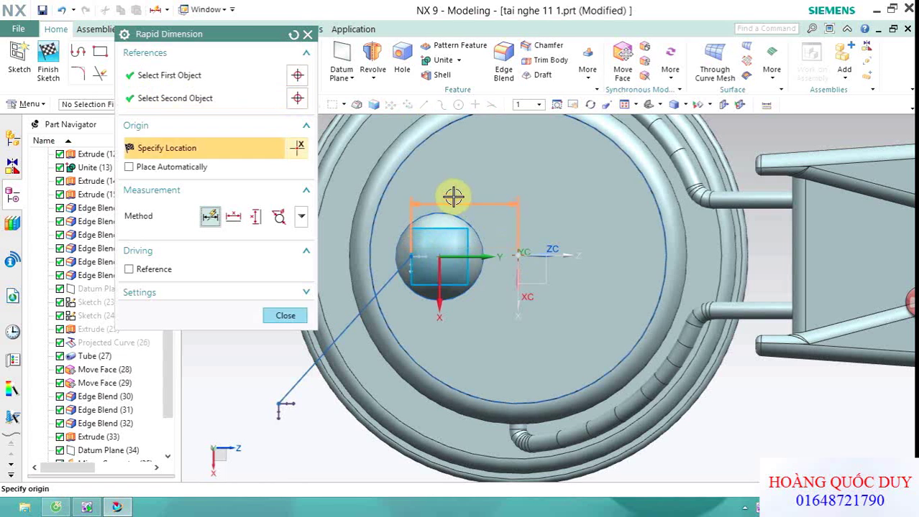
pyautogui.click(452, 196)
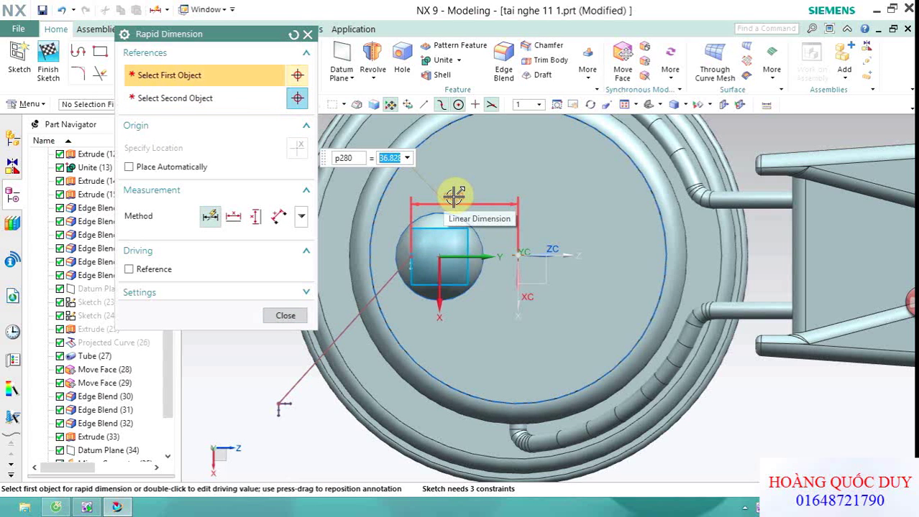
pyautogui.write('33')
pyautogui.press('Return')
pyautogui.scroll(-2, 388, 277)
# Dimension the boom line 70 vertically and 30 horizontally.
pyautogui.click(412, 338)
pyautogui.click(487, 228)
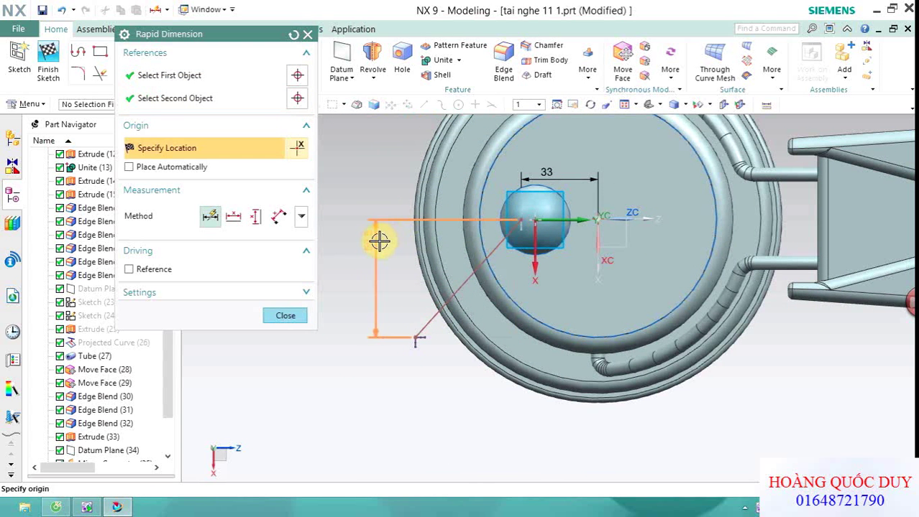
pyautogui.click(379, 241)
pyautogui.press('Return')
pyautogui.click(423, 382)
pyautogui.click(560, 179)
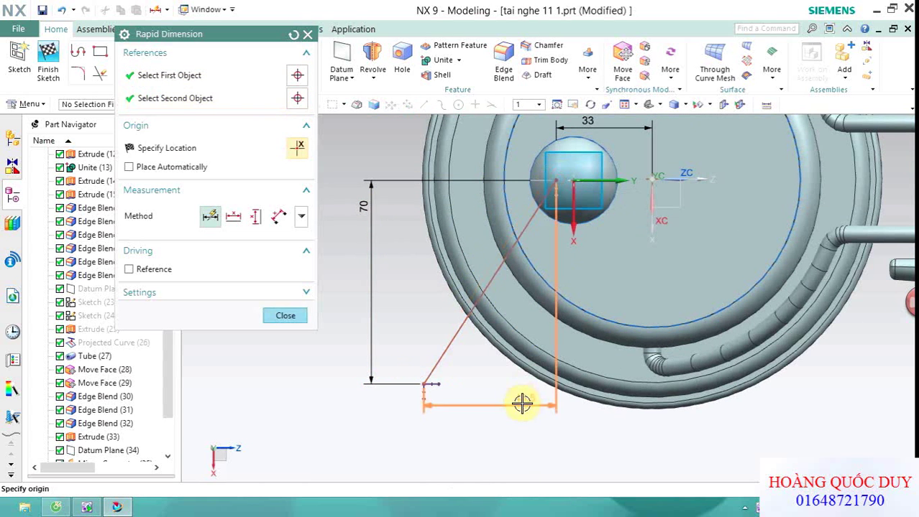
pyautogui.click(503, 424)
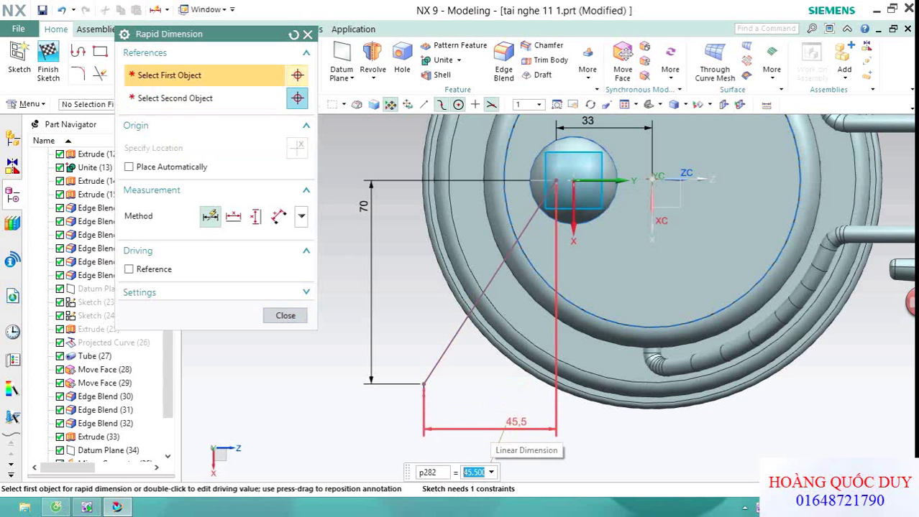
pyautogui.write('30')
pyautogui.press('Return')
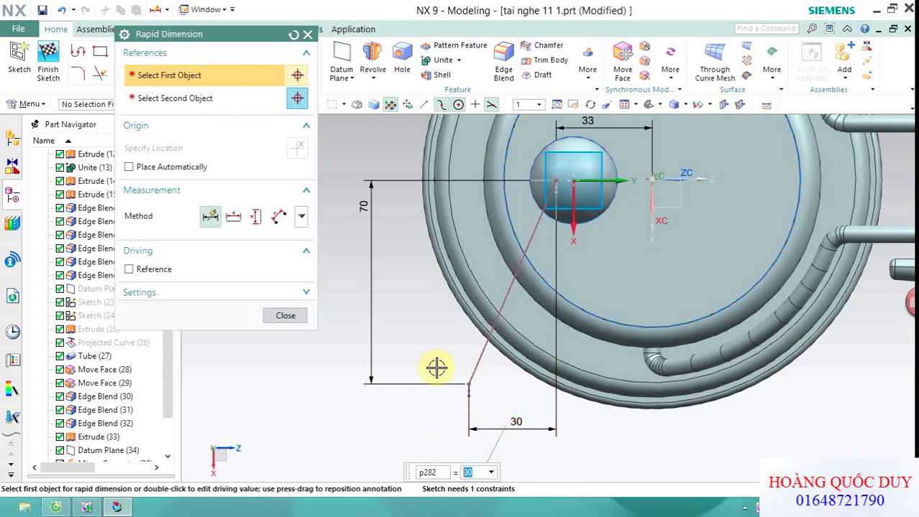
pyautogui.click(286, 318)
# Finish the boom sketch and orbit around both ear cups.
pyautogui.scroll(-3, 391, 337)
pyautogui.scroll(2, 361, 257)
pyautogui.scroll(-1, 362, 241)
pyautogui.scroll(1, 359, 251)
pyautogui.moveTo(357, 258); pyautogui.dragTo(331, 210, button='middle')
pyautogui.hotkey('ctrl', 'q')
pyautogui.scroll(-2, 330, 210)
pyautogui.moveTo(334, 261); pyautogui.dragTo(326, 257, button='middle')
pyautogui.scroll(2, 326, 256)
pyautogui.scroll(-2, 341, 208)
pyautogui.scroll(2, 349, 248)
pyautogui.moveTo(349, 248); pyautogui.dragTo(298, 228, button='middle')
pyautogui.scroll(1, 410, 203)
pyautogui.scroll(1, 599, 211)
# Create a datum plane 70 mm from the XY plane, reversed to the other side.
pyautogui.click(601, 215)
pyautogui.scroll(-1, 447, 242)
pyautogui.scroll(-1, 410, 173)
pyautogui.scroll(1, 415, 187)
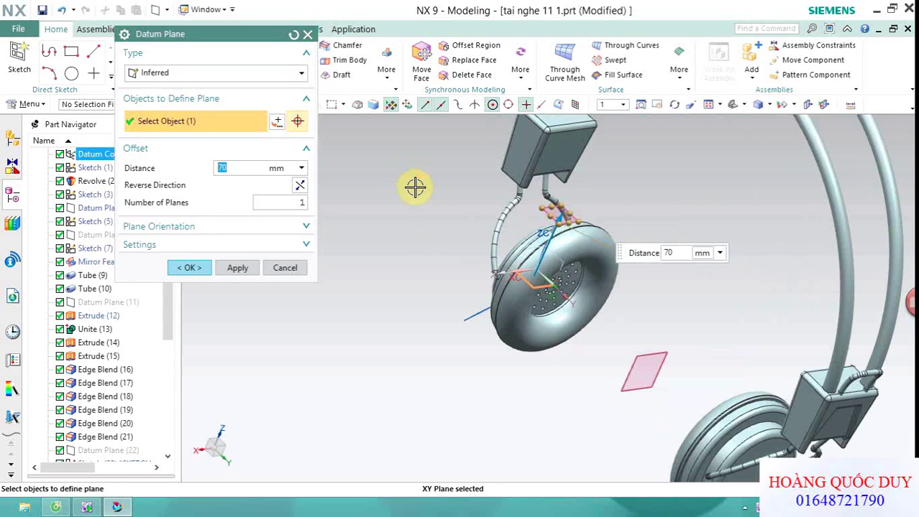
pyautogui.click(300, 186)
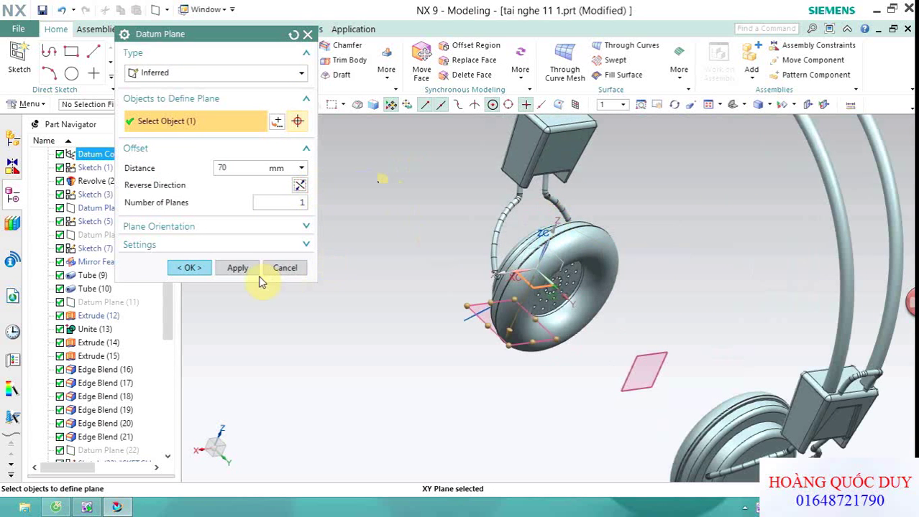
pyautogui.middleClick(230, 273)
pyautogui.moveTo(353, 273); pyautogui.dragTo(369, 303, button='middle')
pyautogui.scroll(2, 369, 303)
# Start a sketch on the new datum plane and switch to top view.
pyautogui.click(22, 66)
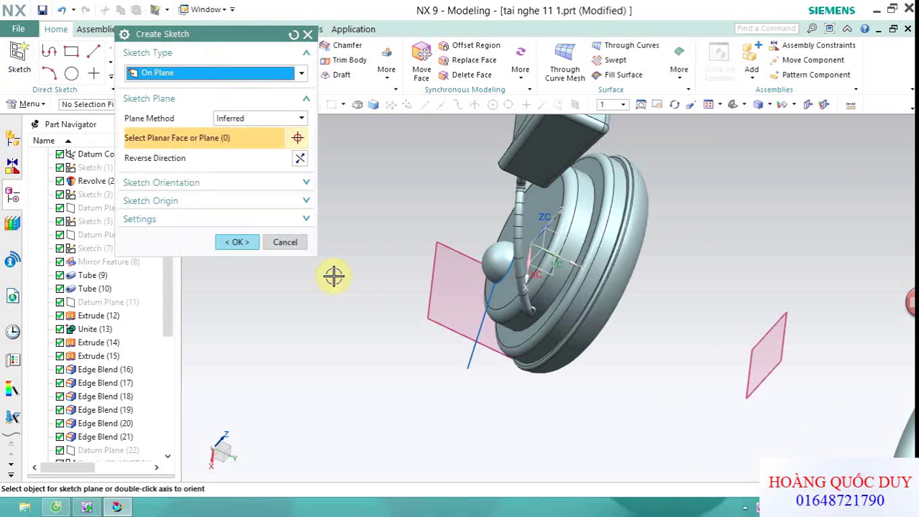
pyautogui.scroll(2, 412, 319)
pyautogui.click(447, 317)
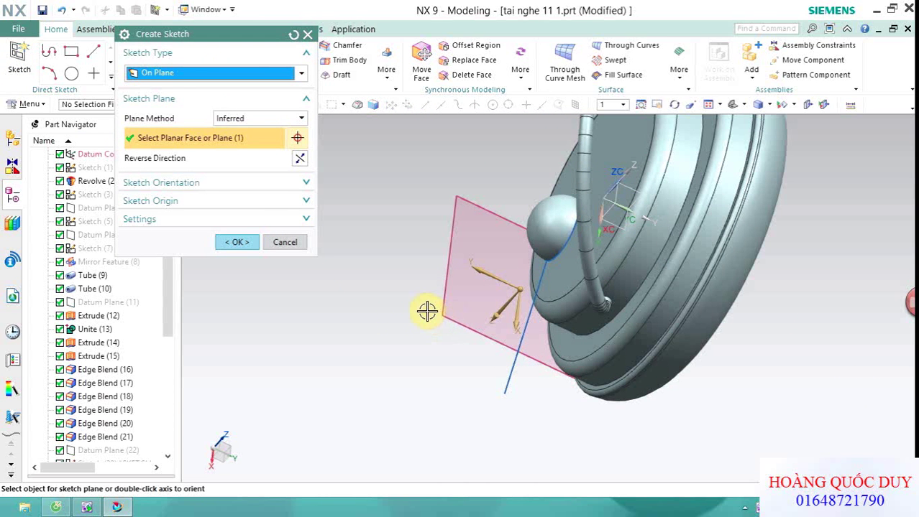
pyautogui.click(241, 246)
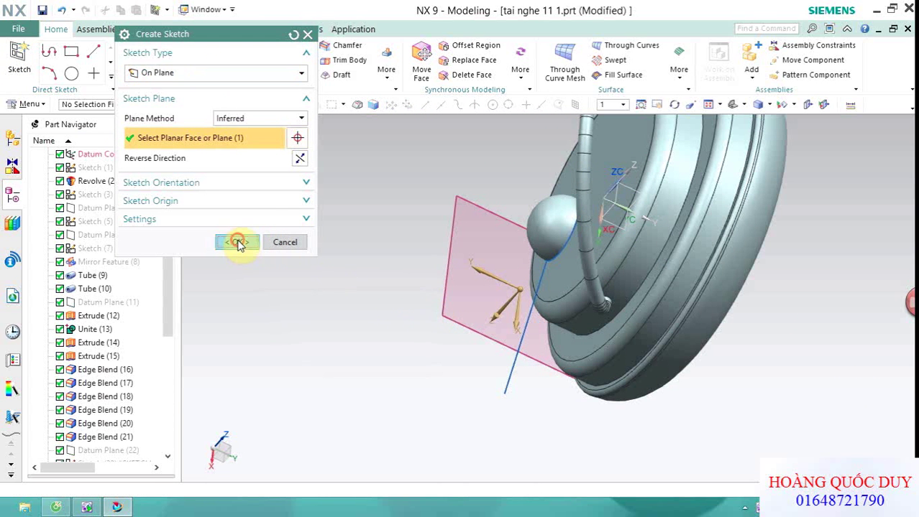
pyautogui.moveTo(429, 222)
pyautogui.mouseDown(button='middle')
pyautogui.moveTo(514, 239)
pyautogui.moveTo(431, 349)
pyautogui.mouseUp(button='middle')
pyautogui.scroll(2, 436, 323)
pyautogui.hotkey('ctrl', 'alt', 't')
# Draw an arc on the offset plane for the cable path.
pyautogui.scroll(2, 411, 347)
pyautogui.scroll(1, 411, 347)
pyautogui.click(144, 52)
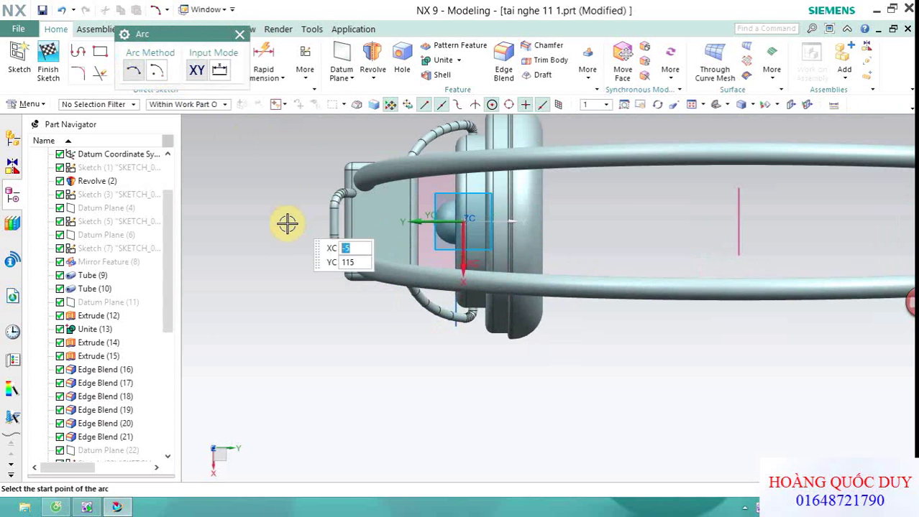
pyautogui.scroll(-1, 542, 409)
pyautogui.scroll(1, 542, 410)
pyautogui.click(500, 359)
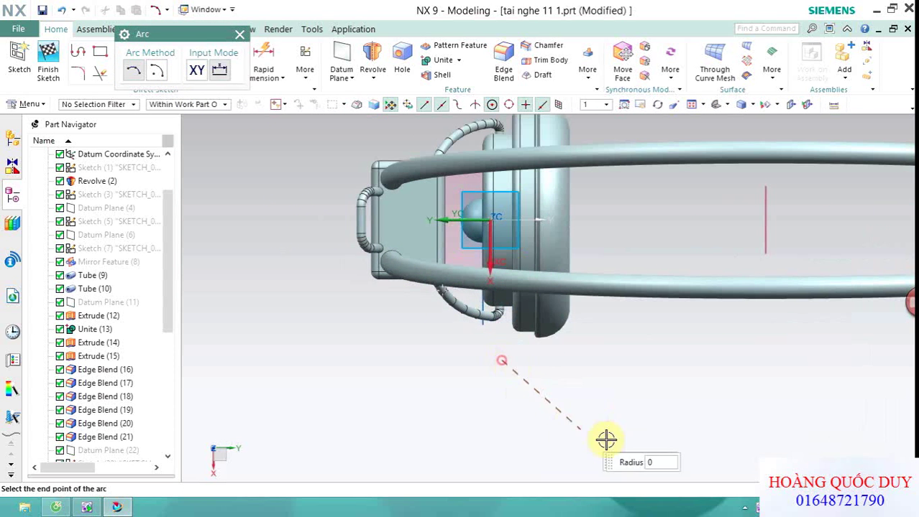
pyautogui.click(664, 462)
pyautogui.scroll(-2, 558, 424)
pyautogui.click(557, 419)
pyautogui.scroll(-2, 543, 401)
pyautogui.scroll(2, 558, 396)
pyautogui.press('Escape')
pyautogui.scroll(1, 530, 241)
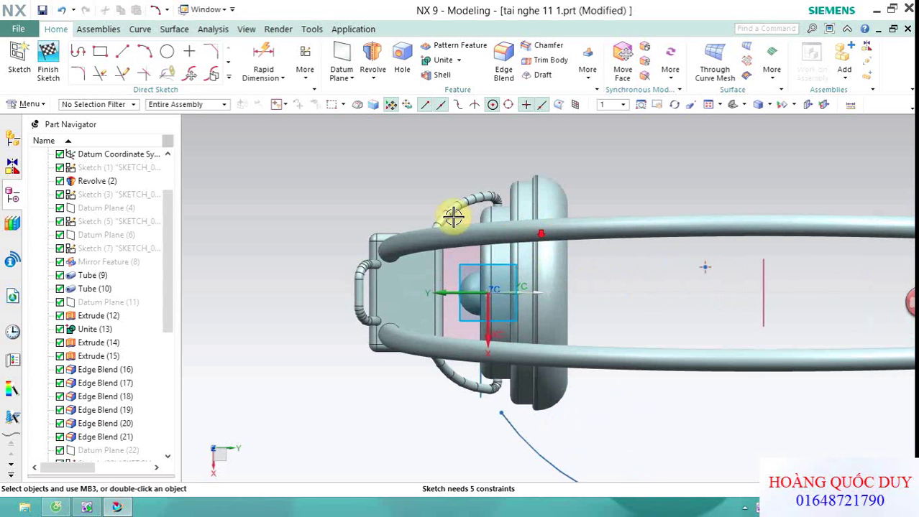
# Dimension the distance from the sketch origin to 70.
pyautogui.press('d')
pyautogui.scroll(2, 583, 204)
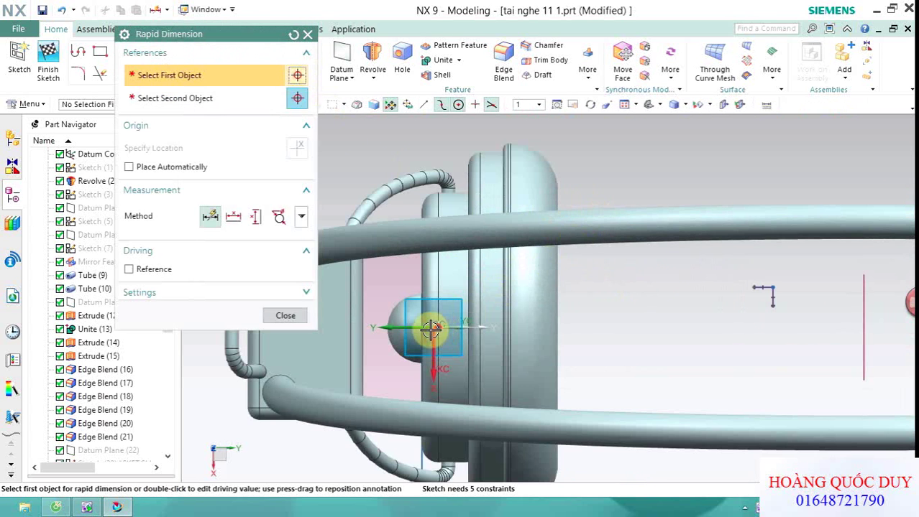
pyautogui.click(432, 329)
pyautogui.click(771, 289)
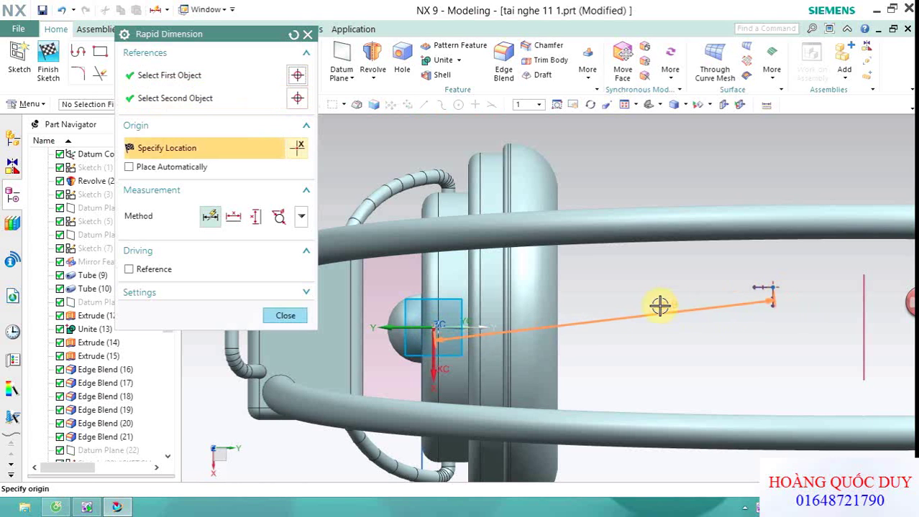
pyautogui.click(810, 312)
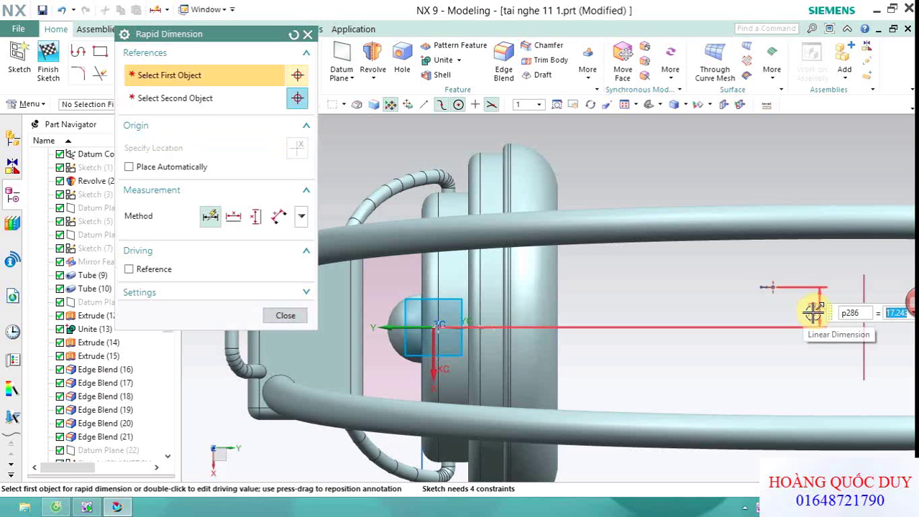
pyautogui.write('70')
pyautogui.press('Return')
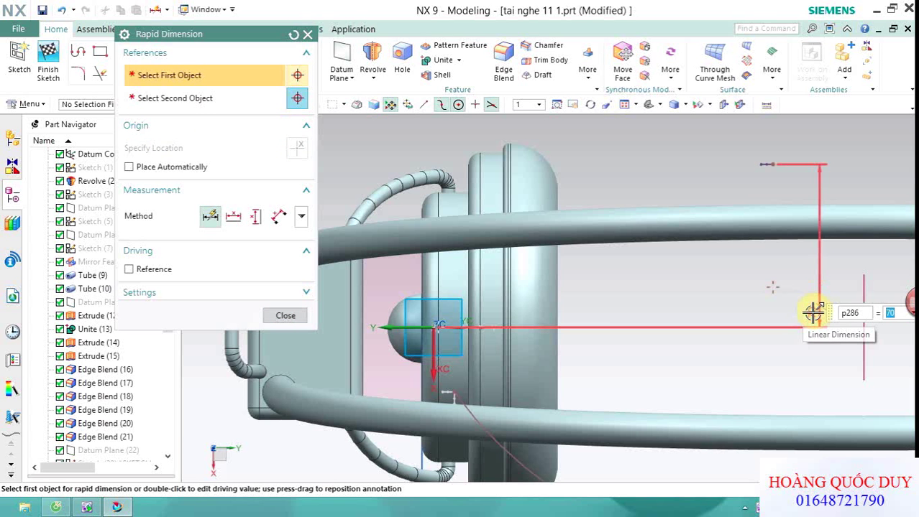
# Add a small horizontal offset dimension and set the vertical distance to 110.
pyautogui.scroll(3, 819, 314)
pyautogui.scroll(-2, 707, 334)
pyautogui.scroll(1, 582, 336)
pyautogui.scroll(-1, 644, 304)
pyautogui.scroll(-1, 601, 304)
pyautogui.scroll(-1, 571, 285)
pyautogui.click(570, 285)
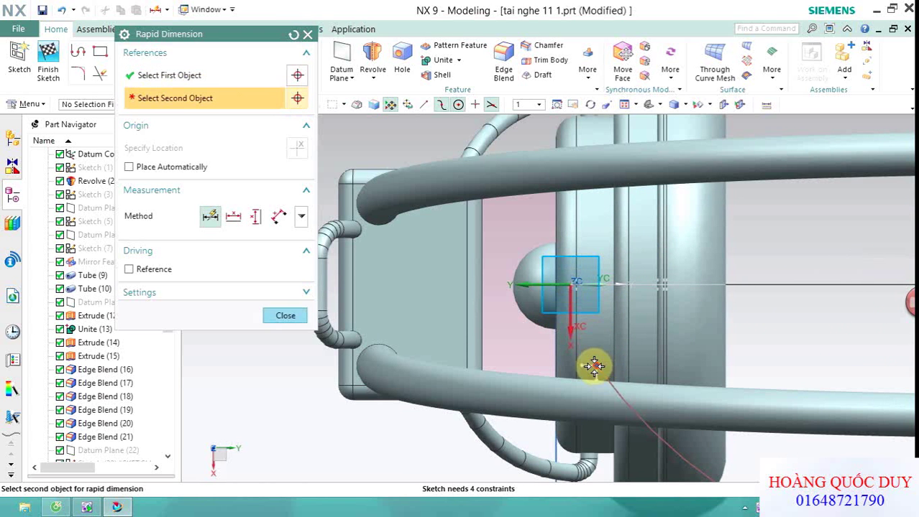
pyautogui.click(591, 293)
pyautogui.scroll(-2, 582, 252)
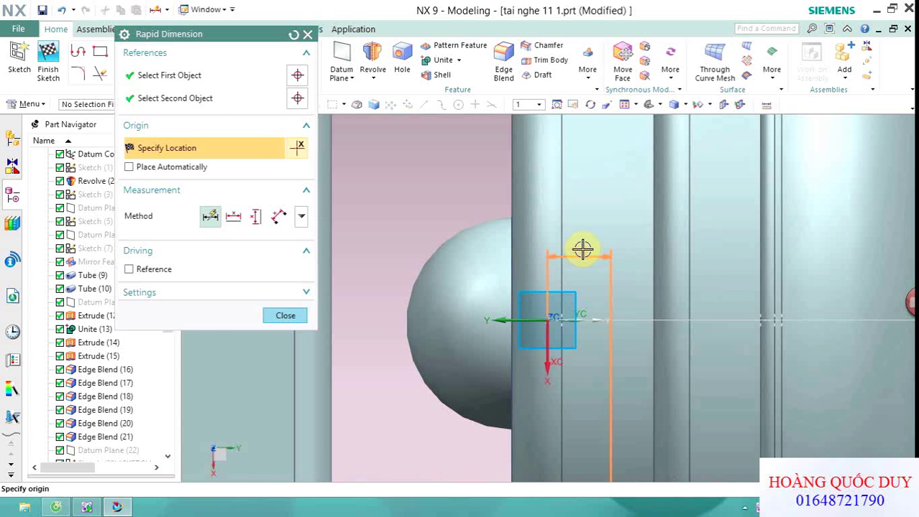
pyautogui.click(582, 248)
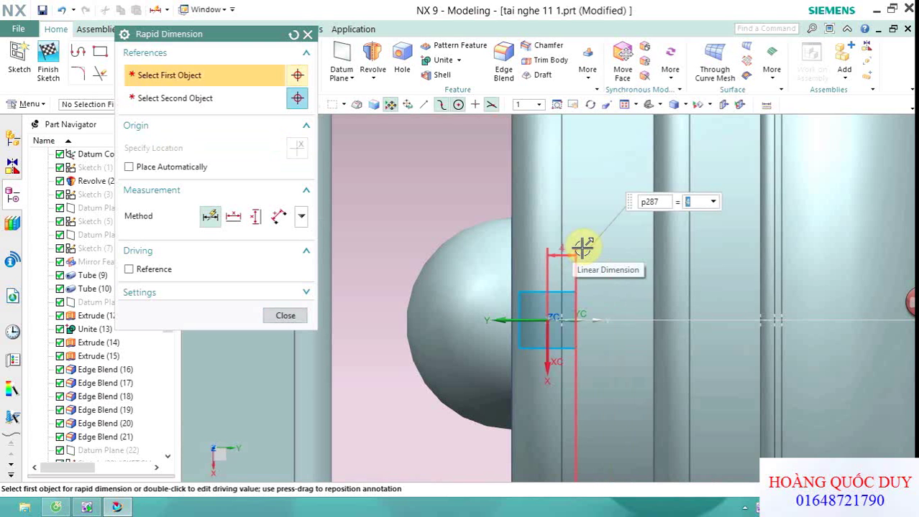
pyautogui.scroll(3, 577, 255)
pyautogui.scroll(-3, 594, 258)
pyautogui.click(583, 216)
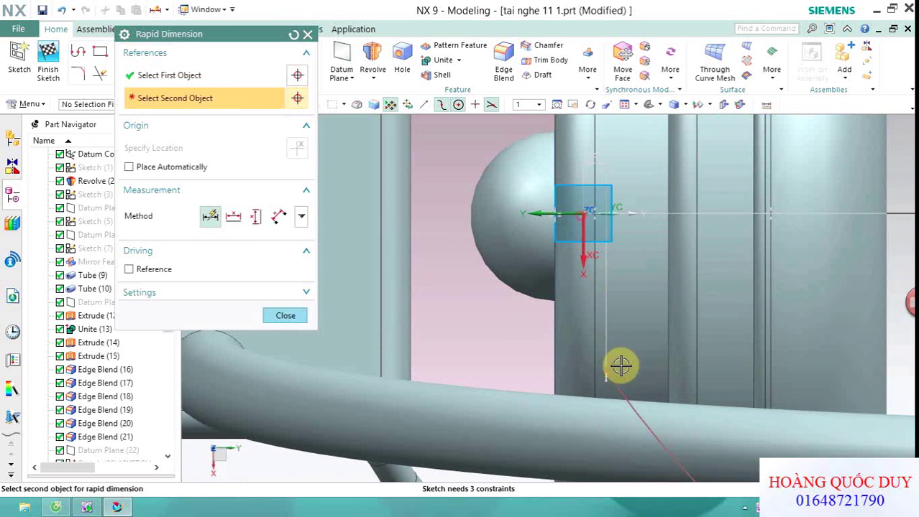
pyautogui.click(605, 353)
pyautogui.scroll(3, 594, 353)
pyautogui.scroll(-1, 591, 359)
pyautogui.scroll(1, 579, 363)
pyautogui.scroll(-2, 578, 362)
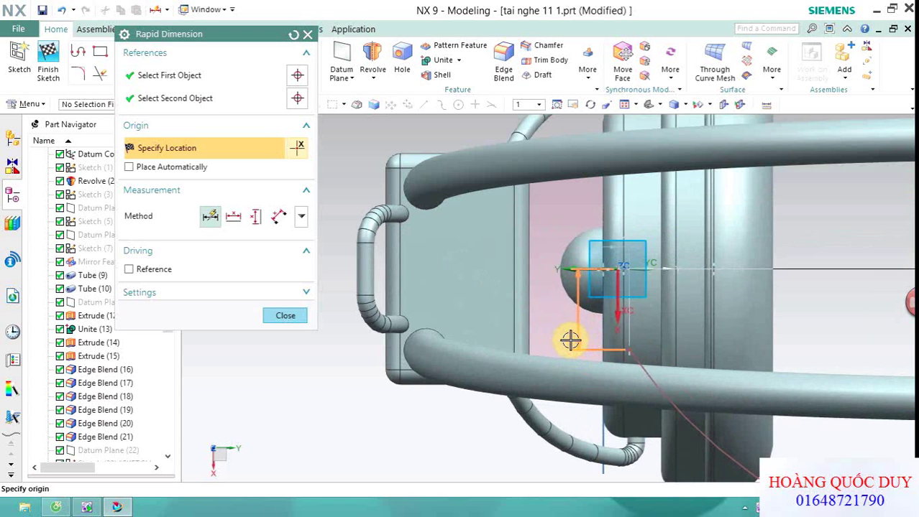
pyautogui.scroll(3, 566, 432)
pyautogui.scroll(-1, 568, 431)
pyautogui.scroll(1, 569, 446)
pyautogui.scroll(-3, 570, 455)
pyautogui.click(577, 450)
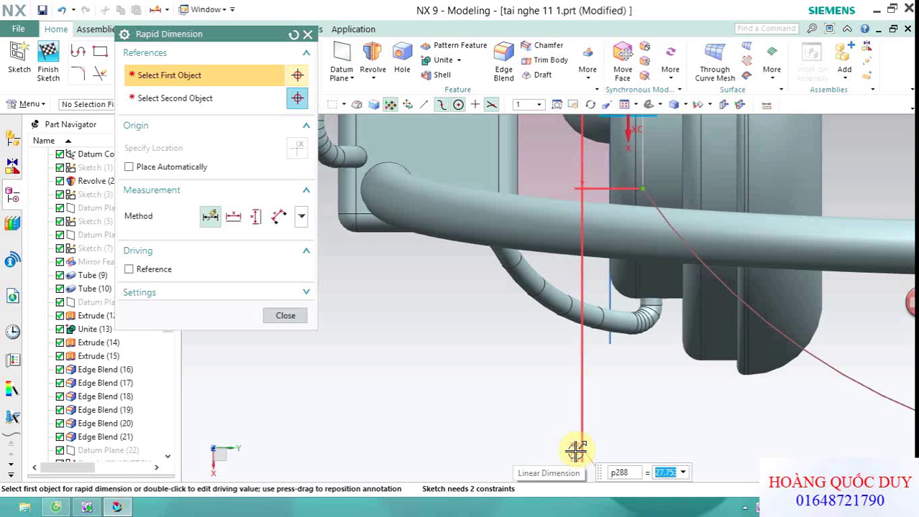
pyautogui.press('Return')
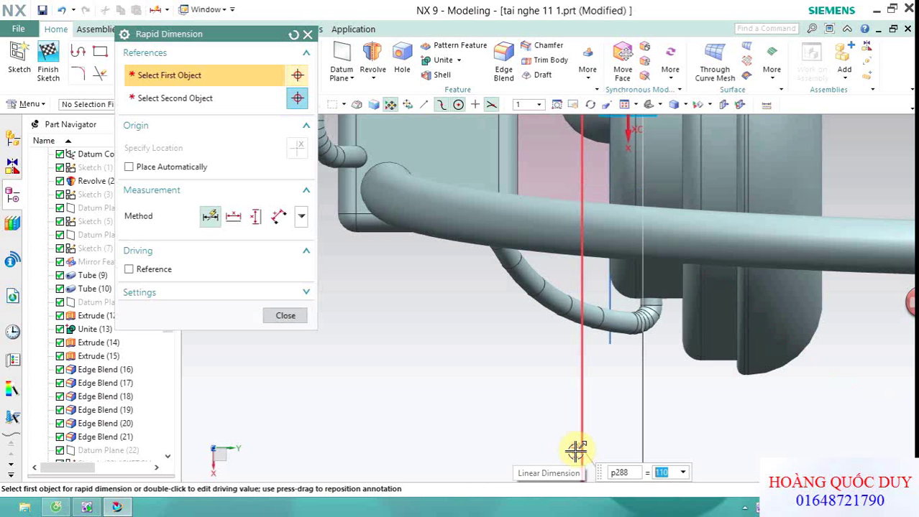
# Dimension the arc's vertical height to 55.
pyautogui.scroll(2, 578, 431)
pyautogui.scroll(1, 580, 392)
pyautogui.scroll(-2, 580, 392)
pyautogui.scroll(-1, 580, 401)
pyautogui.scroll(1, 577, 394)
pyautogui.scroll(-1, 579, 392)
pyautogui.scroll(-1, 572, 404)
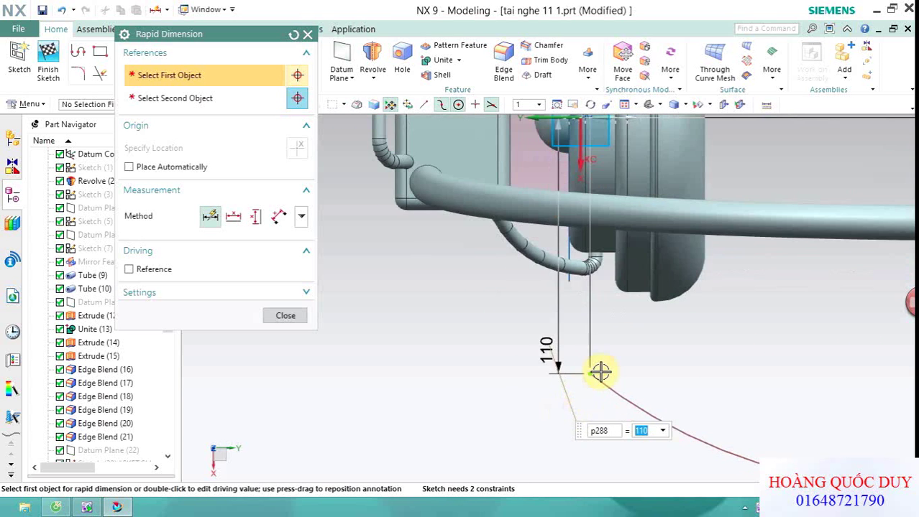
pyautogui.click(589, 371)
pyautogui.scroll(2, 657, 319)
pyautogui.scroll(-2, 667, 338)
pyautogui.scroll(-1, 719, 374)
pyautogui.click(711, 371)
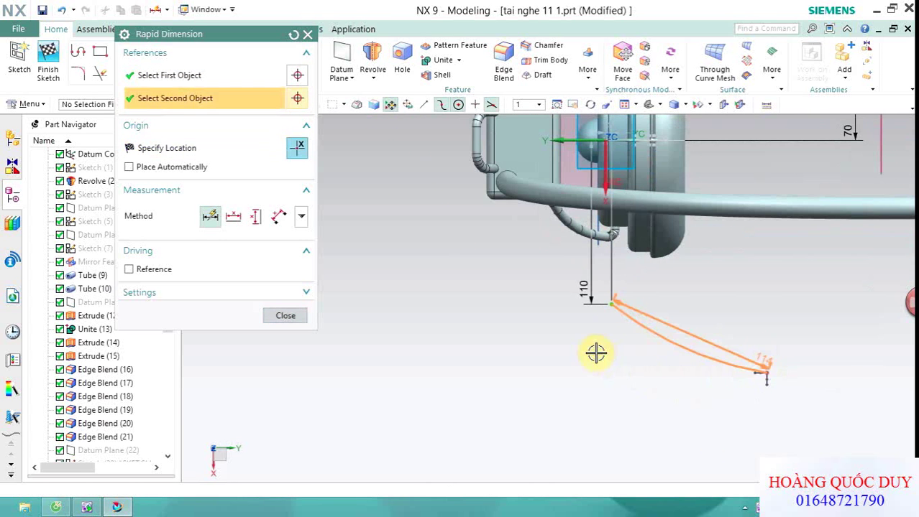
pyautogui.scroll(-3, 586, 349)
pyautogui.click(560, 342)
pyautogui.write('55')
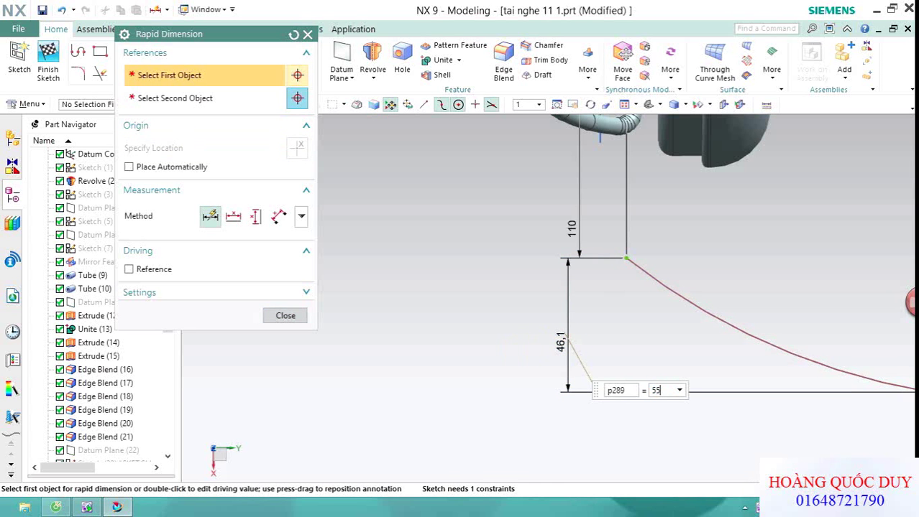
pyautogui.press('Return')
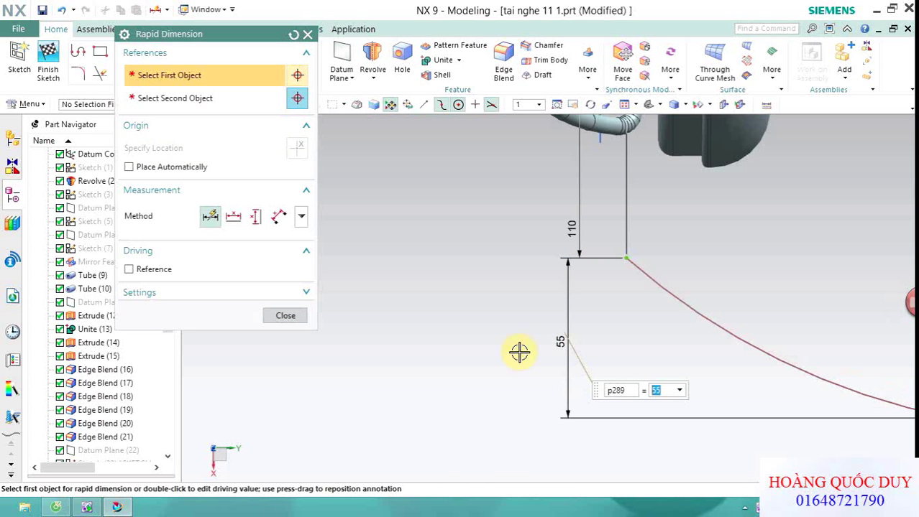
# Dimension the arc's horizontal span to 165.
pyautogui.scroll(2, 509, 363)
pyautogui.click(557, 293)
pyautogui.click(762, 399)
pyautogui.click(762, 399)
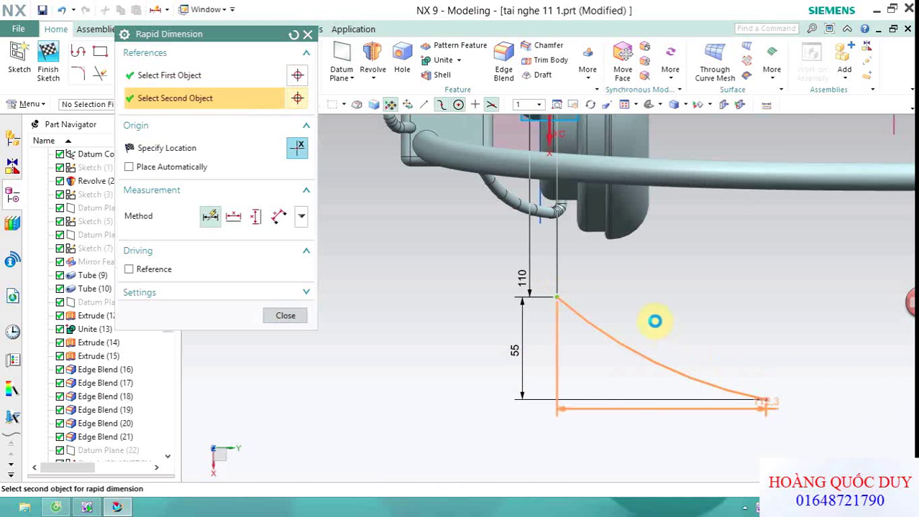
pyautogui.click(636, 464)
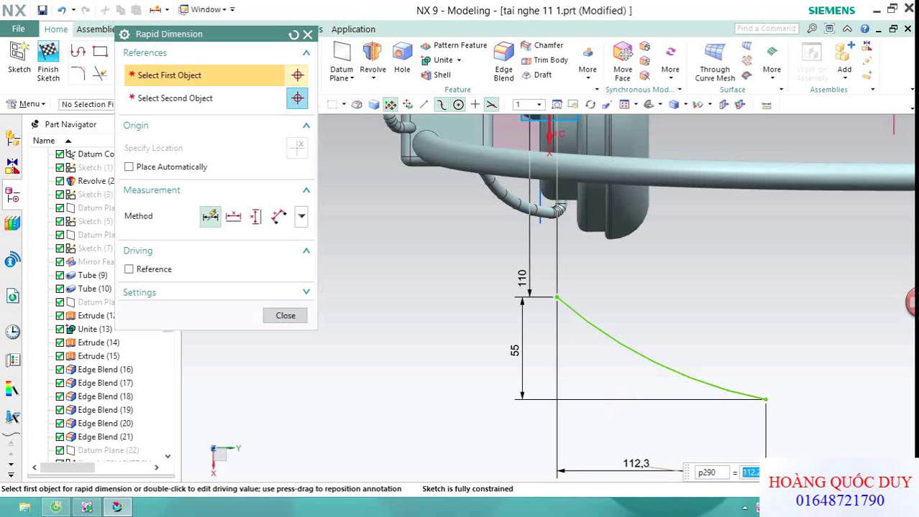
pyautogui.press('Return')
pyautogui.scroll(3, 633, 412)
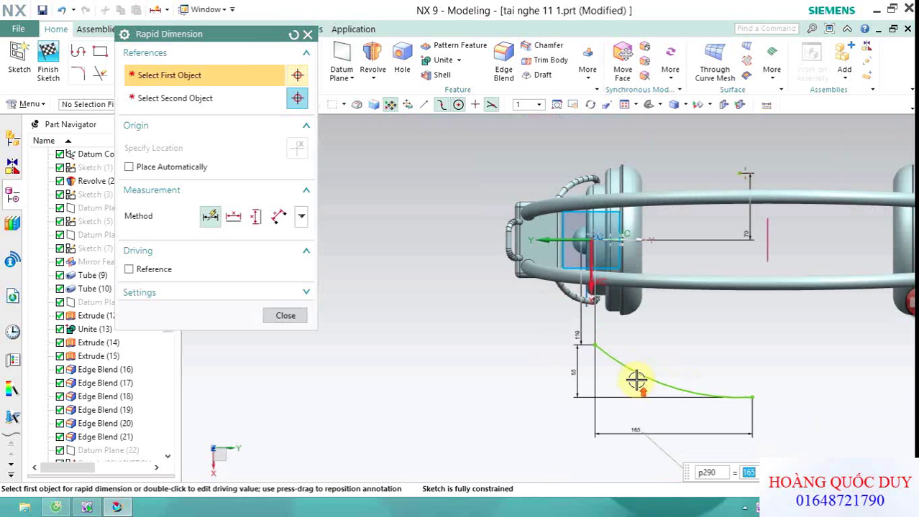
pyautogui.click(288, 318)
pyautogui.scroll(-3, 601, 334)
# Close the sketch and bridge the boom's vertical line to the offset-plane arc.
pyautogui.click(48, 61)
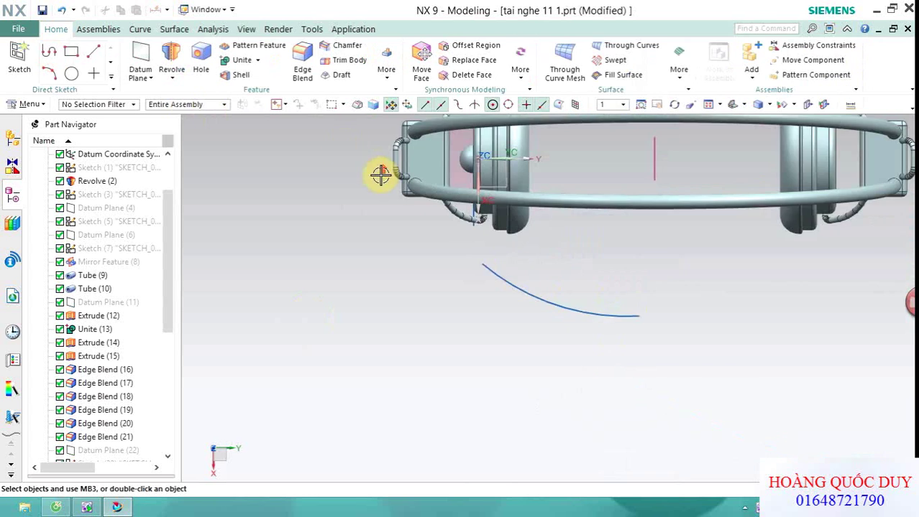
pyautogui.click(144, 30)
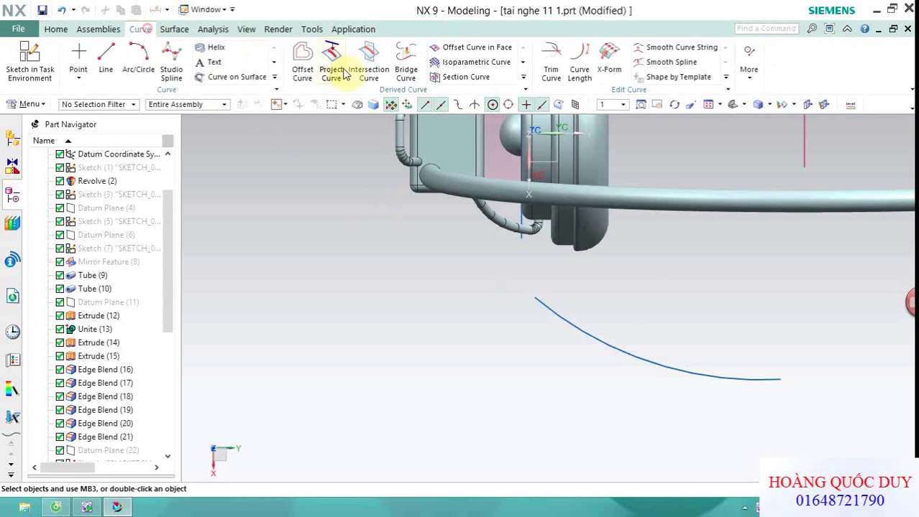
pyautogui.click(407, 65)
pyautogui.scroll(3, 432, 269)
pyautogui.scroll(-4, 450, 262)
pyautogui.scroll(-1, 450, 262)
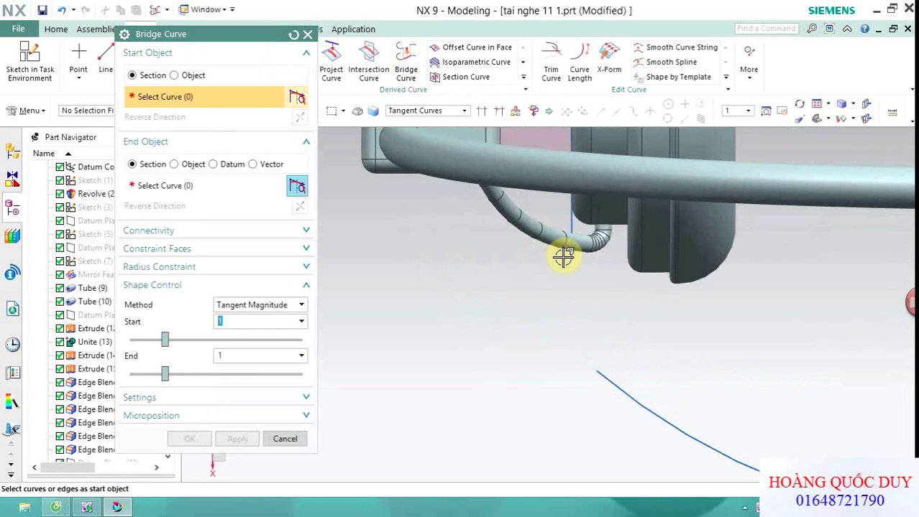
pyautogui.click(568, 256)
pyautogui.click(200, 188)
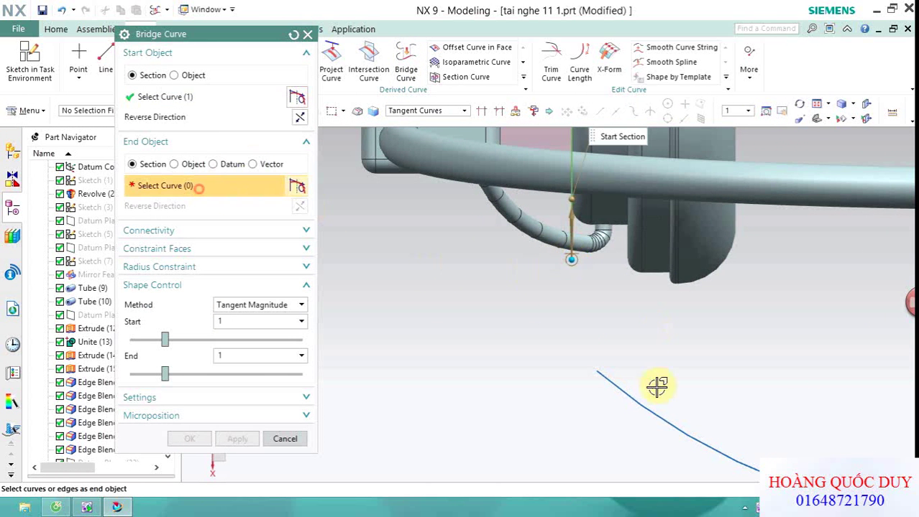
pyautogui.click(626, 392)
pyautogui.scroll(-1, 566, 318)
pyautogui.scroll(-1, 621, 397)
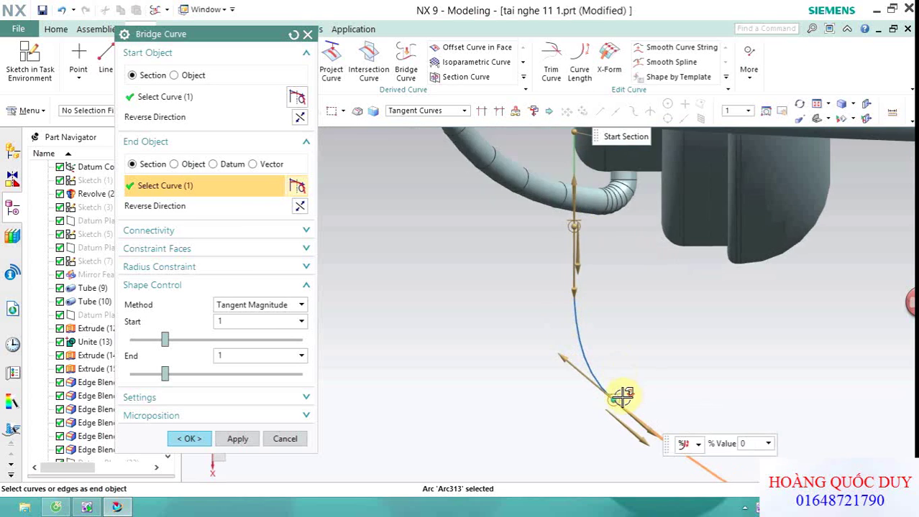
pyautogui.click(188, 440)
# Orbit the model to check the continuous cable path.
pyautogui.moveTo(482, 318); pyautogui.dragTo(486, 246, button='middle')
pyautogui.moveTo(739, 322); pyautogui.dragTo(731, 316, button='middle')
pyautogui.click(57, 29)
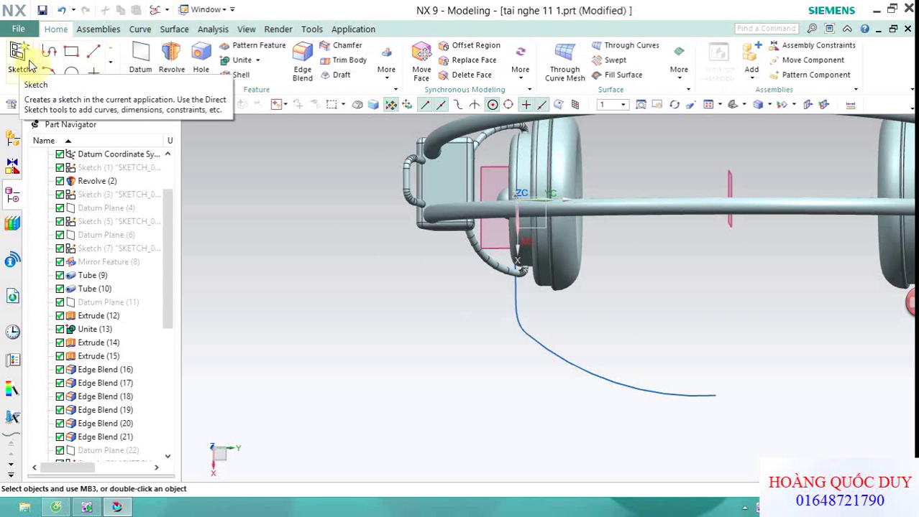
# Start a new sketch on the datum plane and view it face-on.
pyautogui.click(30, 66)
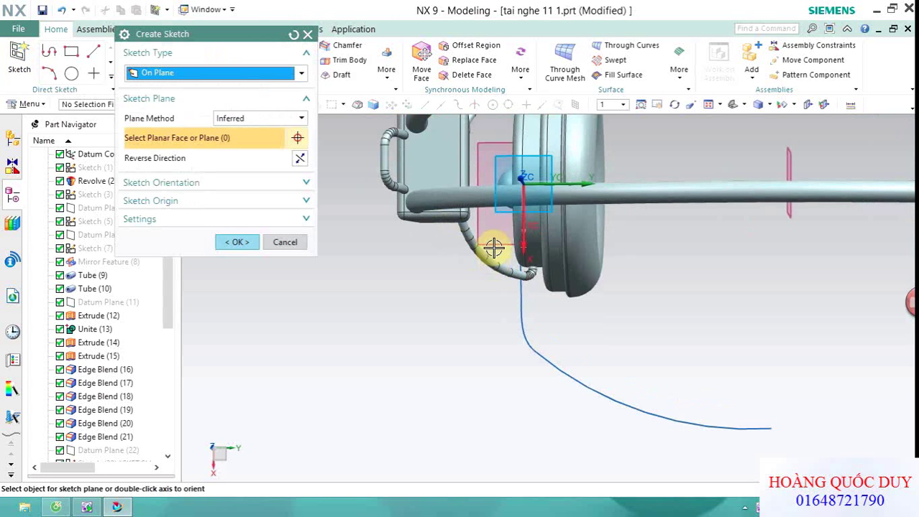
pyautogui.click(495, 244)
pyautogui.click(242, 244)
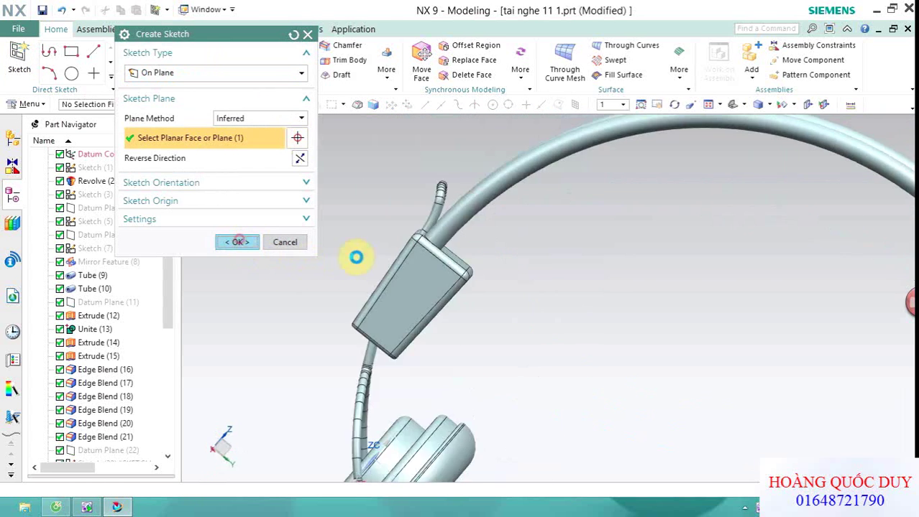
pyautogui.moveTo(534, 353)
pyautogui.mouseDown(button='middle')
pyautogui.moveTo(473, 213)
pyautogui.moveTo(508, 293)
pyautogui.mouseUp(button='middle')
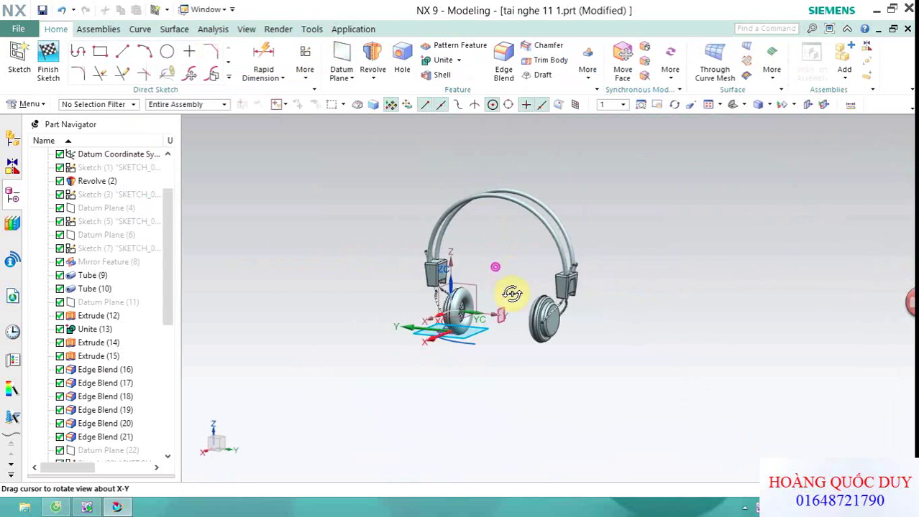
pyautogui.scroll(2, 400, 308)
pyautogui.hotkey('shift', 'F8')
pyautogui.scroll(3, 595, 232)
pyautogui.scroll(-1, 594, 199)
pyautogui.scroll(1, 580, 231)
pyautogui.scroll(-3, 580, 231)
pyautogui.scroll(2, 581, 239)
pyautogui.scroll(1, 581, 247)
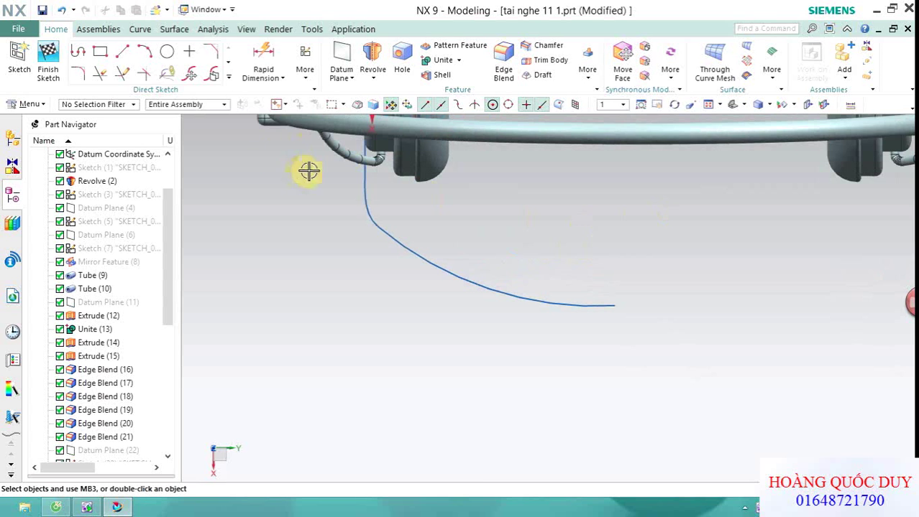
# Project the blue cable curve into the sketch.
pyautogui.click(229, 76)
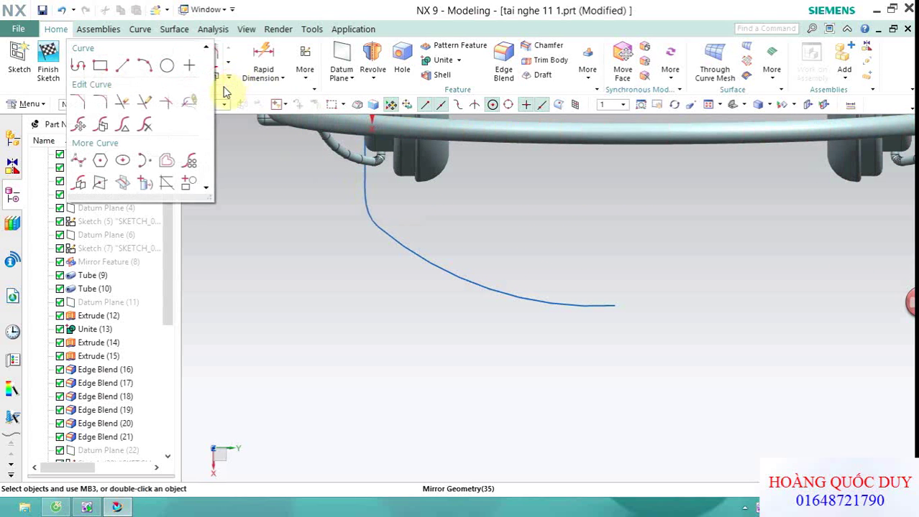
pyautogui.click(144, 186)
pyautogui.click(486, 296)
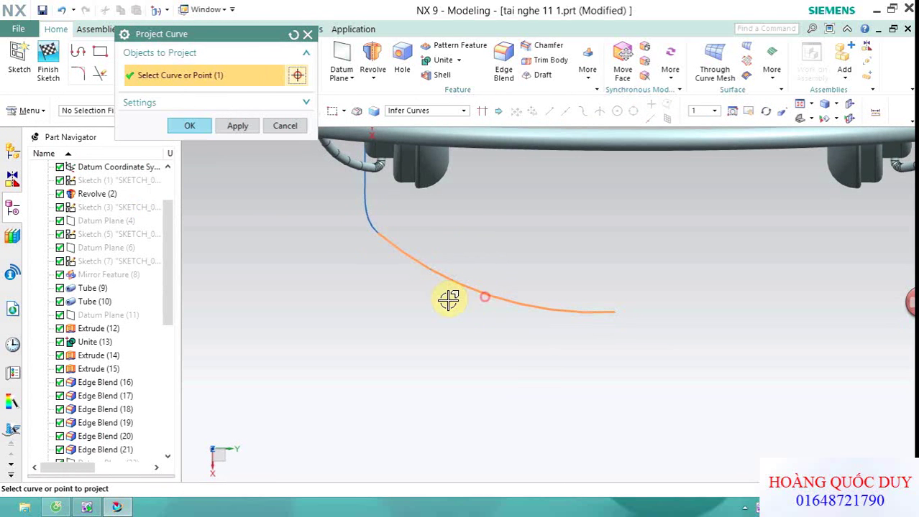
pyautogui.click(192, 128)
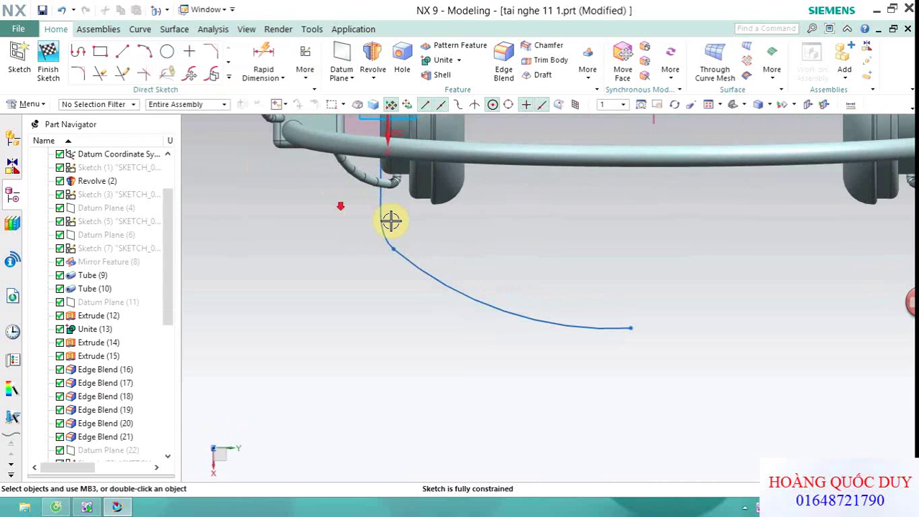
pyautogui.scroll(-3, 522, 254)
pyautogui.scroll(3, 510, 252)
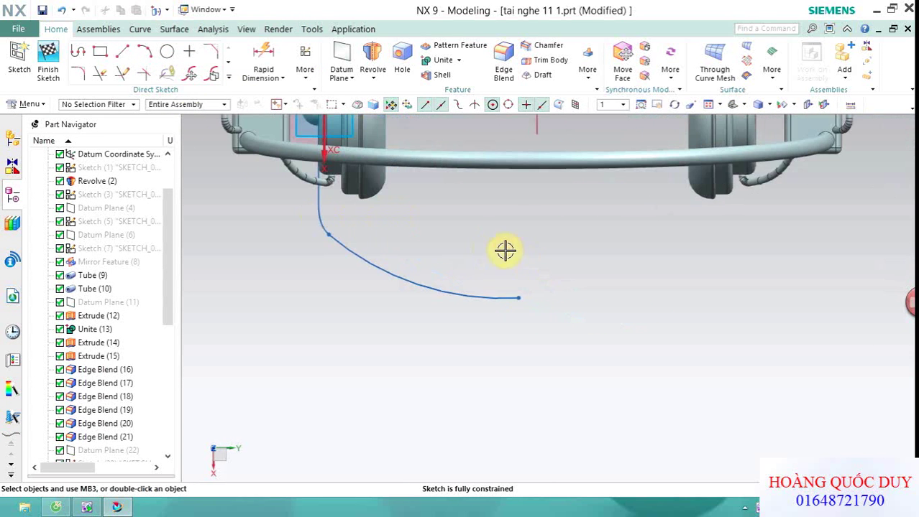
# Draw a short arc from the projected curve's end toward the right.
pyautogui.click(122, 76)
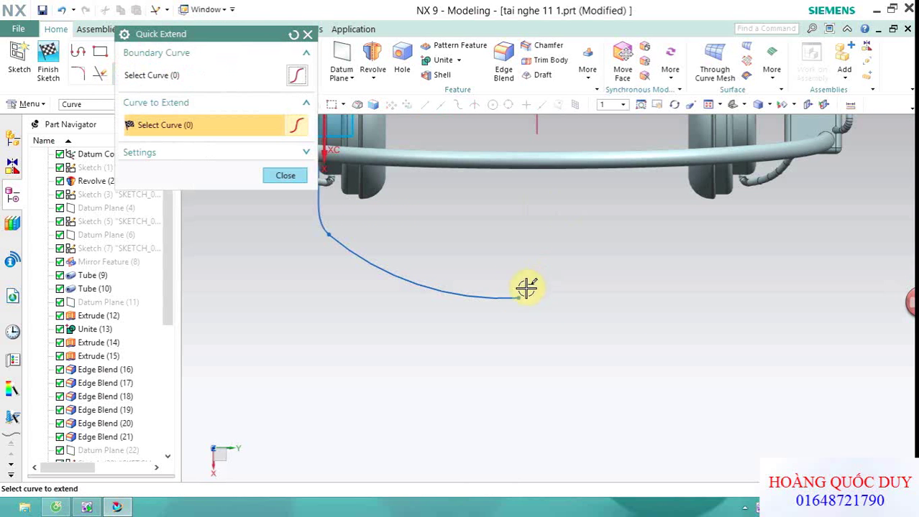
pyautogui.scroll(2, 519, 295)
pyautogui.press('Escape')
pyautogui.scroll(-2, 507, 265)
pyautogui.scroll(2, 304, 232)
pyautogui.scroll(-2, 303, 232)
pyautogui.scroll(2, 449, 242)
pyautogui.click(143, 56)
pyautogui.scroll(1, 562, 250)
pyautogui.click(584, 328)
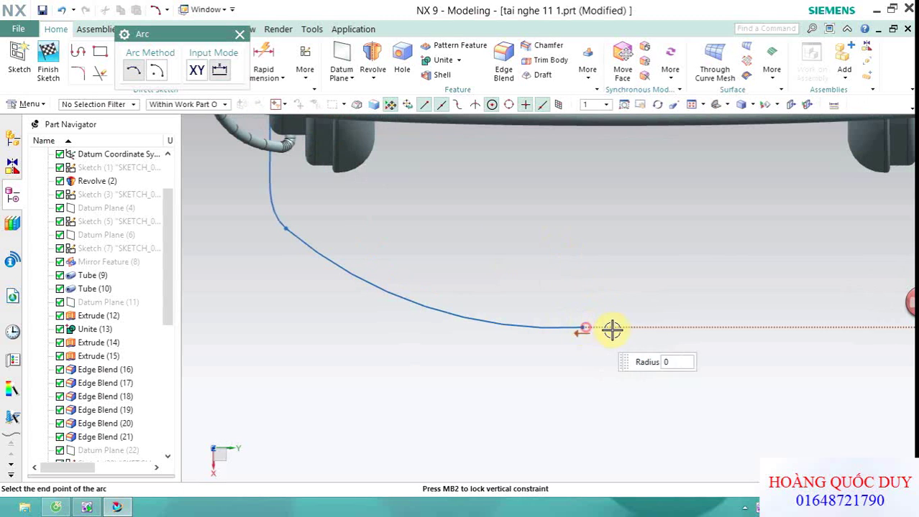
pyautogui.click(710, 296)
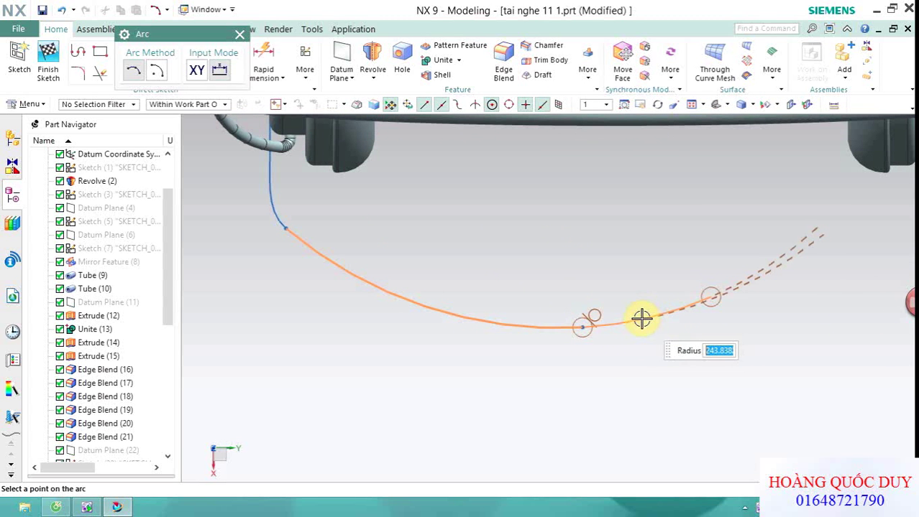
pyautogui.click(641, 319)
pyautogui.press('Escape')
pyautogui.scroll(-1, 565, 277)
pyautogui.scroll(1, 565, 278)
pyautogui.scroll(-2, 561, 266)
pyautogui.scroll(1, 559, 262)
pyautogui.scroll(1, 560, 259)
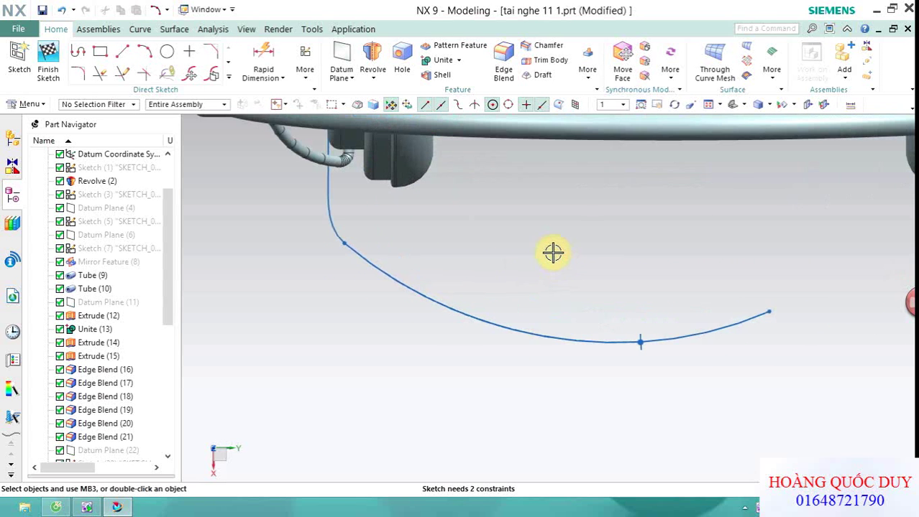
# Dimension the arc's horizontal length to 20.
pyautogui.click(263, 57)
pyautogui.scroll(1, 680, 298)
pyautogui.click(627, 360)
pyautogui.click(823, 312)
pyautogui.scroll(-3, 698, 396)
pyautogui.scroll(3, 698, 396)
pyautogui.click(691, 420)
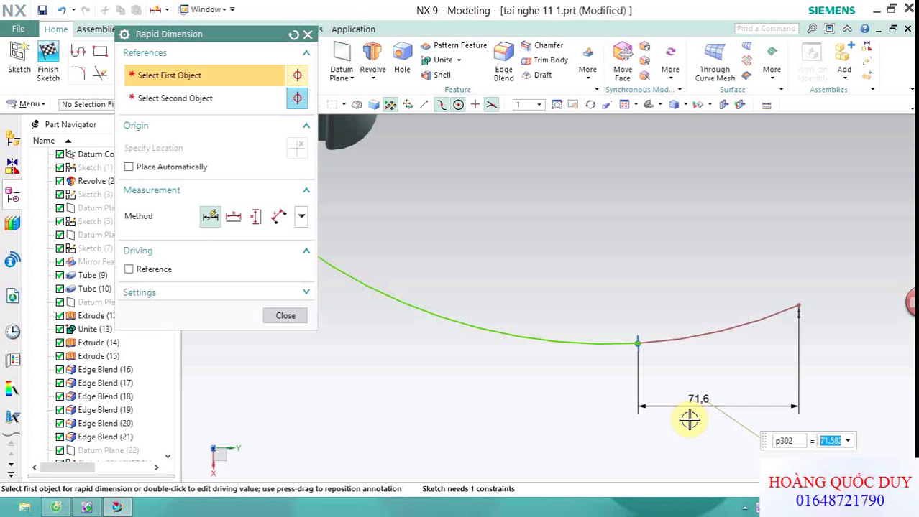
pyautogui.write('20')
pyautogui.press('Return')
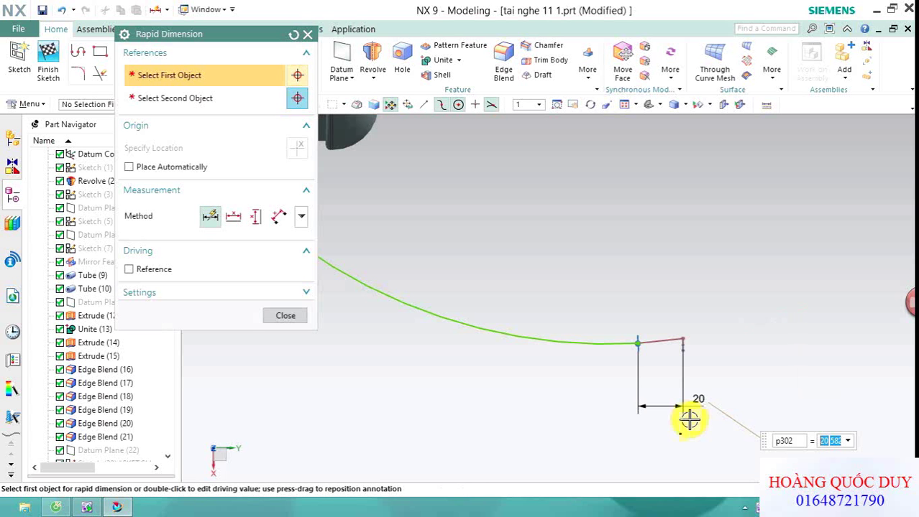
pyautogui.scroll(-2, 646, 352)
pyautogui.scroll(2, 613, 364)
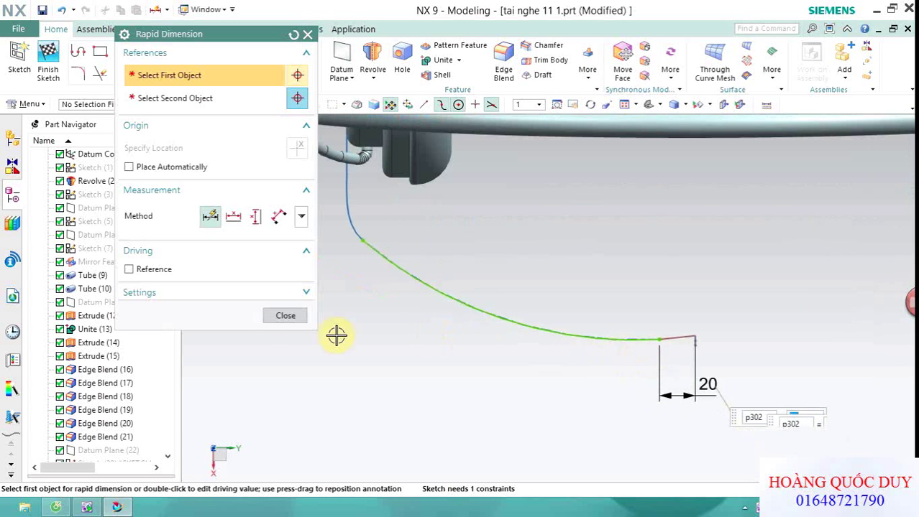
pyautogui.click(285, 316)
pyautogui.scroll(-2, 663, 281)
pyautogui.scroll(2, 647, 282)
pyautogui.scroll(-2, 690, 248)
pyautogui.scroll(2, 697, 245)
pyautogui.click(129, 61)
# Draw an L-shaped pair of lines from a point on the curve: a vertical leg, then a horizontal leg.
pyautogui.scroll(2, 647, 266)
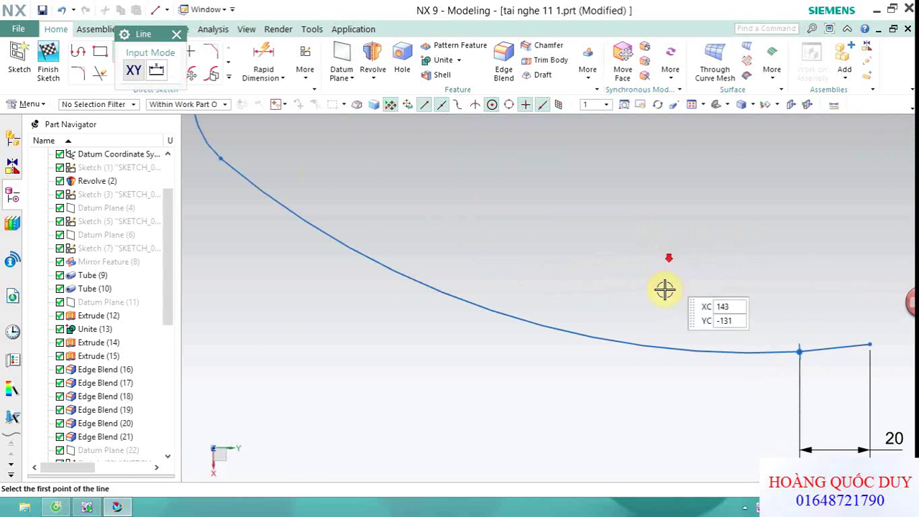
pyautogui.click(612, 340)
pyautogui.click(667, 368)
pyautogui.scroll(1, 575, 286)
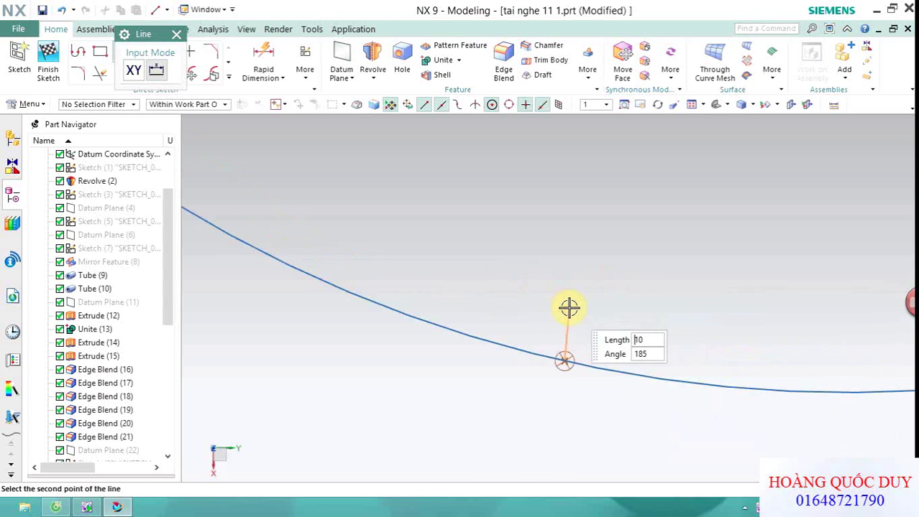
pyautogui.click(566, 297)
pyautogui.scroll(-2, 566, 295)
pyautogui.scroll(1, 566, 294)
pyautogui.scroll(1, 566, 295)
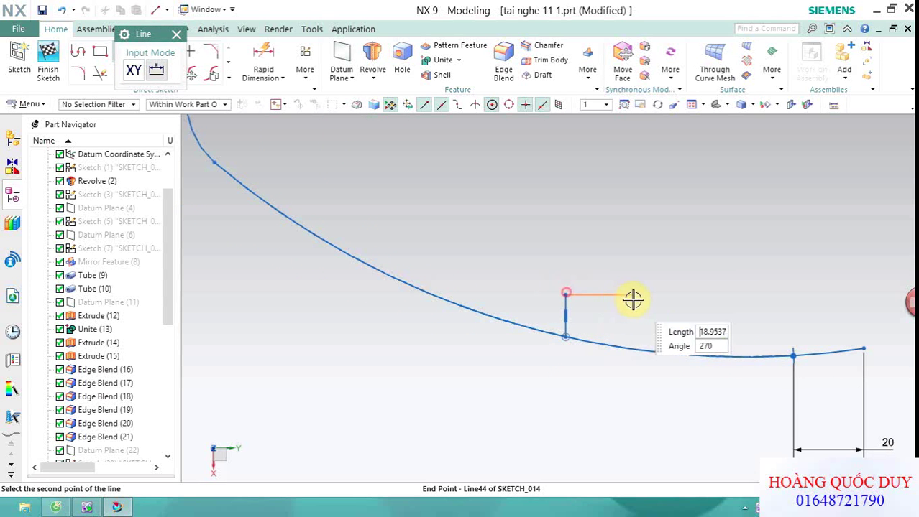
pyautogui.click(649, 296)
pyautogui.press('Escape')
pyautogui.moveTo(590, 315); pyautogui.dragTo(461, 229, button='middle')
# Dimension the vertical line to 3 and the horizontal line to 19.
pyautogui.click(277, 64)
pyautogui.scroll(3, 506, 292)
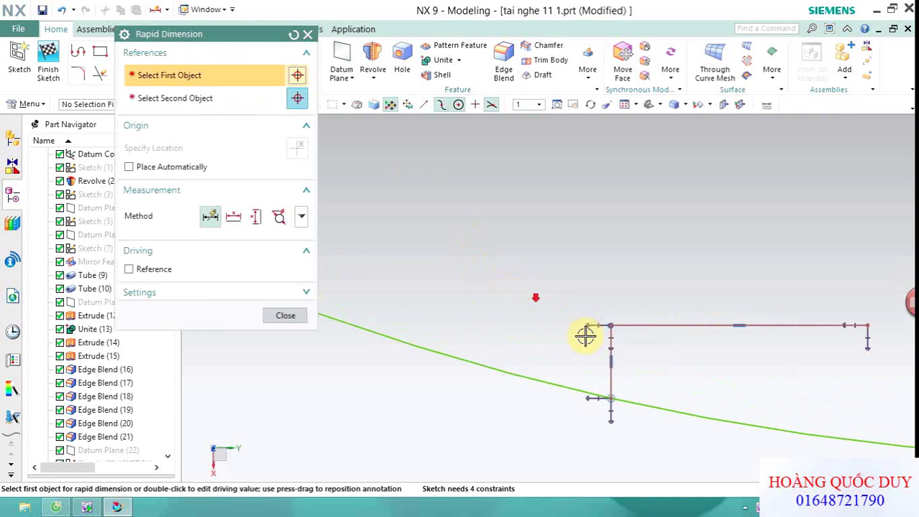
pyautogui.click(610, 371)
pyautogui.click(524, 357)
pyautogui.write('3')
pyautogui.press('Return')
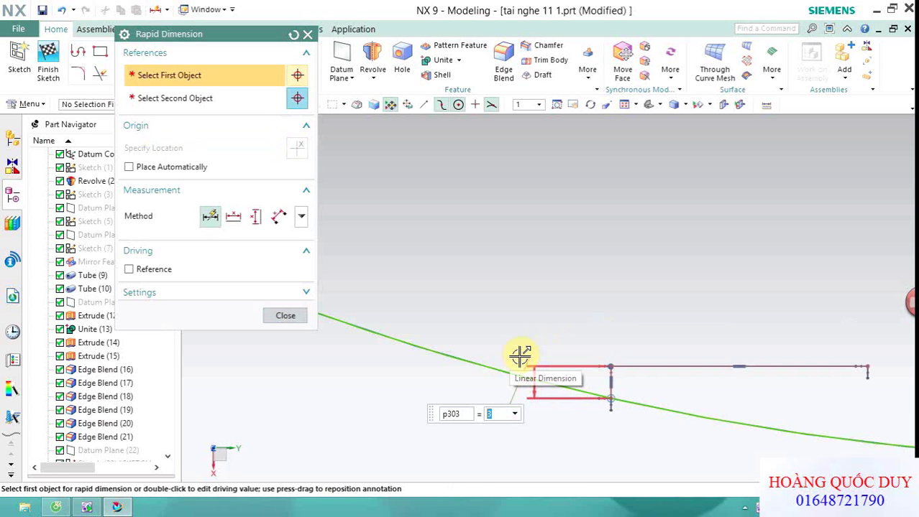
pyautogui.click(656, 364)
pyautogui.click(638, 345)
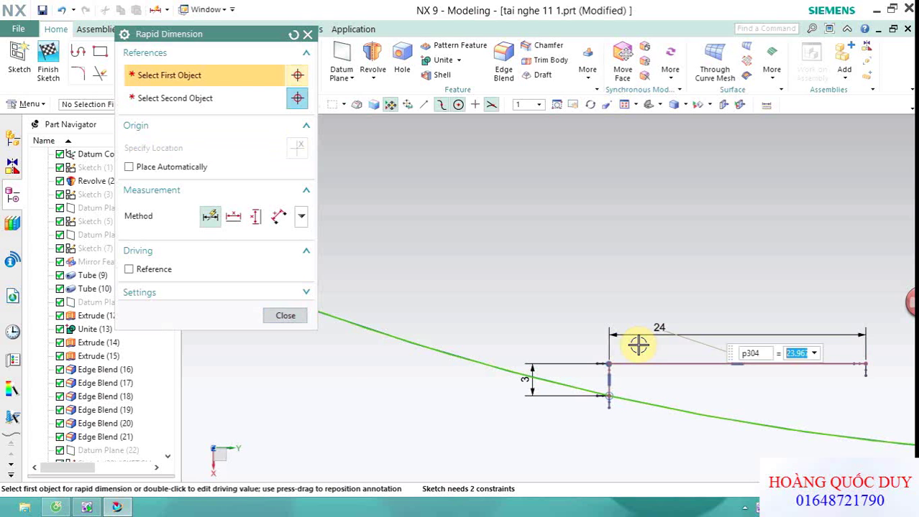
pyautogui.write('19')
pyautogui.press('Return')
# Add a horizontal dimension (66) from the horizontal line's end to the arc's end point.
pyautogui.scroll(-2, 632, 324)
pyautogui.scroll(-2, 647, 307)
pyautogui.scroll(2, 675, 317)
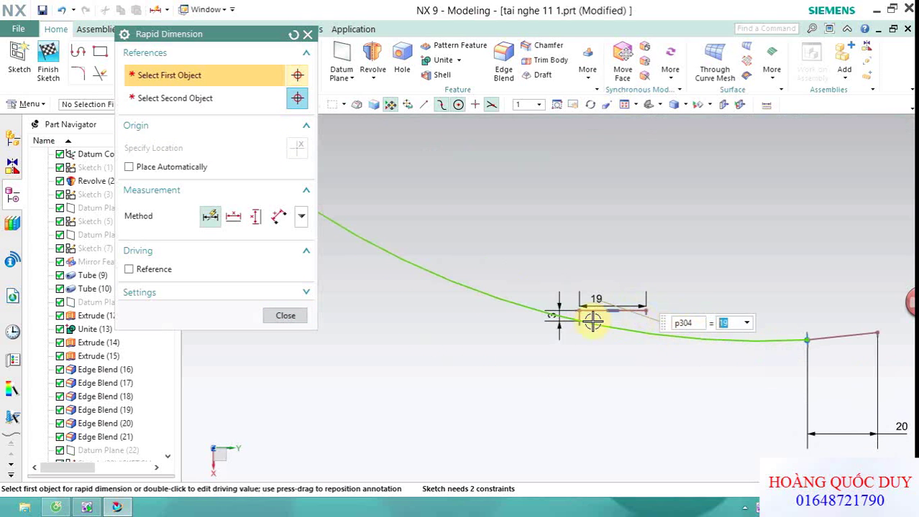
pyautogui.scroll(1, 777, 313)
pyautogui.scroll(-2, 806, 337)
pyautogui.scroll(1, 871, 328)
pyautogui.click(869, 328)
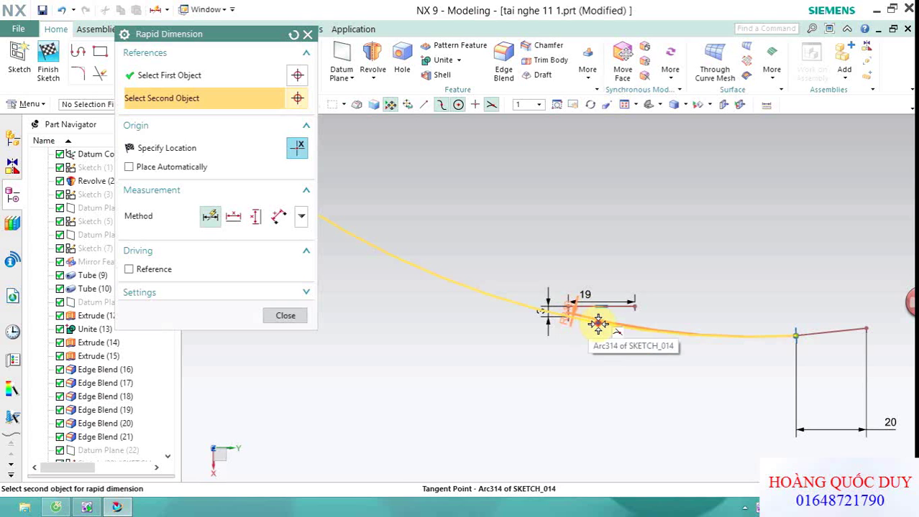
pyautogui.click(647, 309)
pyautogui.click(636, 308)
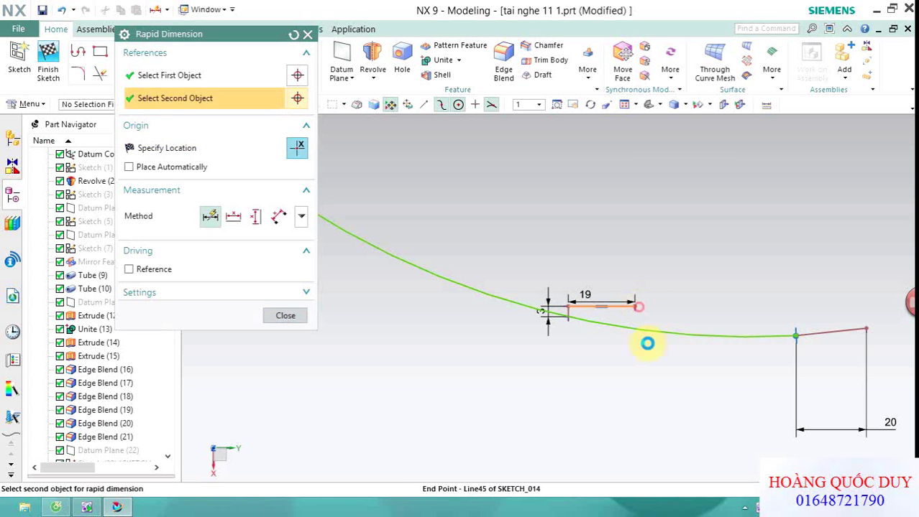
pyautogui.click(658, 401)
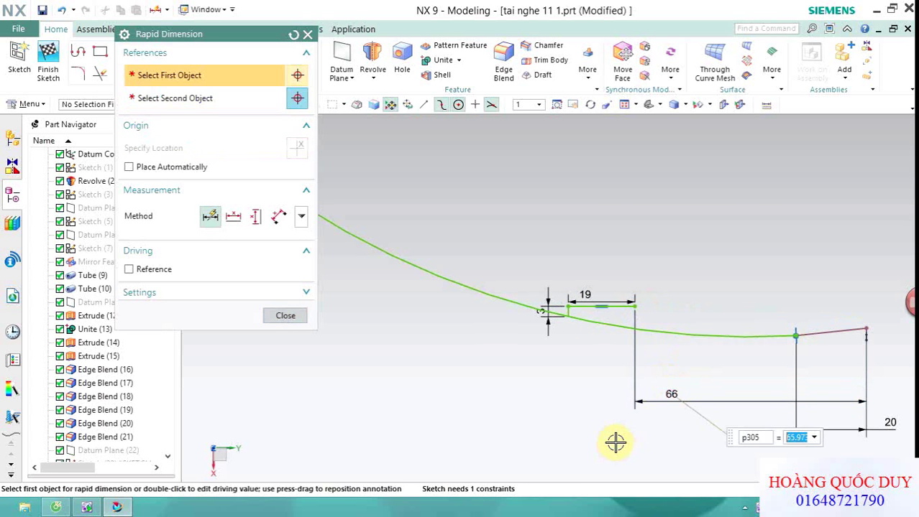
# Set the horizontal line-to-arc dimension to 40 and finish dimensioning.
pyautogui.write('0')
pyautogui.press('Return')
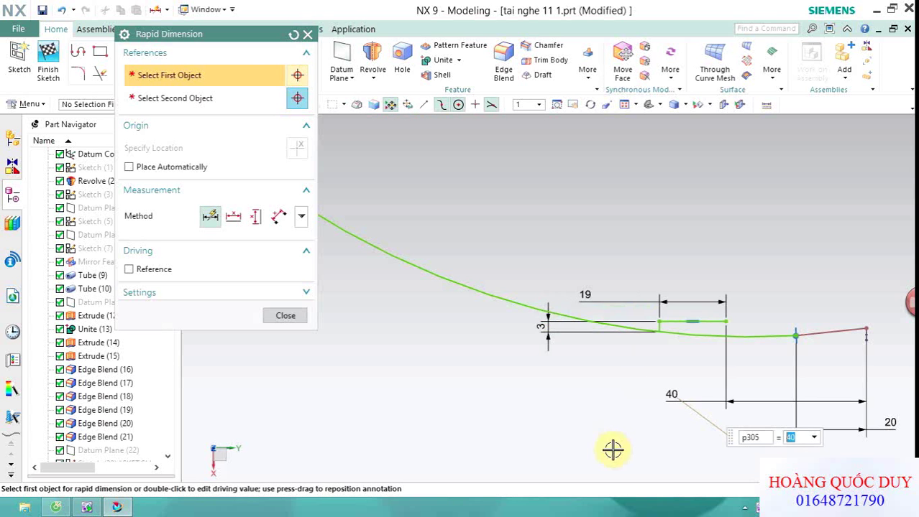
pyautogui.scroll(-3, 688, 334)
pyautogui.scroll(4, 414, 307)
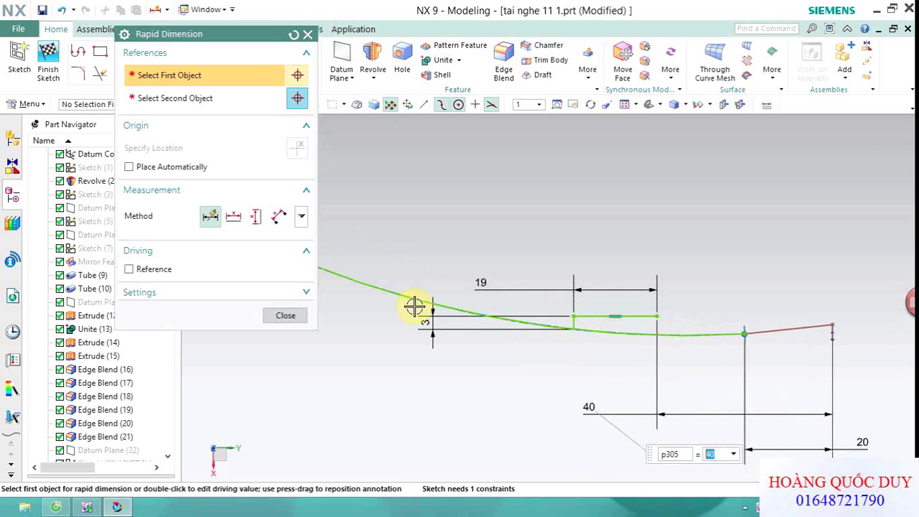
pyautogui.click(298, 321)
# Draw an arc from the horizontal line's end to the right curve end.
pyautogui.click(154, 58)
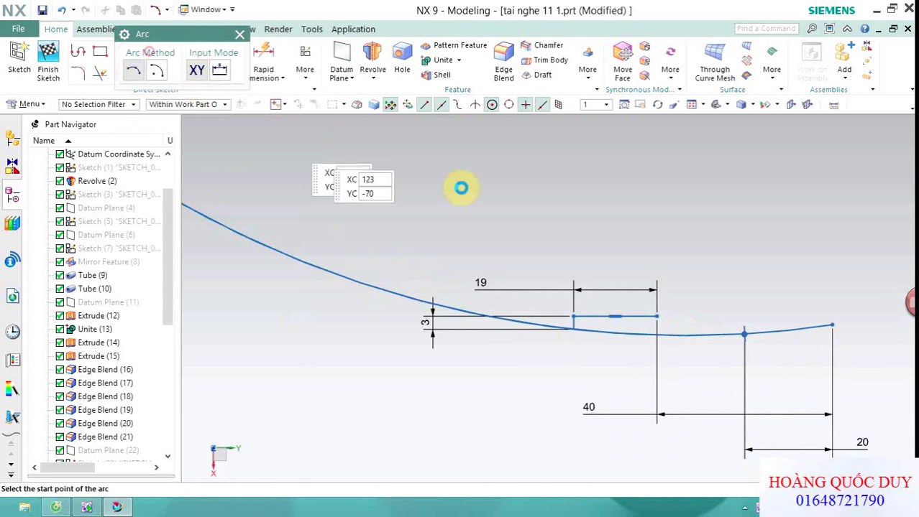
pyautogui.scroll(-2, 776, 316)
pyautogui.scroll(3, 784, 315)
pyautogui.scroll(2, 719, 324)
pyautogui.click(814, 329)
pyautogui.click(724, 270)
pyautogui.click(775, 285)
pyautogui.click(471, 311)
pyautogui.click(722, 269)
pyautogui.click(627, 273)
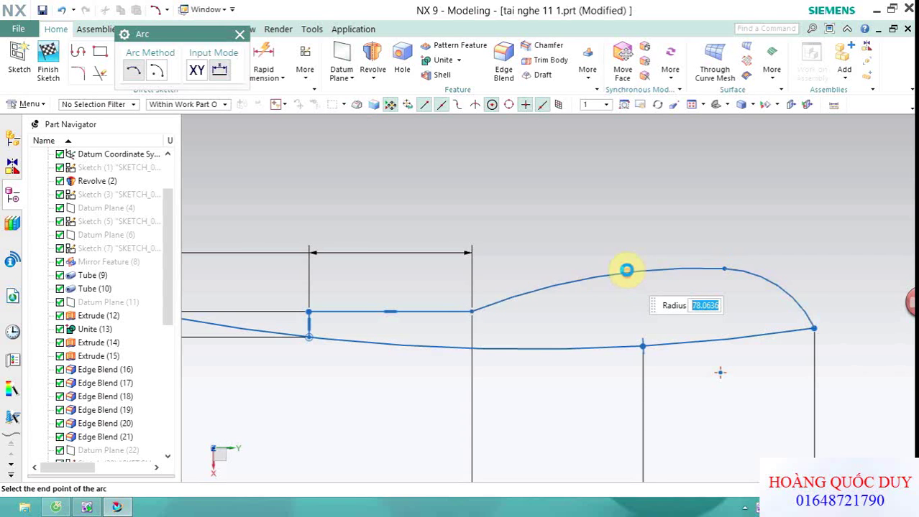
pyautogui.scroll(-1, 617, 250)
pyautogui.press('Escape')
# Give the upper arc a radius of 22 and drag it into a lower hump.
pyautogui.click(282, 78)
pyautogui.click(273, 124)
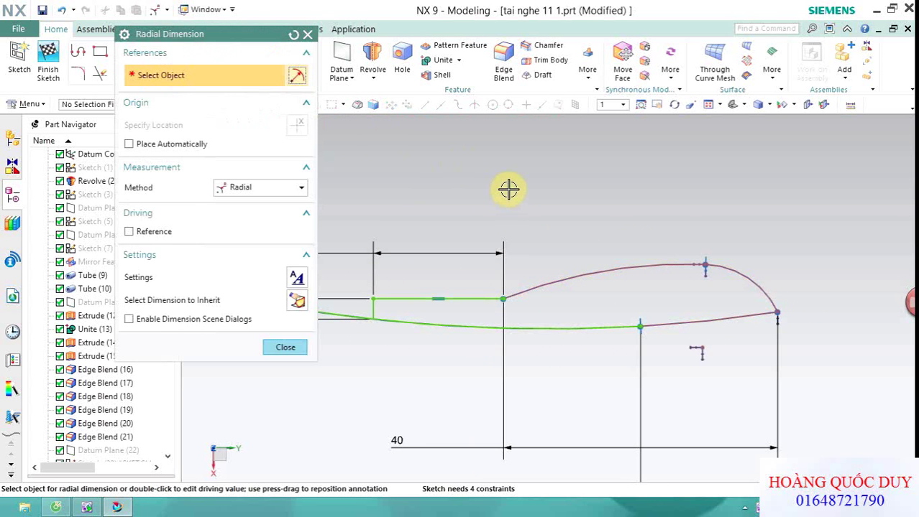
pyautogui.scroll(2, 732, 273)
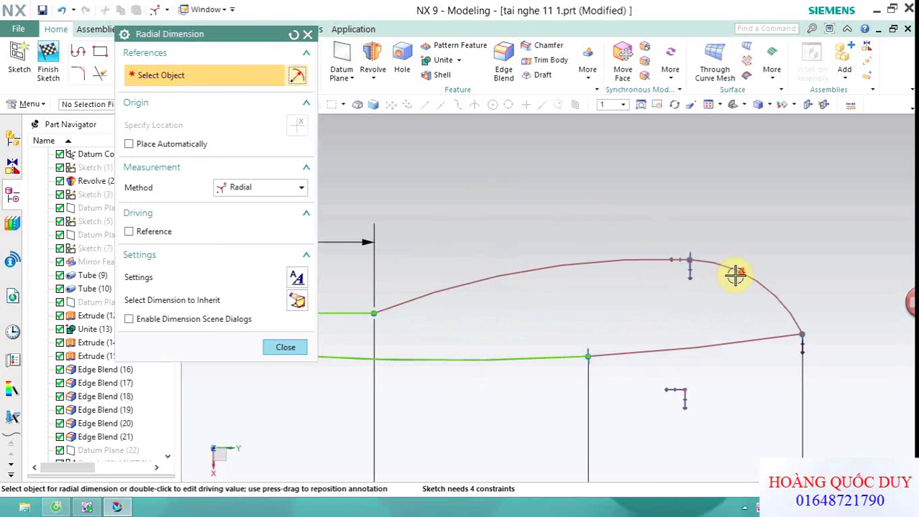
pyautogui.click(748, 272)
pyautogui.click(817, 280)
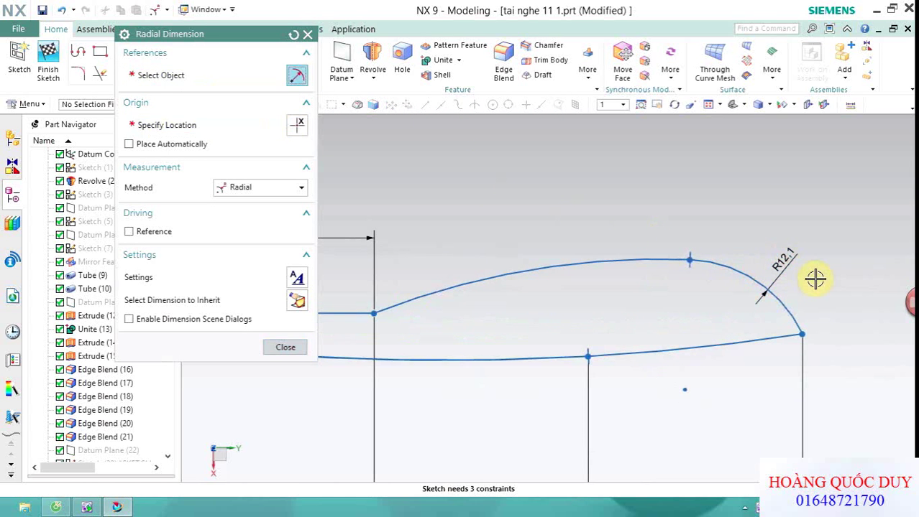
pyautogui.write('22')
pyautogui.press('Return')
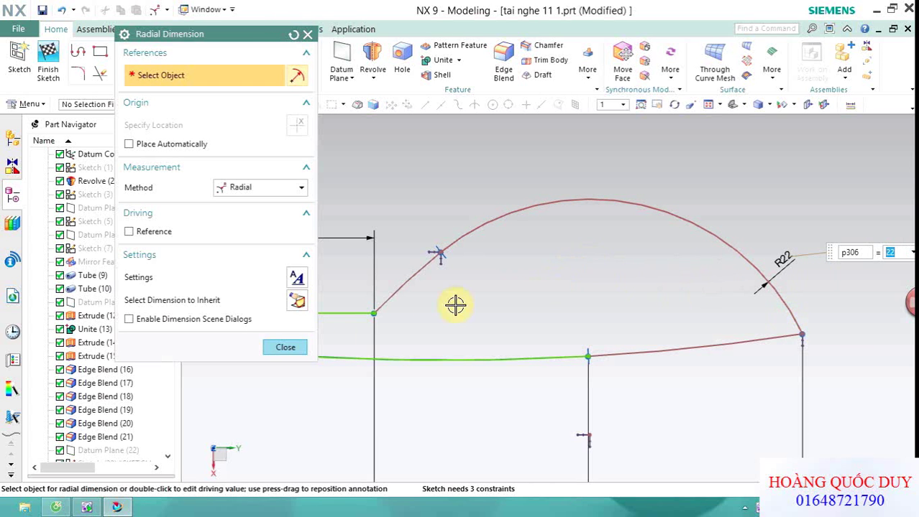
pyautogui.click(285, 348)
pyautogui.moveTo(441, 251); pyautogui.dragTo(717, 256)
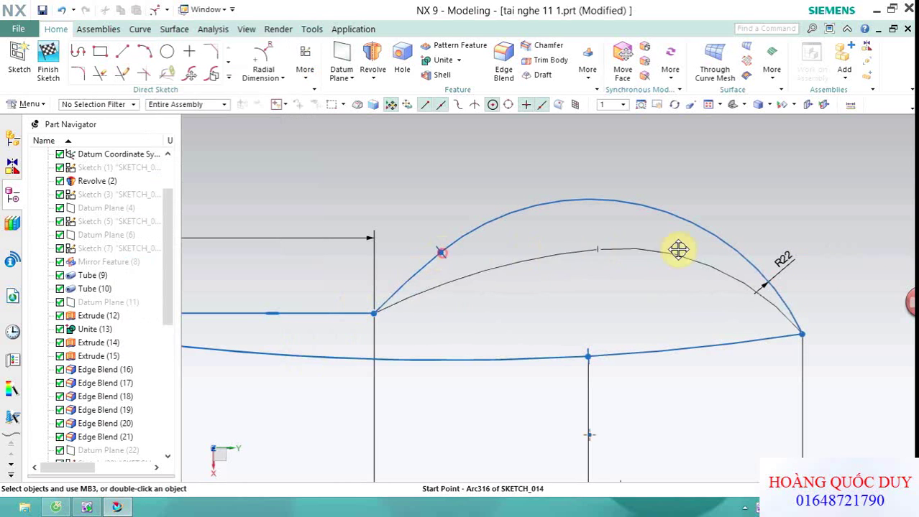
pyautogui.scroll(2, 607, 259)
# Add a vertical dimension of 5 between the R22 arc and its end point.
pyautogui.click(280, 79)
pyautogui.click(287, 94)
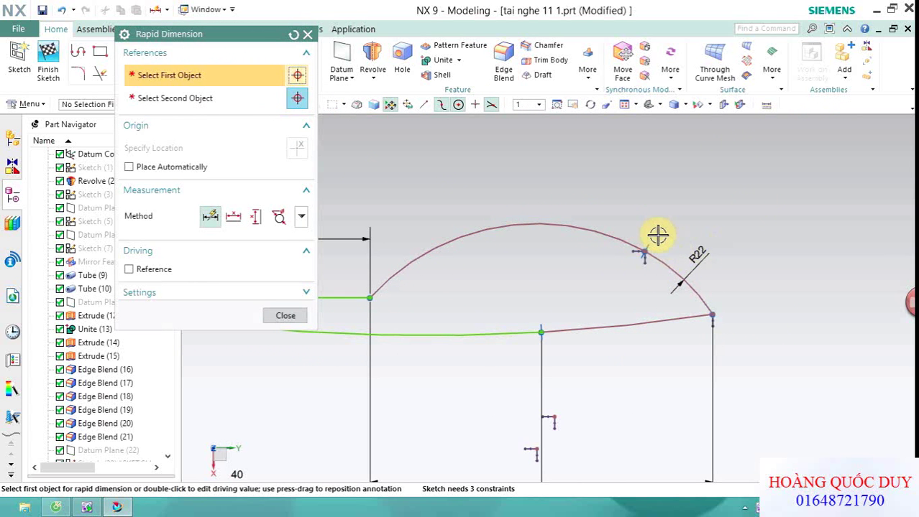
pyautogui.scroll(-1, 652, 229)
pyautogui.click(679, 284)
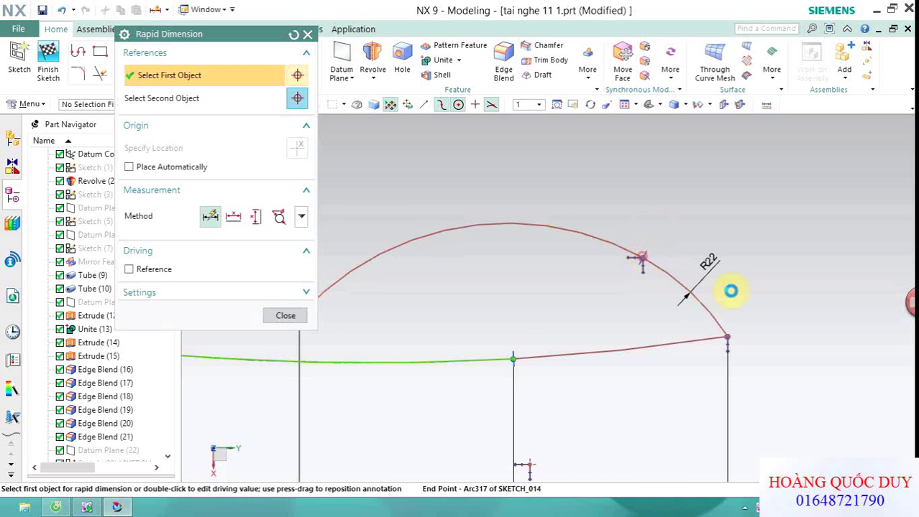
pyautogui.click(728, 332)
pyautogui.click(811, 311)
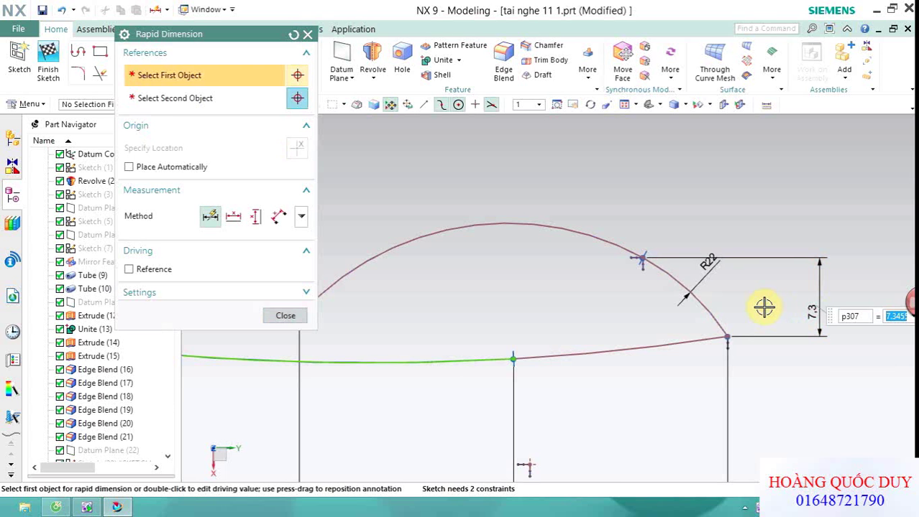
pyautogui.write('5')
pyautogui.press('Return')
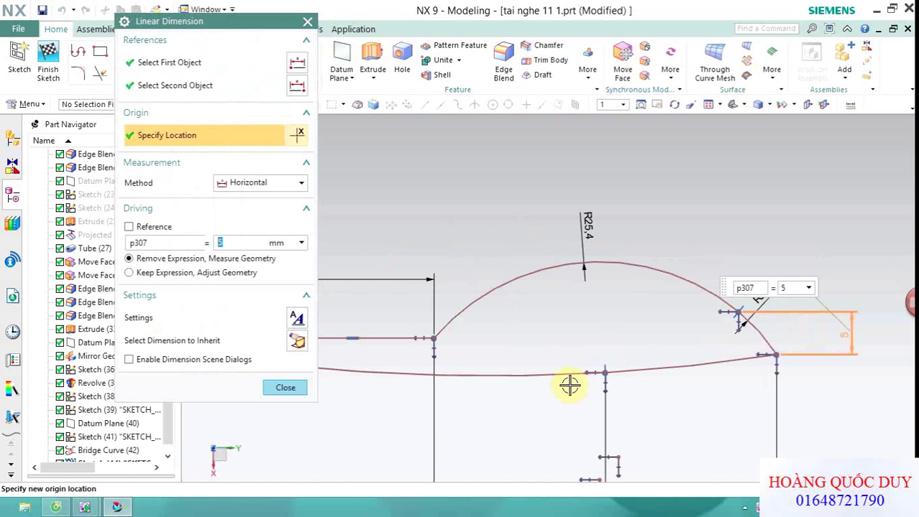
pyautogui.click(294, 390)
pyautogui.click(373, 78)
# Extrude the sketch profile 12 mm with a Symmetric Value start into a solid block.
pyautogui.click(383, 93)
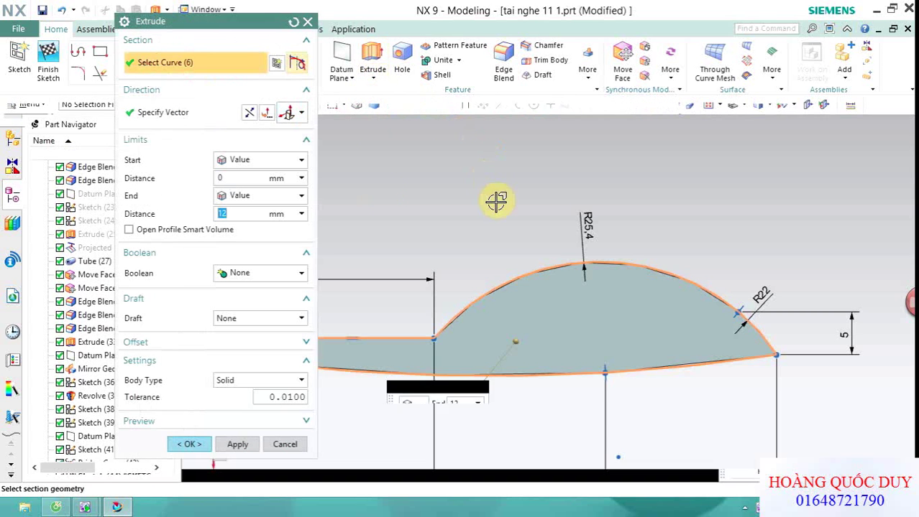
pyautogui.scroll(2, 532, 215)
pyautogui.scroll(-4, 525, 225)
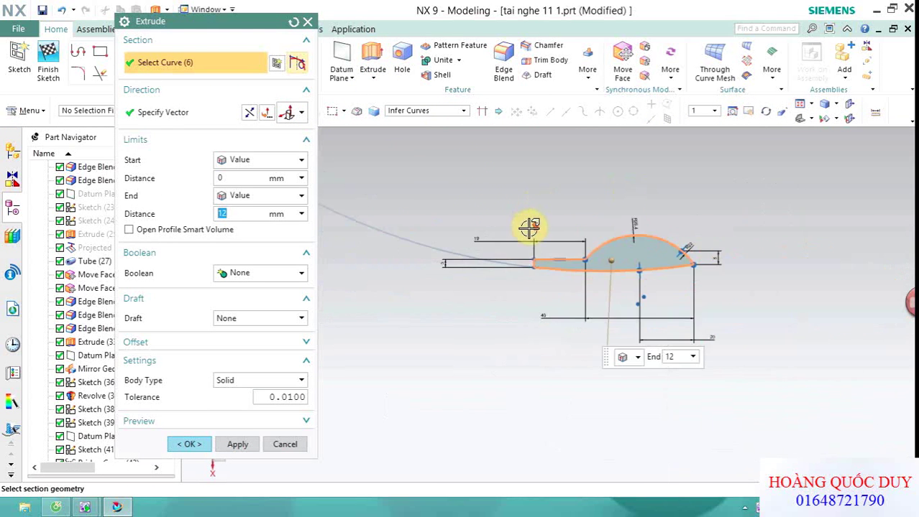
pyautogui.moveTo(467, 333)
pyautogui.mouseDown(button='middle')
pyautogui.moveTo(465, 359)
pyautogui.moveTo(529, 307)
pyautogui.mouseUp(button='middle')
pyautogui.scroll(3, 460, 424)
pyautogui.scroll(2, 488, 396)
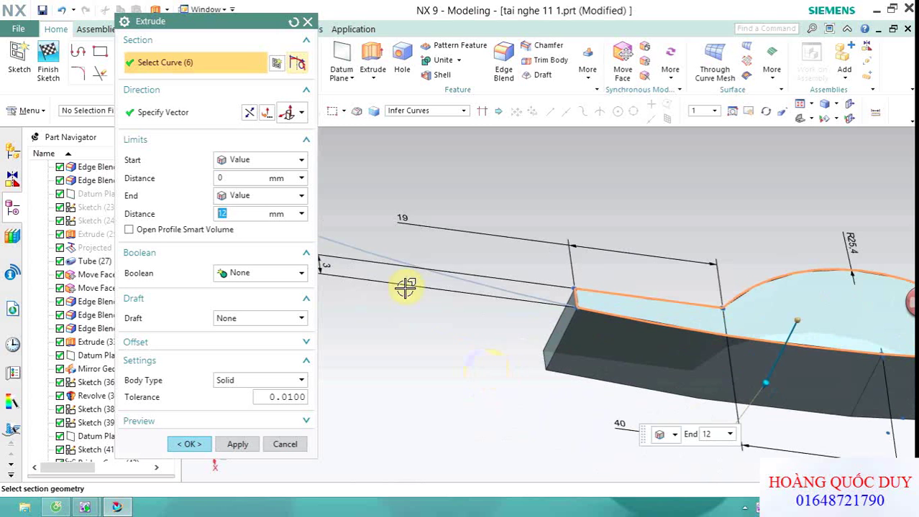
pyautogui.click(266, 166)
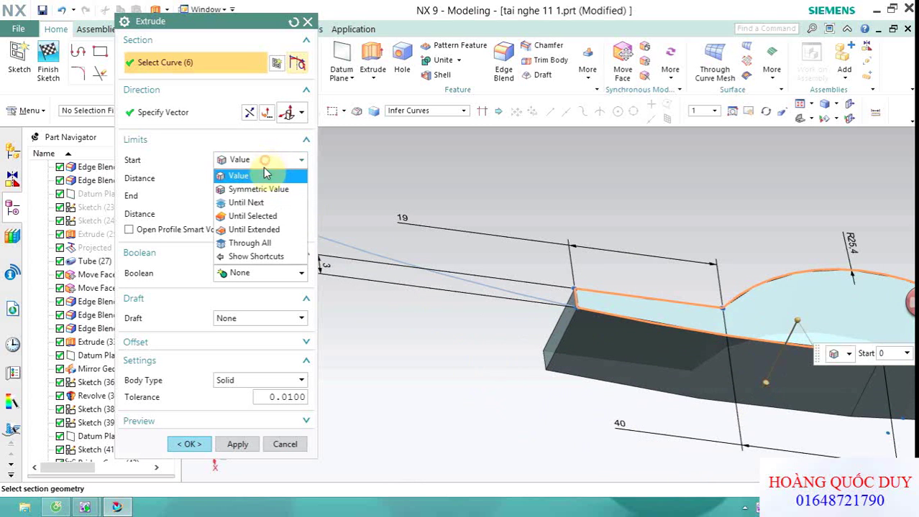
pyautogui.click(260, 189)
pyautogui.scroll(-2, 463, 225)
pyautogui.scroll(2, 464, 224)
pyautogui.scroll(-3, 431, 255)
pyautogui.scroll(3, 404, 264)
pyautogui.click(190, 408)
# Move two faces of the block, including the dark side face, by 10 mm.
pyautogui.scroll(2, 503, 302)
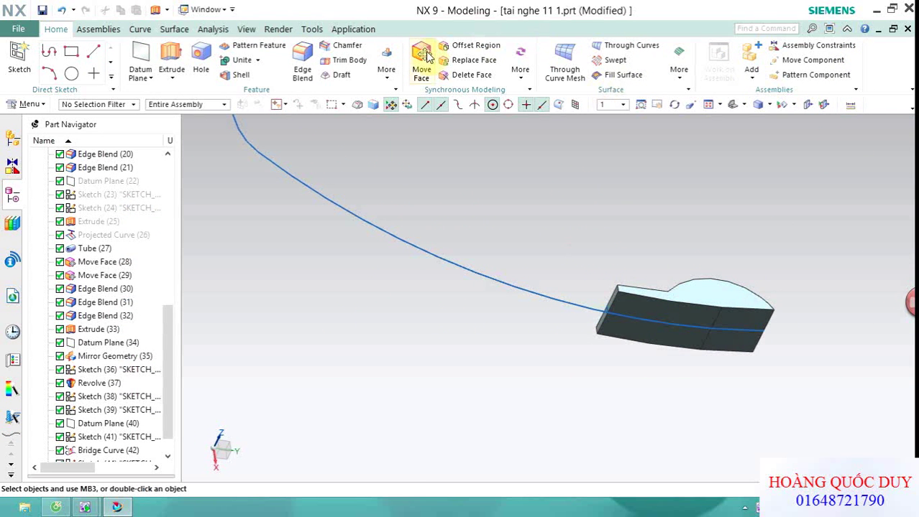
pyautogui.scroll(2, 628, 273)
pyautogui.click(628, 334)
pyautogui.click(839, 348)
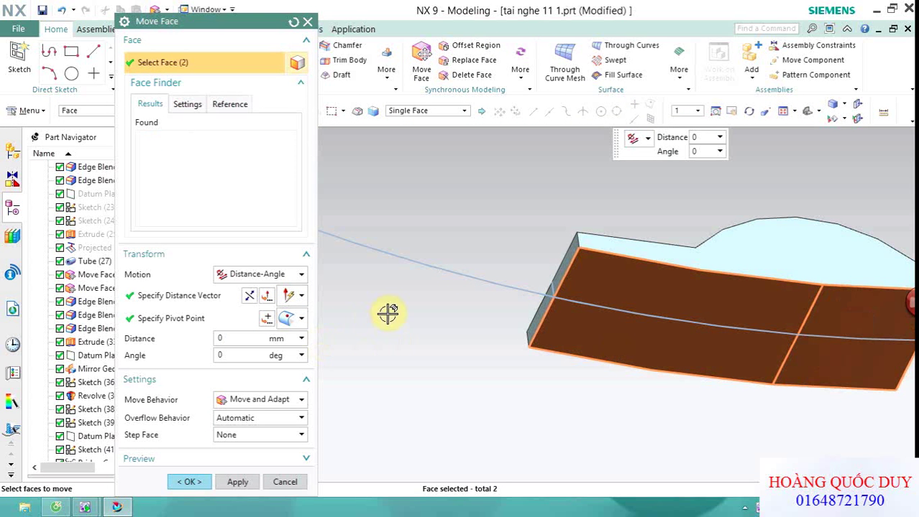
pyautogui.write('10')
pyautogui.click(215, 340)
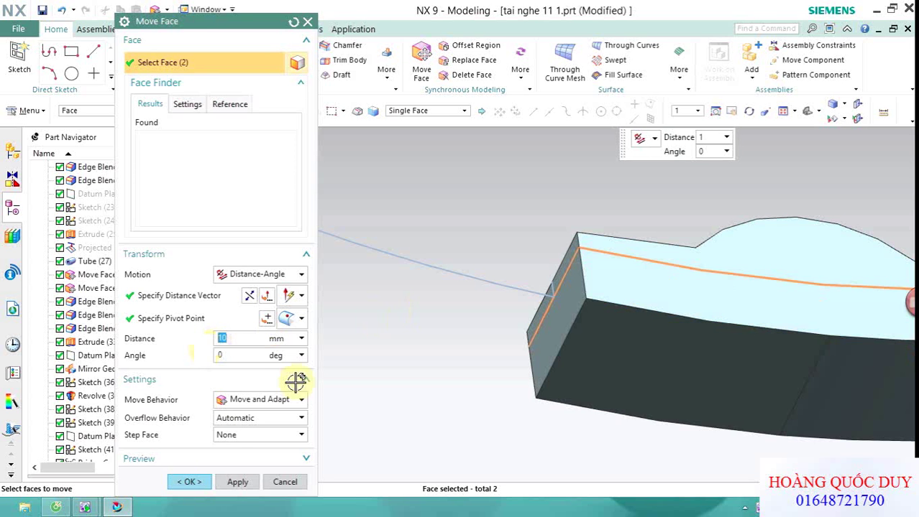
pyautogui.click(186, 484)
pyautogui.scroll(-5, 510, 221)
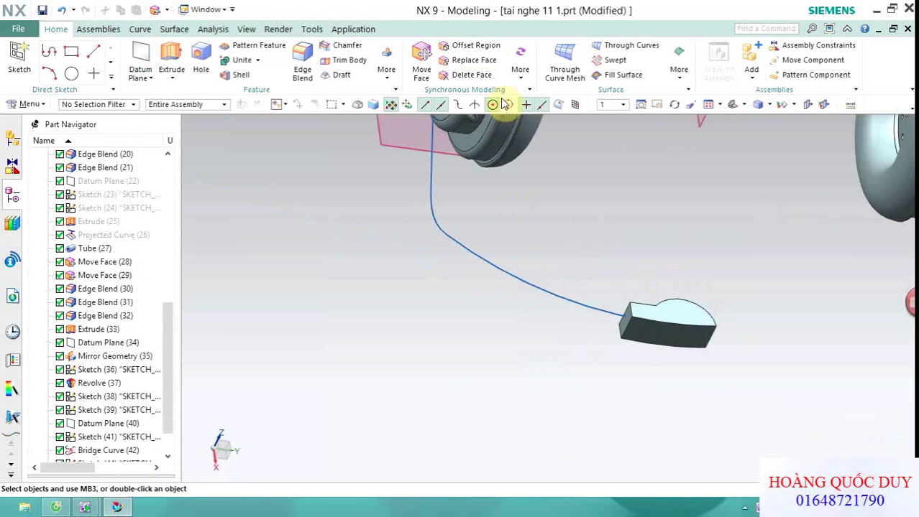
# Create a Tube along the vertical line and arc, united with the microphone block.
pyautogui.click(387, 61)
pyautogui.click(399, 461)
pyautogui.click(433, 183)
pyautogui.click(460, 254)
pyautogui.moveTo(532, 272); pyautogui.dragTo(510, 256, button='middle')
pyautogui.moveTo(591, 249); pyautogui.dragTo(575, 273, button='middle')
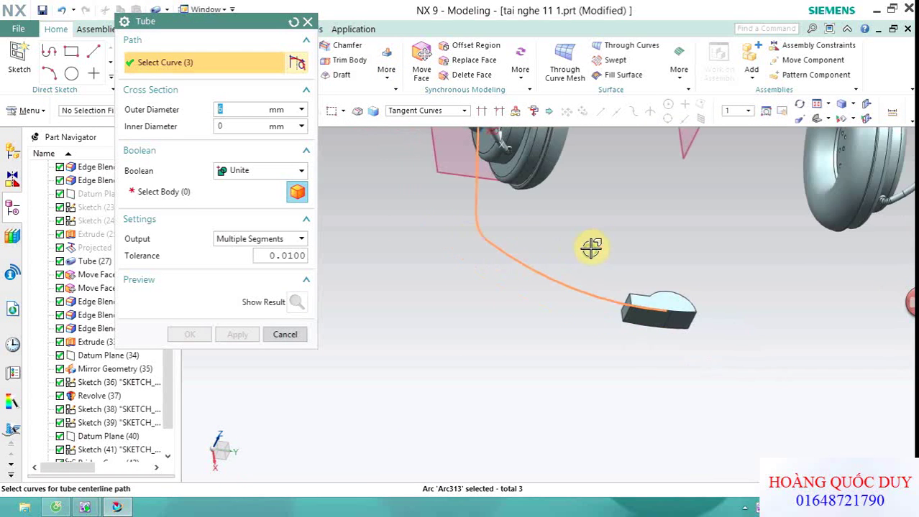
pyautogui.click(220, 193)
pyautogui.click(643, 309)
pyautogui.moveTo(474, 199)
pyautogui.mouseDown(button='middle')
pyautogui.moveTo(396, 209)
pyautogui.moveTo(402, 215)
pyautogui.mouseUp(button='middle')
pyautogui.click(190, 333)
pyautogui.scroll(-3, 647, 231)
pyautogui.scroll(2, 615, 231)
pyautogui.scroll(1, 655, 279)
# Edge Blend the block's bottom and top edge chains with a 9 mm radius.
pyautogui.click(295, 61)
pyautogui.scroll(1, 517, 256)
pyautogui.scroll(1, 586, 294)
pyautogui.scroll(-2, 590, 290)
pyautogui.scroll(1, 492, 237)
pyautogui.scroll(2, 611, 379)
pyautogui.click(572, 390)
pyautogui.click(577, 309)
pyautogui.click(243, 327)
pyautogui.moveTo(486, 254)
pyautogui.mouseDown(button='middle')
pyautogui.moveTo(640, 199)
pyautogui.moveTo(600, 225)
pyautogui.moveTo(422, 223)
pyautogui.mouseUp(button='middle')
# Blend the microphone tip's remaining tangent edge chains with a 5 mm radius.
pyautogui.scroll(1, 496, 254)
pyautogui.scroll(1, 597, 402)
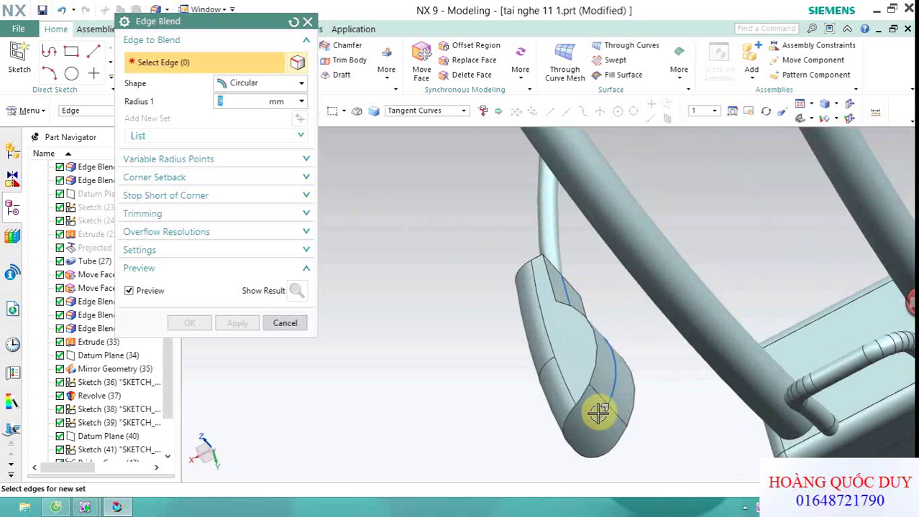
pyautogui.click(590, 358)
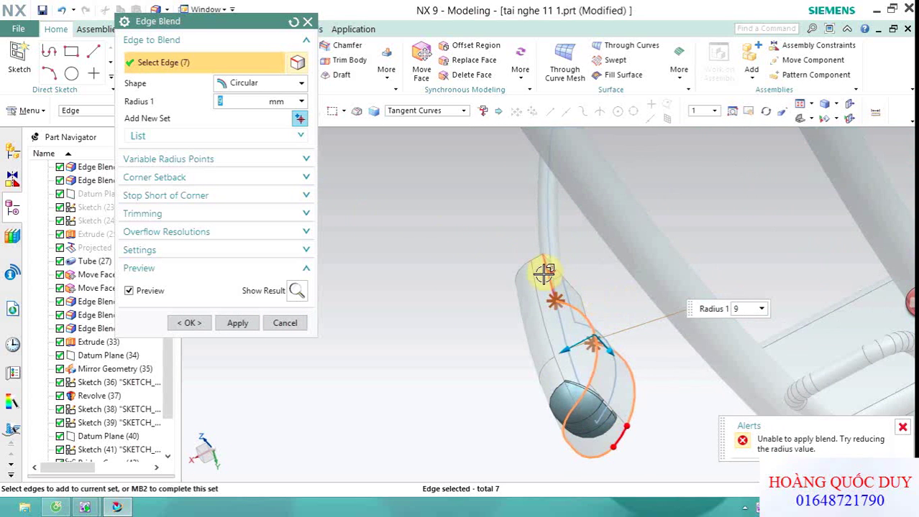
pyautogui.click(547, 276)
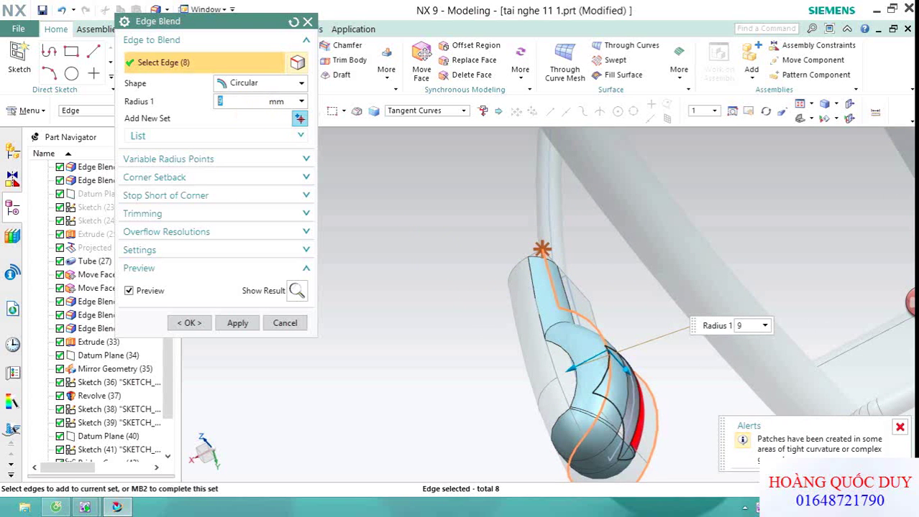
pyautogui.moveTo(540, 185); pyautogui.dragTo(486, 322, button='middle')
pyautogui.scroll(-3, 486, 321)
pyautogui.scroll(-3, 817, 301)
pyautogui.moveTo(818, 301)
pyautogui.mouseDown(button='middle')
pyautogui.moveTo(724, 313)
pyautogui.moveTo(709, 343)
pyautogui.mouseUp(button='middle')
pyautogui.scroll(3, 616, 420)
pyautogui.scroll(2, 640, 416)
pyautogui.click(619, 382)
pyautogui.scroll(-4, 813, 364)
pyautogui.click(192, 324)
# Orbit the headset to a near-front view to inspect the finished boom.
pyautogui.scroll(-3, 626, 307)
pyautogui.scroll(-3, 615, 291)
pyautogui.moveTo(611, 287)
pyautogui.mouseDown(button='middle')
pyautogui.moveTo(688, 262)
pyautogui.moveTo(751, 268)
pyautogui.moveTo(685, 242)
pyautogui.mouseUp(button='middle')
pyautogui.moveTo(676, 277)
pyautogui.mouseDown(button='middle')
pyautogui.moveTo(685, 266)
pyautogui.moveTo(676, 272)
pyautogui.moveTo(686, 284)
pyautogui.mouseUp(button='middle')
pyautogui.scroll(1, 686, 285)
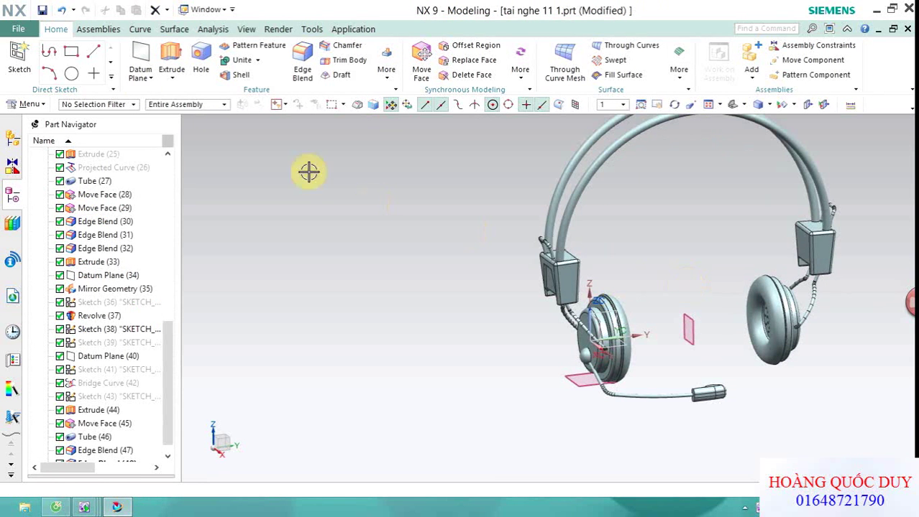
# Start a new sketch on the earcup plane.
pyautogui.click(20, 59)
pyautogui.moveTo(431, 288)
pyautogui.mouseDown(button='middle')
pyautogui.moveTo(493, 283)
pyautogui.moveTo(406, 260)
pyautogui.moveTo(431, 283)
pyautogui.mouseUp(button='middle')
pyautogui.scroll(2, 568, 299)
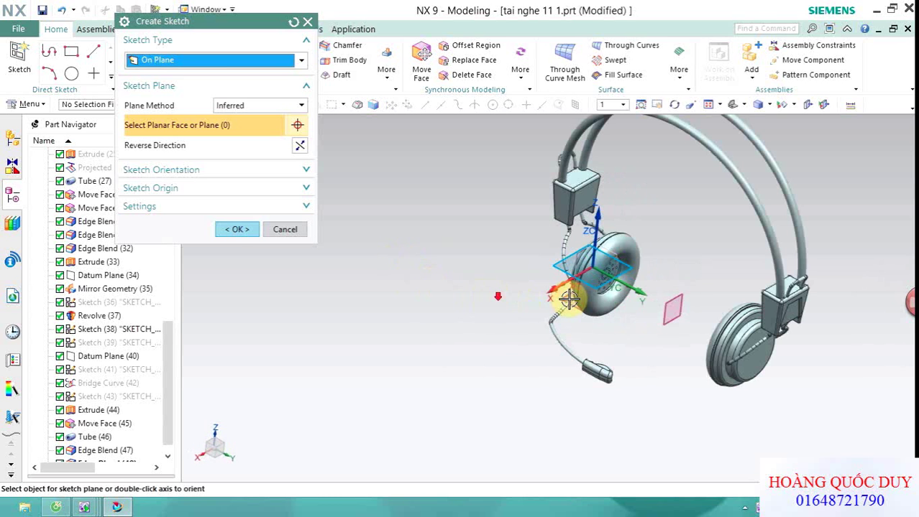
pyautogui.click(638, 245)
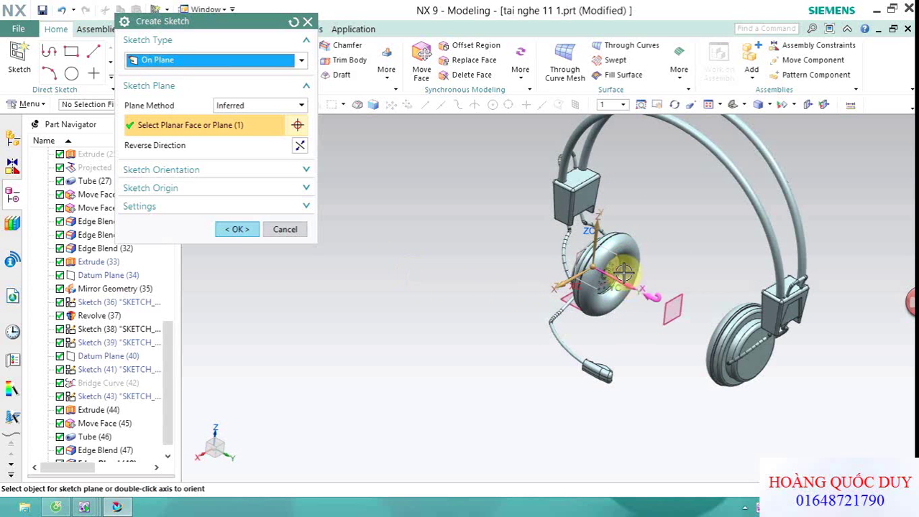
pyautogui.click(237, 229)
# Draw a 7 mm diameter circle centred on the microphone block.
pyautogui.moveTo(269, 256)
pyautogui.mouseDown(button='middle')
pyautogui.moveTo(440, 260)
pyautogui.moveTo(370, 265)
pyautogui.mouseUp(button='middle')
pyautogui.scroll(4, 668, 342)
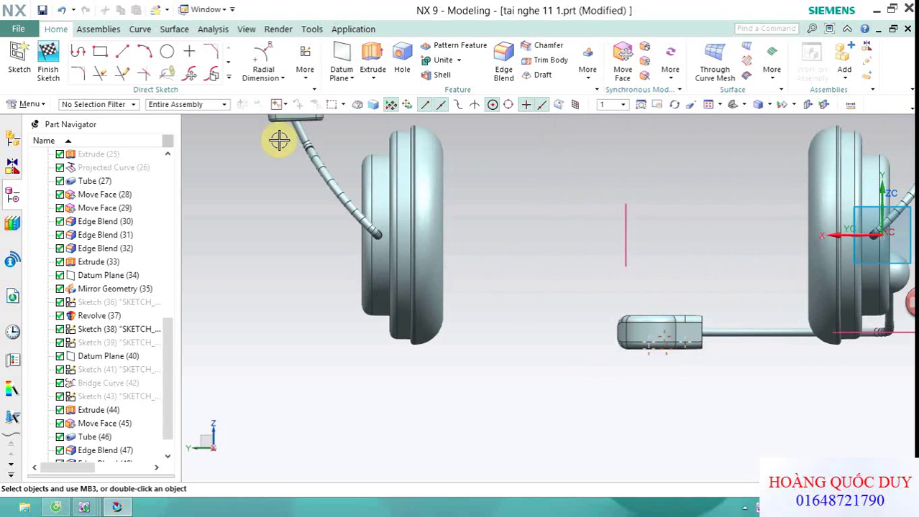
pyautogui.click(168, 56)
pyautogui.scroll(3, 683, 338)
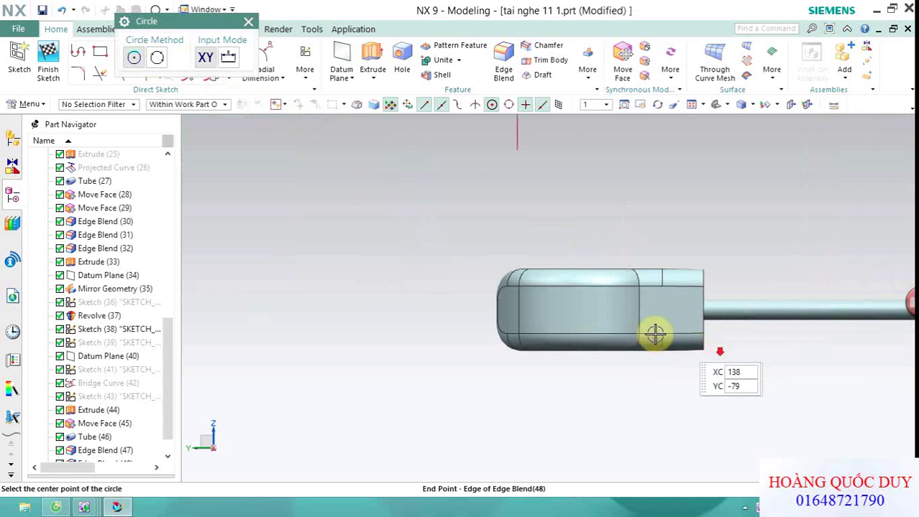
pyautogui.click(578, 307)
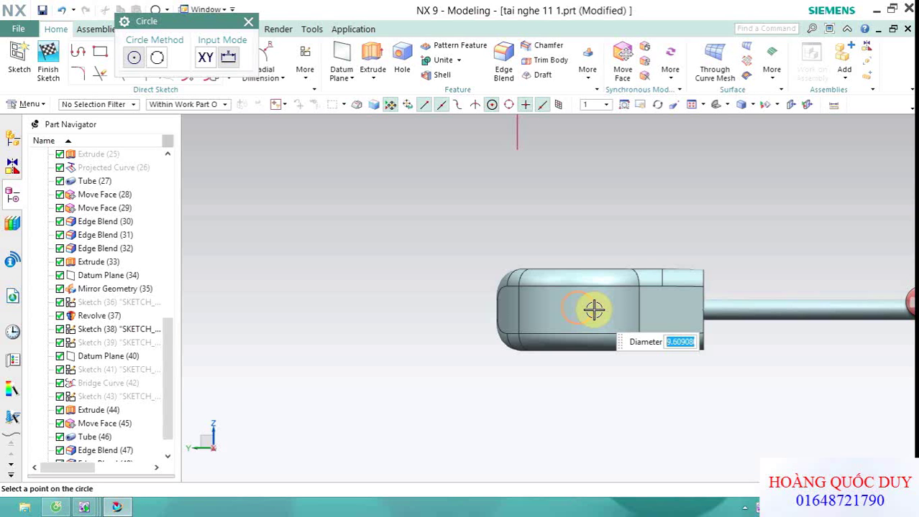
pyautogui.press('Return')
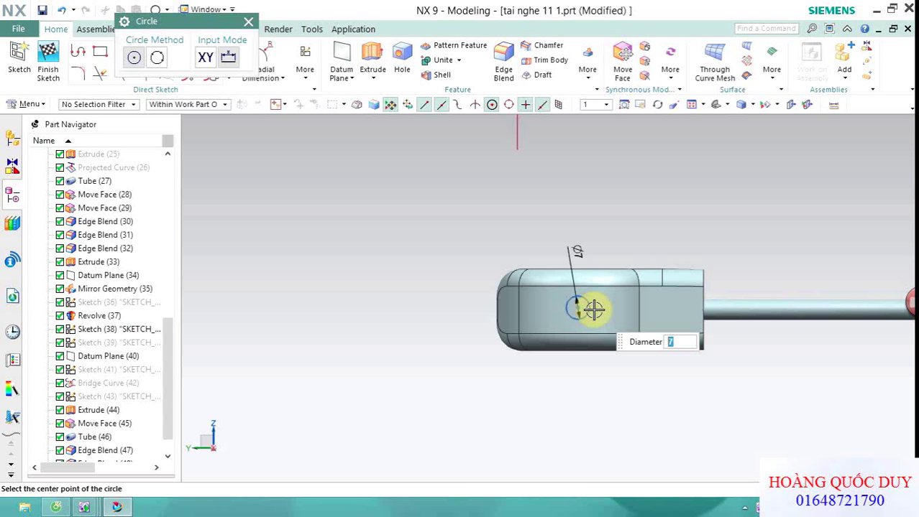
pyautogui.scroll(-3, 517, 294)
# Start an Extrude of the new circle from the Extrude dropdown.
pyautogui.click(375, 80)
pyautogui.click(401, 94)
pyautogui.moveTo(467, 194)
pyautogui.mouseDown(button='middle')
pyautogui.moveTo(426, 246)
pyautogui.moveTo(467, 250)
pyautogui.moveTo(466, 265)
pyautogui.mouseUp(button='middle')
# Extrude the Ø7 circle 158 mm as a Subtract from the headset body, drilling the microphone hole.
pyautogui.scroll(2, 466, 265)
pyautogui.scroll(2, 440, 212)
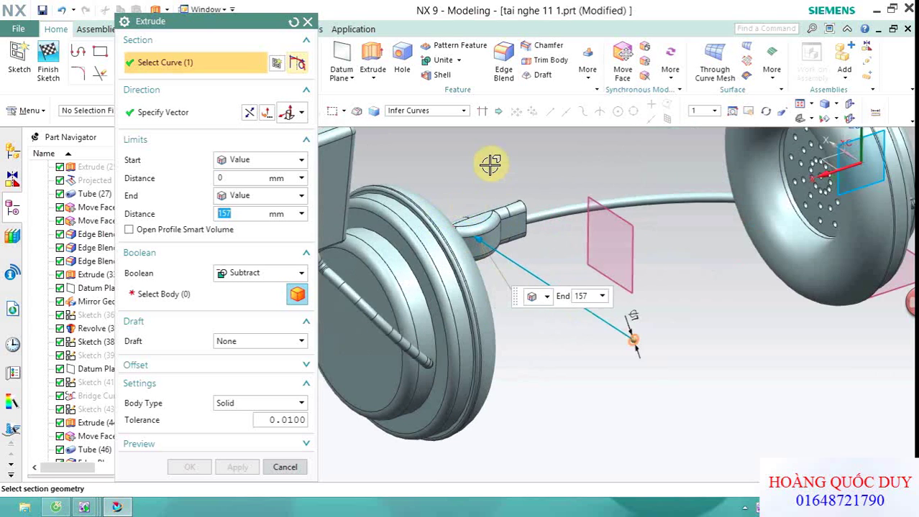
pyautogui.moveTo(481, 167)
pyautogui.mouseDown(button='middle')
pyautogui.moveTo(492, 164)
pyautogui.moveTo(492, 229)
pyautogui.moveTo(496, 195)
pyautogui.moveTo(486, 199)
pyautogui.mouseUp(button='middle')
pyautogui.scroll(-1, 486, 204)
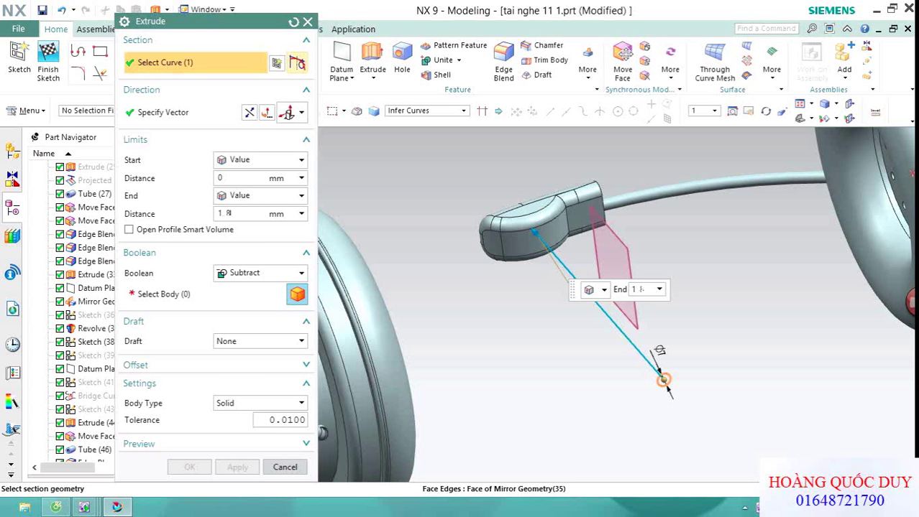
pyautogui.click(248, 273)
pyautogui.click(241, 316)
pyautogui.click(230, 295)
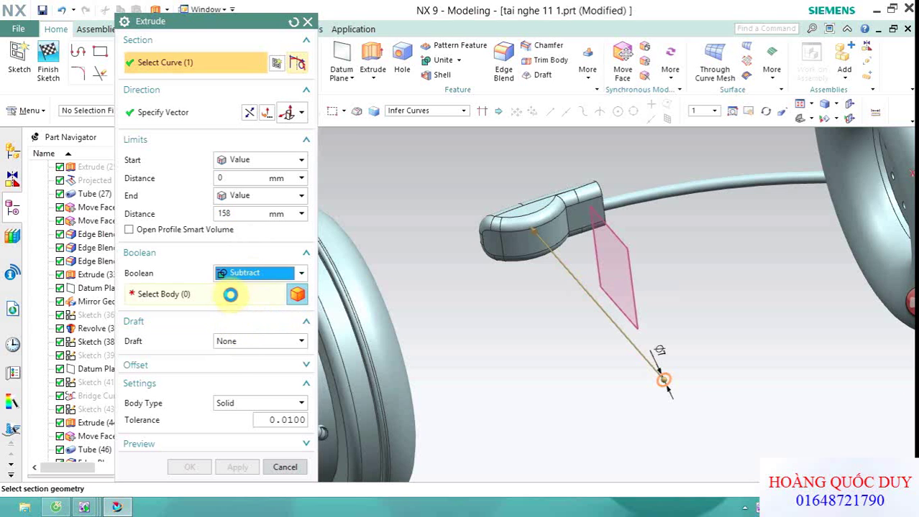
pyautogui.click(565, 220)
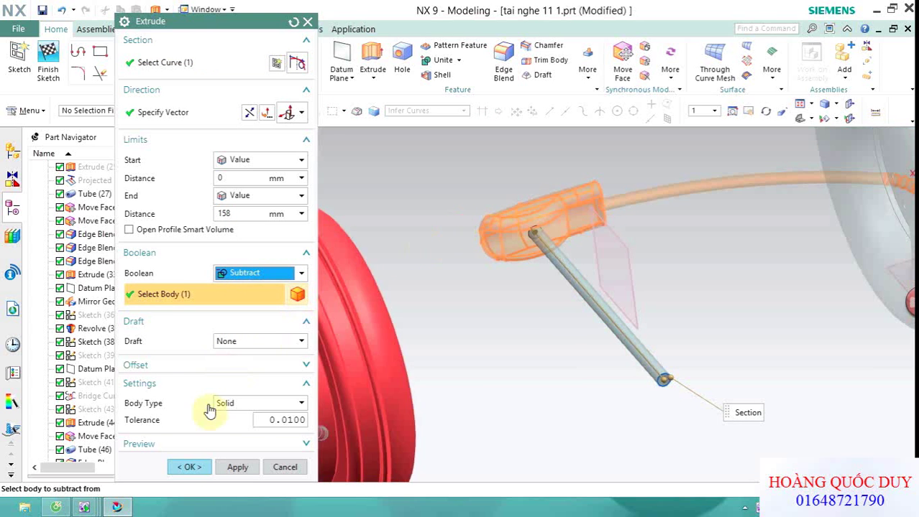
pyautogui.click(189, 467)
pyautogui.scroll(-3, 583, 297)
pyautogui.scroll(-2, 574, 308)
pyautogui.moveTo(576, 319)
pyautogui.mouseDown(button='middle')
pyautogui.moveTo(572, 306)
pyautogui.moveTo(562, 312)
pyautogui.moveTo(547, 357)
pyautogui.mouseUp(button='middle')
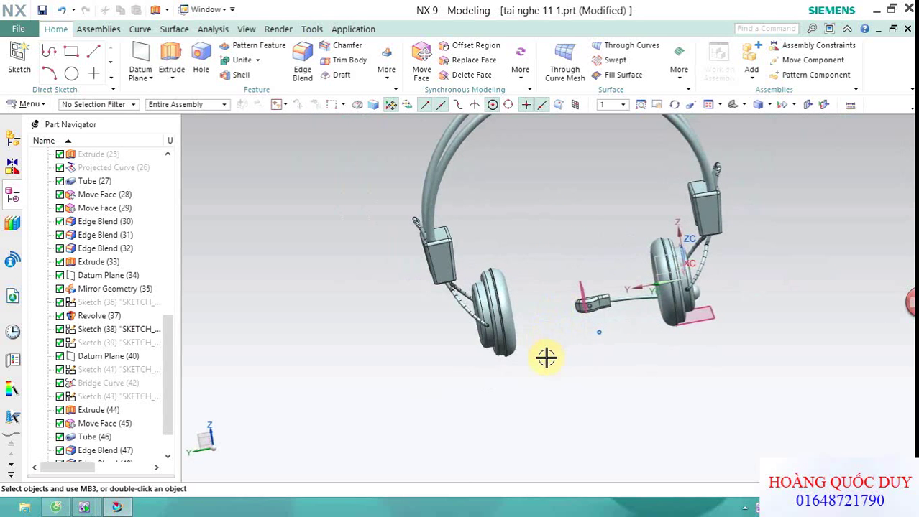
# Hide all points, datum planes and coordinate systems through Show and Hide (Ctrl+W).
pyautogui.hotkey('ctrl', 'w')
pyautogui.click(311, 203)
pyautogui.click(311, 189)
pyautogui.click(311, 176)
pyautogui.click(312, 149)
pyautogui.click(325, 280)
pyautogui.scroll(-3, 491, 262)
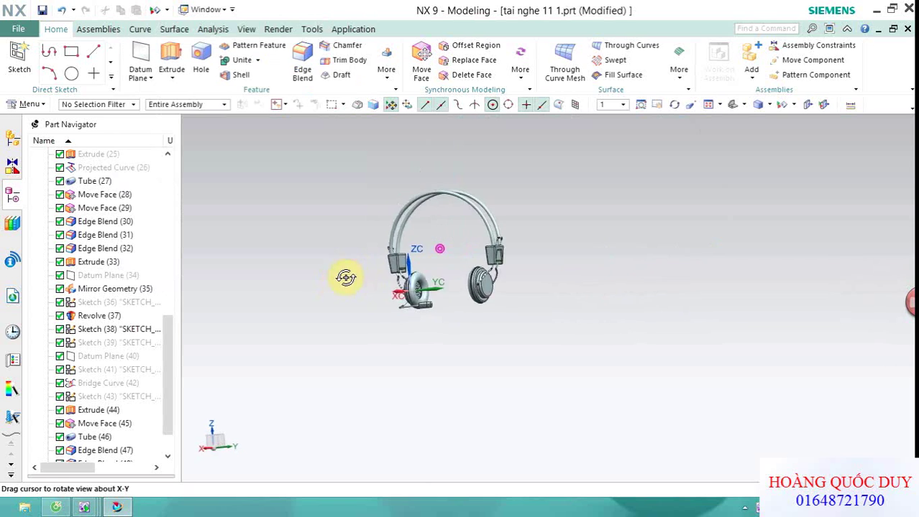